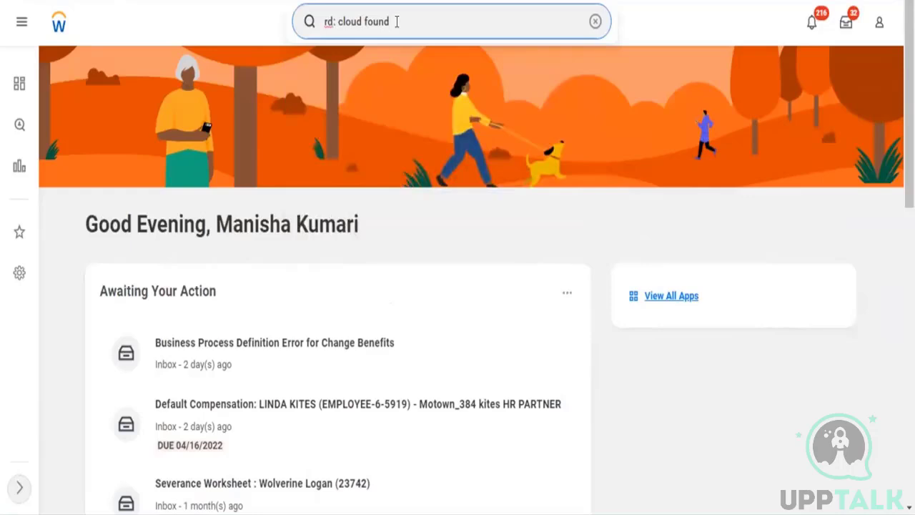
Step: Run the "rd: cloud found" search, and find and open the Start Proxy task
key("Return")
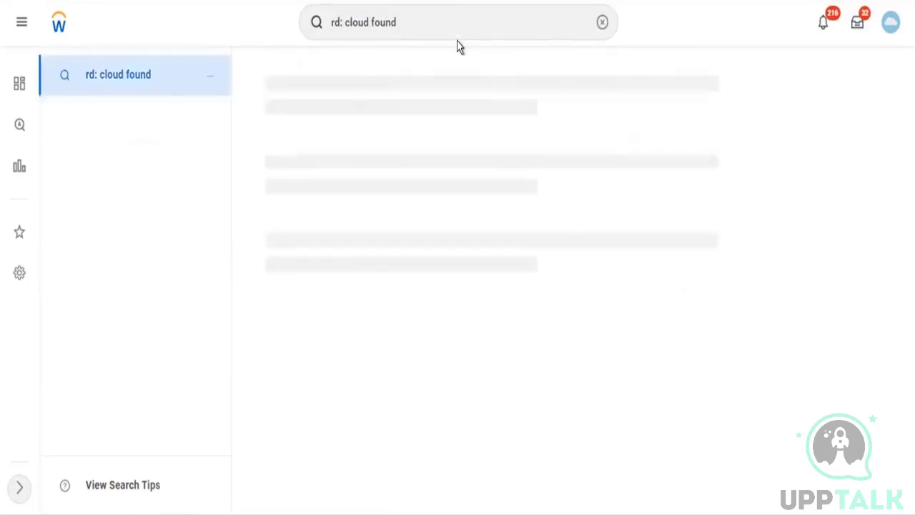
left_click(601, 25)
type("s")
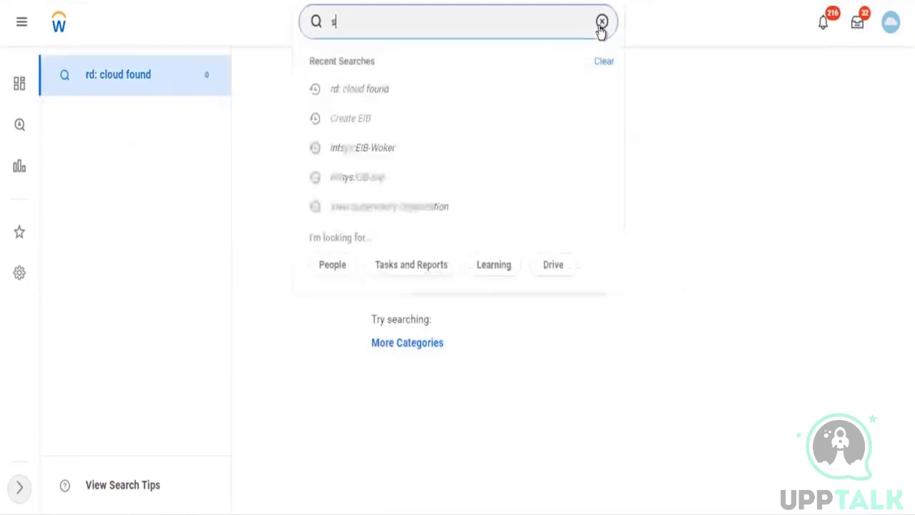
type("tart proxy")
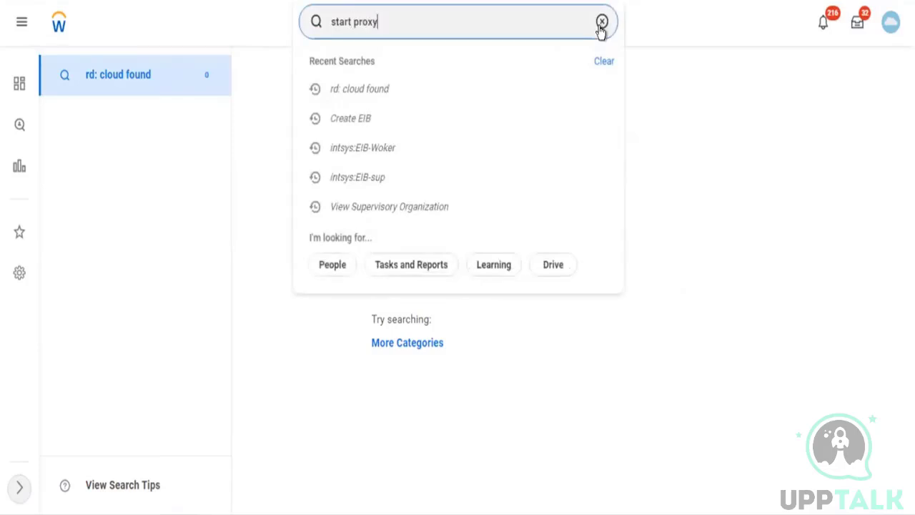
key("Down")
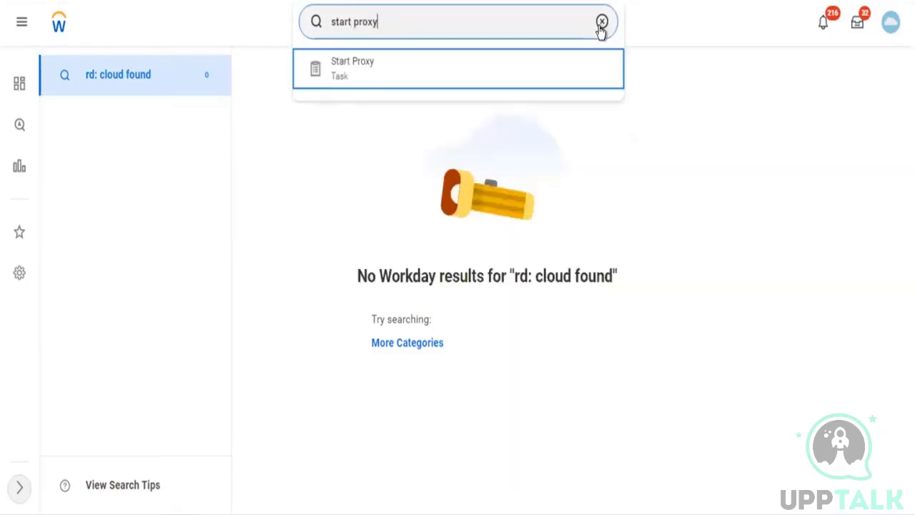
key("Return")
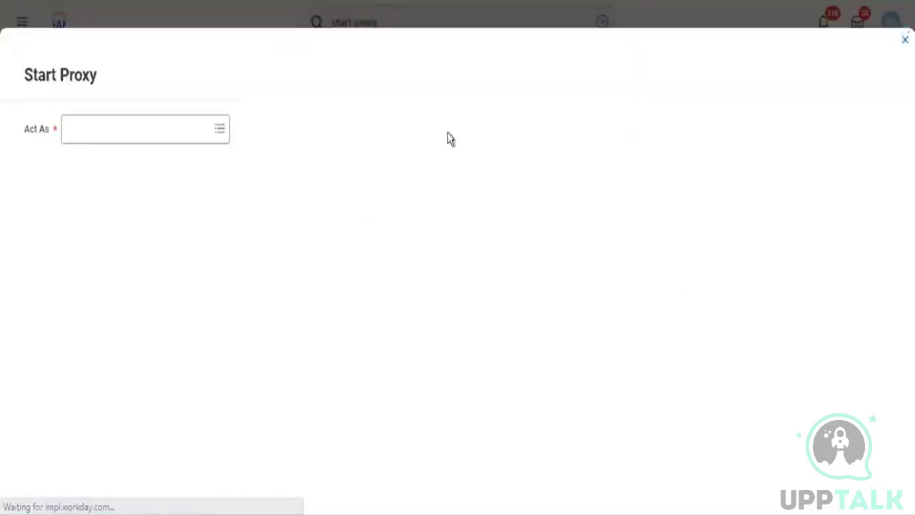
Step: Enter the employee's full name as the person to act as and start the proxy session
left_click(149, 127)
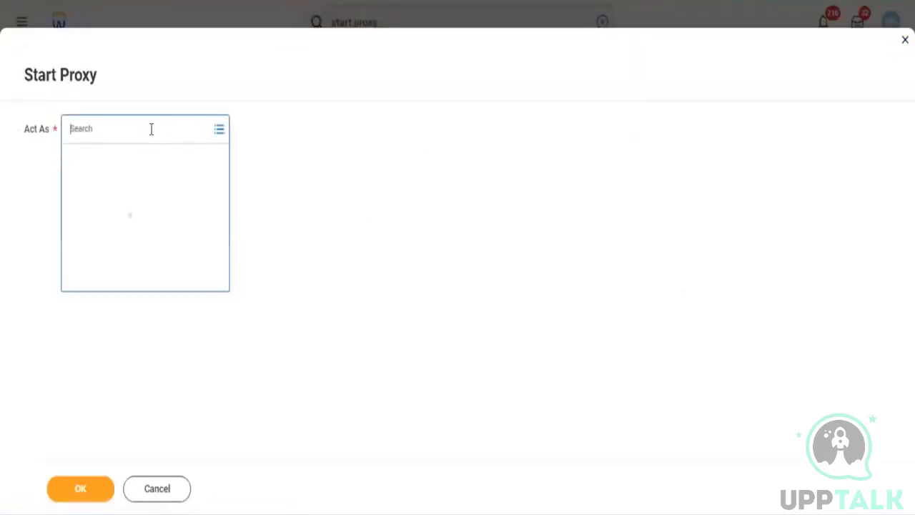
type("logan mcneil")
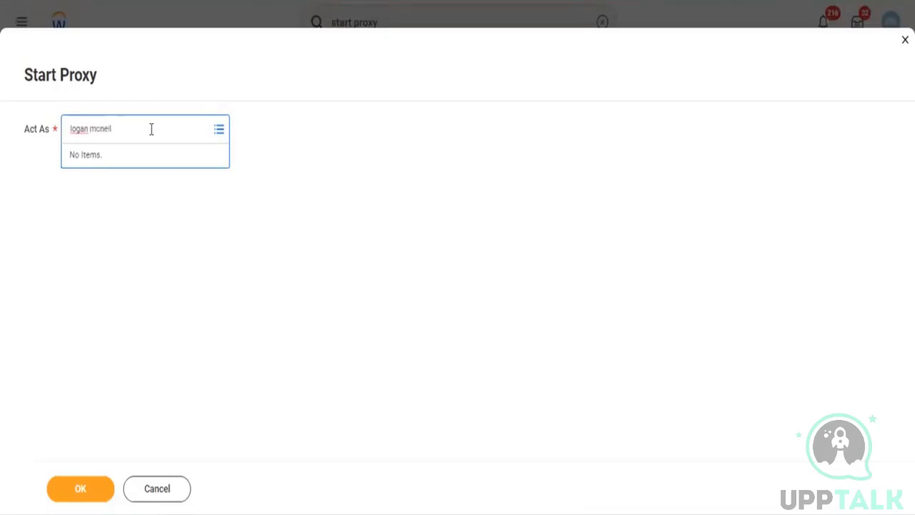
key("Return")
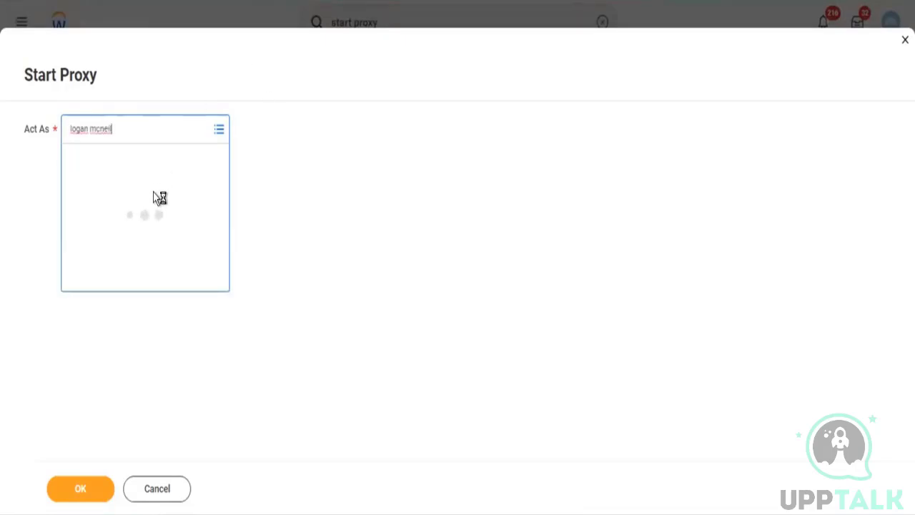
left_click(80, 489)
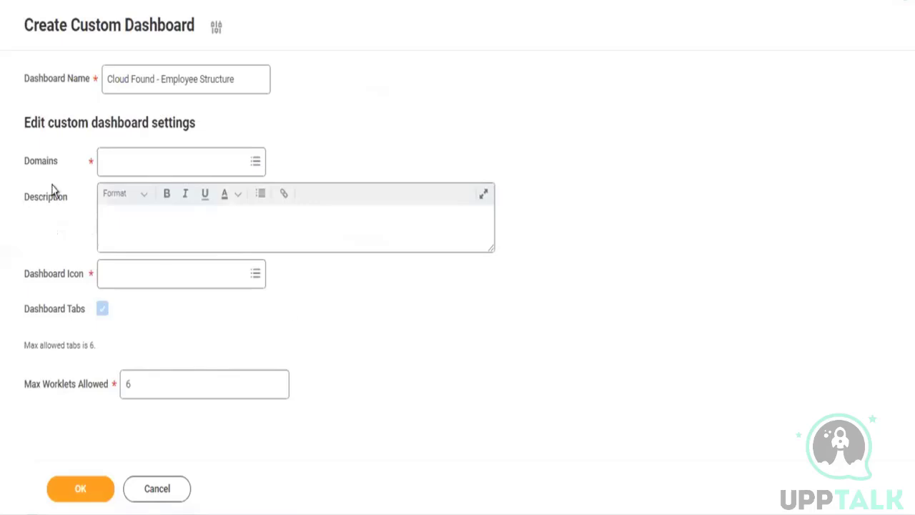
left_click_drag(33, 167, 48, 164)
double_click(43, 161)
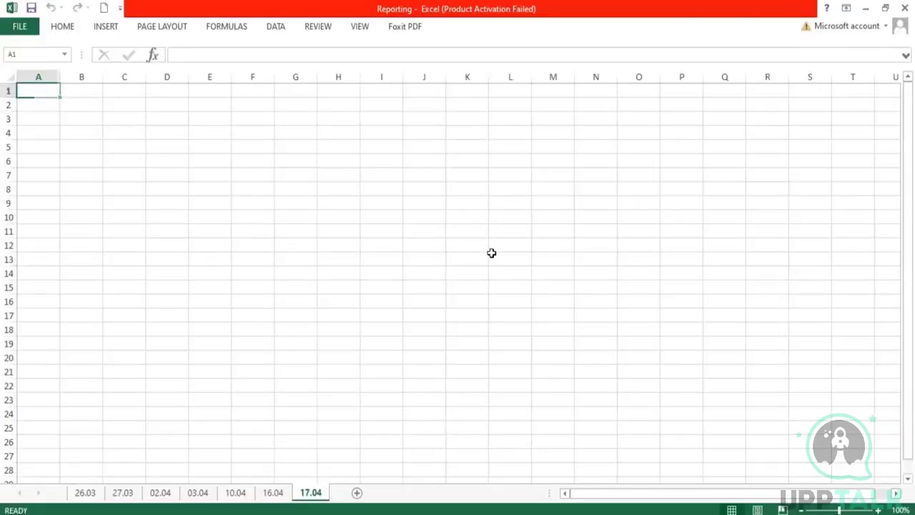
Step: In the Reporting workbook in Excel, enter "Emp Dashboard" in cell B2 of sheet 17.04 and fit column B to its text
left_click(492, 258)
type("D")
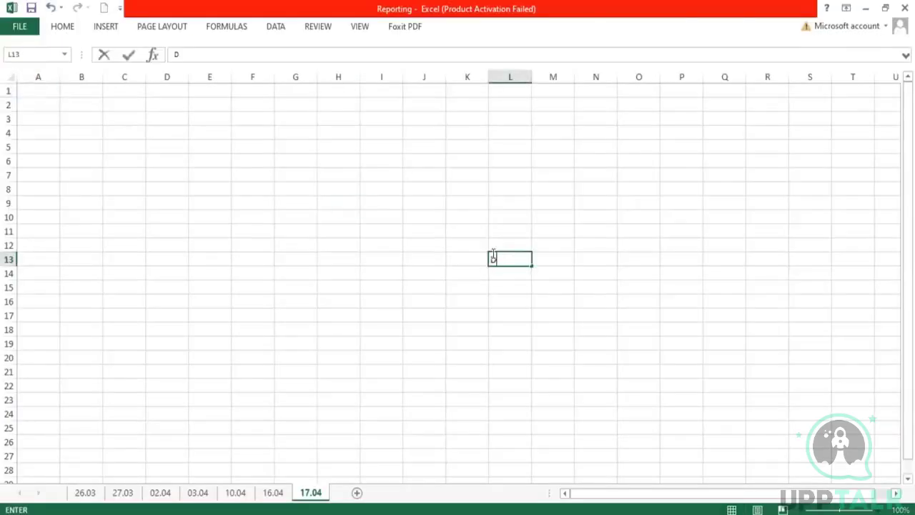
key("Up")
key("Up")
key("Up")
key("Up")
key("Up")
key("Up")
key("Up")
key("Up")
key("Up")
key("Up")
key("Up")
key("Up")
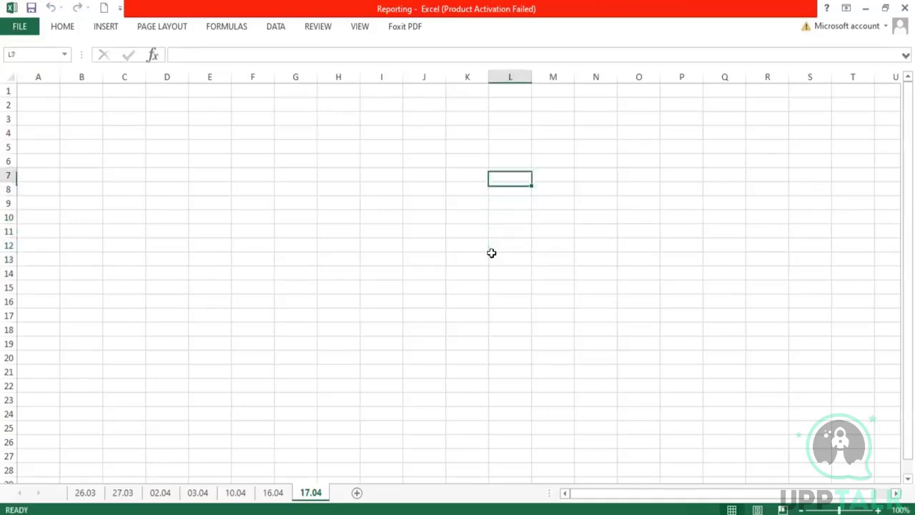
key("Left")
key("Left")
key("Left")
key("Left")
key("Left")
key("Left")
key("Left")
key("Left")
key("Left")
key("Left")
key("Left")
key("Down")
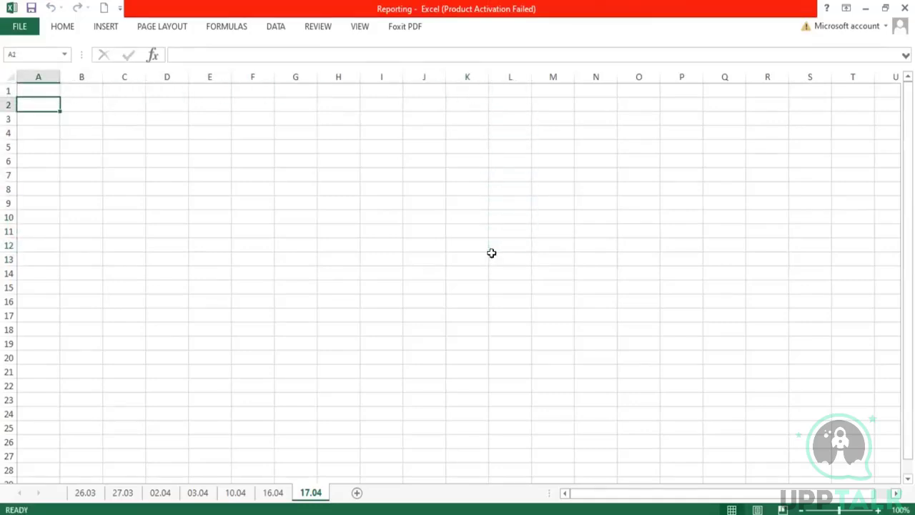
key("Right")
type("Ds")
key("BackSpace")
key("BackSpace")
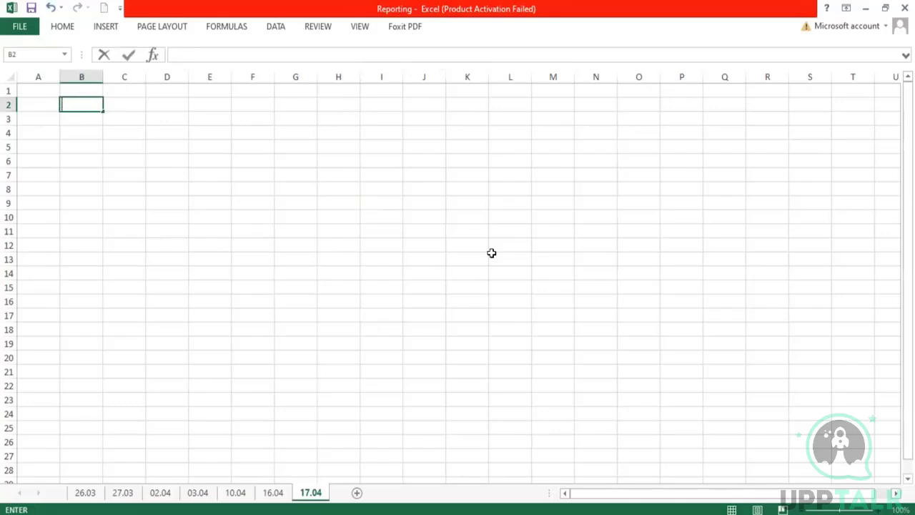
type("Emp Dashboard")
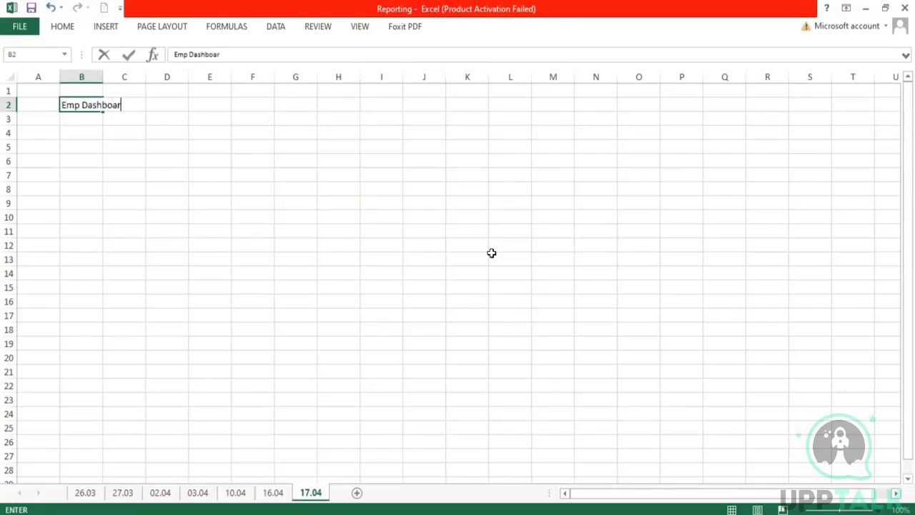
left_click(241, 211)
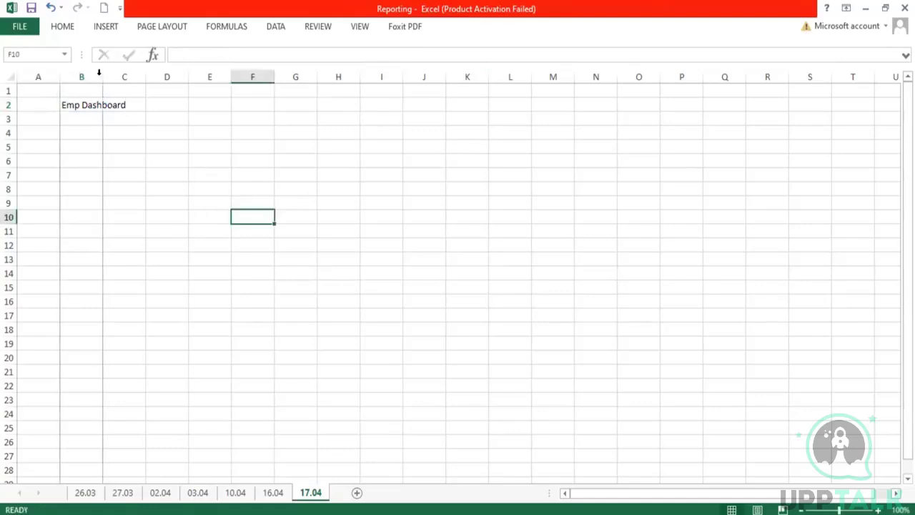
double_click(102, 77)
left_click(180, 106)
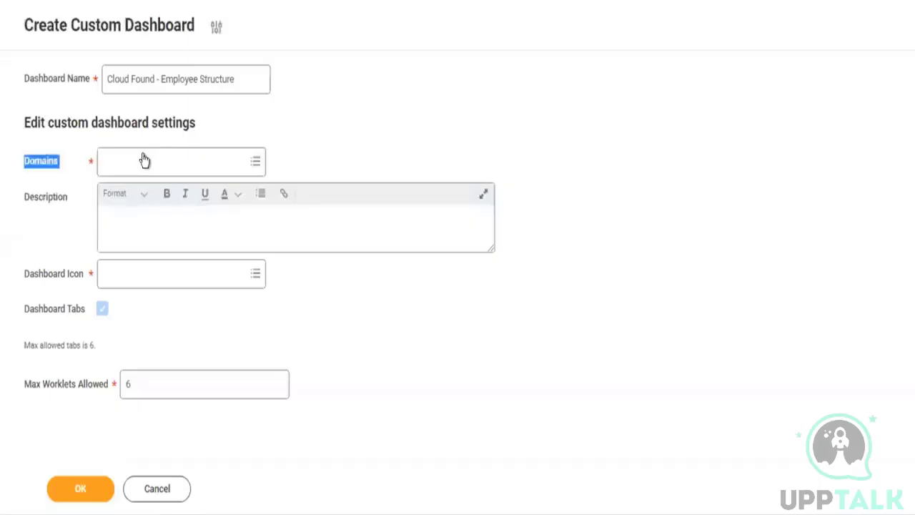
Step: Back in Workday's Create Custom Dashboard form, search the available domains for "worker data"
left_click(144, 159)
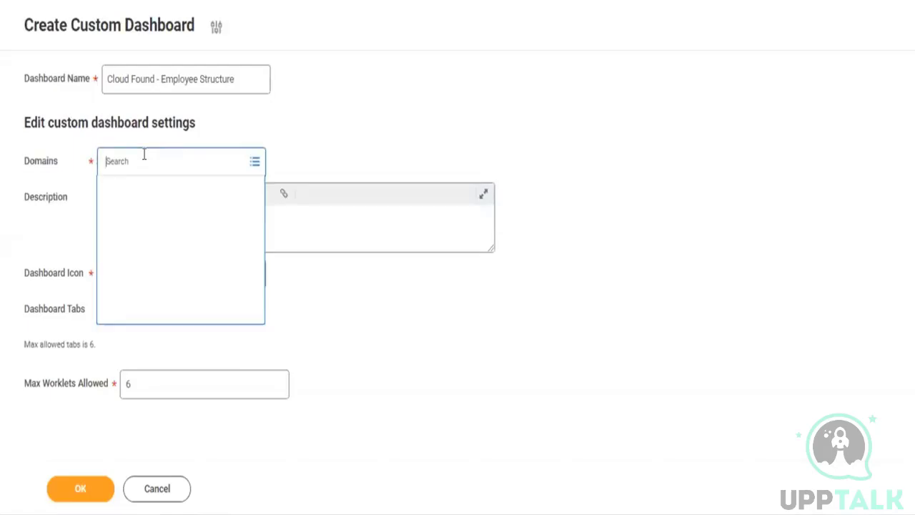
type("worker data")
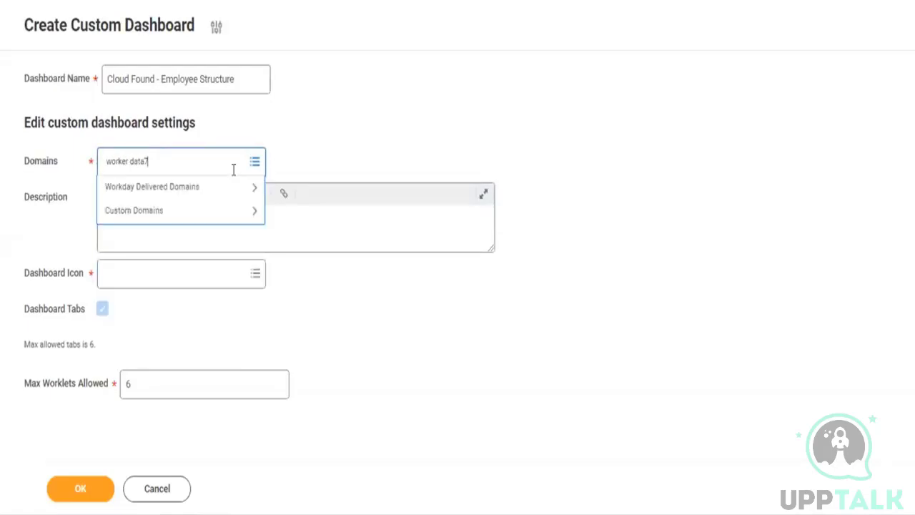
key("Return")
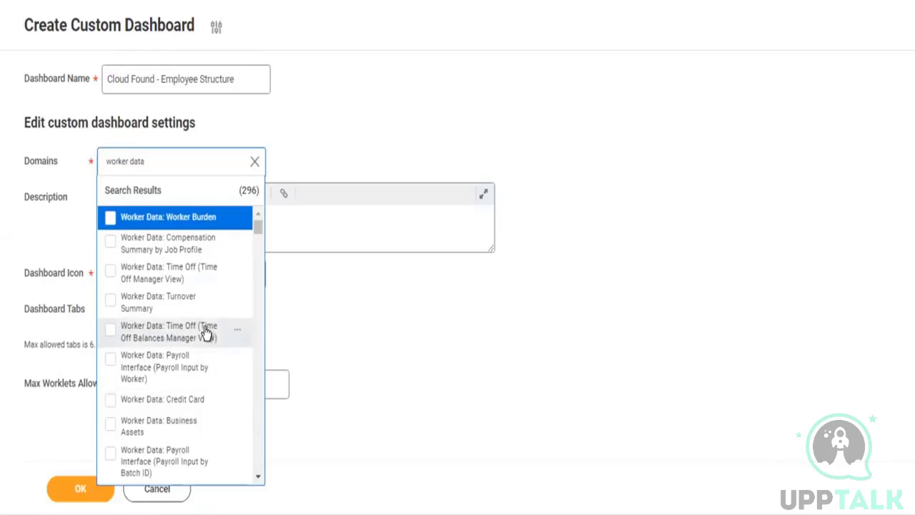
Step: Look through the "worker data" domain results for domains related to the employee structure dashboard
scroll(228, 336, "down", 3)
scroll(231, 334, "down", 5)
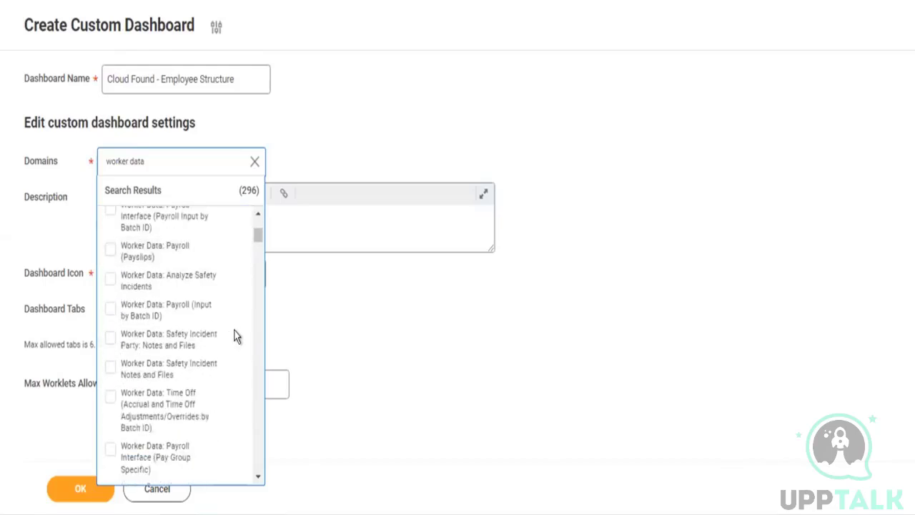
scroll(238, 336, "down", 3)
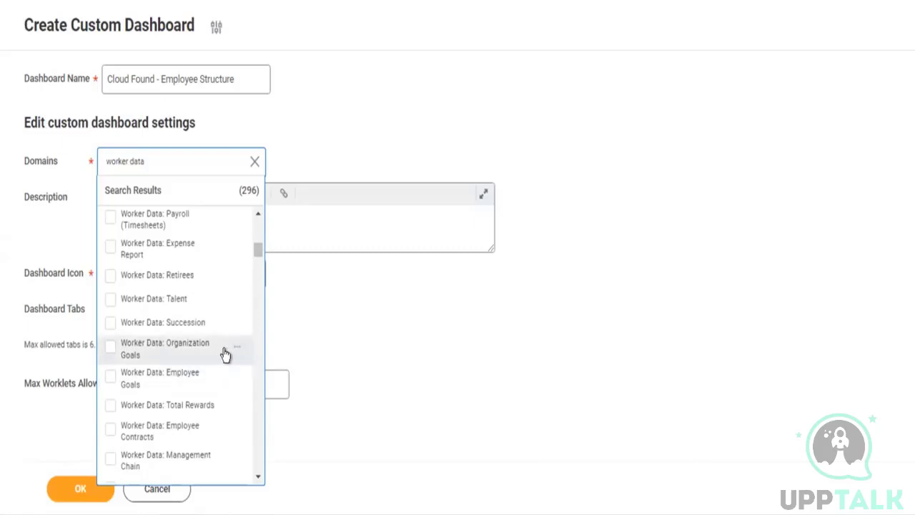
scroll(224, 354, "down", 3)
scroll(227, 352, "down", 5)
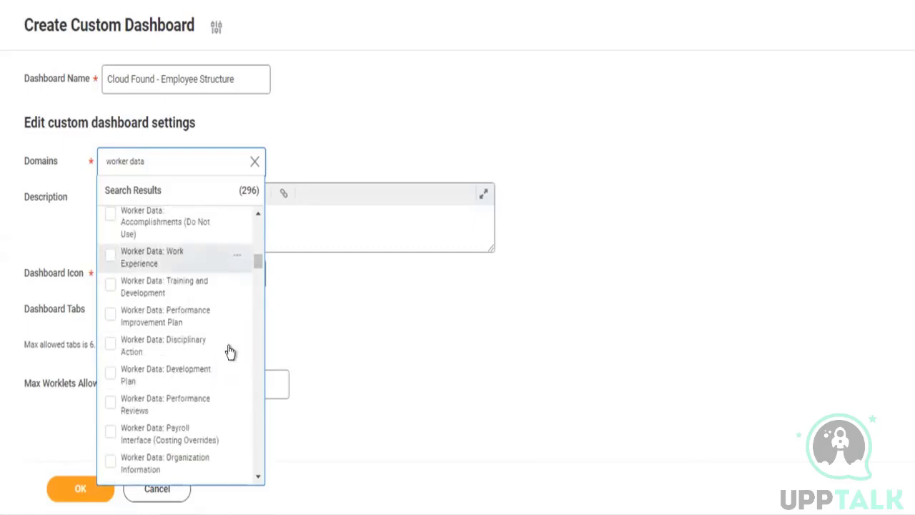
scroll(238, 350, "down", 5)
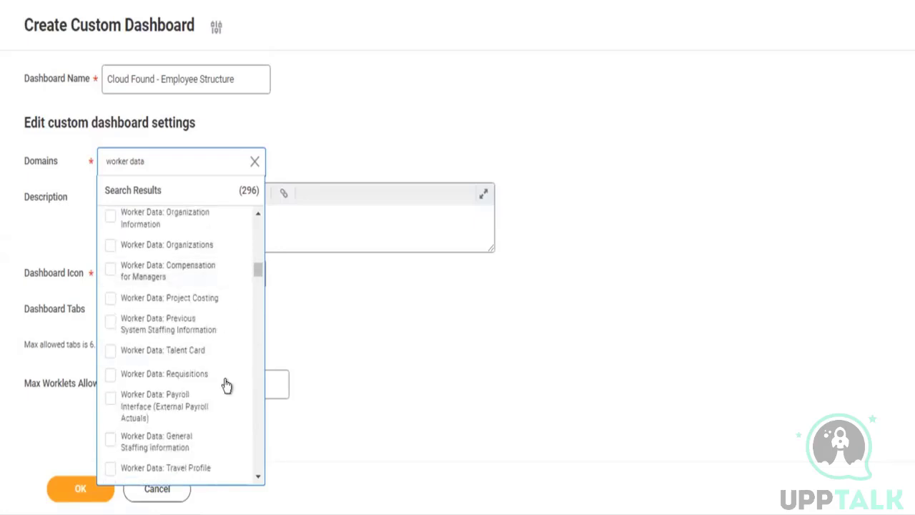
scroll(224, 386, "down", 5)
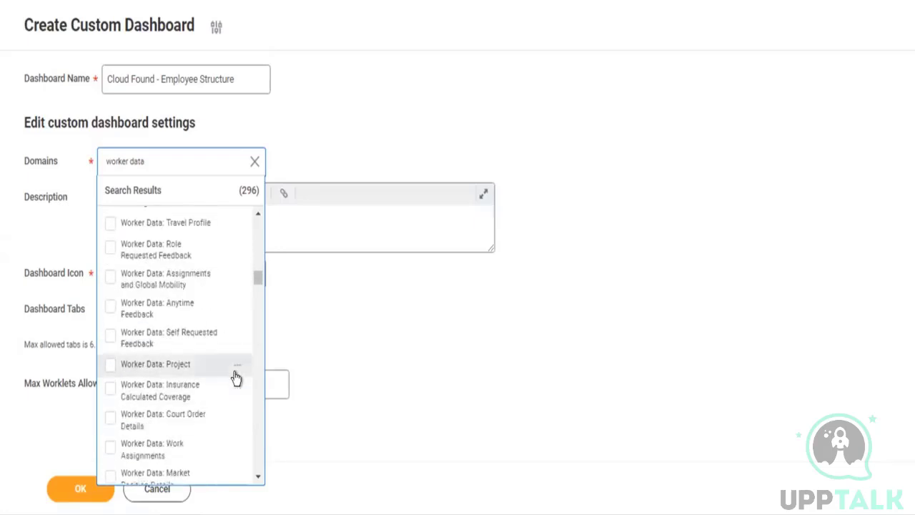
scroll(234, 376, "down", 1)
scroll(237, 378, "down", 3)
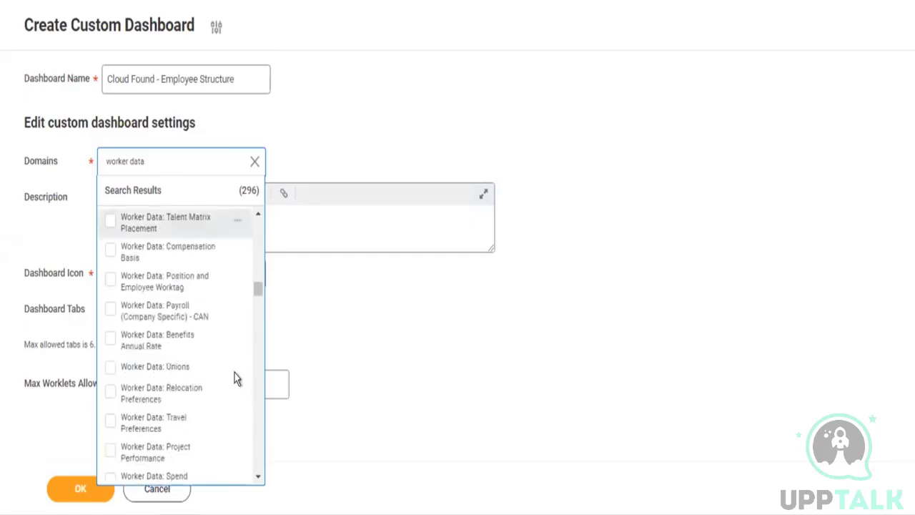
scroll(237, 378, "down", 1)
scroll(238, 378, "down", 4)
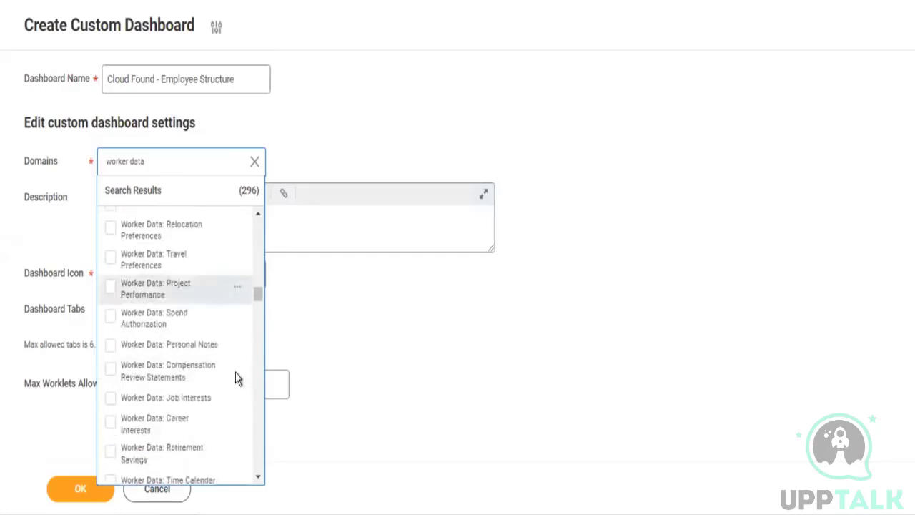
scroll(239, 377, "down", 4)
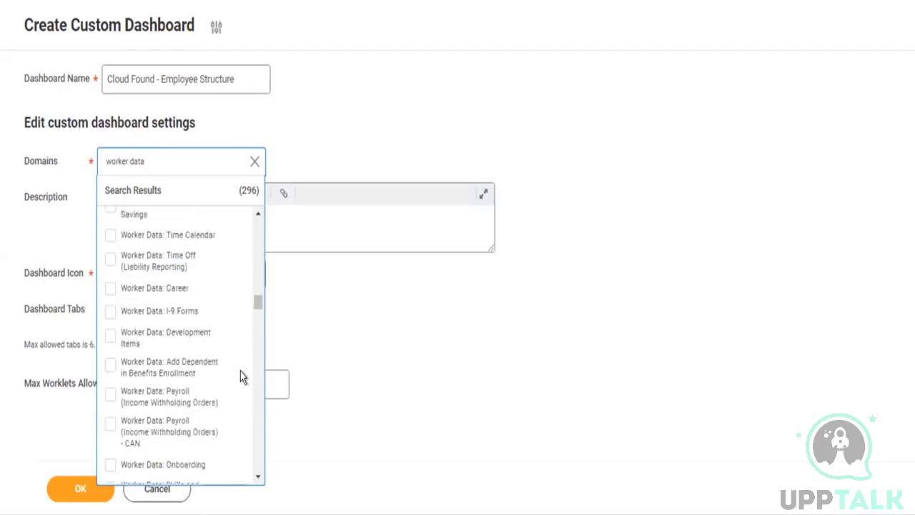
scroll(220, 371, "down", 5)
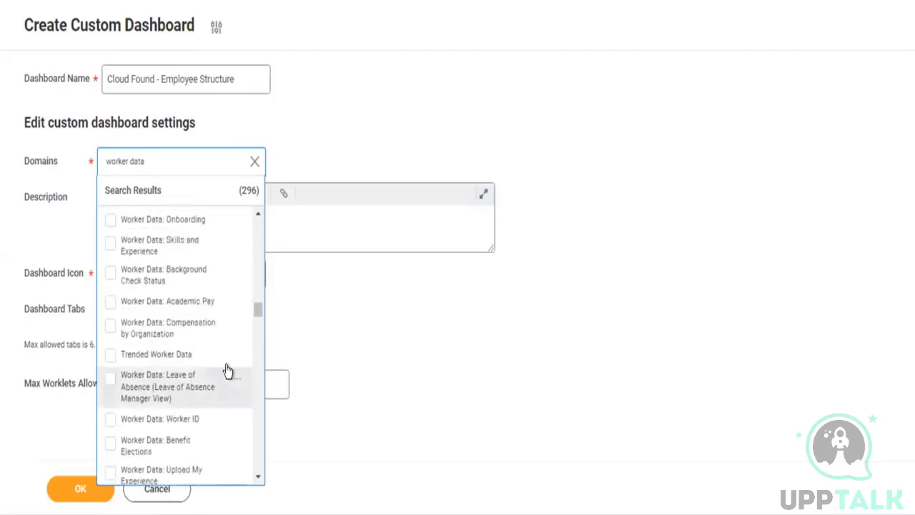
scroll(223, 372, "down", 5)
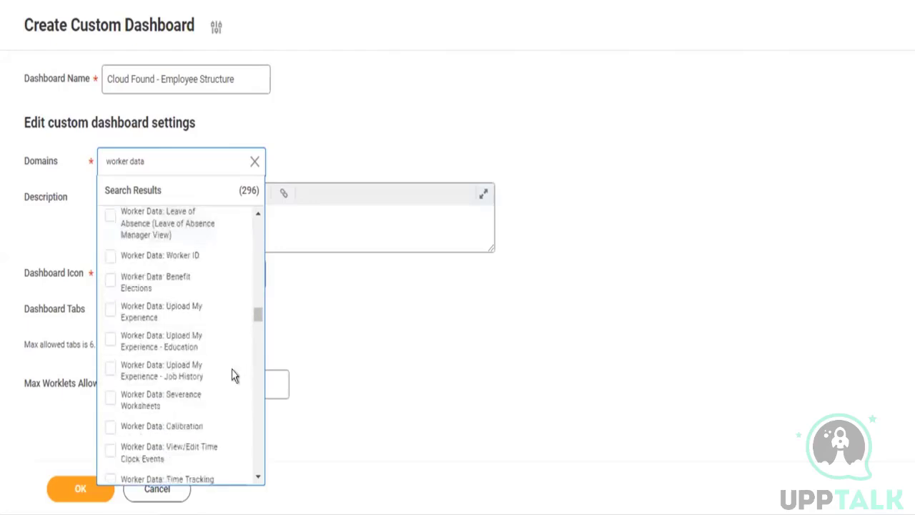
scroll(233, 373, "down", 1)
scroll(236, 374, "down", 4)
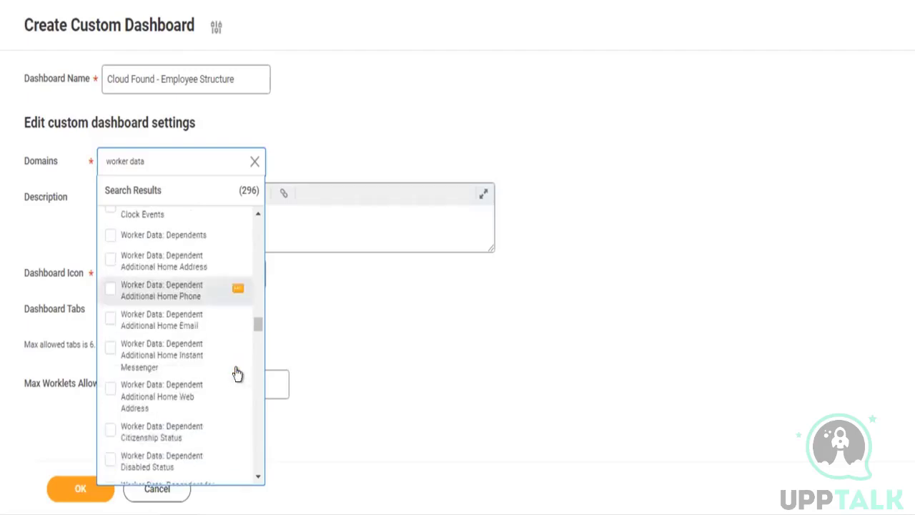
scroll(241, 374, "down", 4)
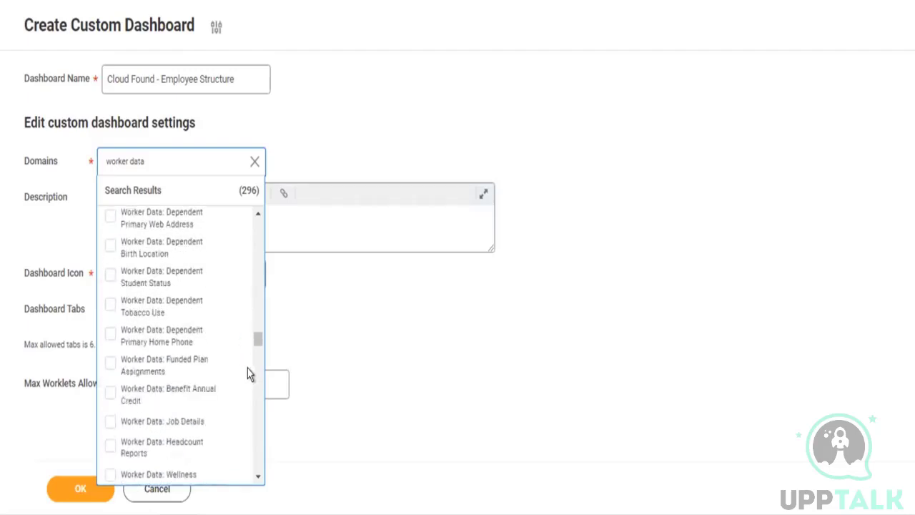
scroll(216, 369, "down", 4)
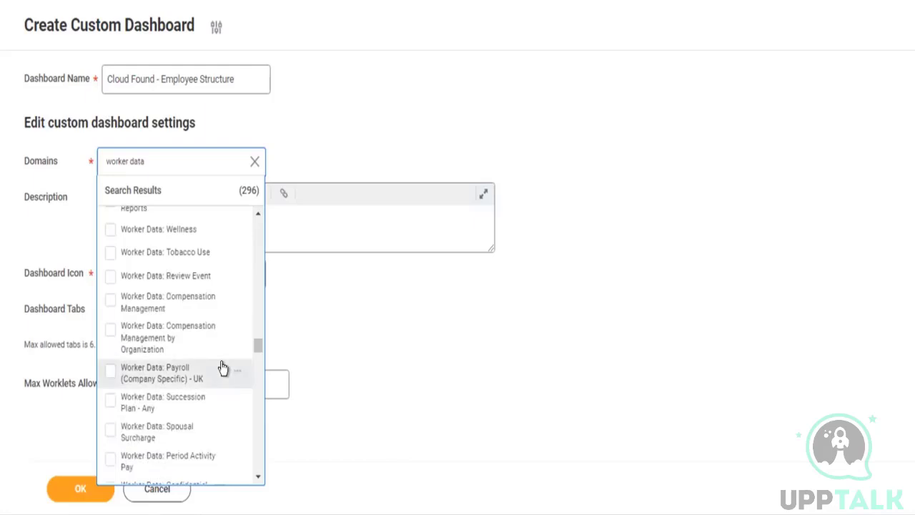
scroll(229, 368, "down", 5)
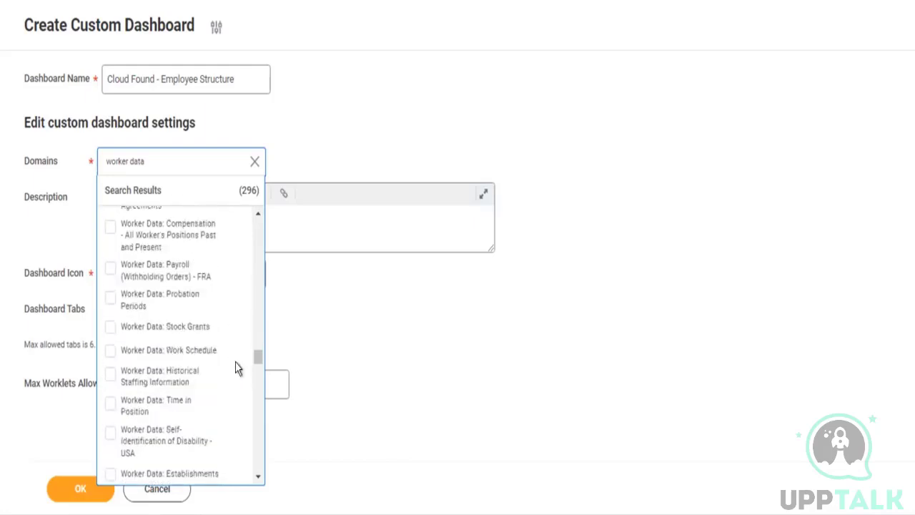
scroll(236, 366, "down", 5)
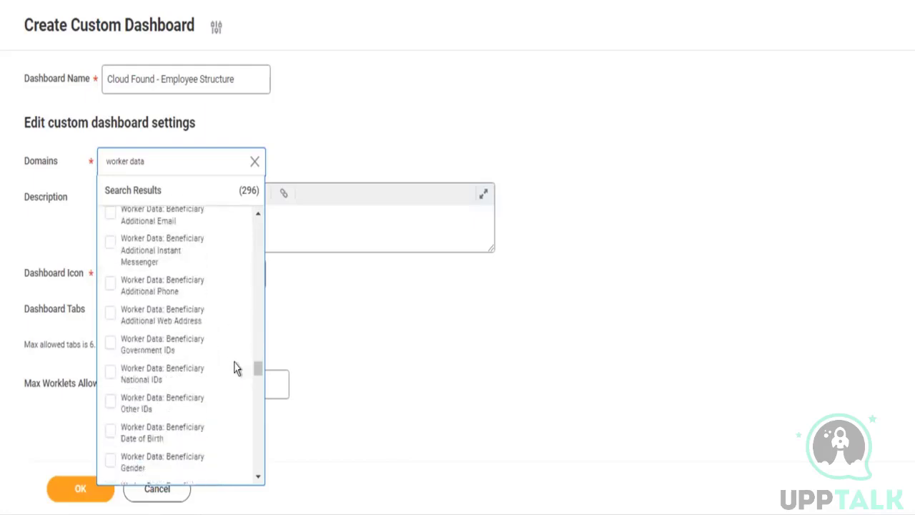
scroll(220, 363, "down", 5)
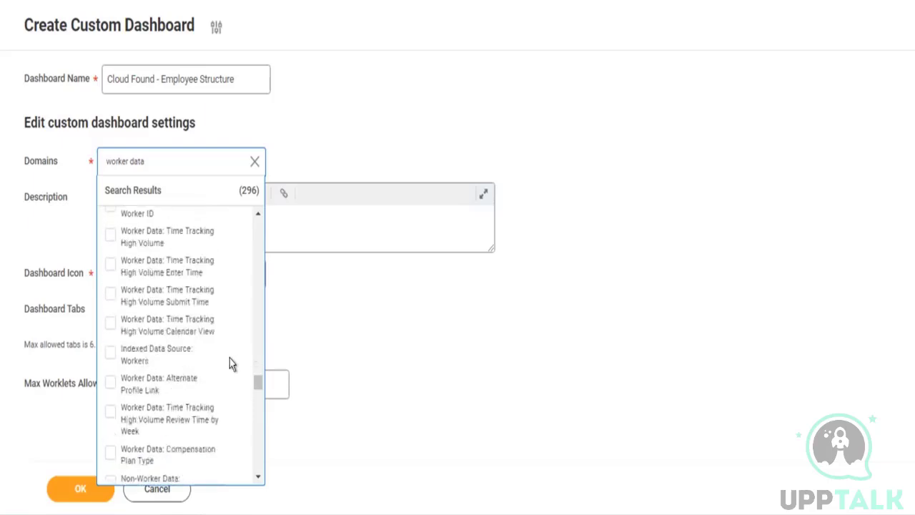
scroll(229, 363, "down", 2)
scroll(230, 364, "down", 3)
scroll(230, 363, "down", 3)
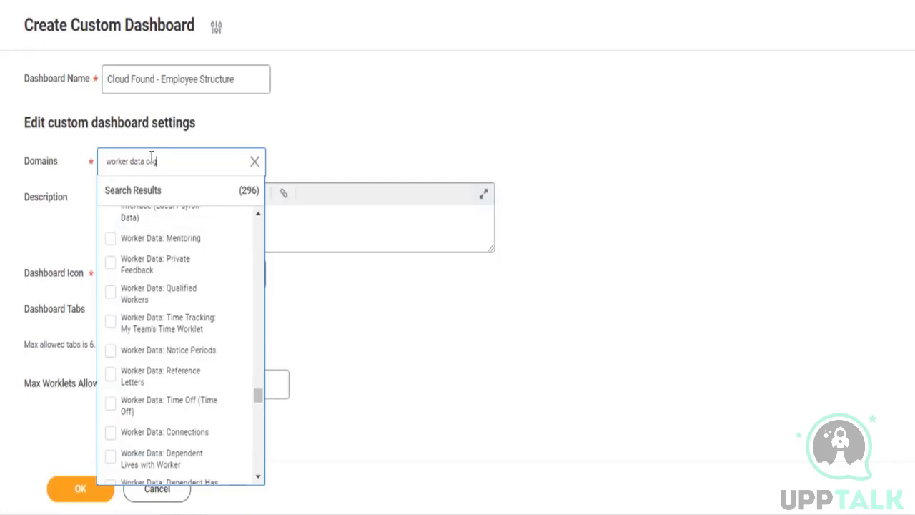
Step: Search the domains for "worker data org" and "custom domain", adding Worker Data: Organizations and Custom Domains to the dashboard
type("g")
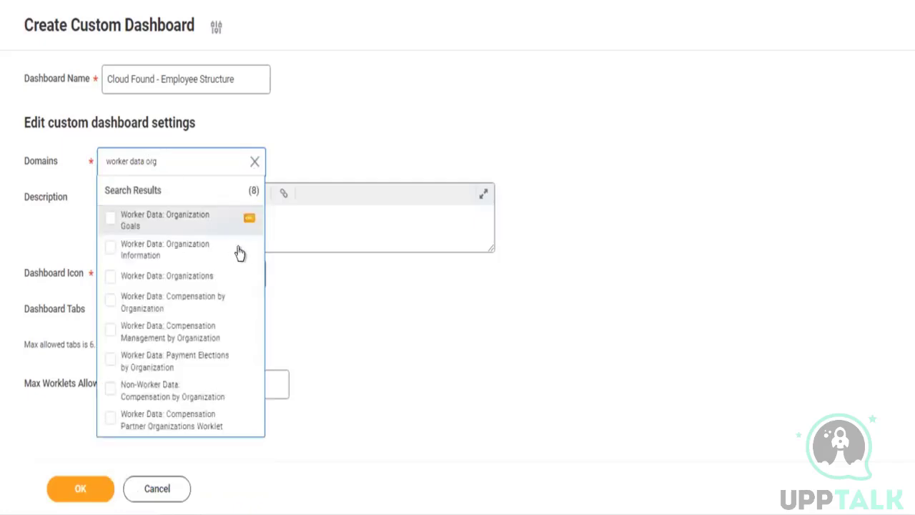
left_click(183, 275)
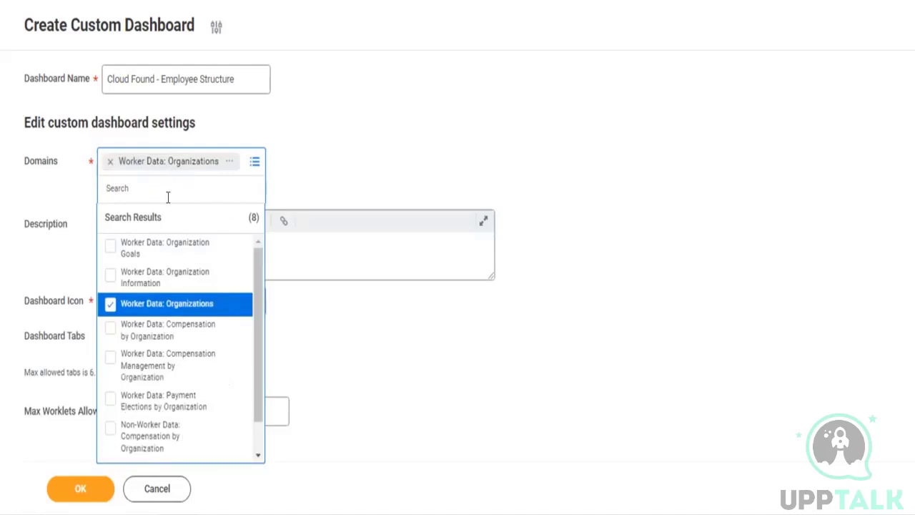
type("custom")
type("domain")
key("Return")
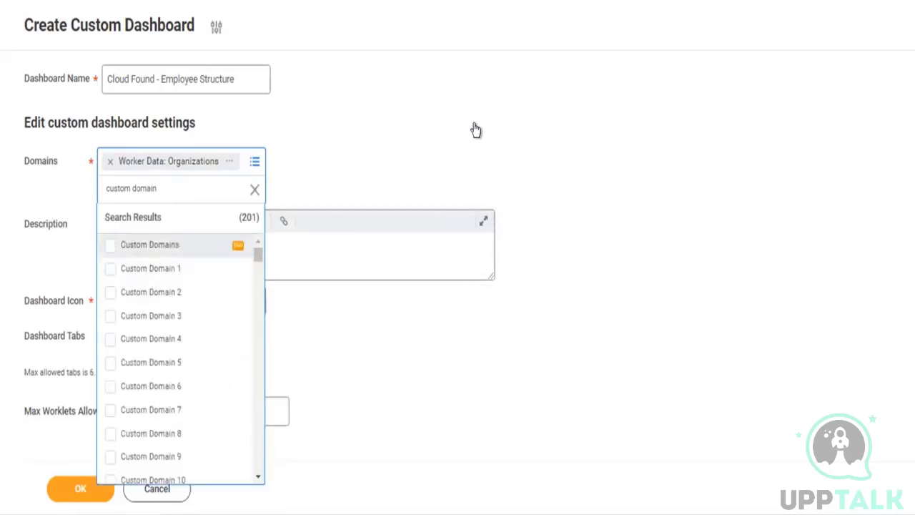
key("Return")
Step: Switch to the Reporting workbook in Excel and enter "Domain1" in cell D2 and "Domain2" in cell D3 of sheet 17.04
key("Tab")
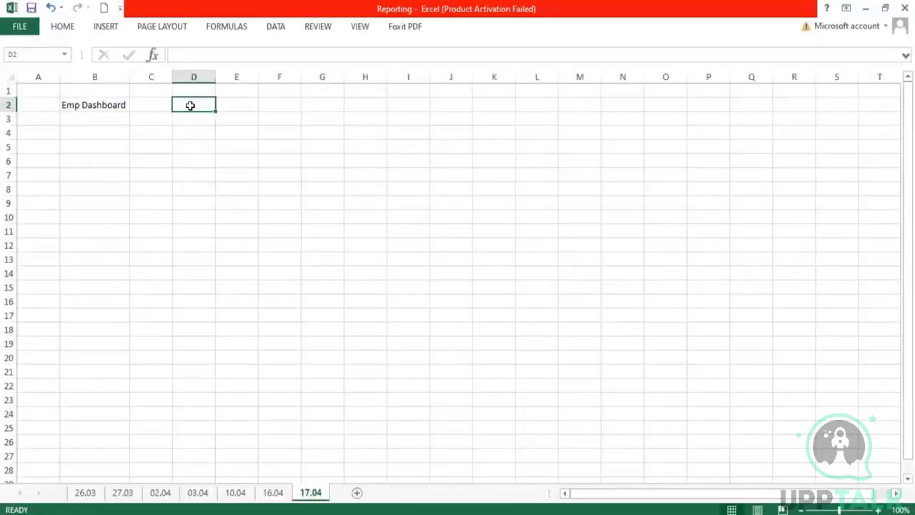
type("Doam")
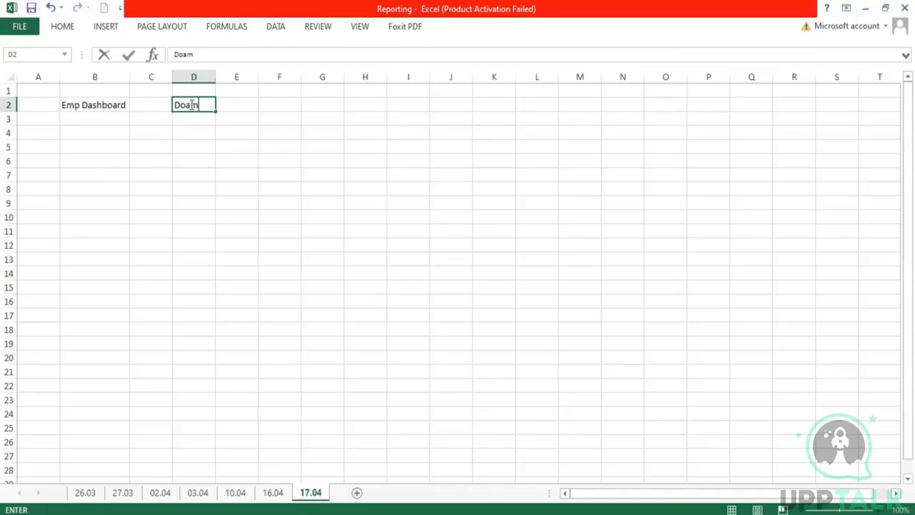
key("BackSpace")
key("BackSpace")
type("main1")
key("Return")
type("Domain")
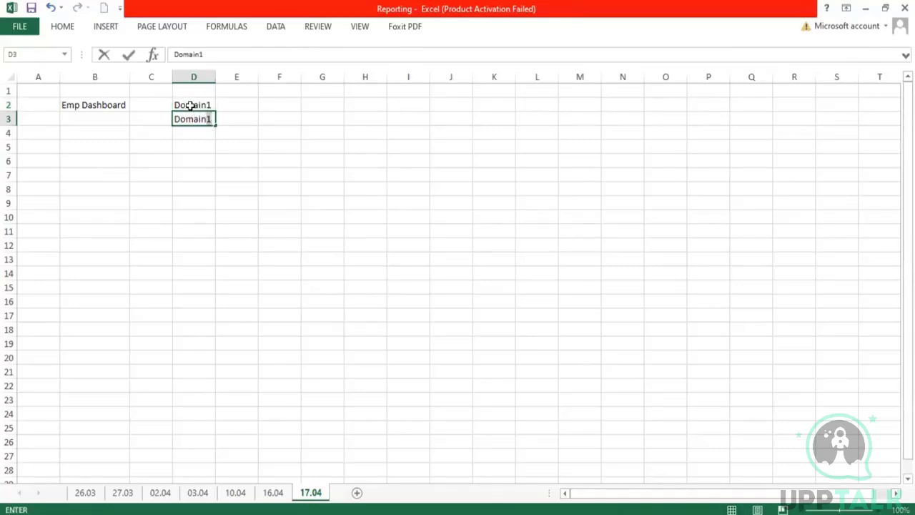
type("2")
key("Return")
left_click(193, 105)
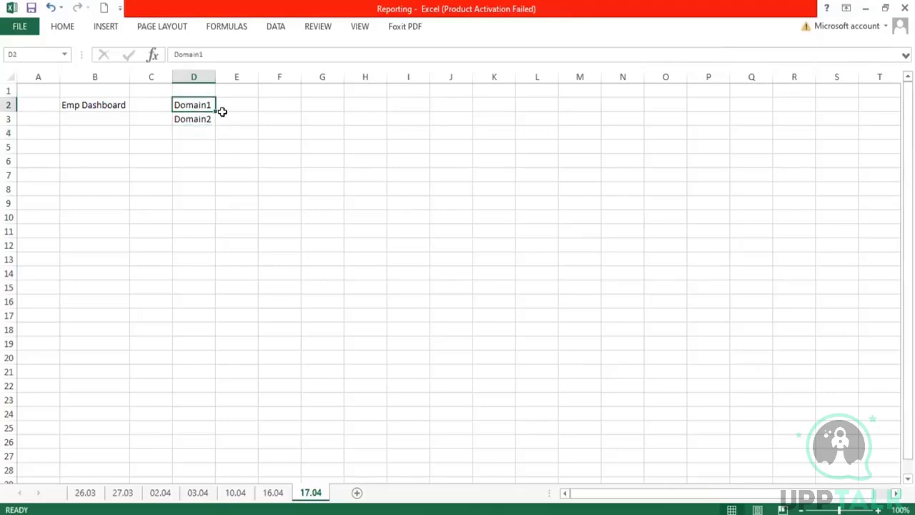
left_click_drag(199, 102, 294, 101)
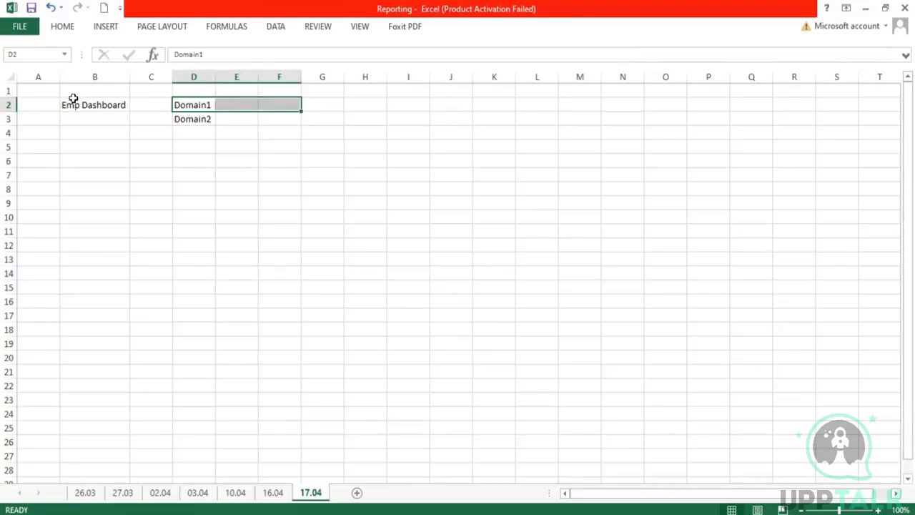
left_click(99, 105)
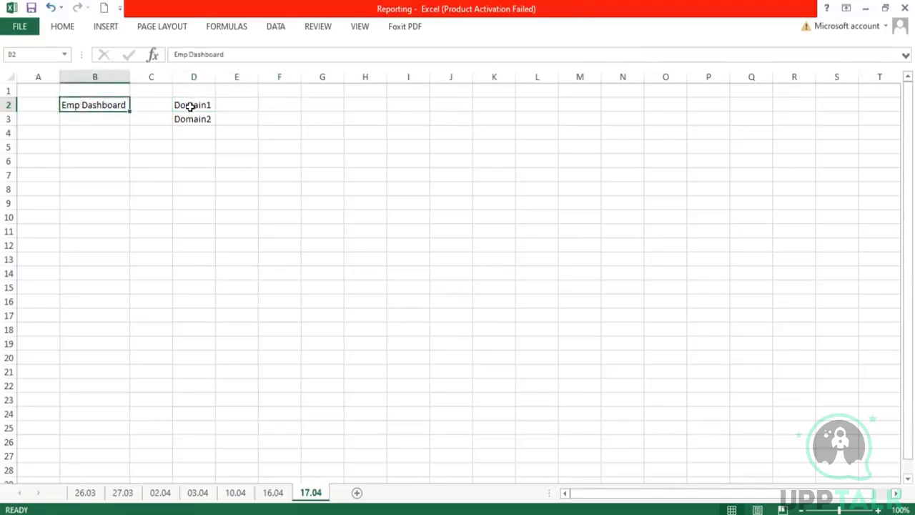
left_click_drag(190, 107, 204, 123)
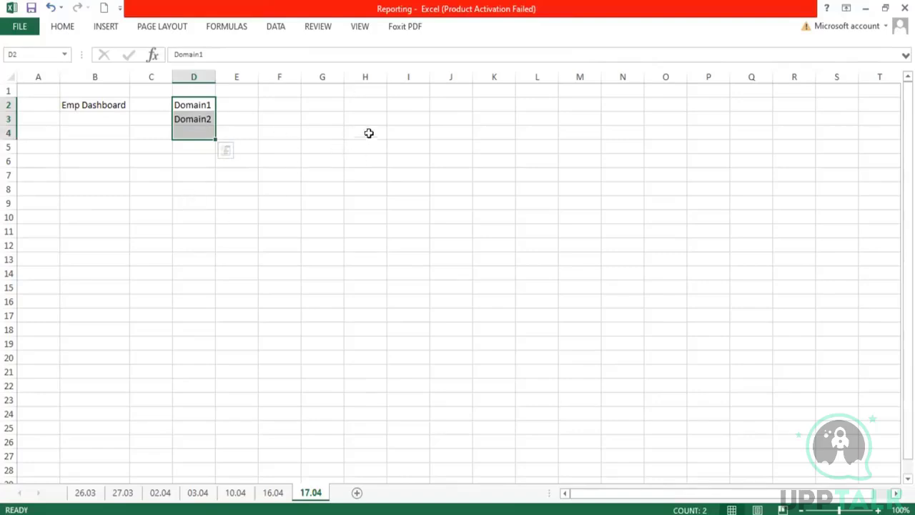
Step: Back in Workday, open the Worker Data: Organizations domain and review the security group permissions in its domain security policy
left_click(172, 513)
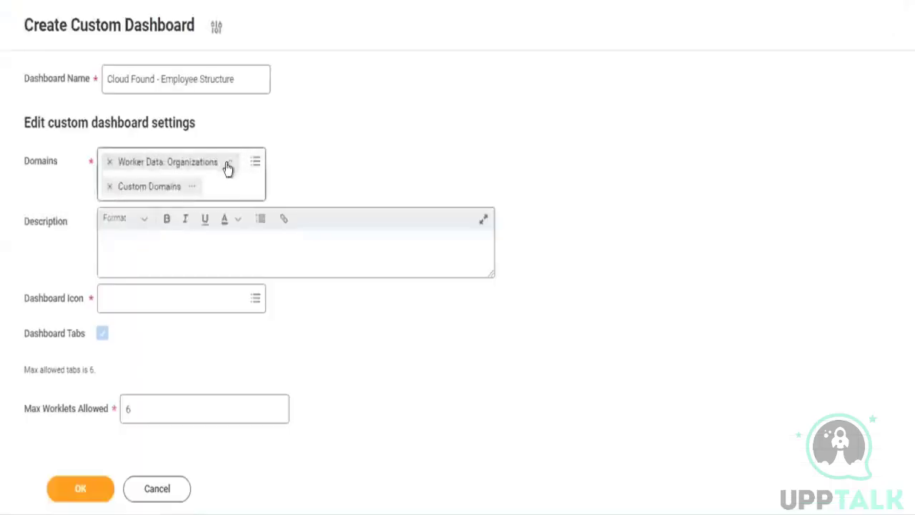
left_click(228, 163)
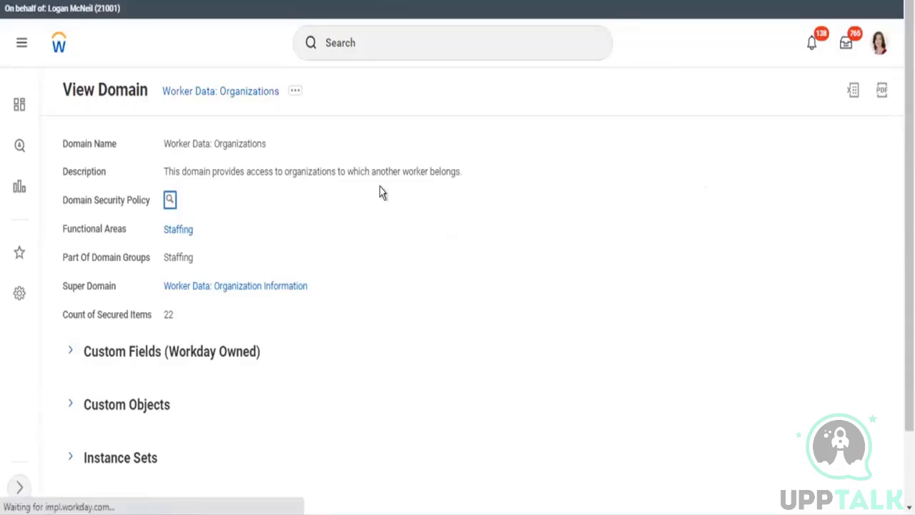
scroll(419, 198, "down", 4)
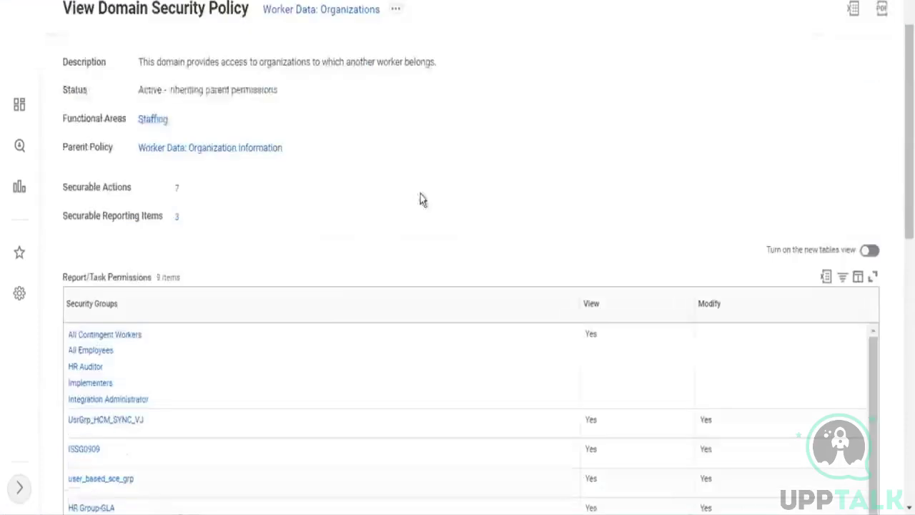
scroll(106, 176, "down", 1)
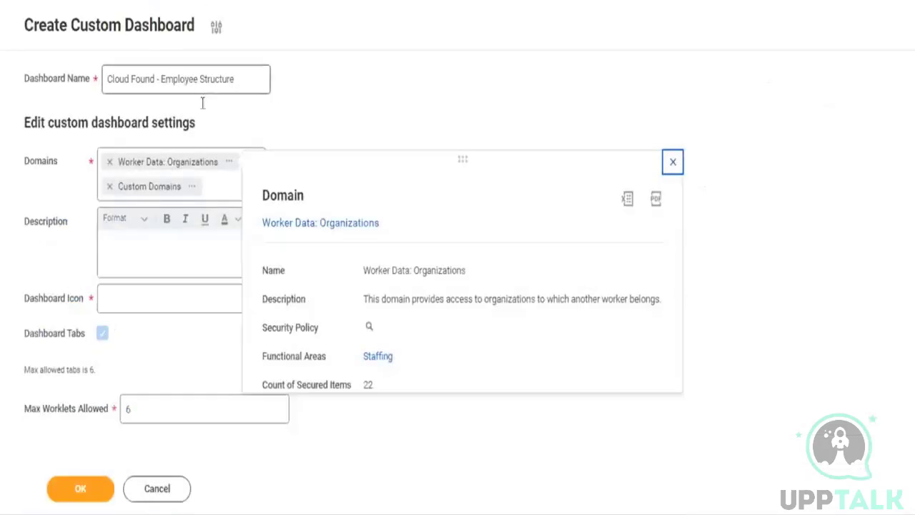
mouse_move(256, 83)
left_mouse_down()
mouse_move(125, 75)
mouse_move(241, 84)
left_mouse_up()
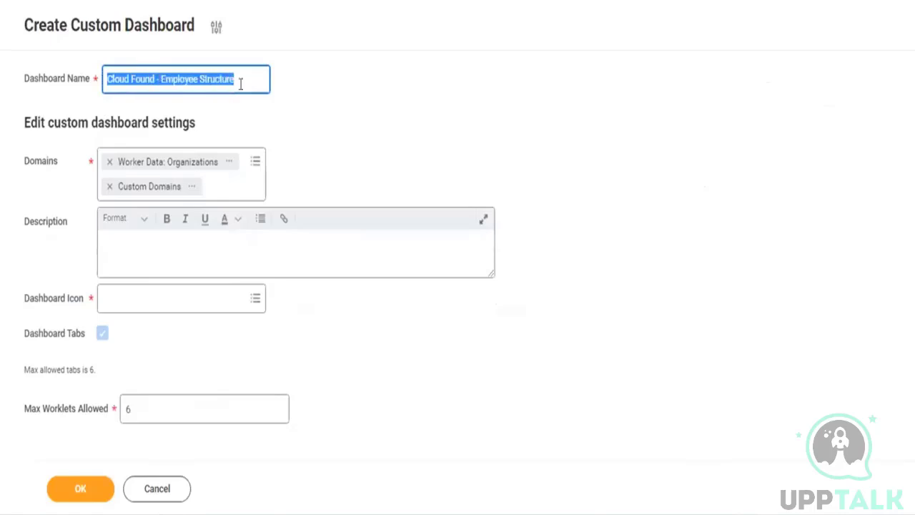
left_click(303, 190)
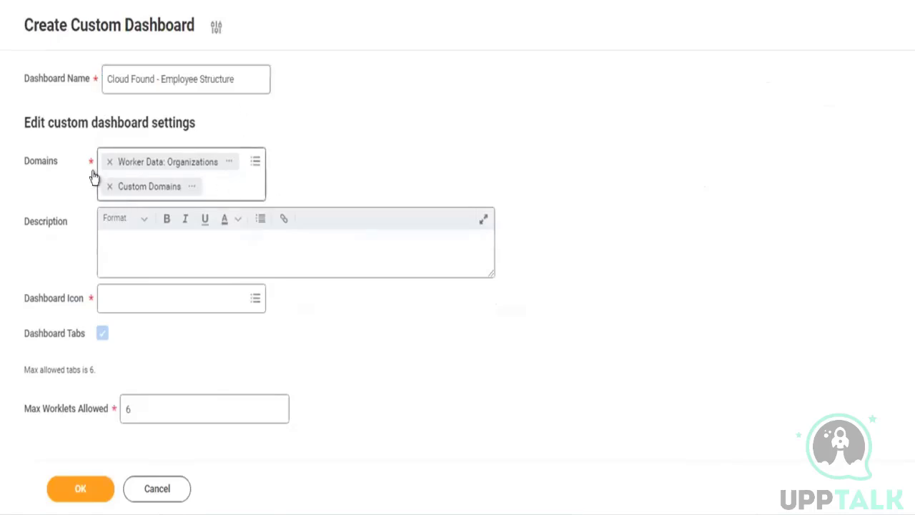
left_click_drag(251, 176, 411, 158)
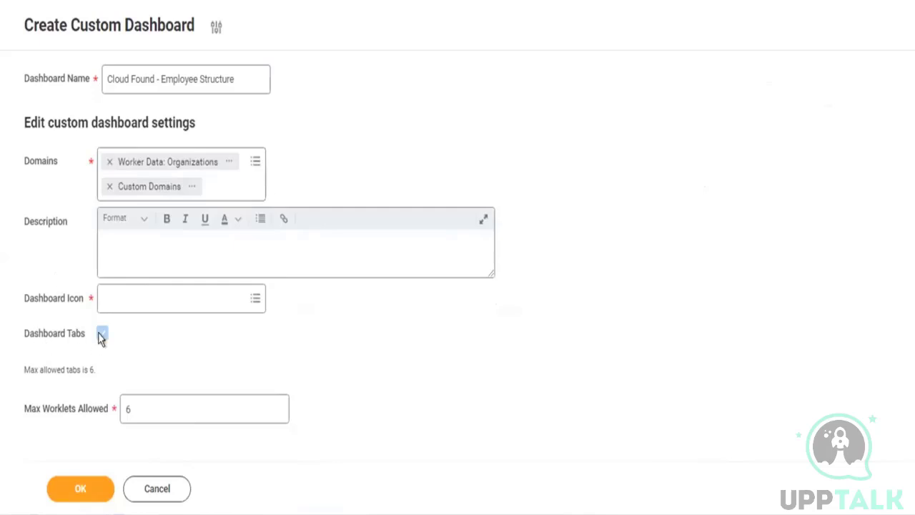
Step: Choose Employee as the dashboard icon for the new custom dashboard
left_click(131, 247)
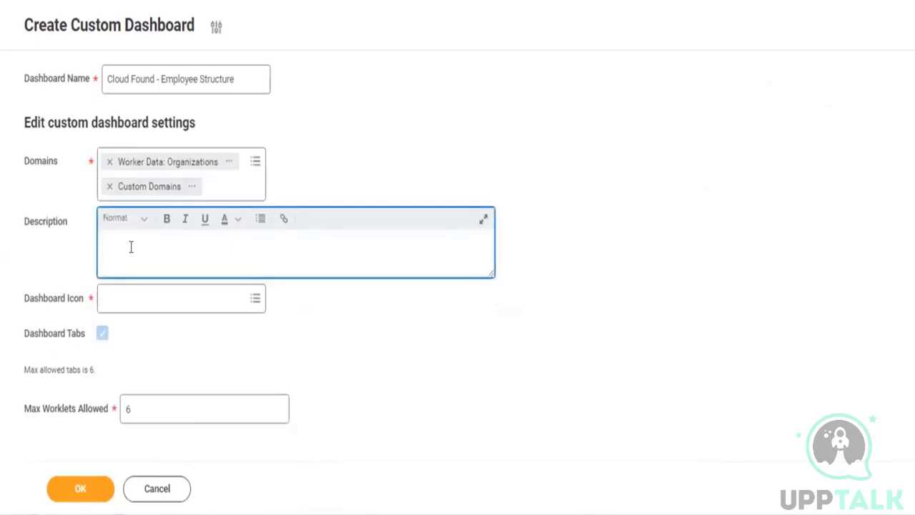
left_click(124, 306)
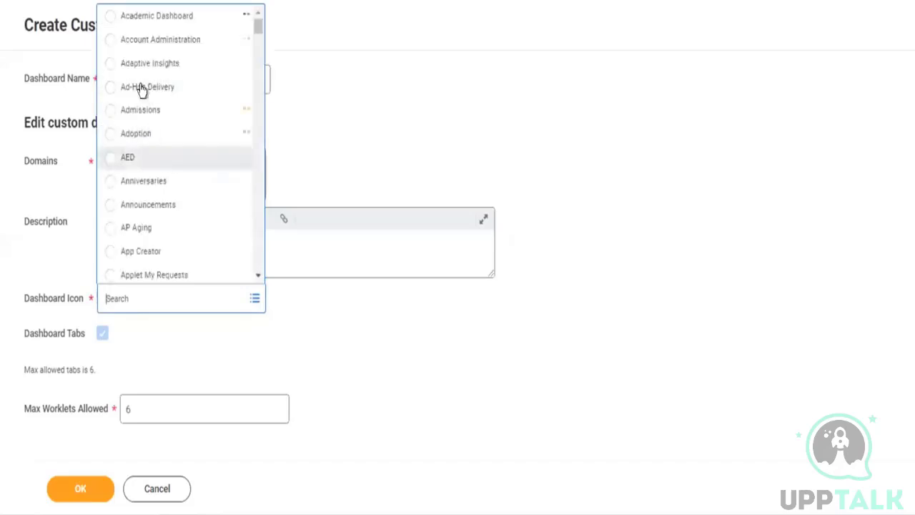
scroll(193, 150, "down", 3)
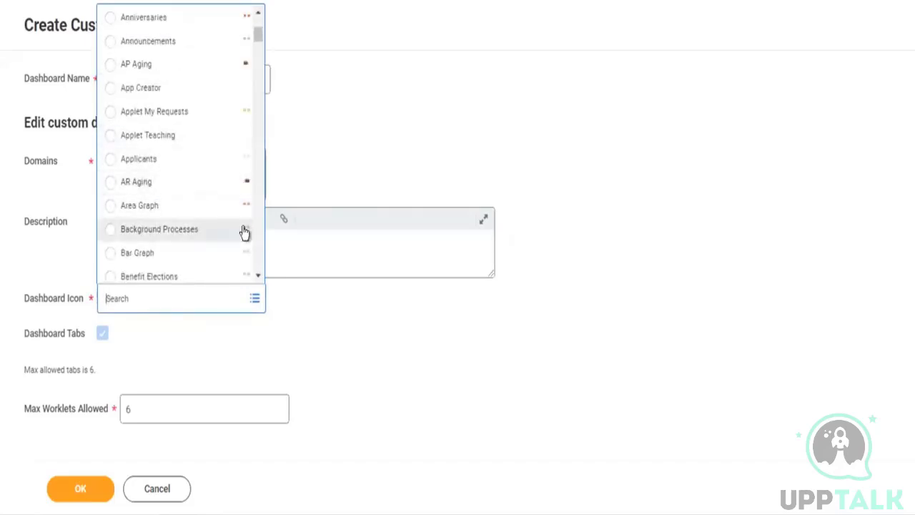
scroll(215, 243, "down", 5)
scroll(207, 250, "down", 3)
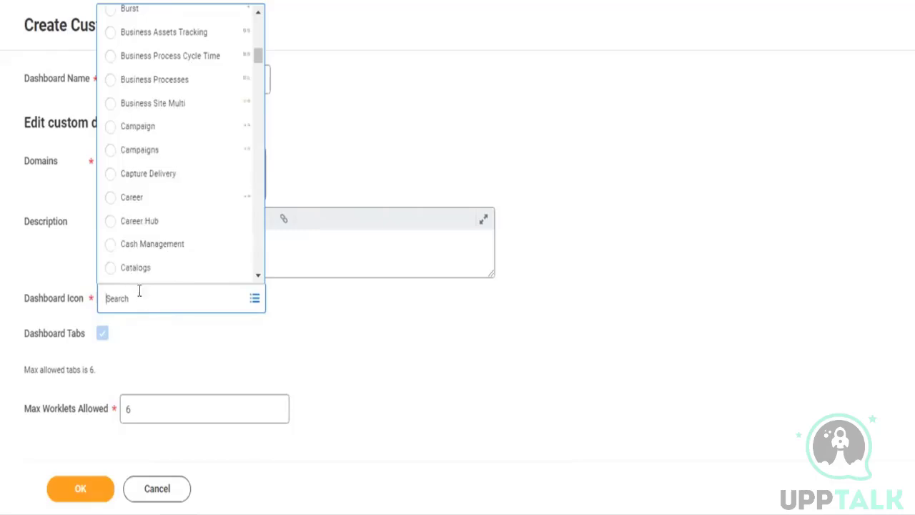
scroll(188, 231, "down", 6)
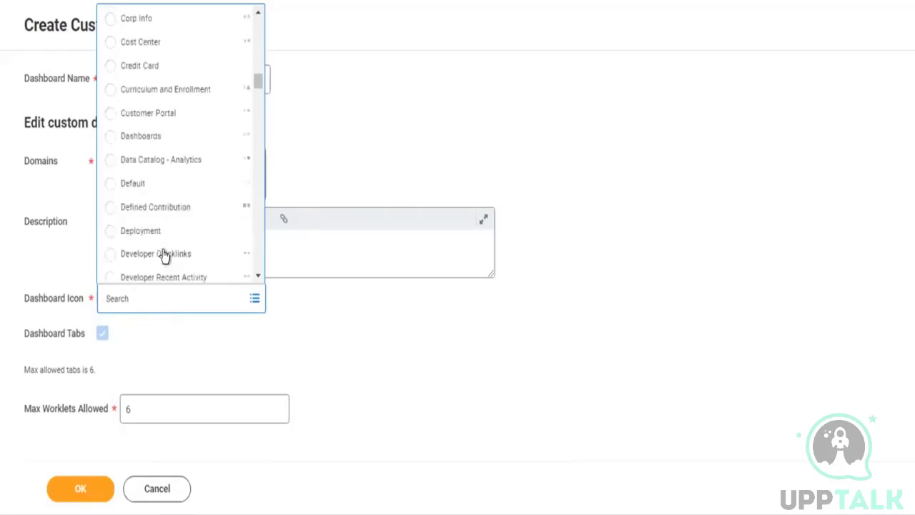
scroll(164, 255, "down", 5)
scroll(158, 207, "down", 2)
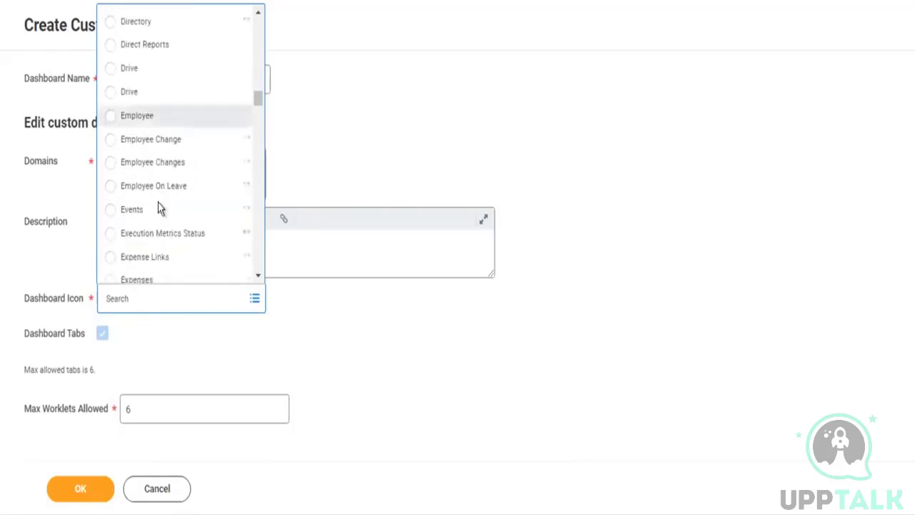
scroll(155, 148, "up", 2)
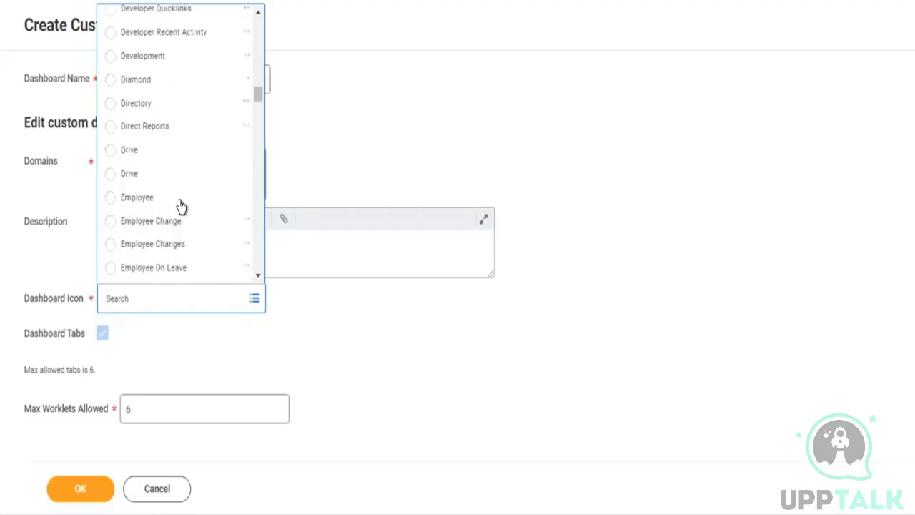
left_click(141, 200)
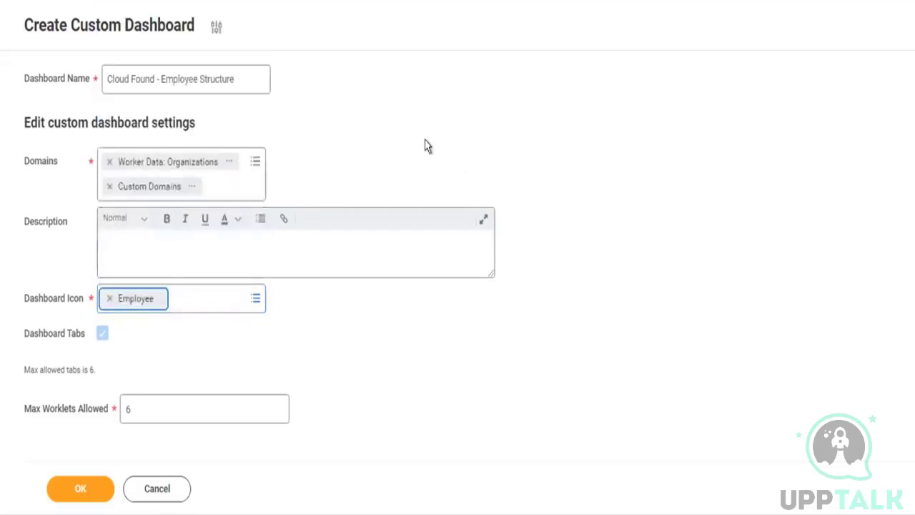
left_click_drag(40, 302, 81, 300)
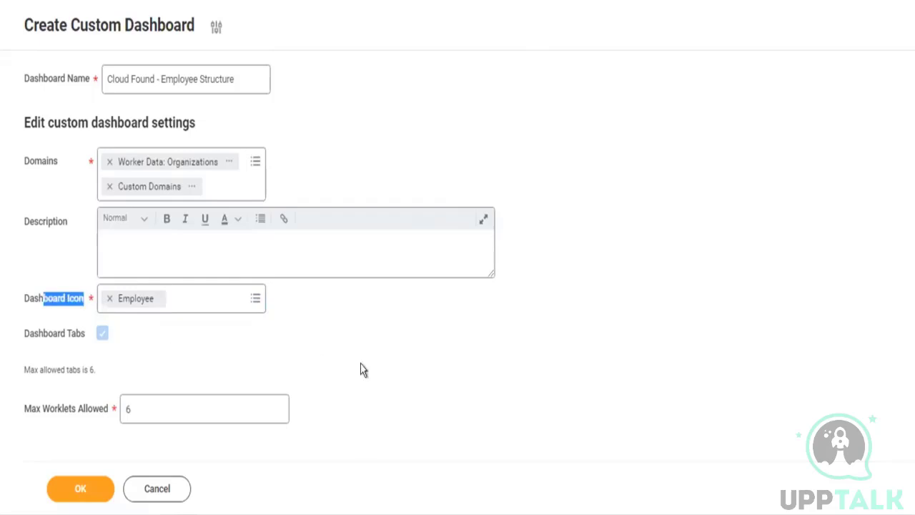
left_click(307, 360)
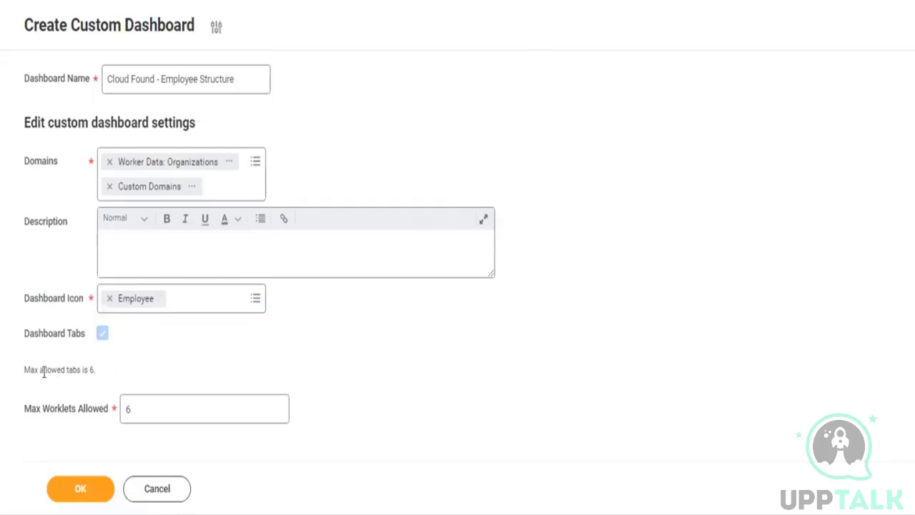
Step: Try to submit the dashboard settings with Max Worklets Allowed set to 7
left_click_drag(42, 370, 93, 369)
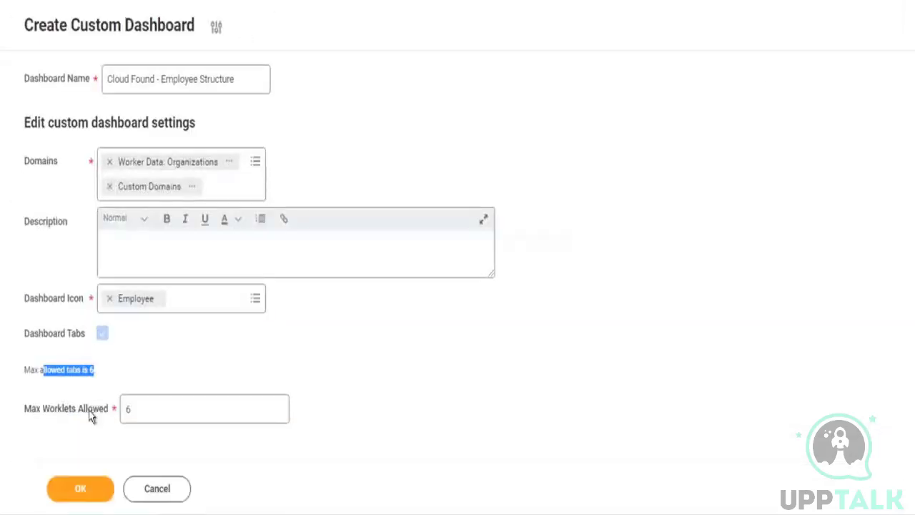
left_click_drag(55, 409, 150, 403)
left_click(150, 404)
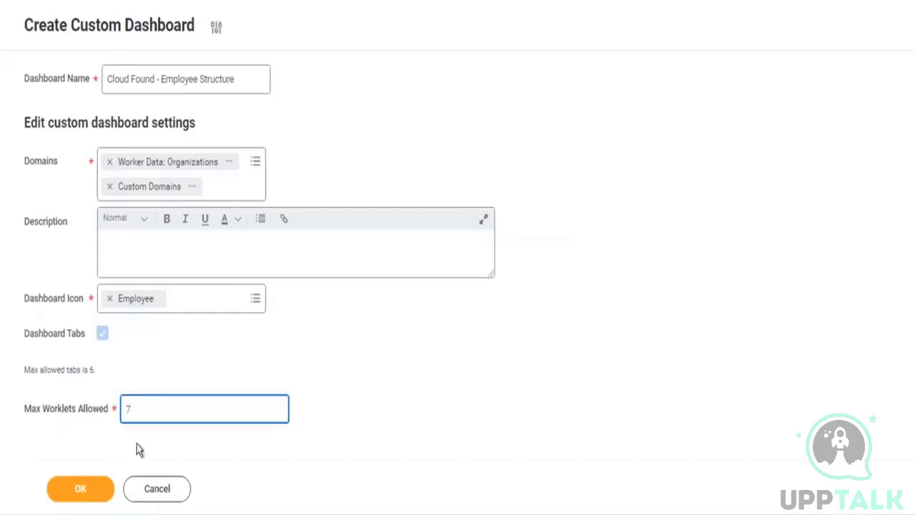
left_click(102, 484)
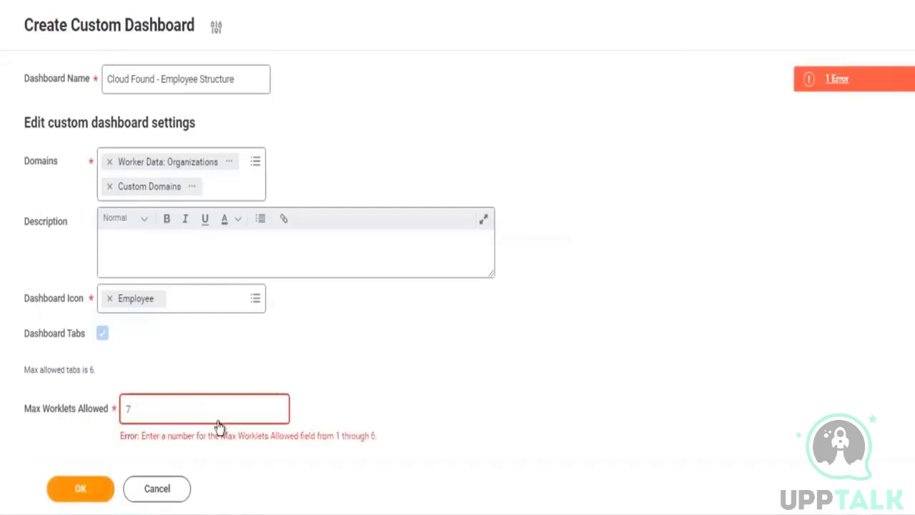
Step: Set Max Worklets Allowed to 6 and submit the dashboard settings
left_click(174, 408)
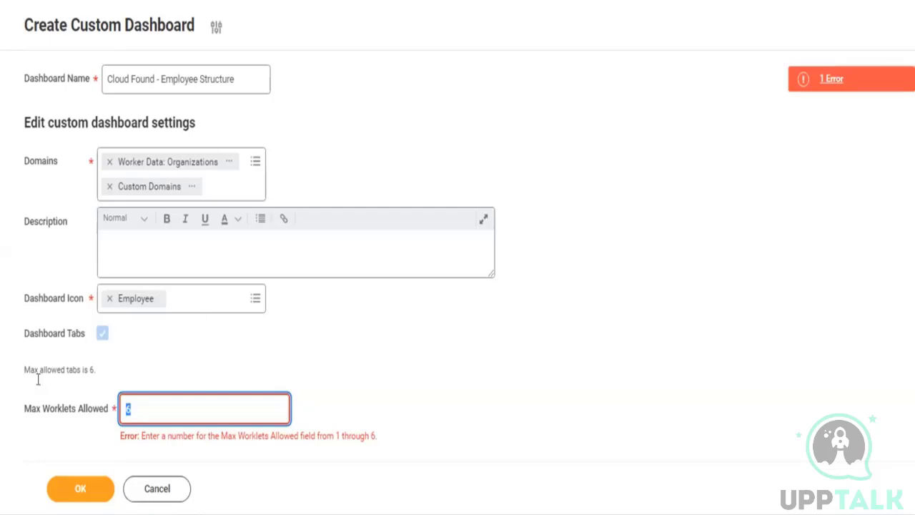
left_click_drag(39, 370, 96, 382)
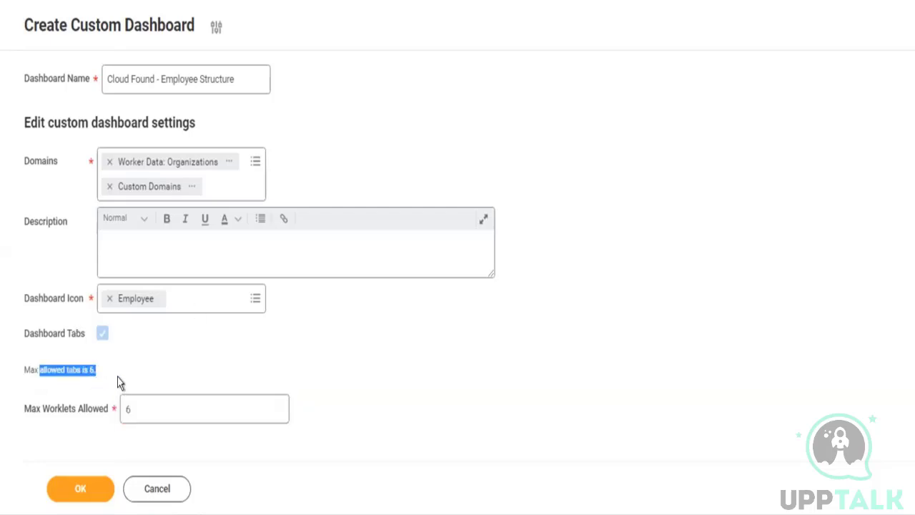
left_click(132, 419)
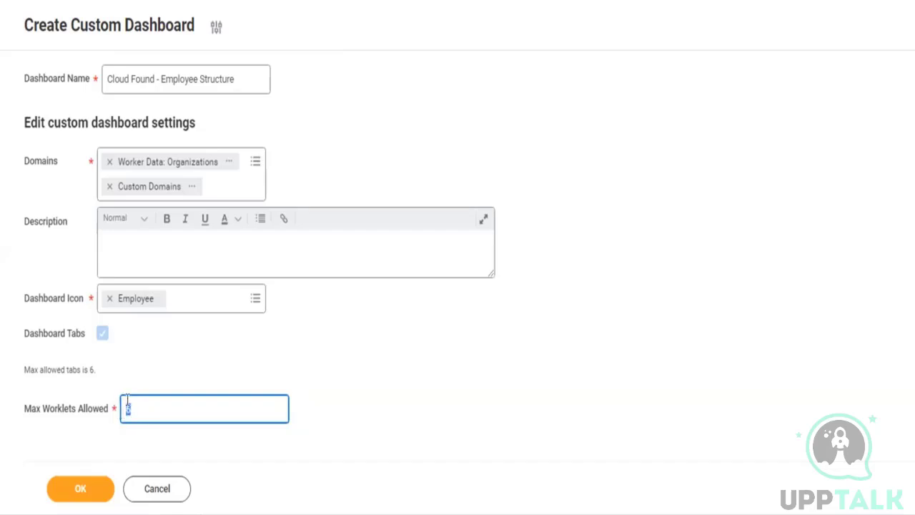
left_click(78, 490)
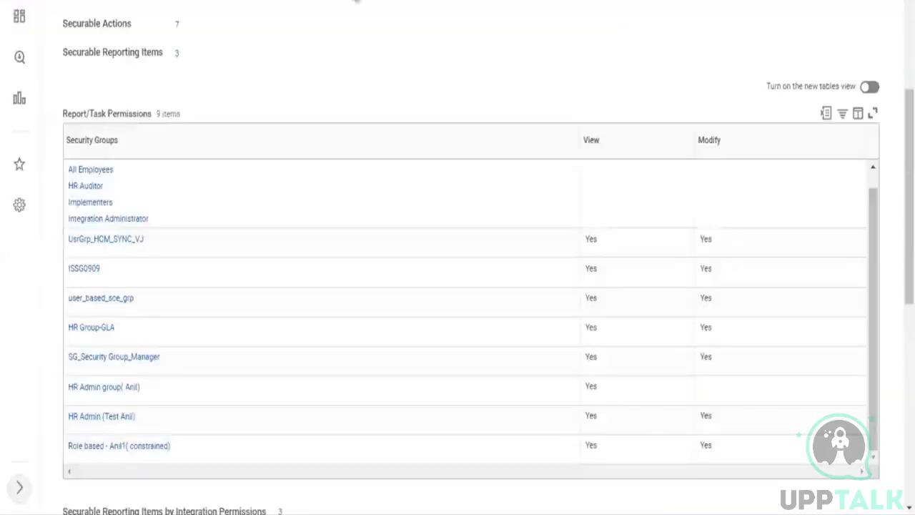
Step: Search Workday for "rd: cloud found" and open the "Cloud found - all workers" report definition for editing
scroll(410, 39, "up", 5)
left_click(382, 57)
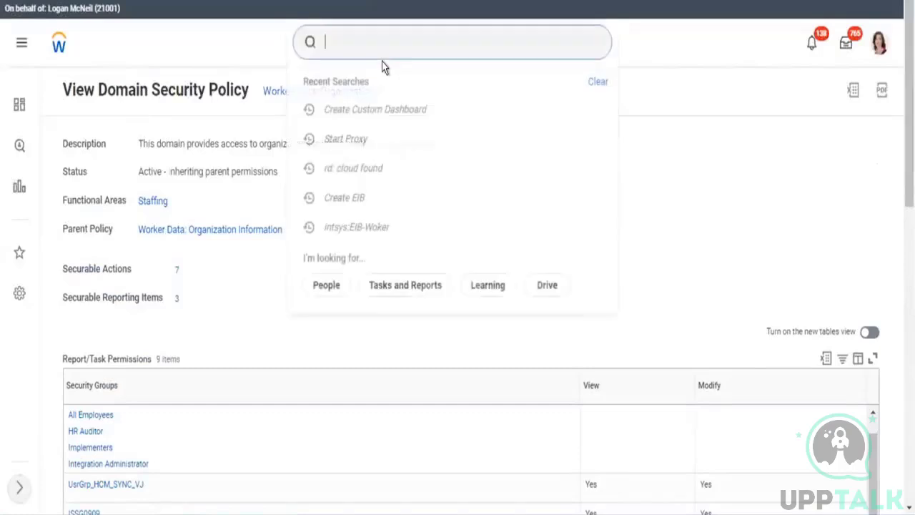
type("r")
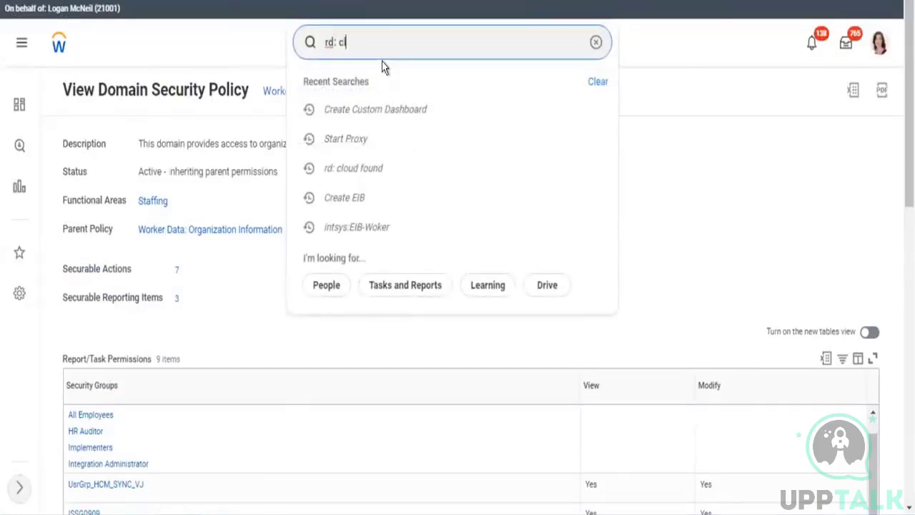
type("d: cloud found")
key("Return")
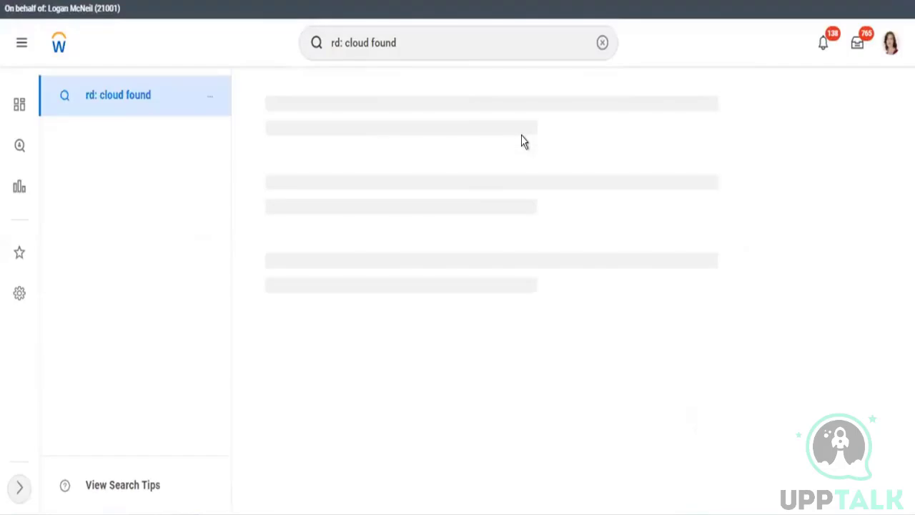
left_click(390, 142)
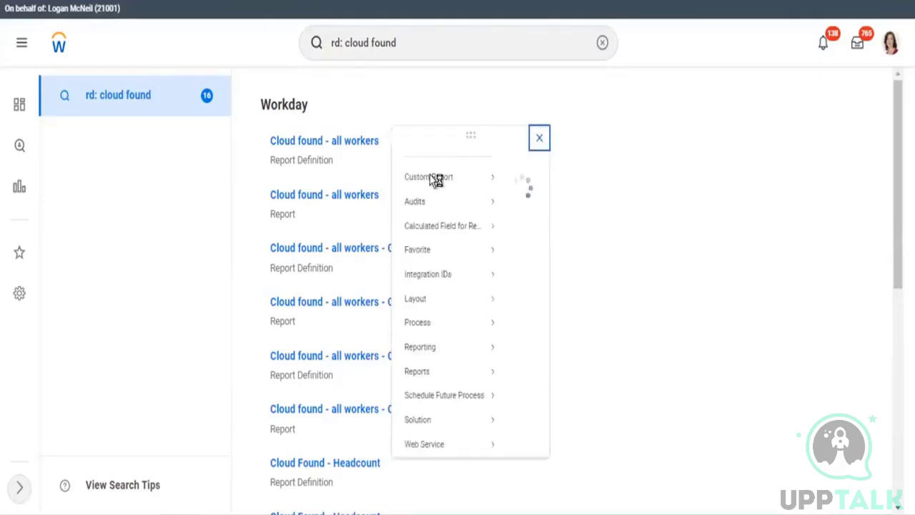
mouse_move(494, 183)
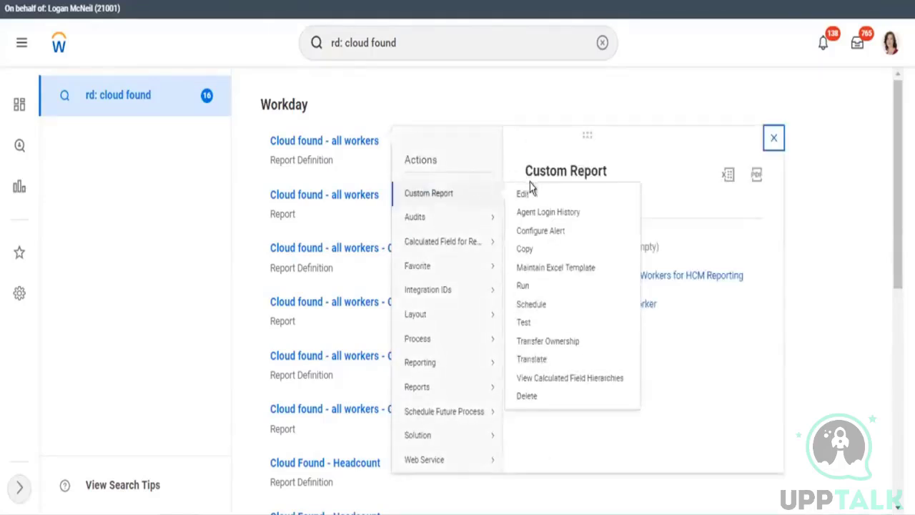
left_click(524, 196)
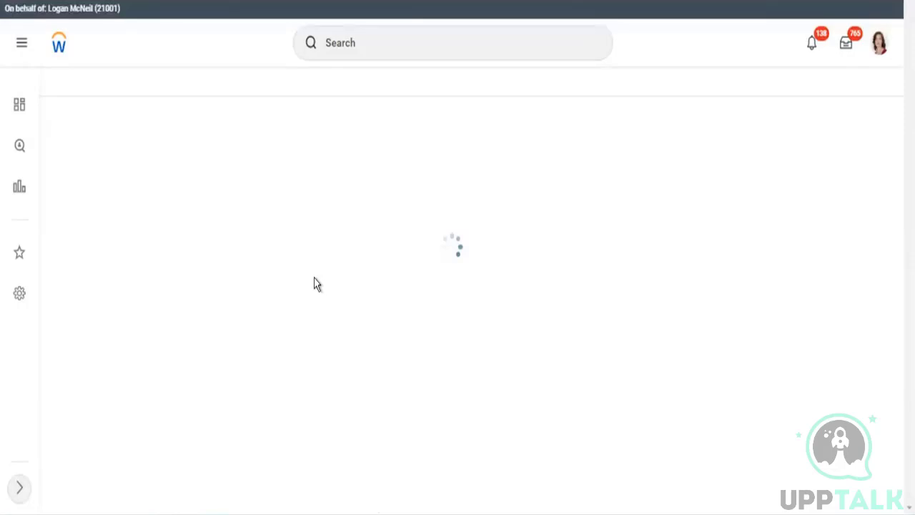
Step: Set the report definition's sharing option to share with specific authorized groups and users
left_click(336, 422)
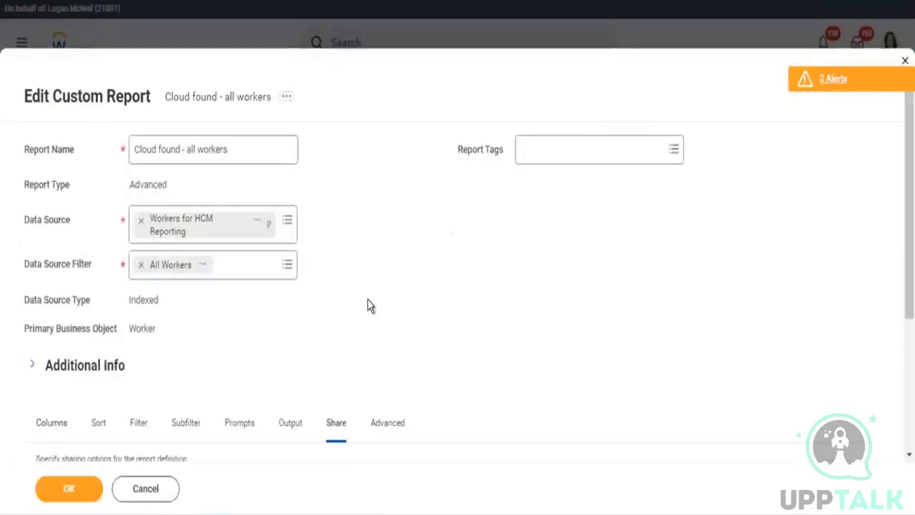
scroll(384, 274, "down", 2)
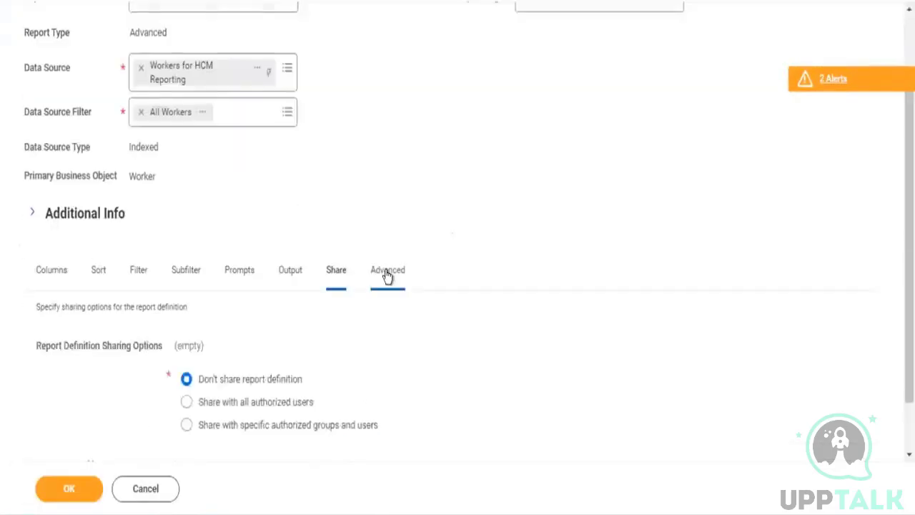
scroll(286, 386, "down", 1)
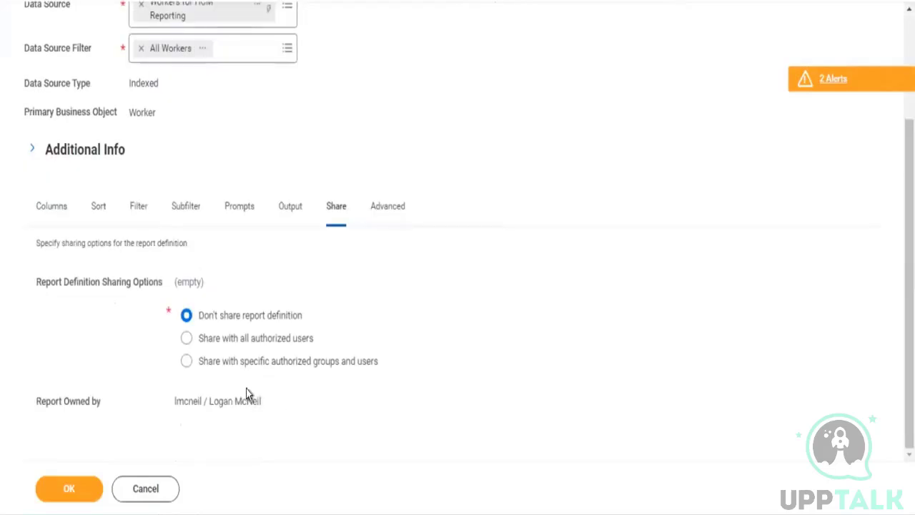
left_click(252, 341)
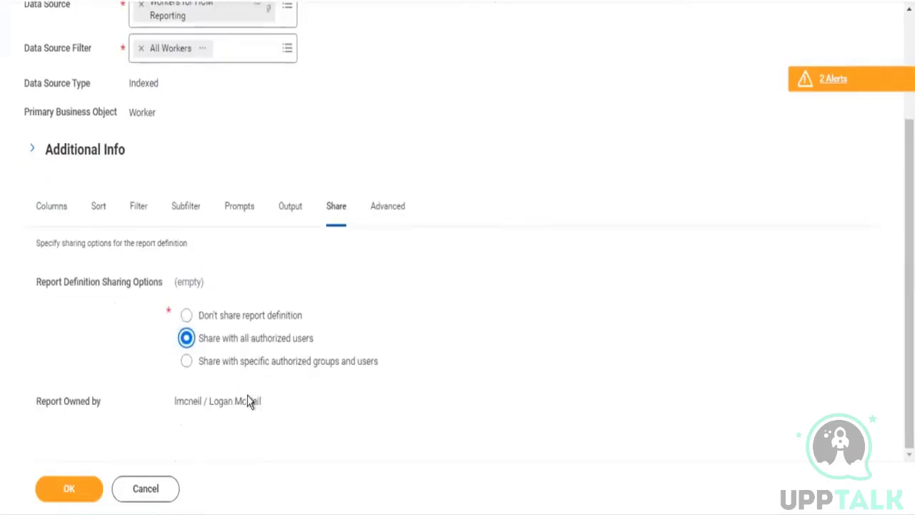
left_click(222, 362)
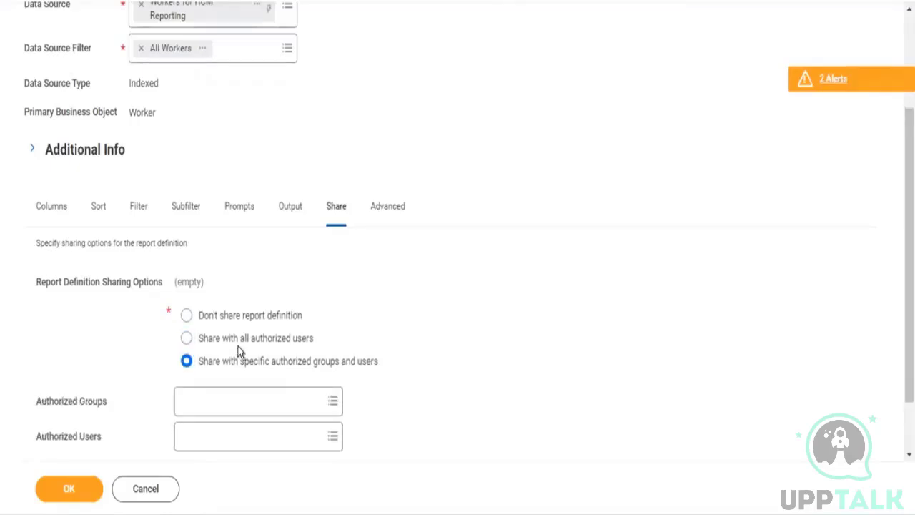
left_click_drag(241, 343, 319, 343)
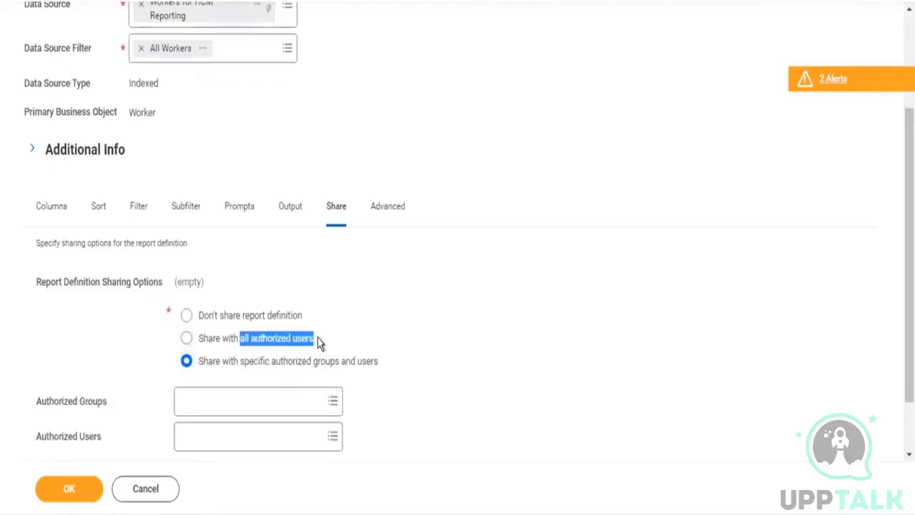
scroll(299, 128, "up", 3)
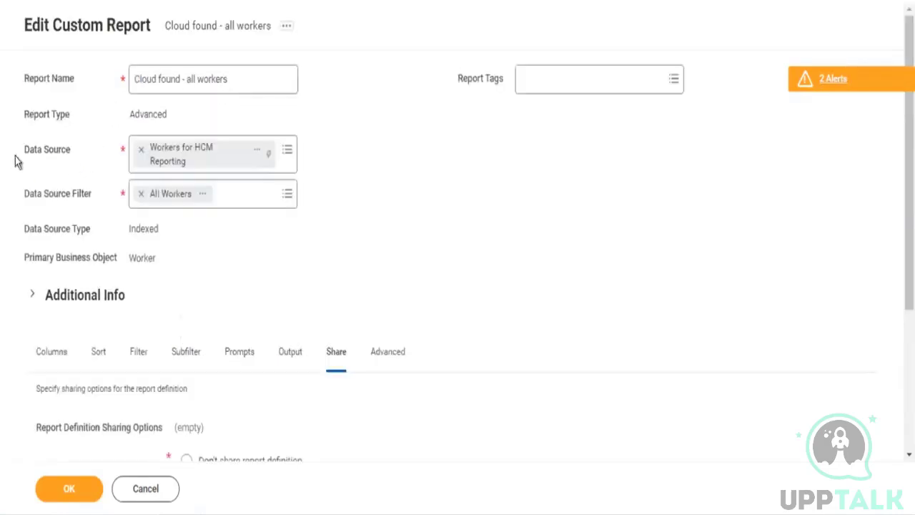
left_click_drag(16, 155, 390, 216)
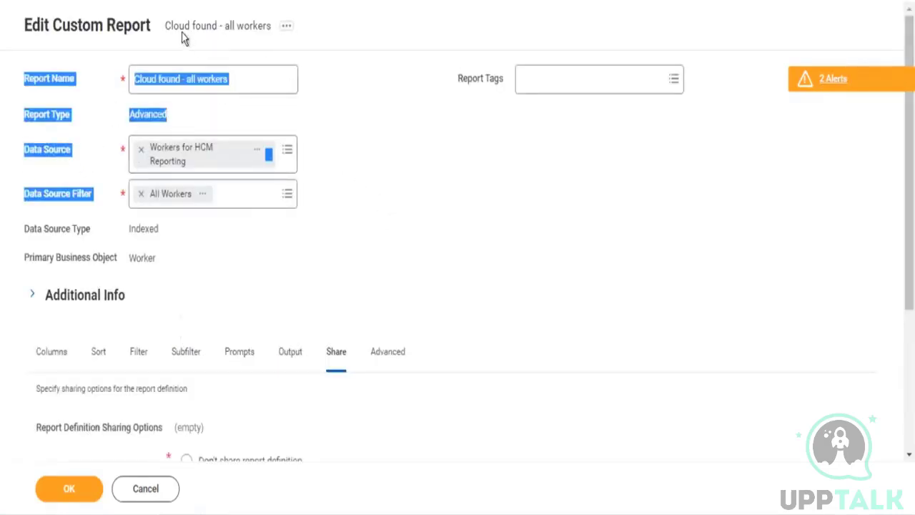
scroll(248, 425, "down", 3)
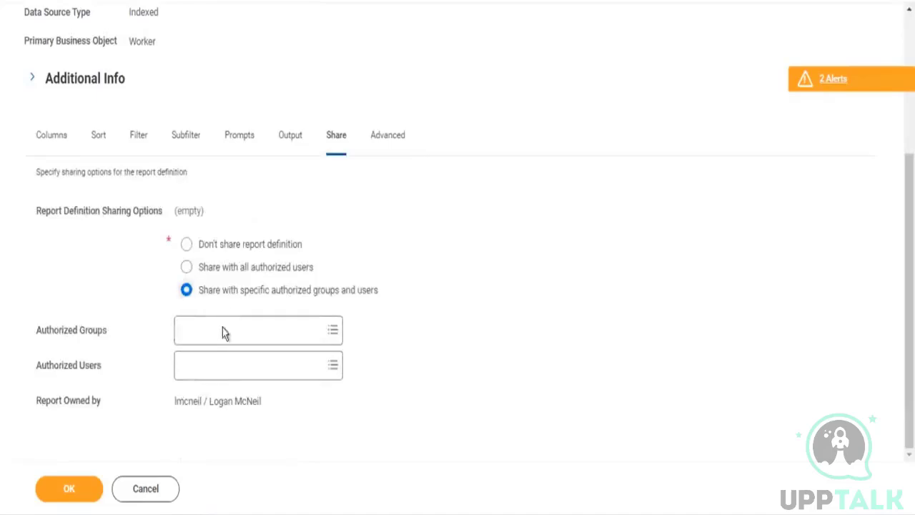
Step: Search the authorized groups for "hr admin" and add HR Administrator to the report's sharing list
left_click(223, 329)
type("hr admin")
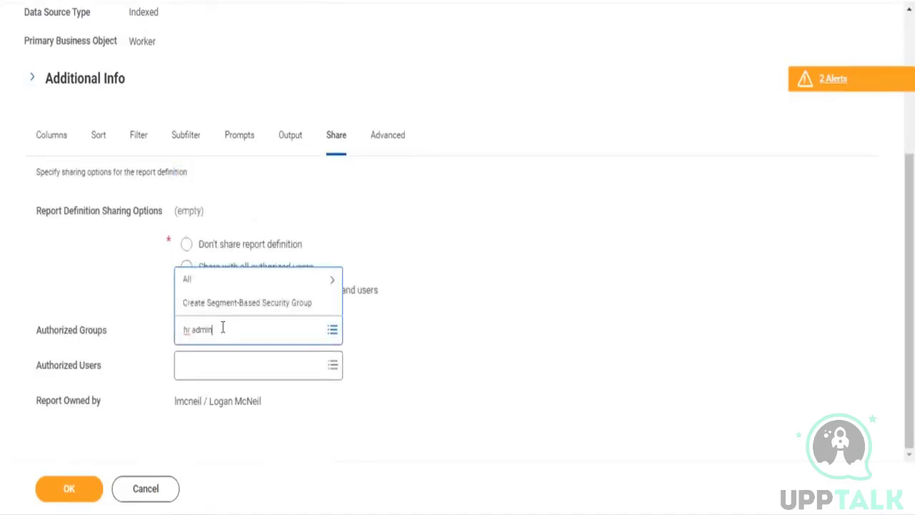
key("Return")
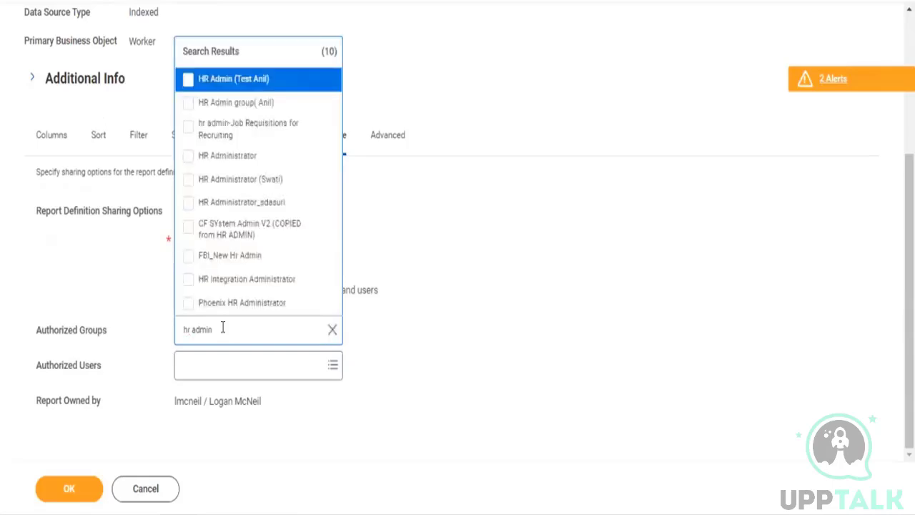
key("Down")
key("Down")
key("Down")
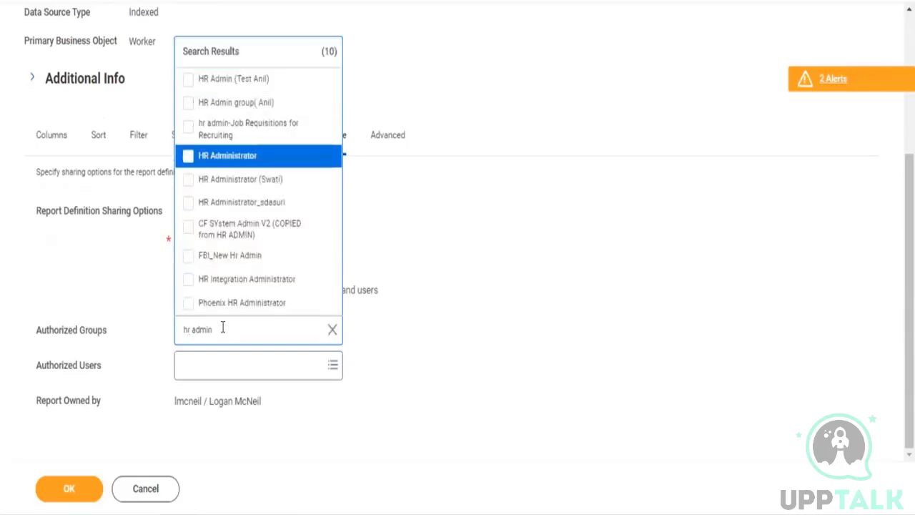
key("Return")
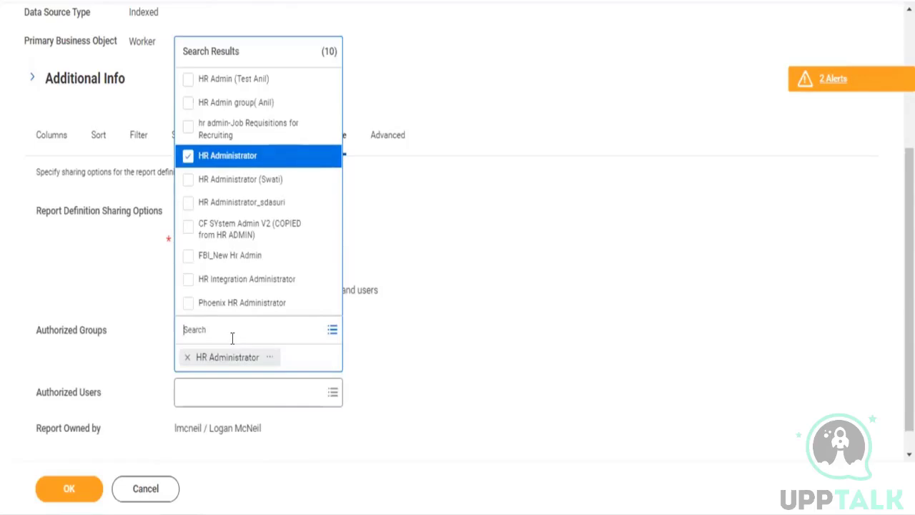
Step: Search the authorized groups for "admin" and add Global Mobility Administrator
type("admin")
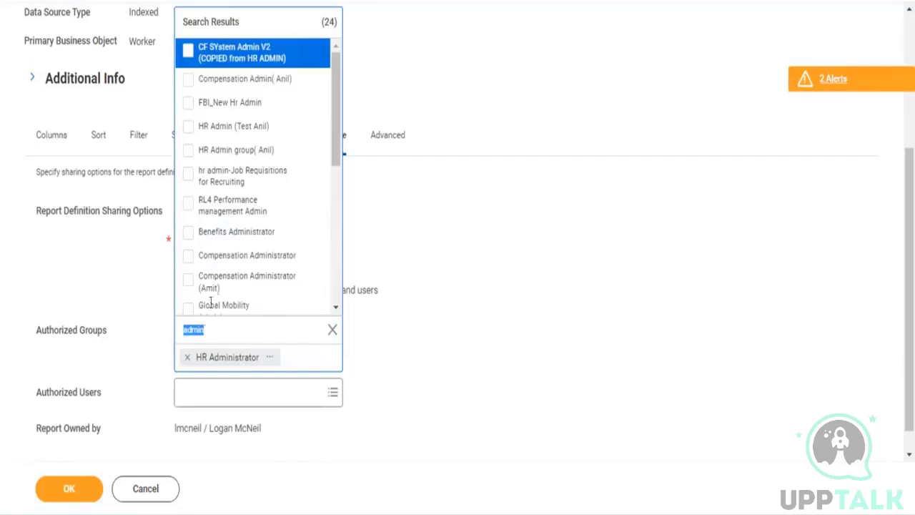
scroll(214, 271, "down", 2)
left_click(184, 229)
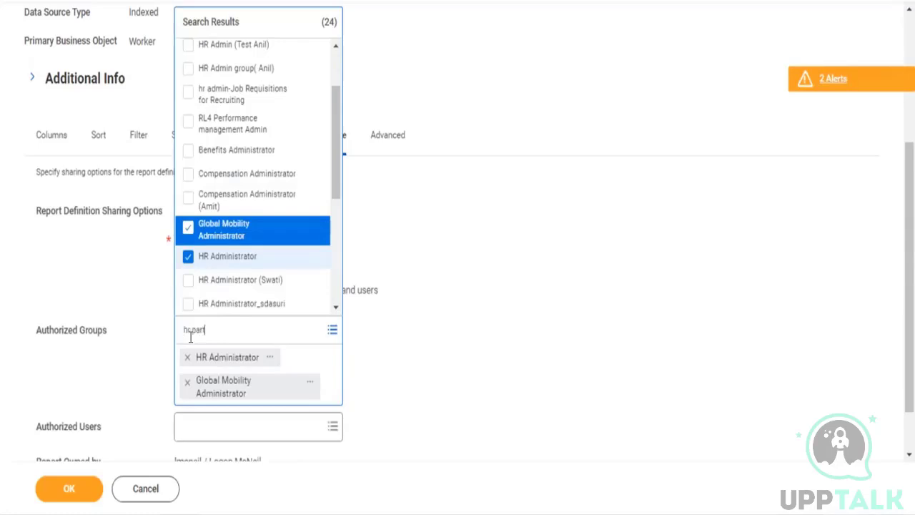
Step: Search the authorized groups for "hr partner" and select HR Partner (By Location)
key("Return")
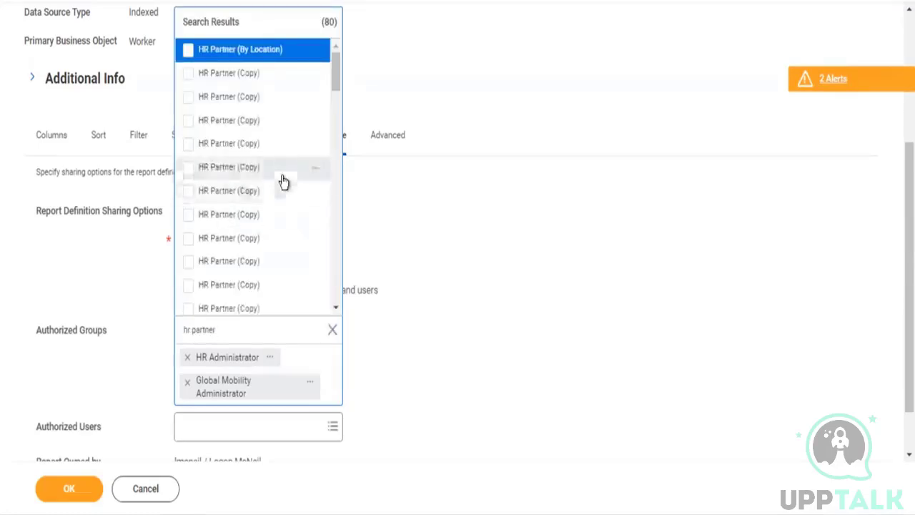
left_click(184, 49)
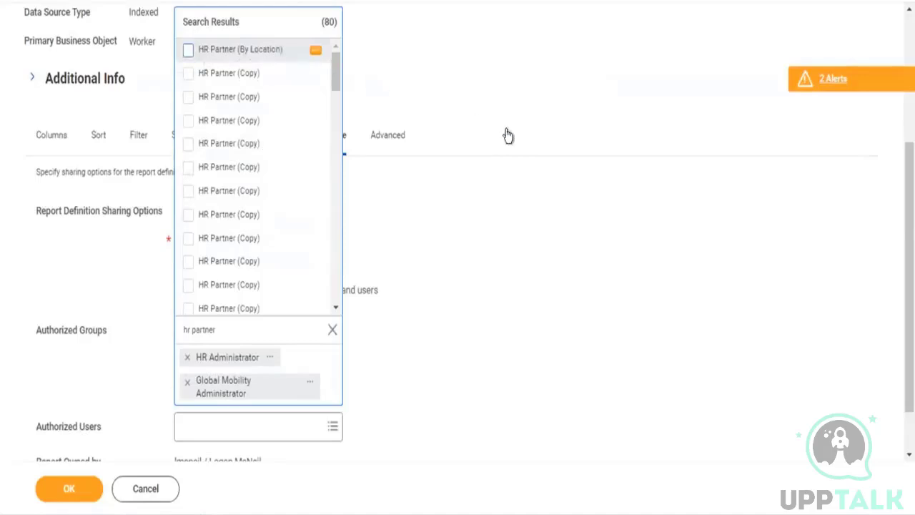
left_click(553, 204)
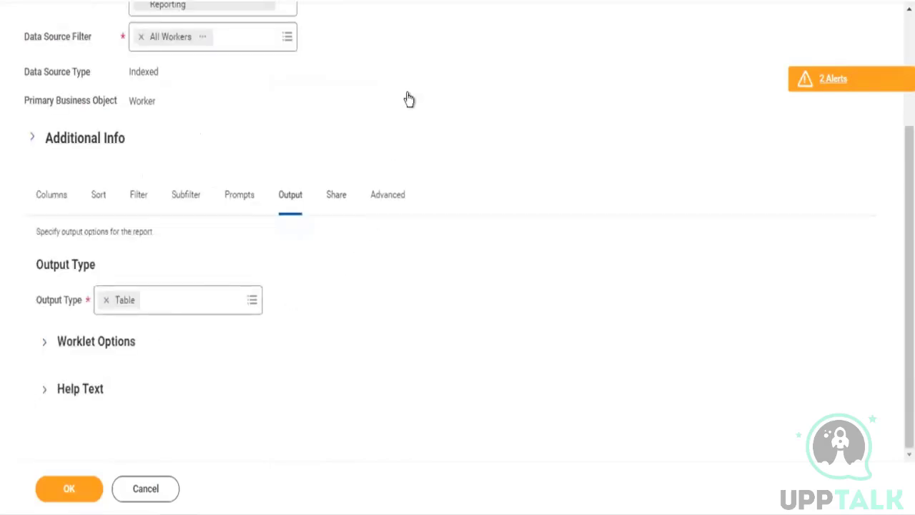
scroll(425, 98, "up", 3)
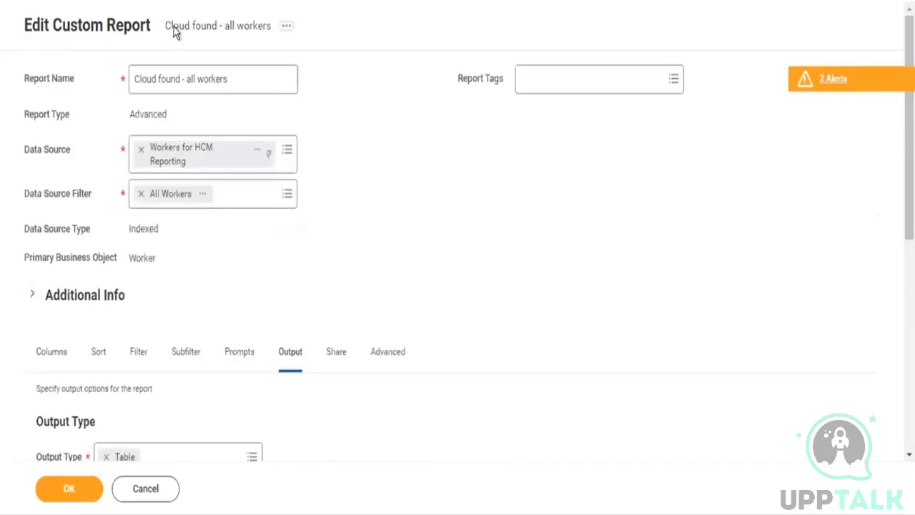
left_click_drag(221, 25, 173, 26)
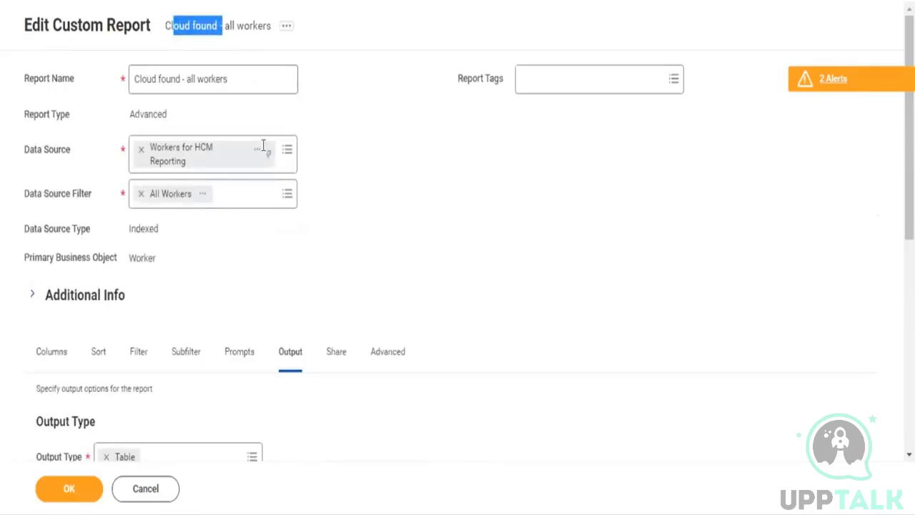
scroll(292, 172, "down", 3)
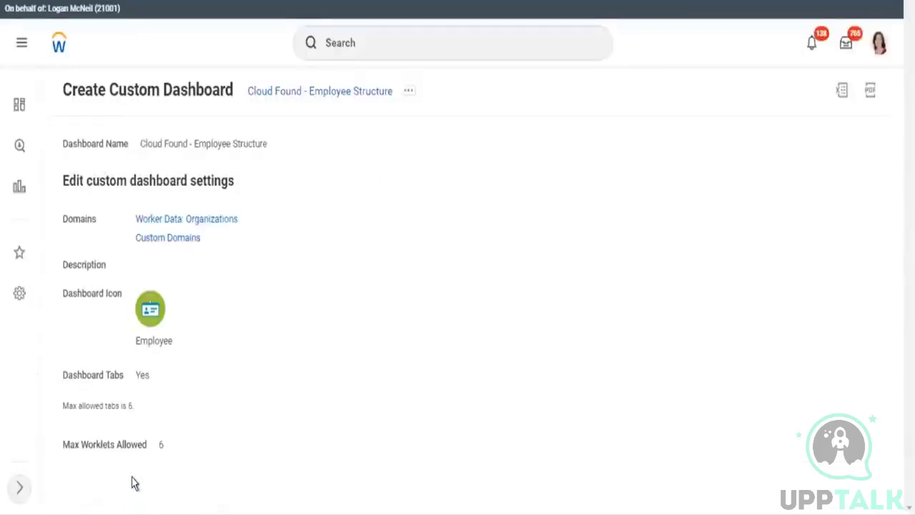
left_click_drag(93, 444, 137, 444)
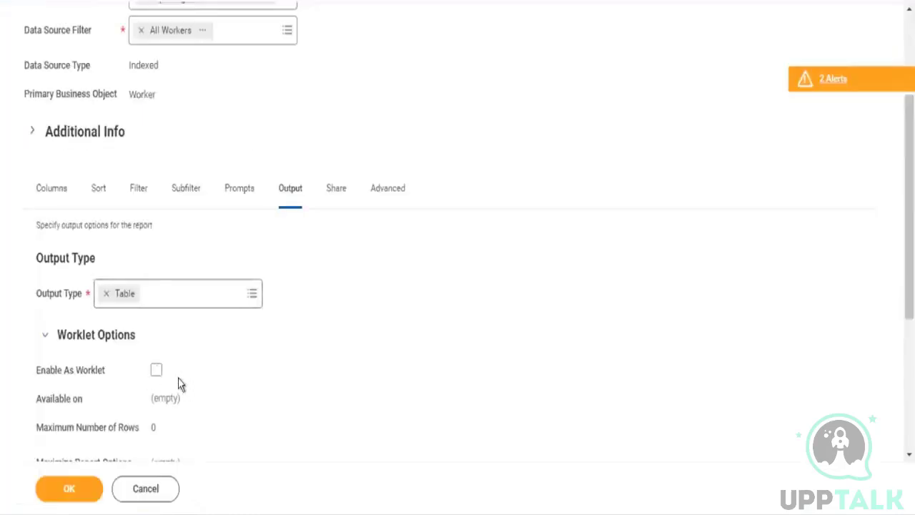
Step: Enable the report as a worklet and remove Home and My Dashboard from the places where it is available
scroll(179, 384, "down", 3)
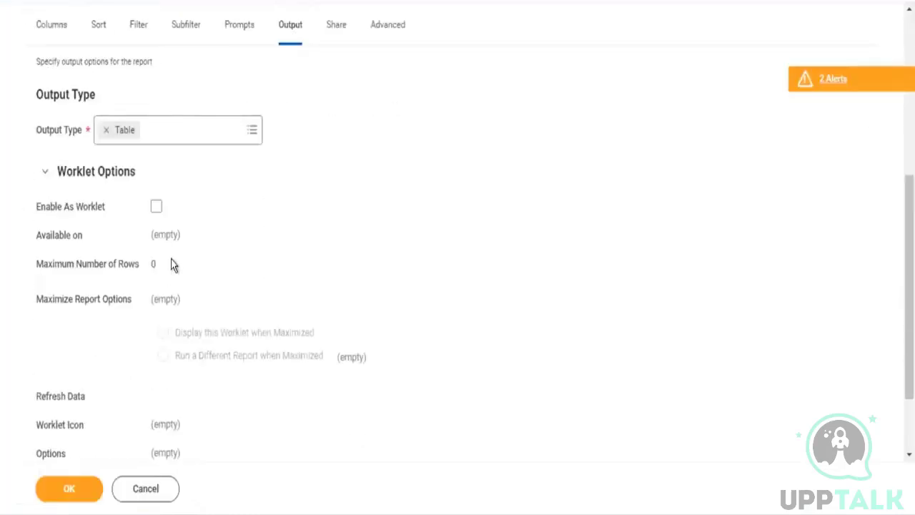
left_click(156, 207)
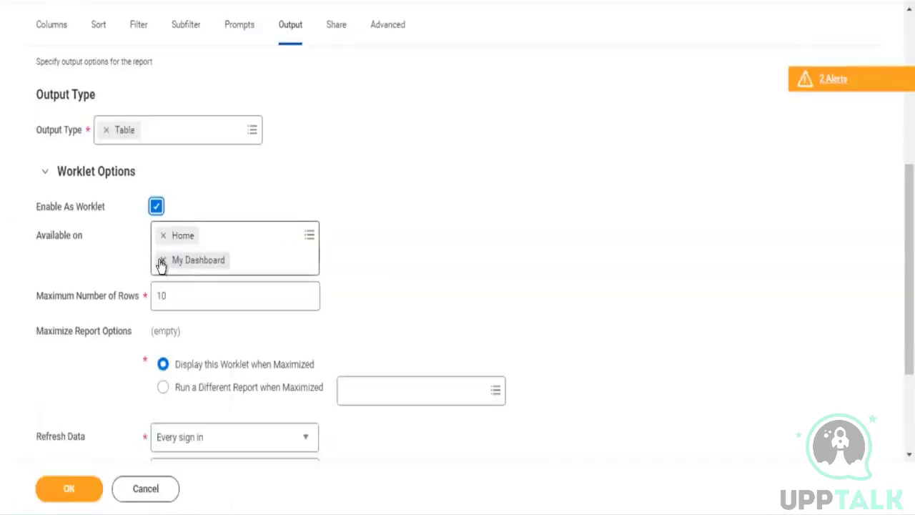
left_click(163, 259)
left_click(162, 237)
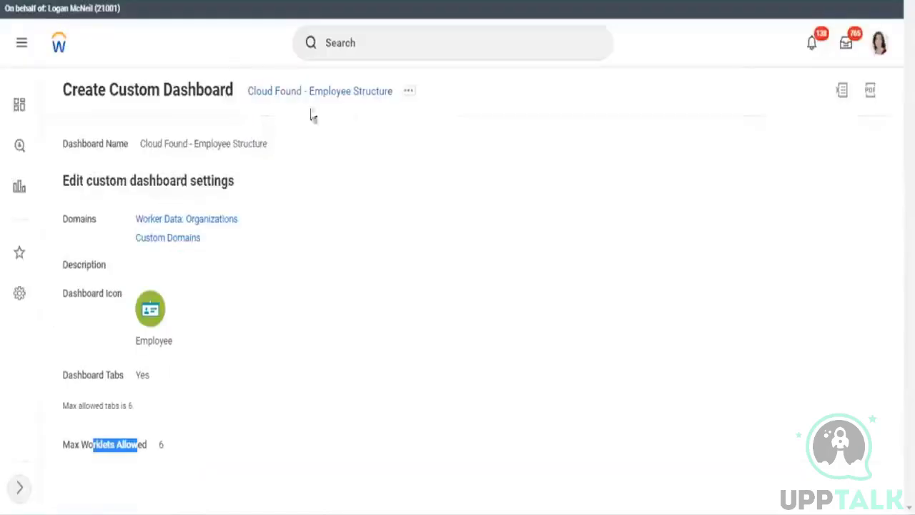
Step: Make the worklet available on the "Cloud Found - Employee Structure" dashboard and submit the report definition
left_click(409, 92)
left_click(443, 153)
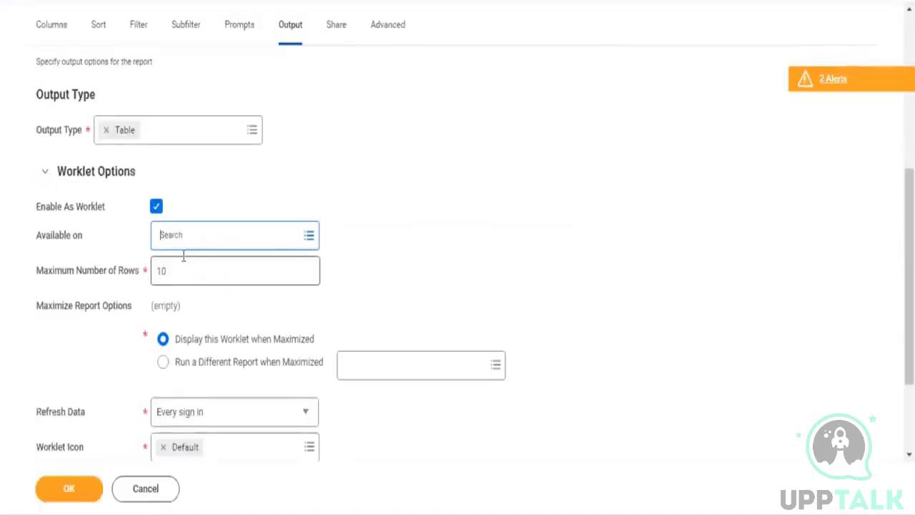
key("ctrl+v")
key("Return")
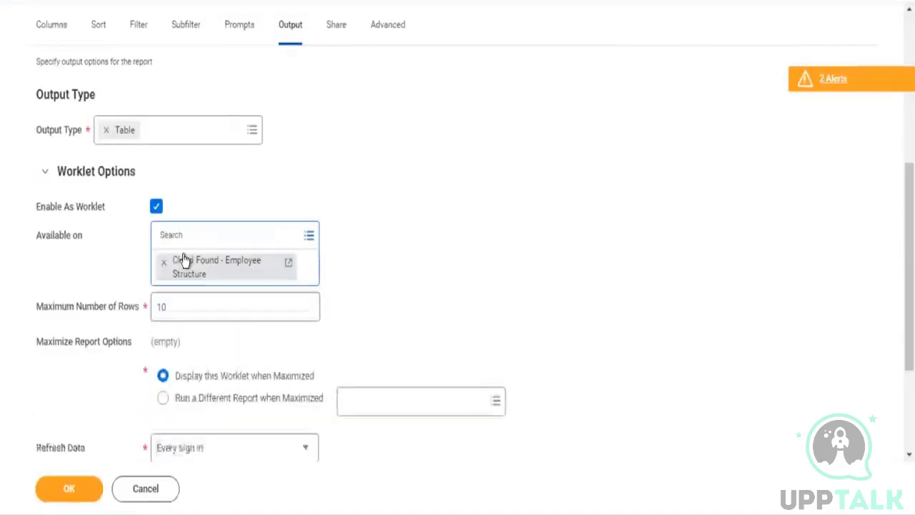
left_click(451, 236)
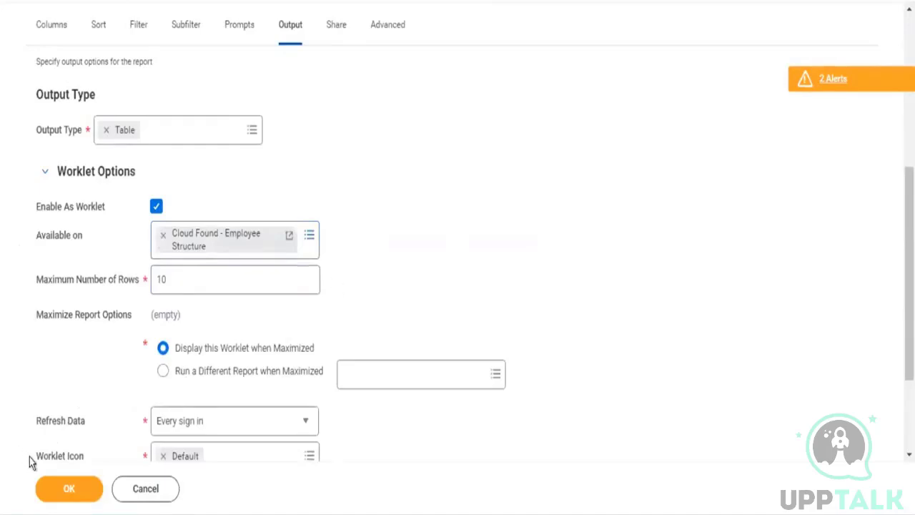
left_click(66, 488)
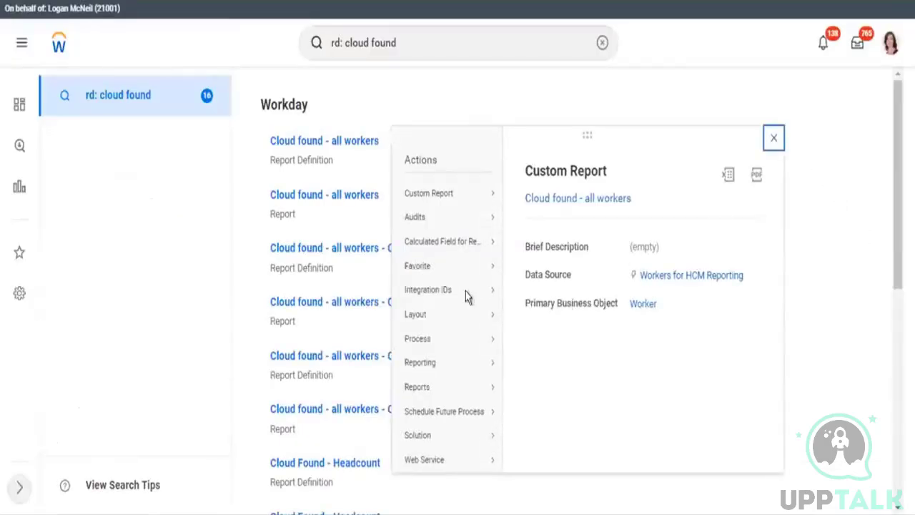
Step: Open the "Cloud found - all workers - Copy" report definition for editing
left_click(773, 138)
mouse_move(419, 252)
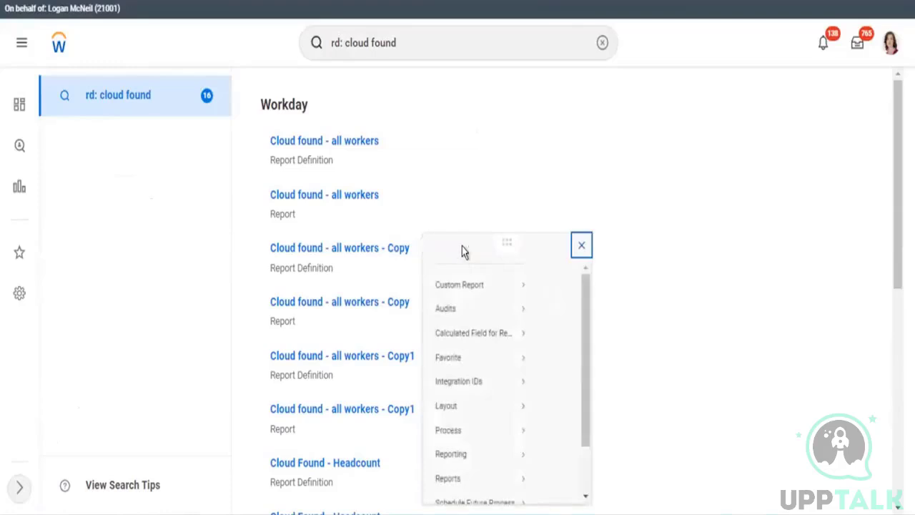
mouse_move(466, 306)
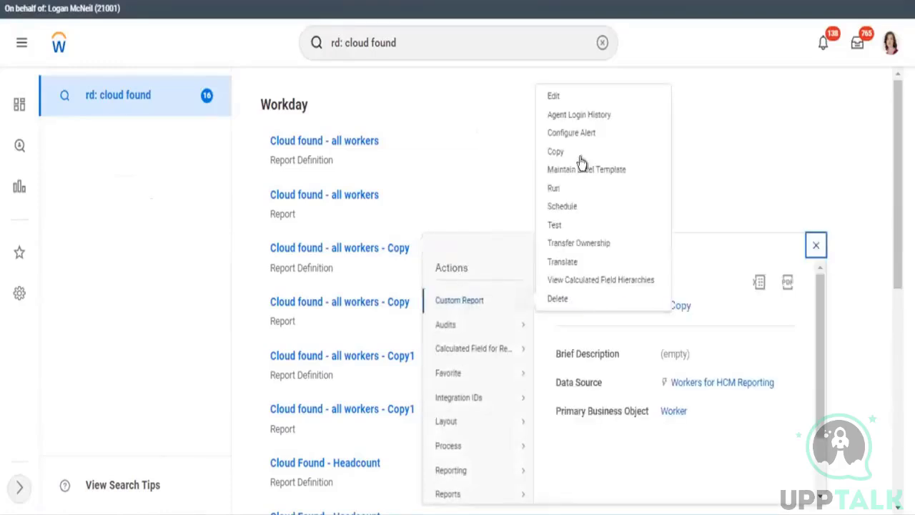
left_click(554, 98)
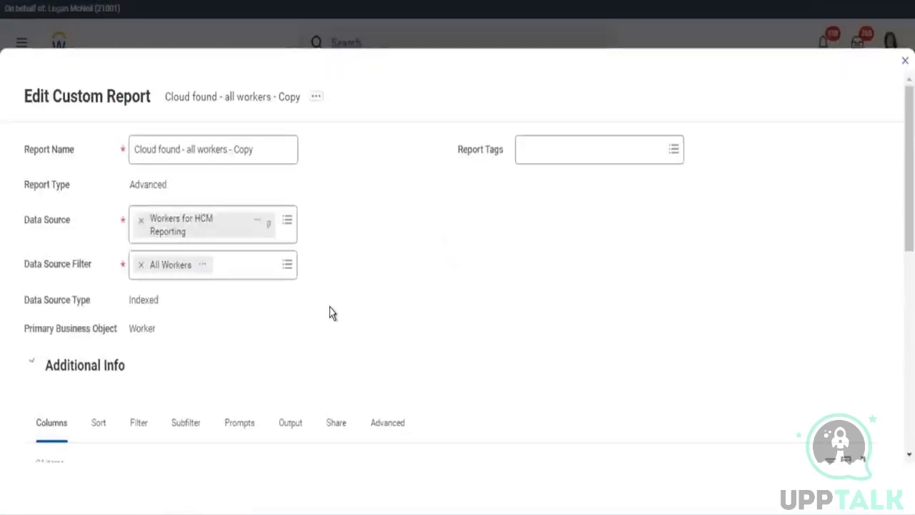
Step: Set the copied report definition to be shared with all authorized users
scroll(333, 312, "down", 5)
left_click(333, 114)
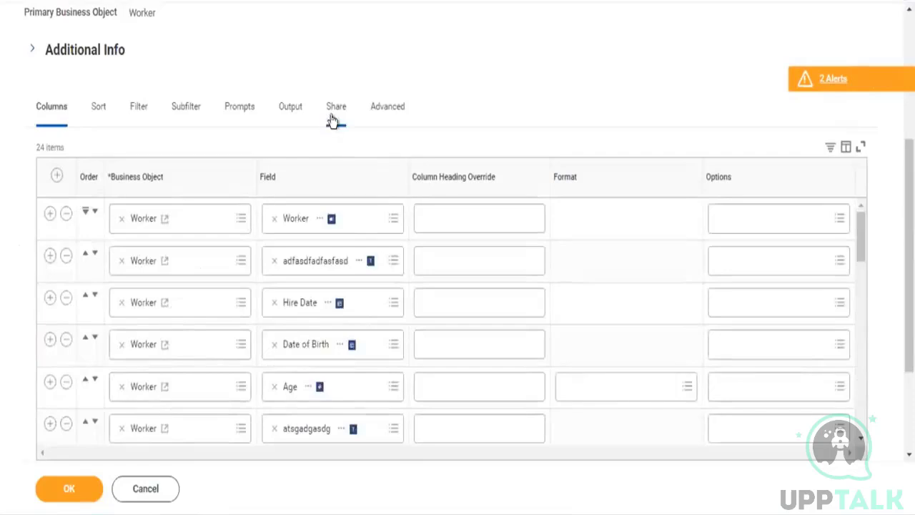
left_click(184, 339)
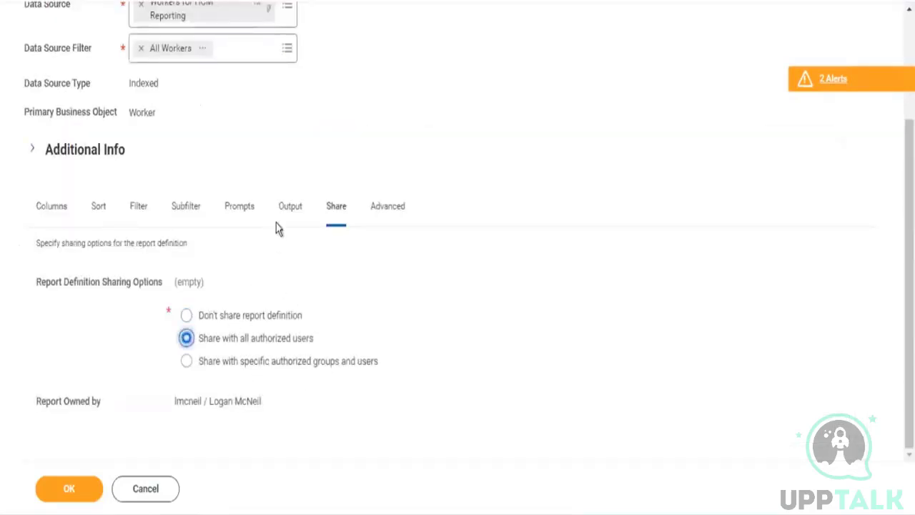
Step: Enable the copied report as a worklet and replace its default locations with the "Cloud Found - Employee Structure" dashboard
left_click(289, 209)
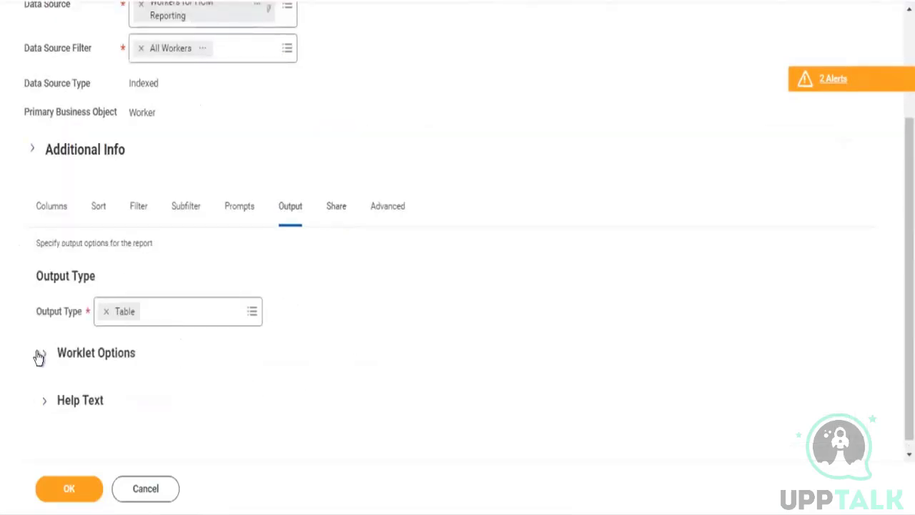
left_click(37, 356)
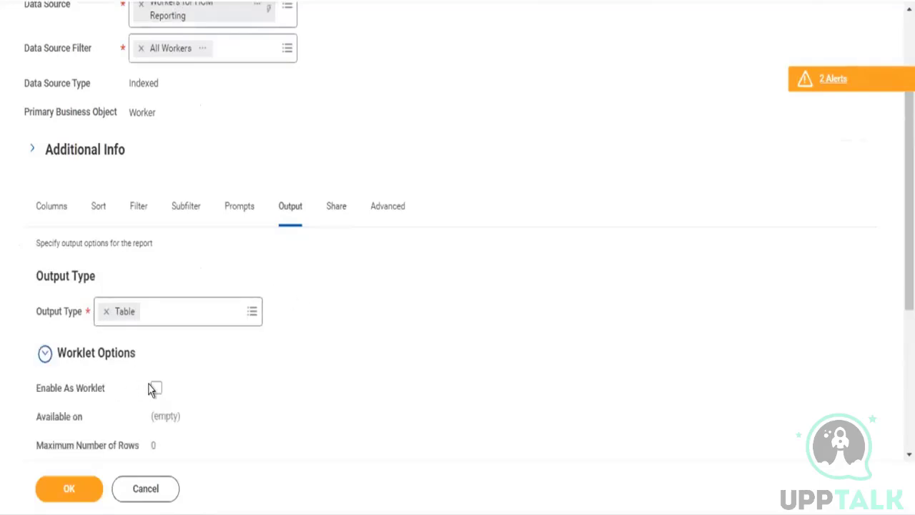
left_click(155, 390)
scroll(154, 297, "down", 2)
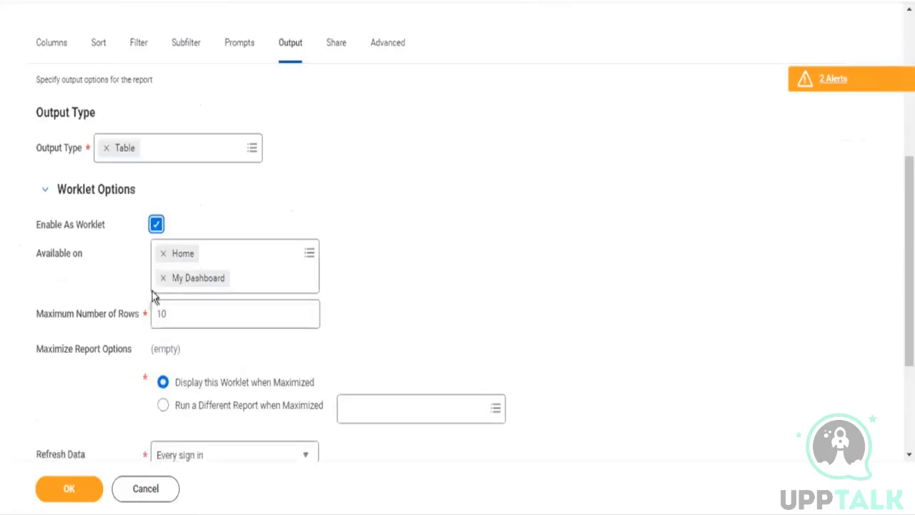
left_click(163, 253)
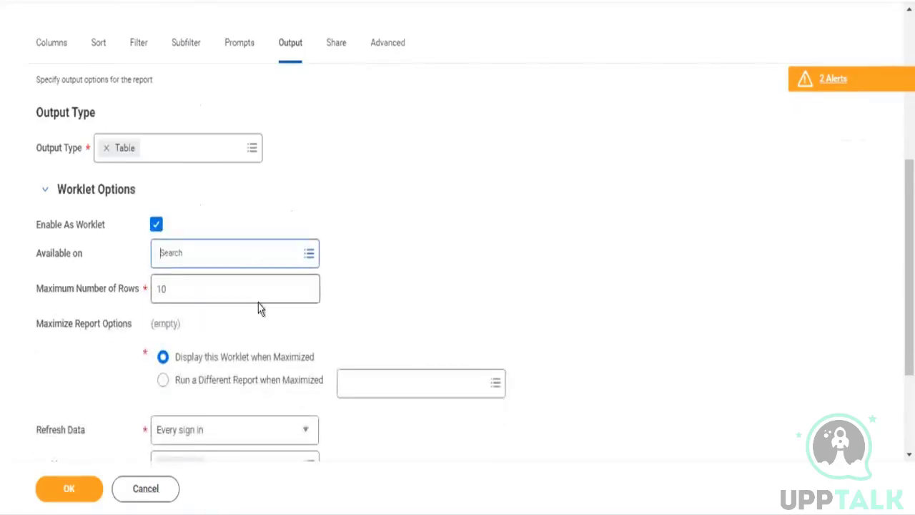
key("ctrl+v")
key("Return")
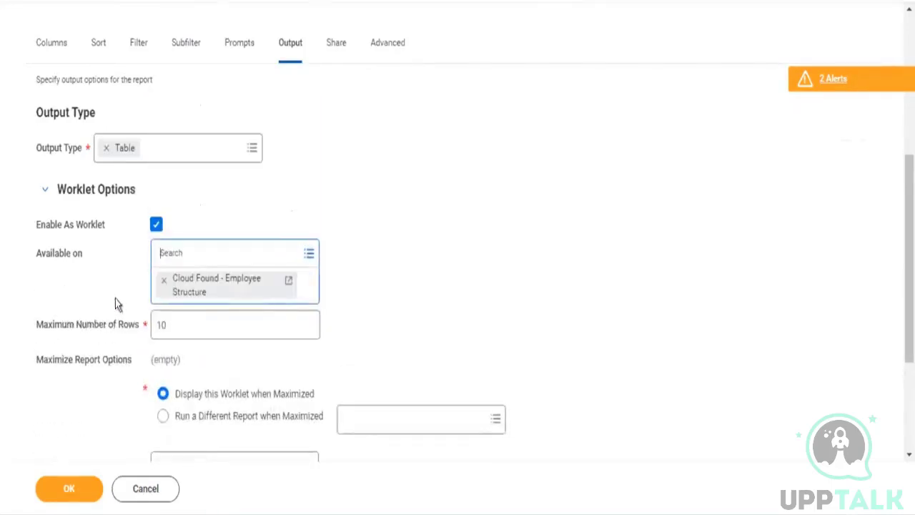
Step: Check the other edited report, and review the copied report's maximum row count and data refresh settings in its worklet options
left_click(663, 27)
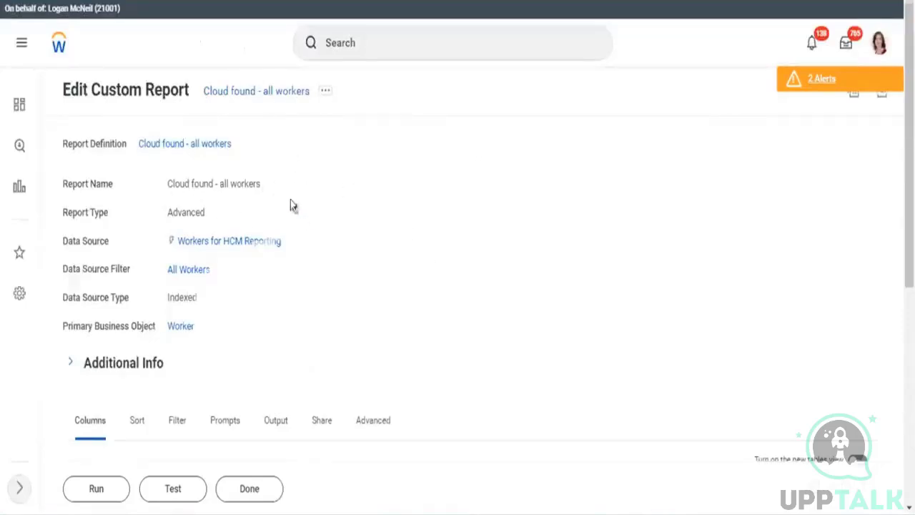
scroll(292, 204, "down", 3)
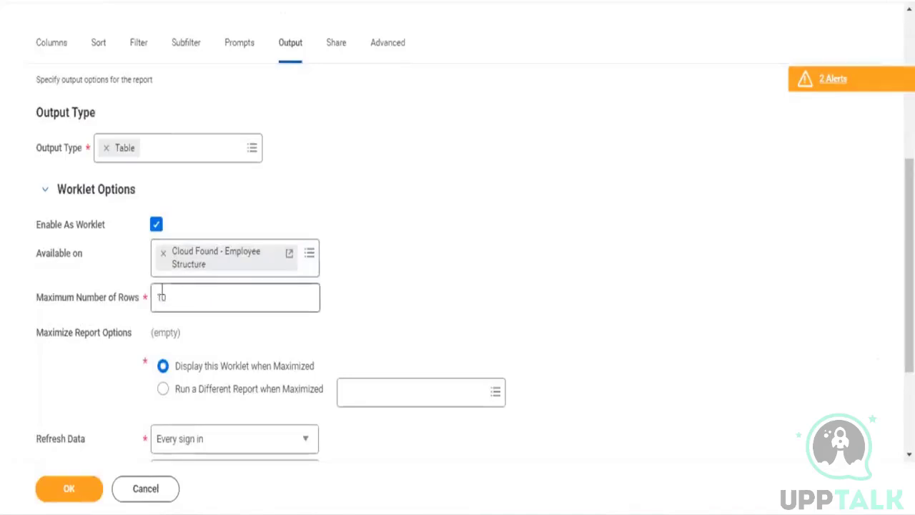
double_click(162, 296)
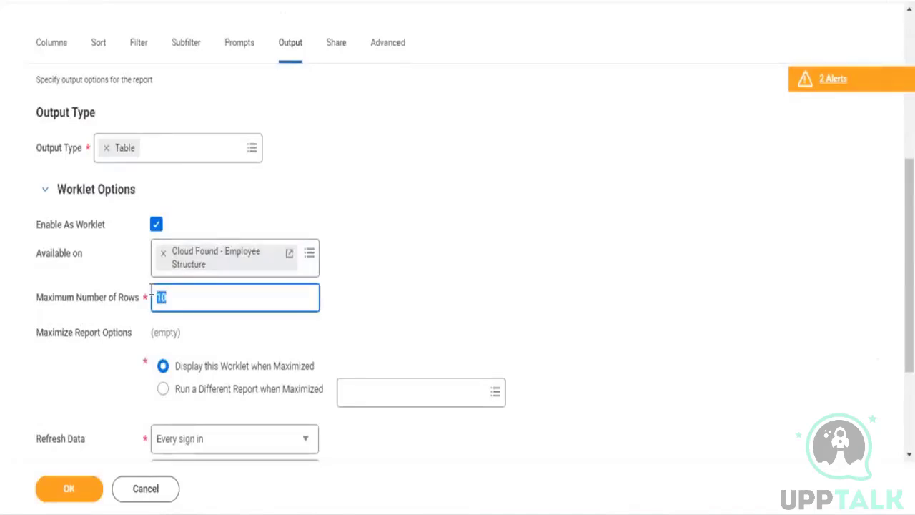
left_click(483, 268)
scroll(484, 268, "down", 3)
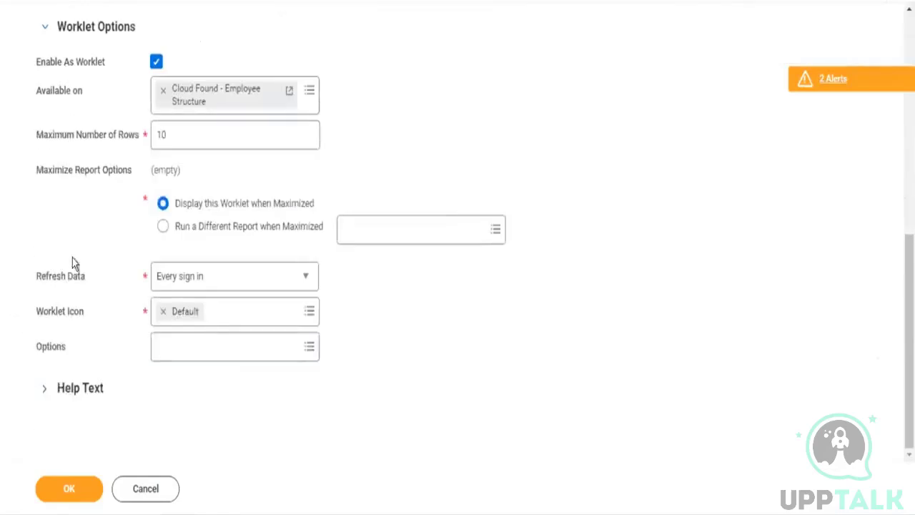
left_click_drag(88, 278, 41, 278)
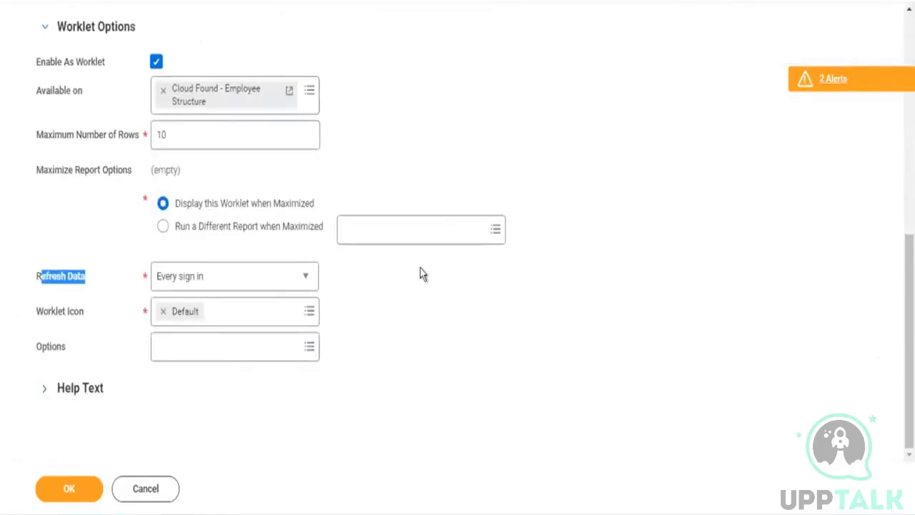
left_click(276, 284)
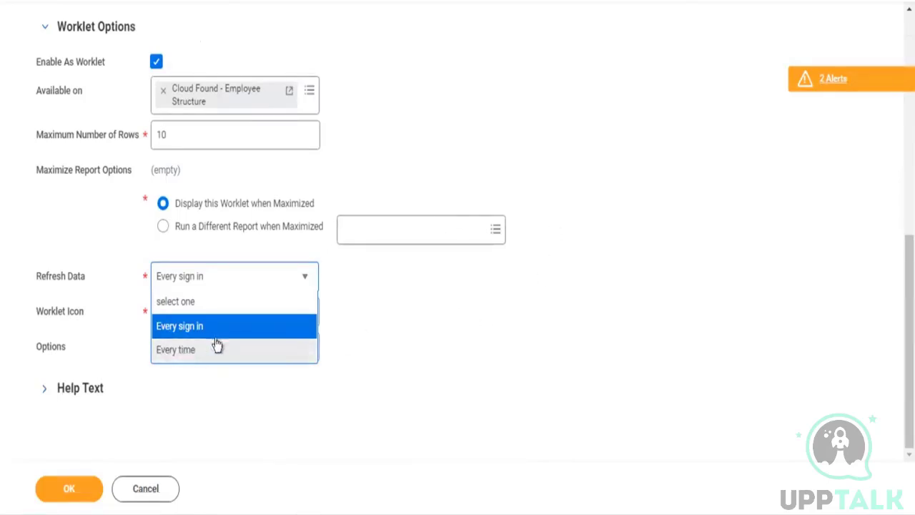
left_click(185, 349)
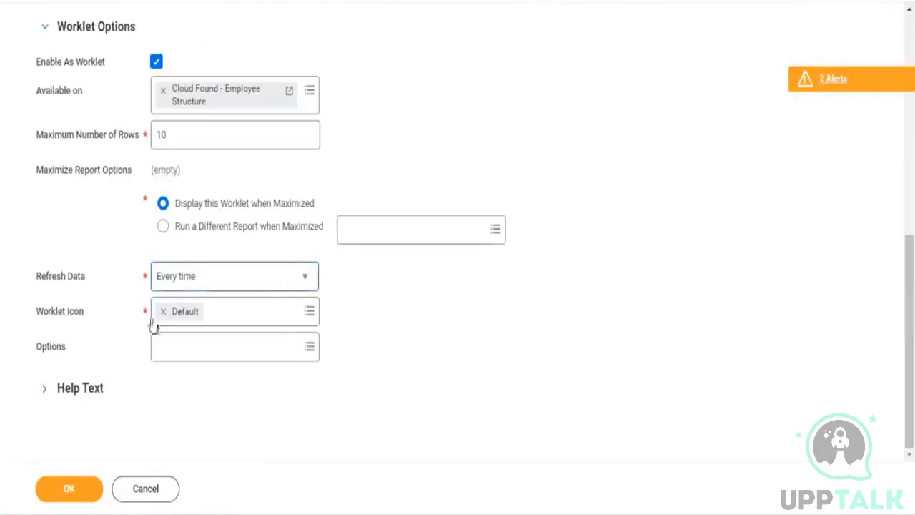
key("alt+Down")
left_click(292, 322)
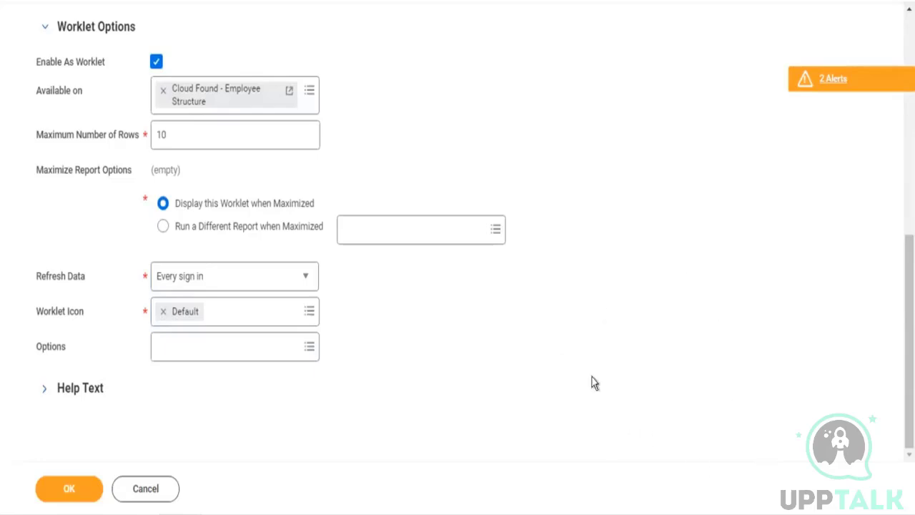
Step: Save the edited "Cloud found - all workers - Copy" report definition
scroll(752, 208, "up", 3)
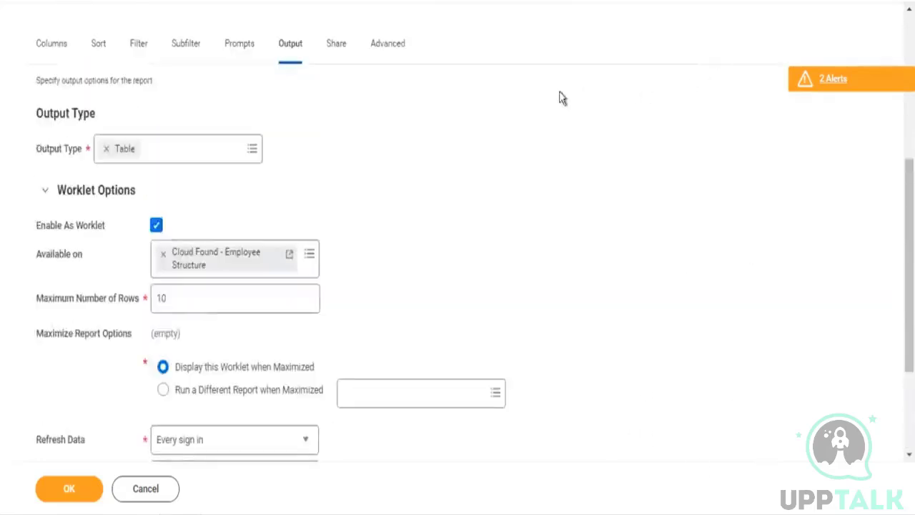
scroll(543, 68, "up", 3)
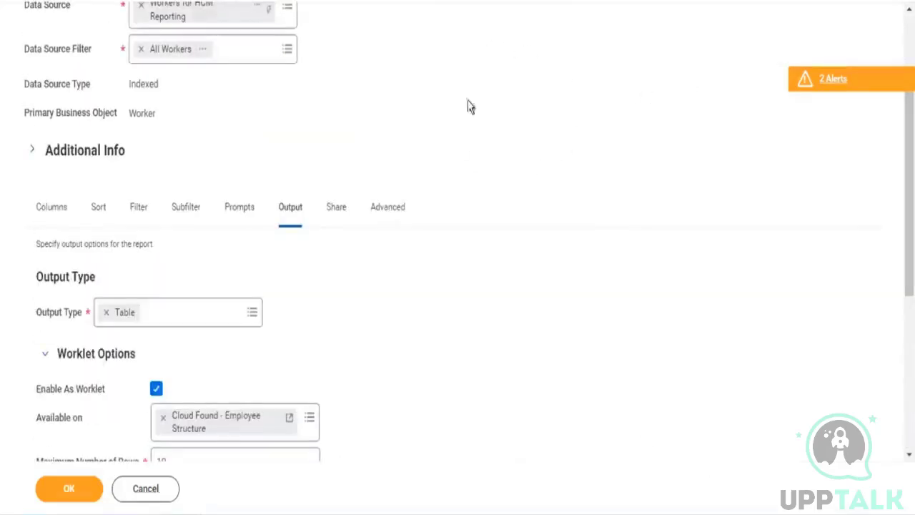
scroll(565, 129, "up", 3)
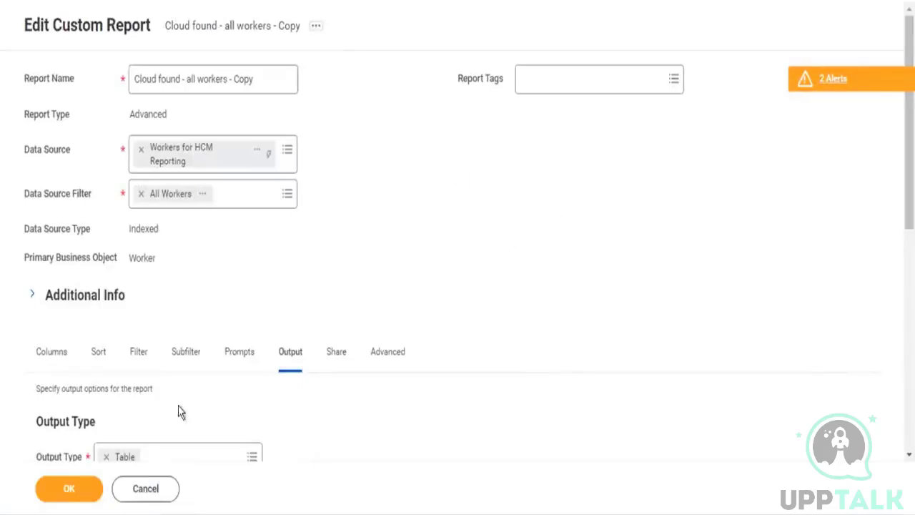
left_click(80, 487)
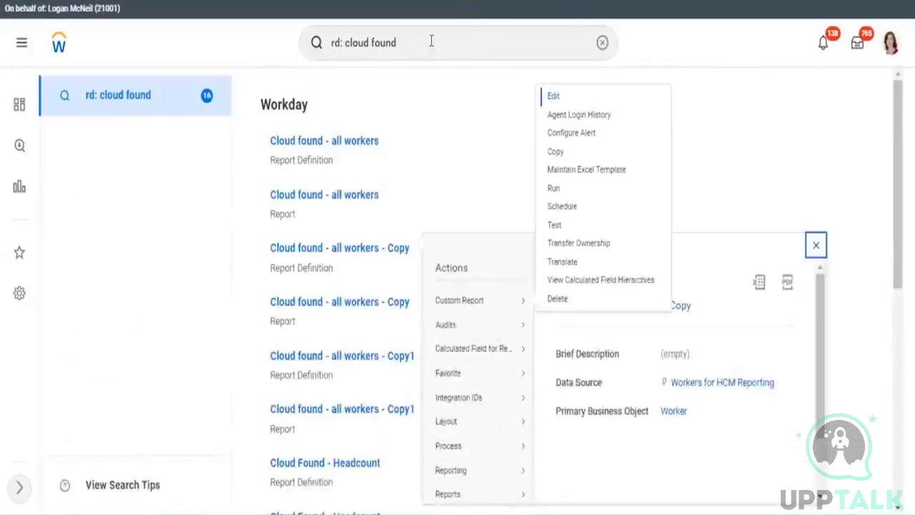
Step: Search for "edit perf log", open the Edit Report Performance Log Settings task, and enable report logging
left_click(431, 47)
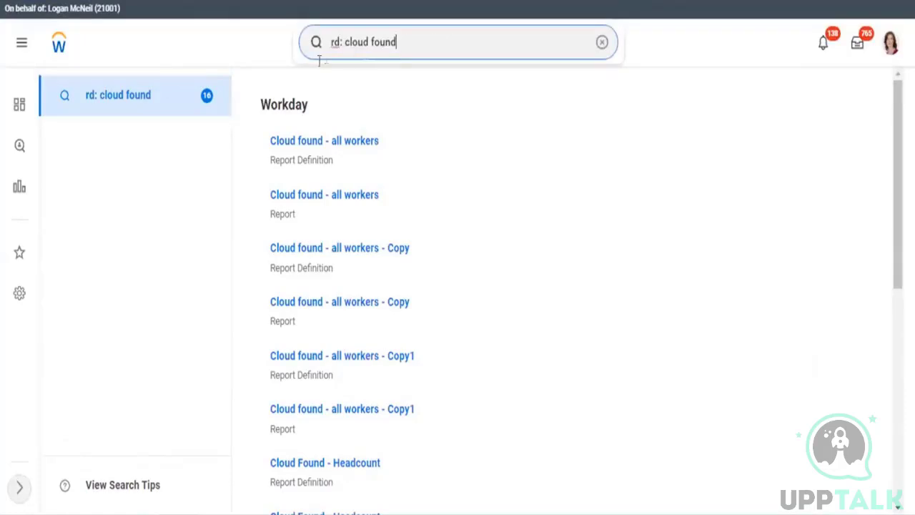
left_click_drag(398, 44, 313, 66)
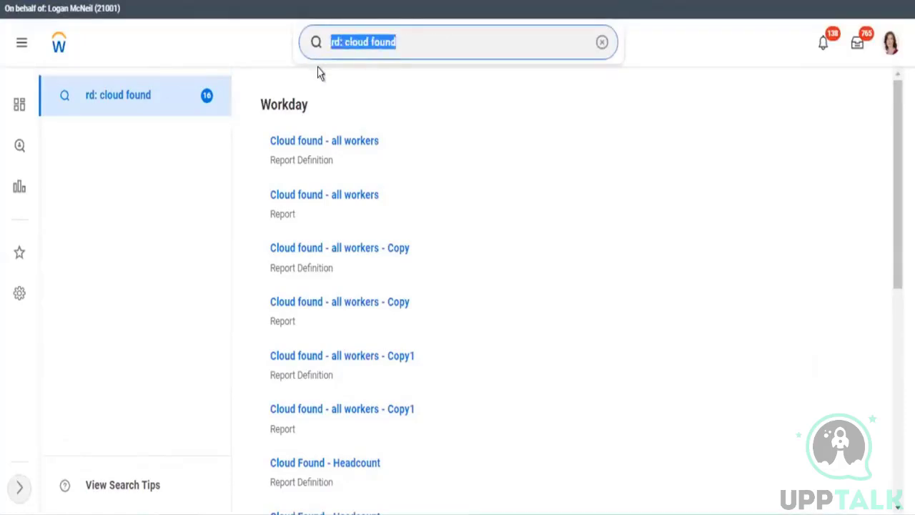
type("edi")
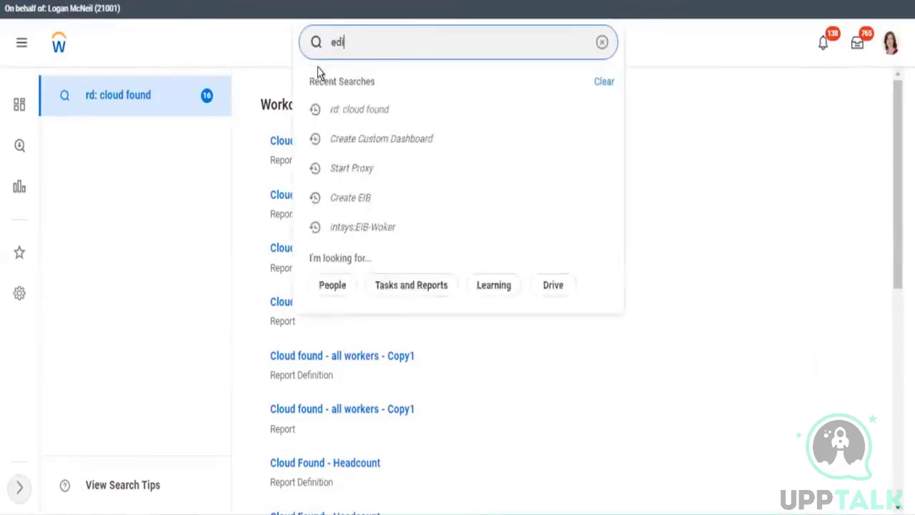
type("t perf l")
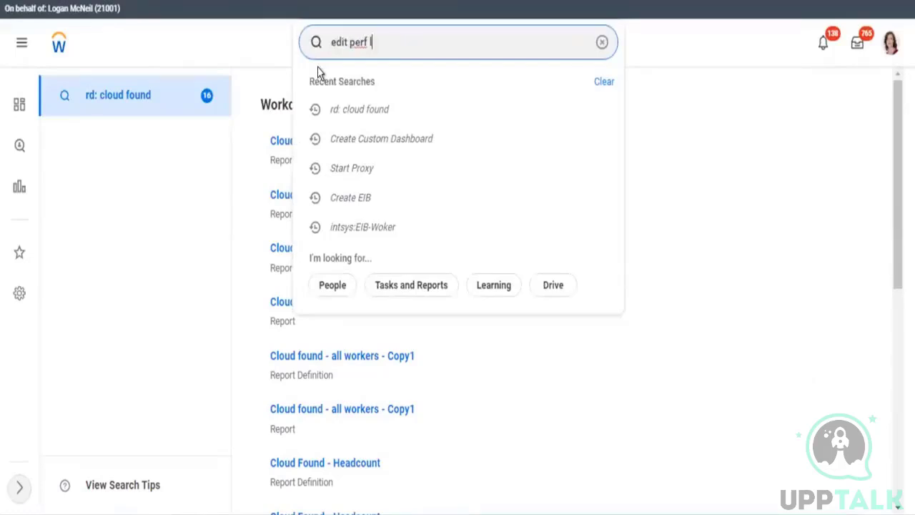
type("og")
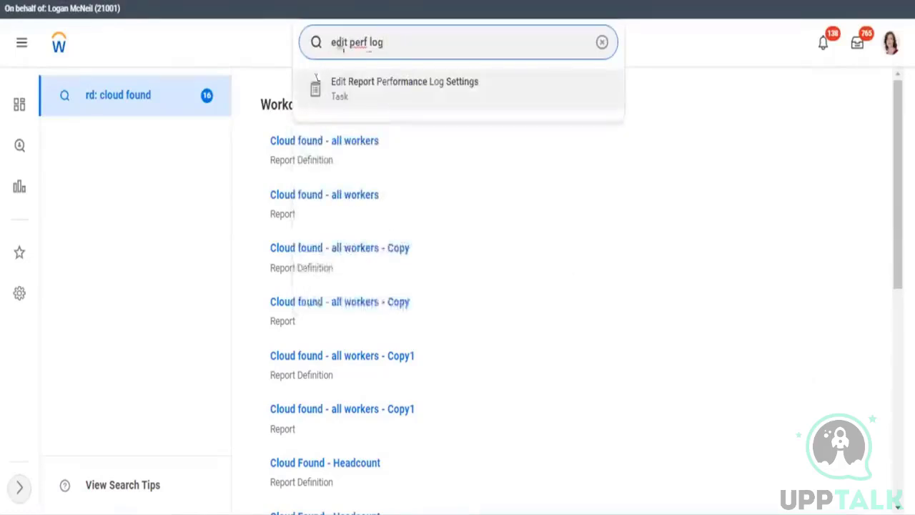
left_click(423, 89)
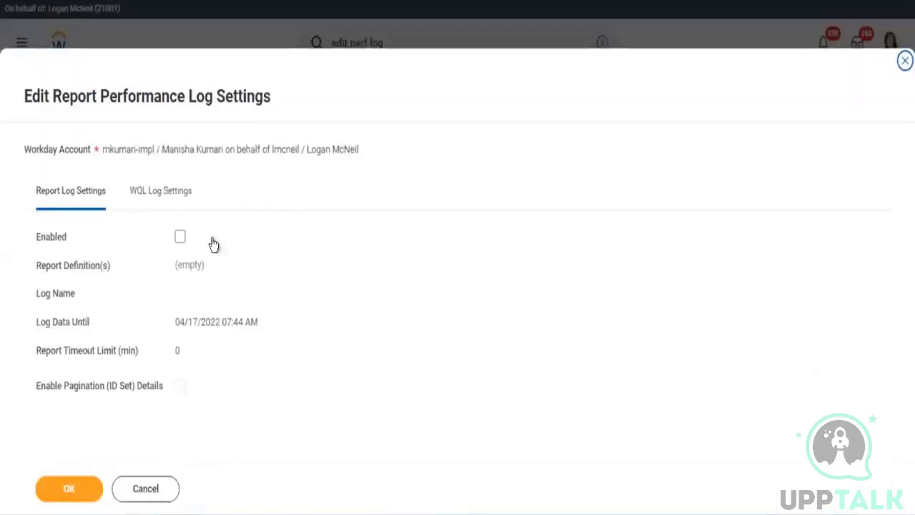
left_click(181, 236)
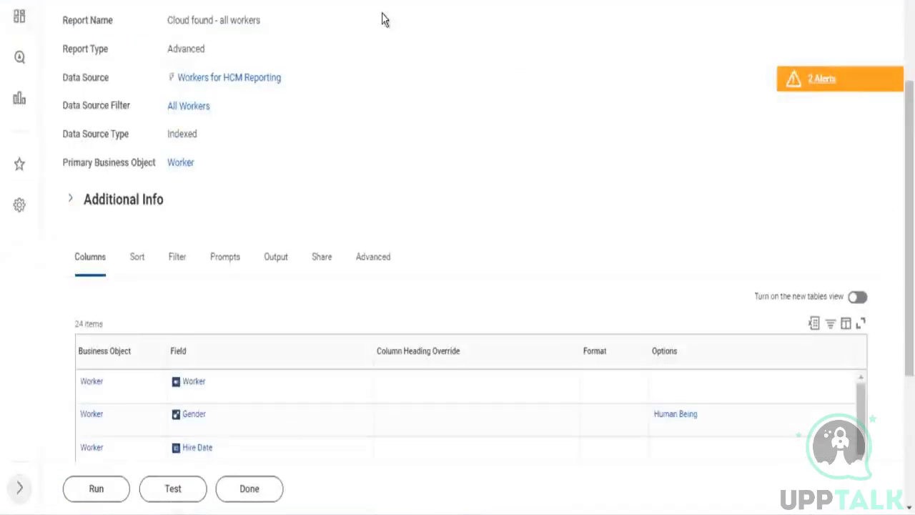
Step: Add "Cloud found - all workers" and "Cloud found - all workers - Copy" as the logged report definitions, and save the log settings
scroll(427, 45, "up", 3)
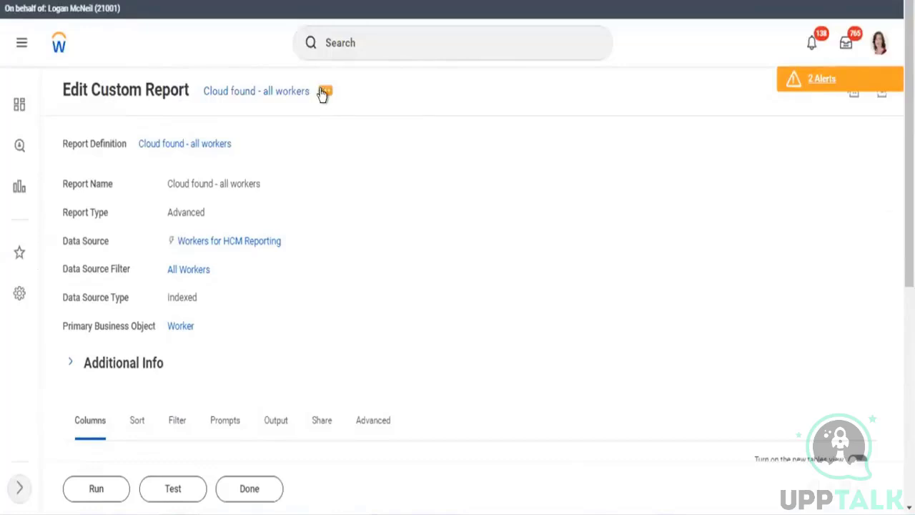
left_click(323, 93)
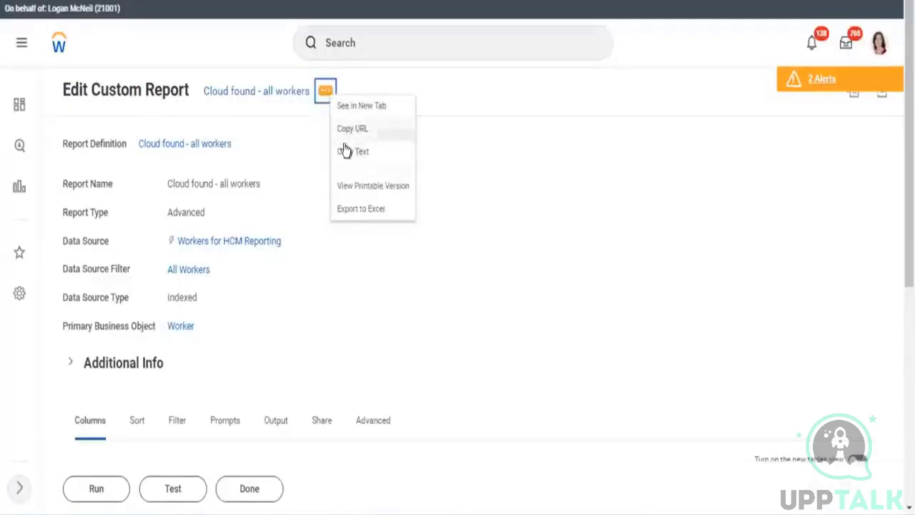
left_click(345, 149)
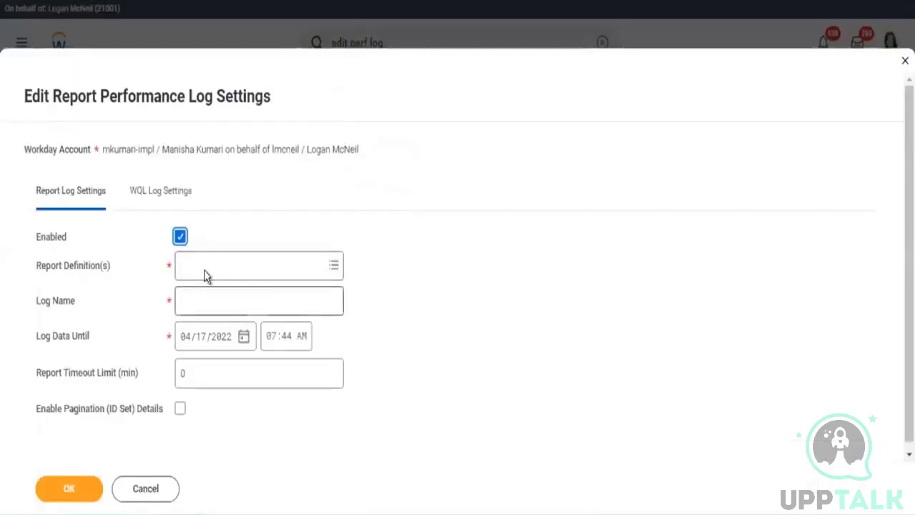
left_click(205, 266)
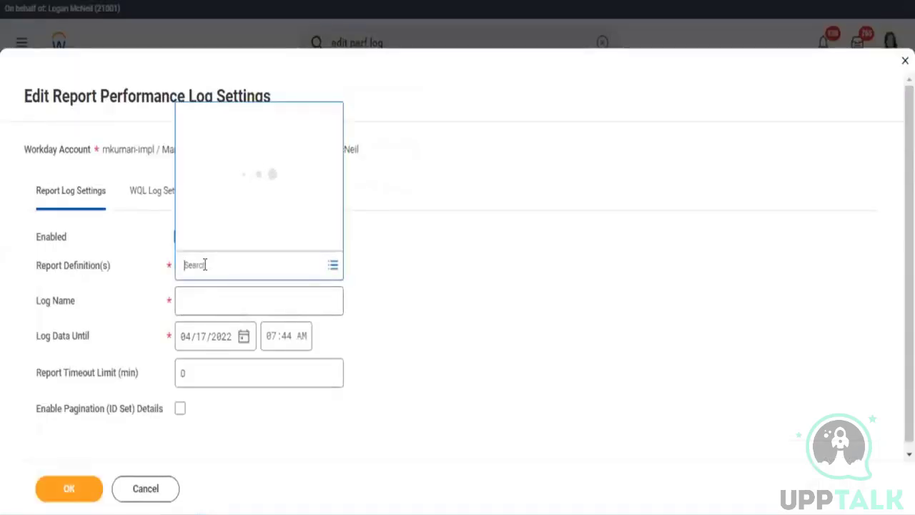
key("ctrl+v")
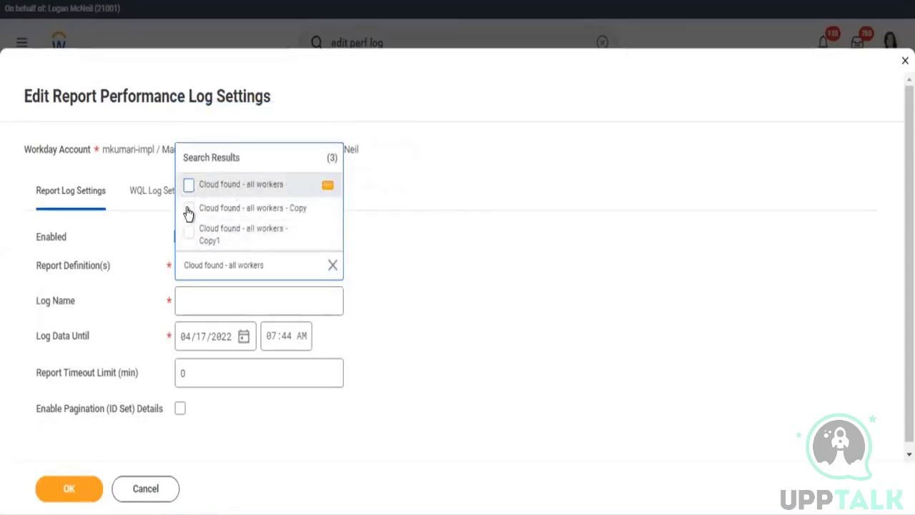
left_click(189, 187)
key("Return")
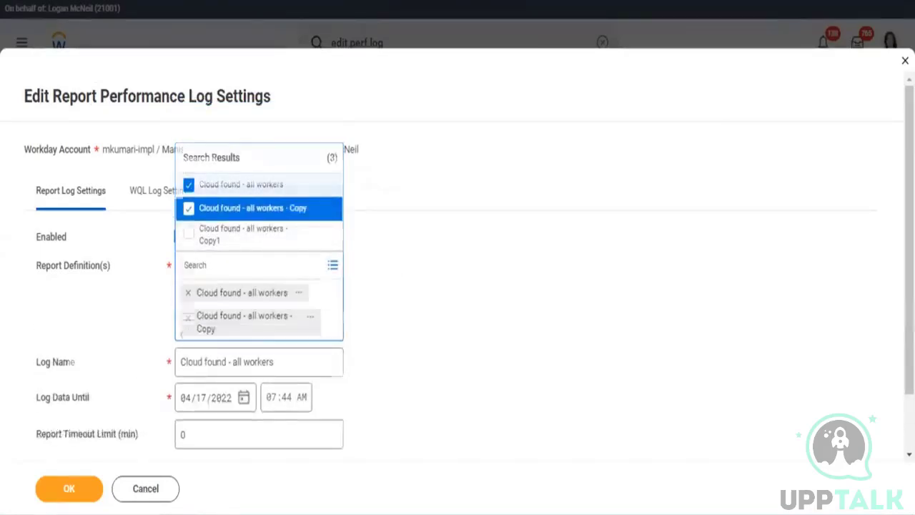
key("Escape")
key("Return")
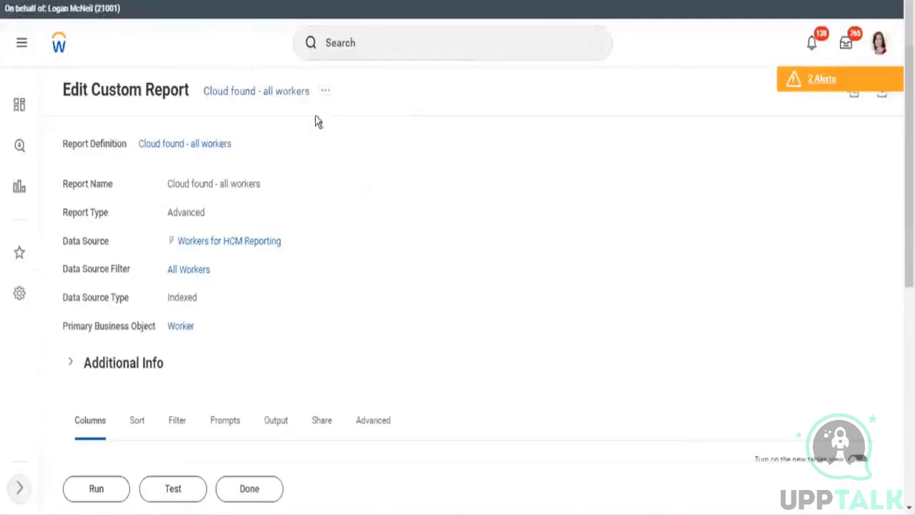
Step: Run the "Cloud found - all workers" and "Cloud found - all workers - Copy" reports without entering any prompt values
left_click(94, 491)
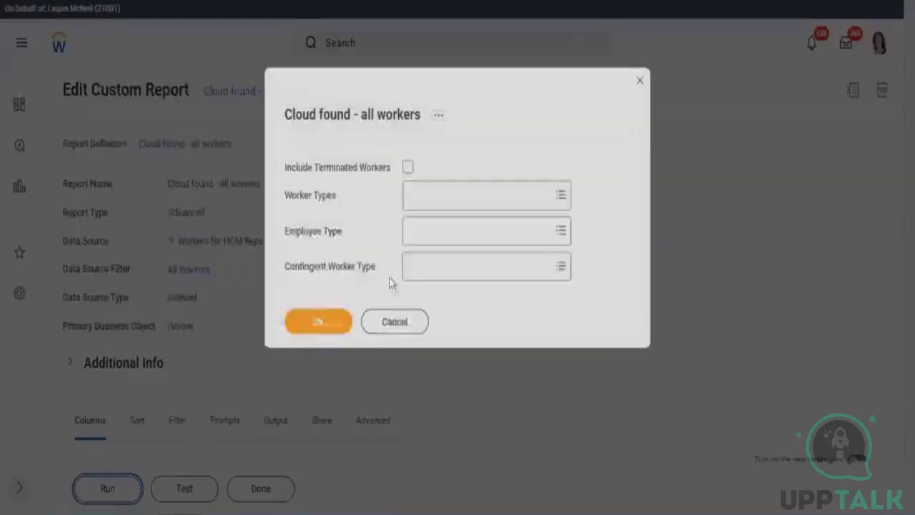
left_click(319, 323)
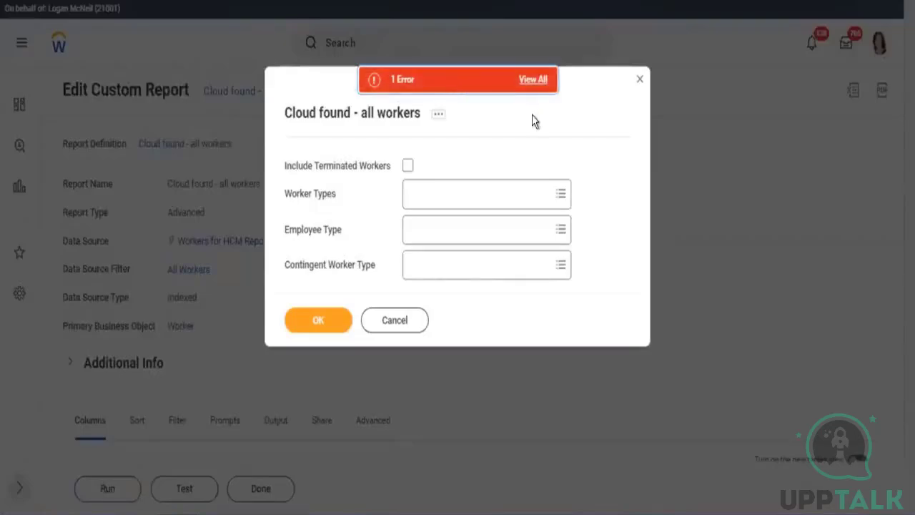
left_click(533, 80)
left_click(887, 165)
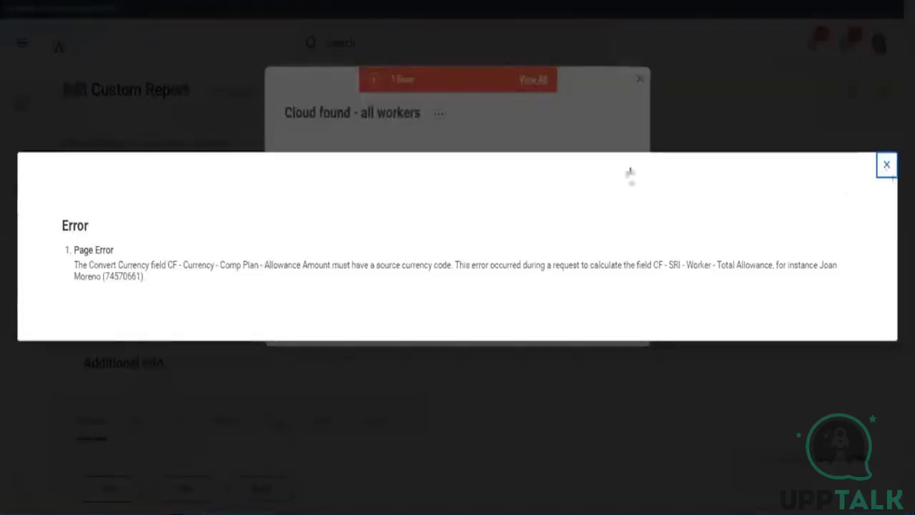
left_click(394, 319)
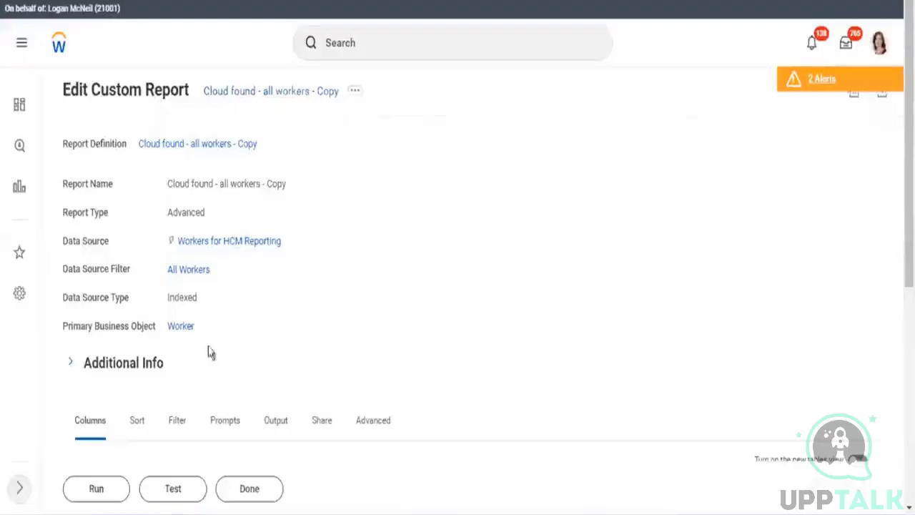
left_click(84, 492)
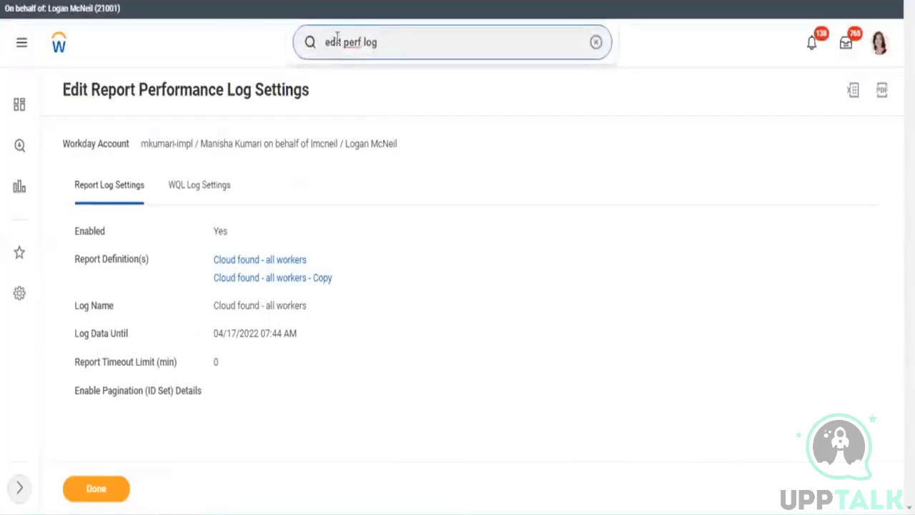
Step: Search for "view perf log", open View Report Performance Logs, and check the copied report's total execution time
double_click(337, 42)
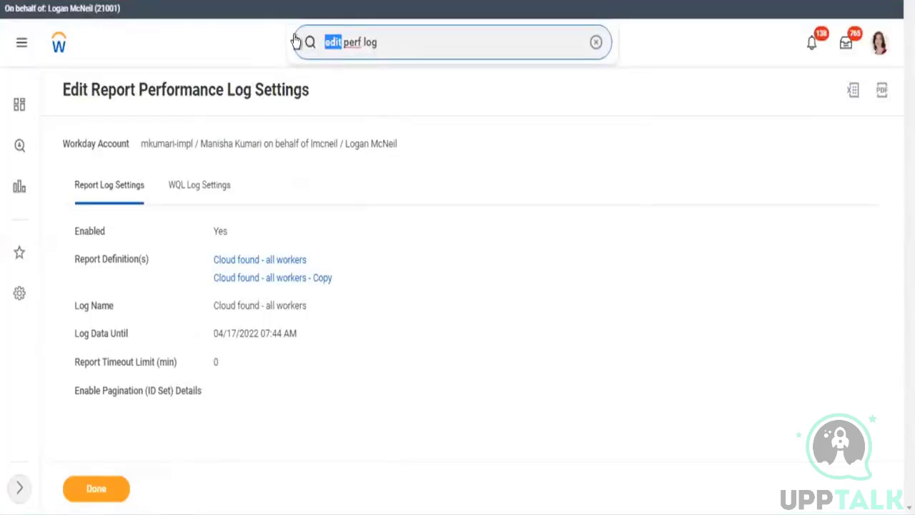
type("view")
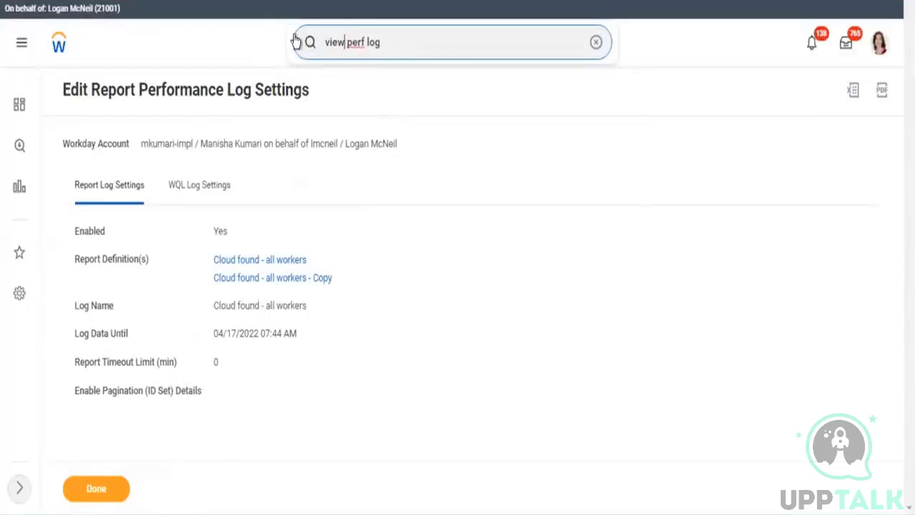
left_click(394, 78)
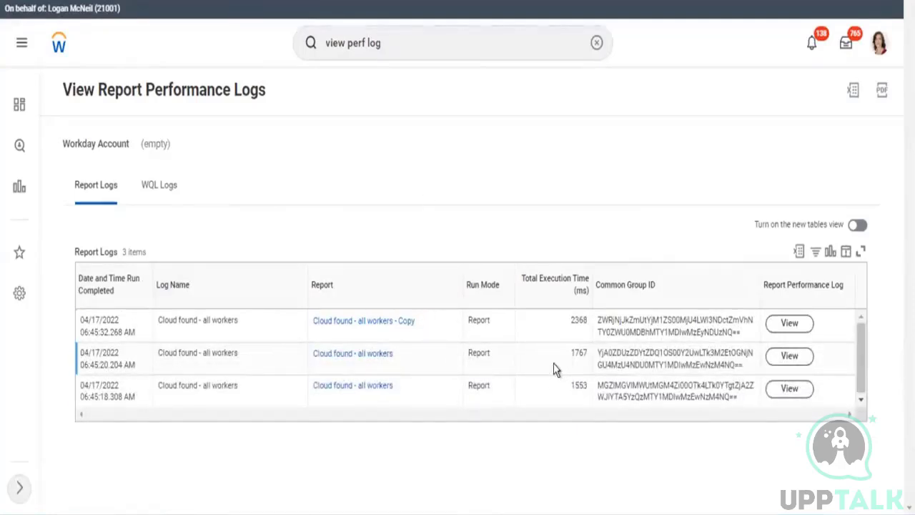
left_click_drag(571, 320, 586, 320)
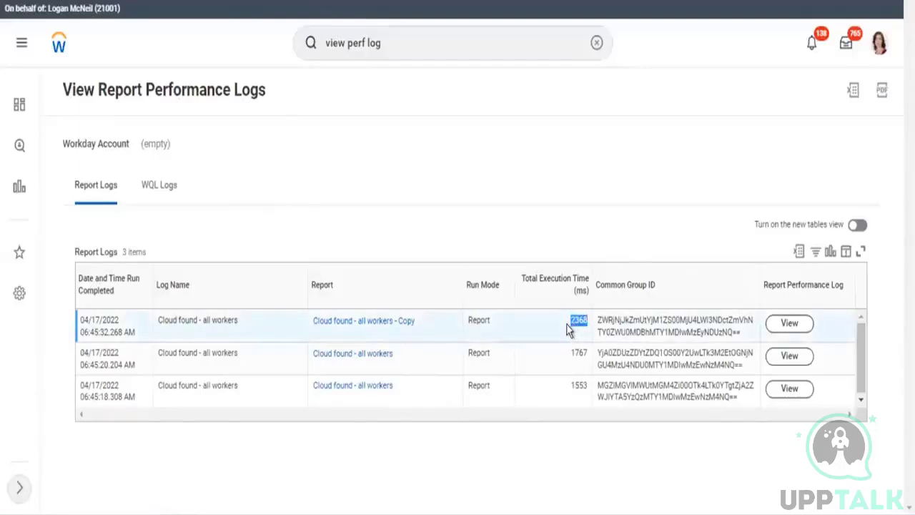
Step: Open the performance log of the "Cloud found - all workers - Copy" run and examine its report and field performance metrics
left_click(787, 326)
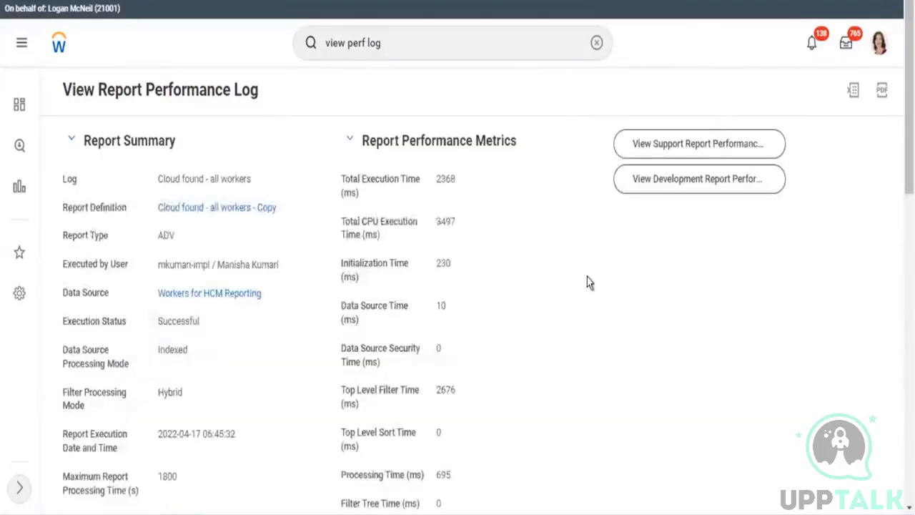
scroll(589, 278, "down", 5)
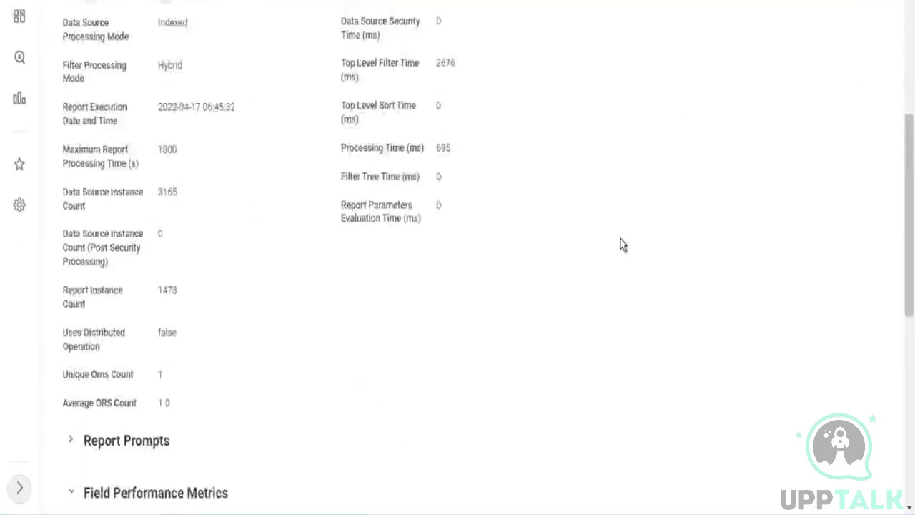
scroll(620, 245, "down", 5)
scroll(658, 231, "down", 1)
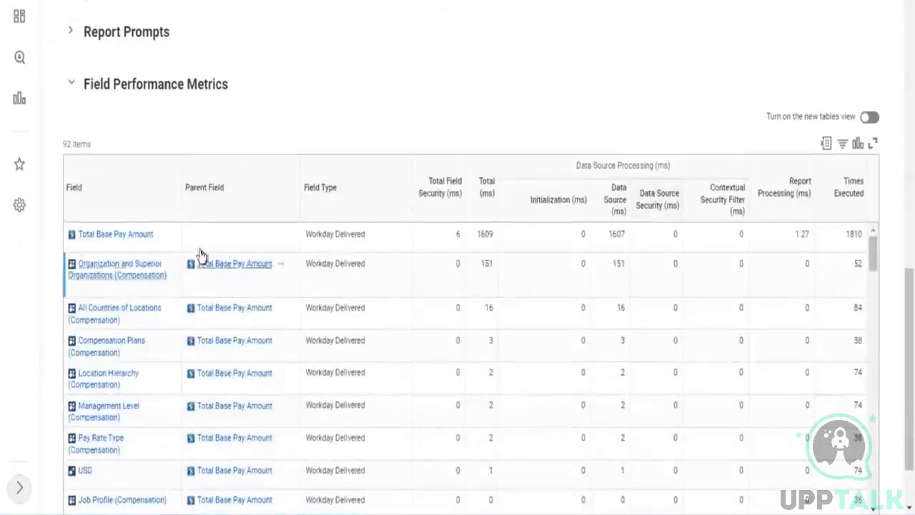
scroll(200, 256, "down", 10)
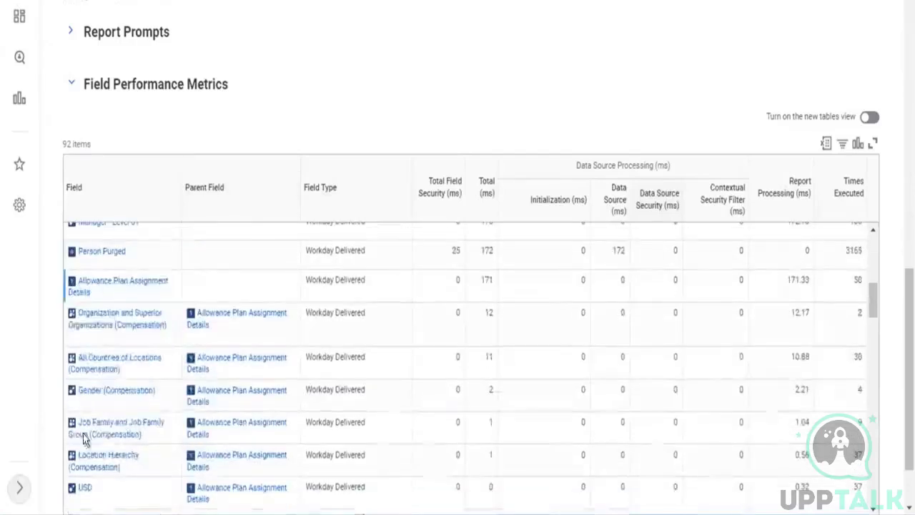
scroll(100, 411, "down", 3)
scroll(116, 400, "down", 5)
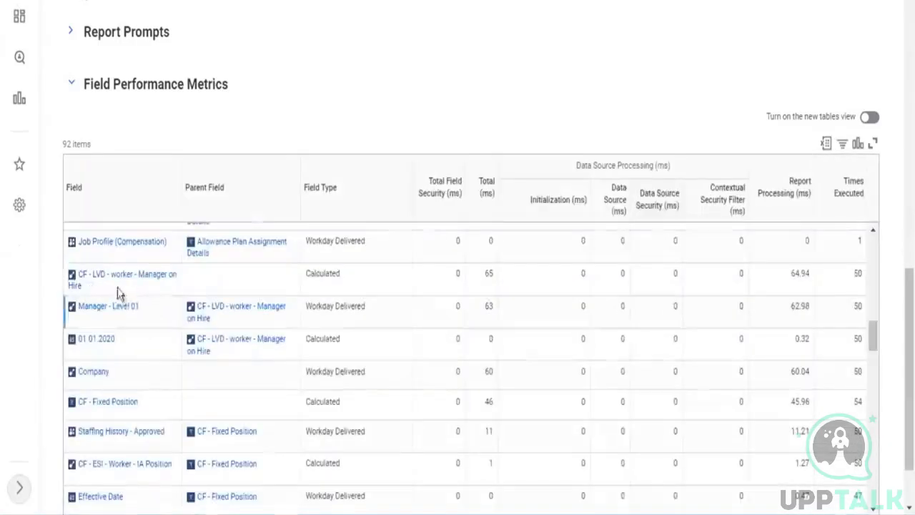
Step: Check the "CF - LVD - worker - Manager on Hire" field's total time, and reopen the copied report's performance log to check its total execution time
double_click(496, 275)
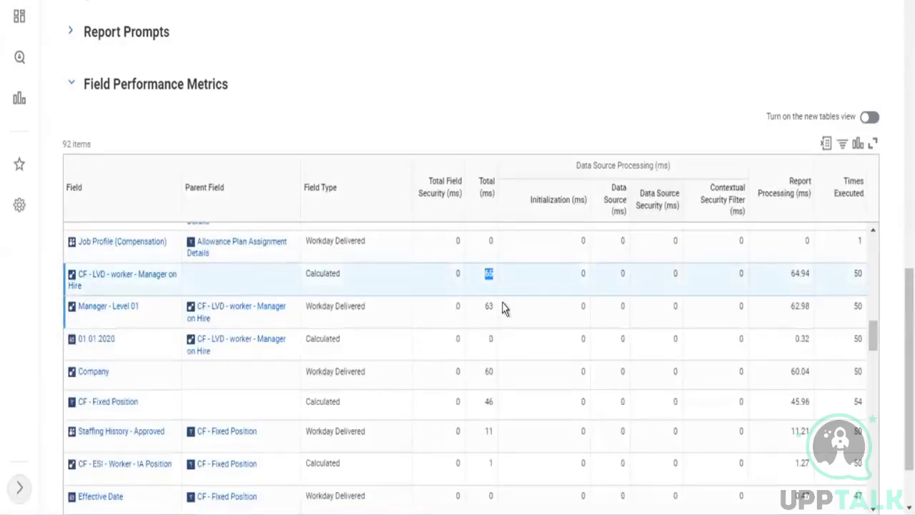
scroll(467, 88, "up", 10)
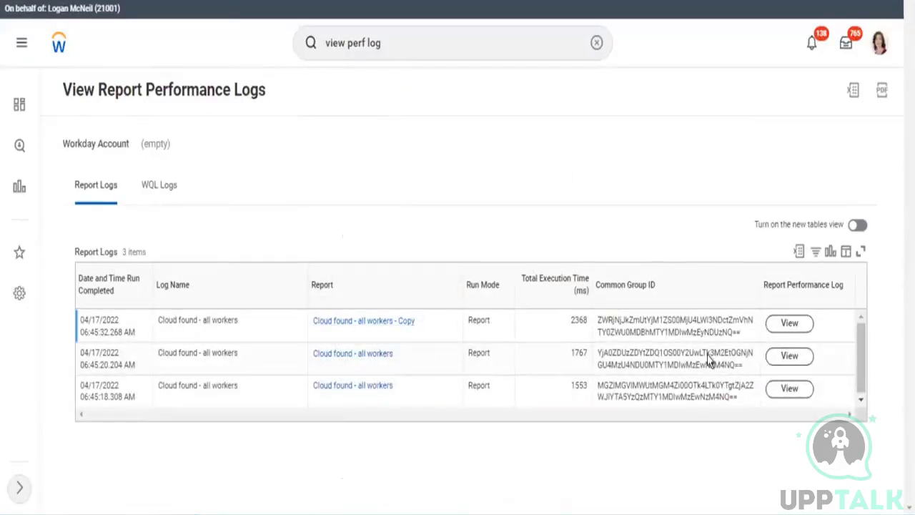
left_click(790, 324)
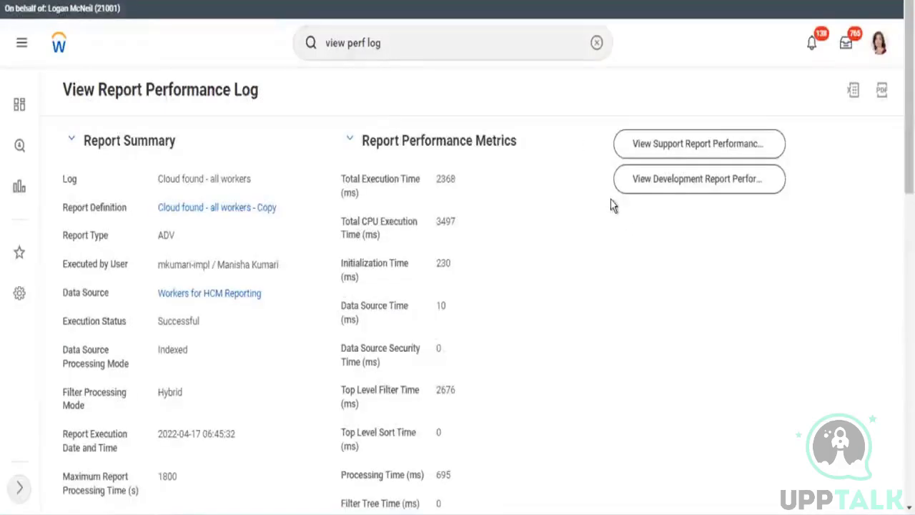
left_click_drag(437, 188, 459, 185)
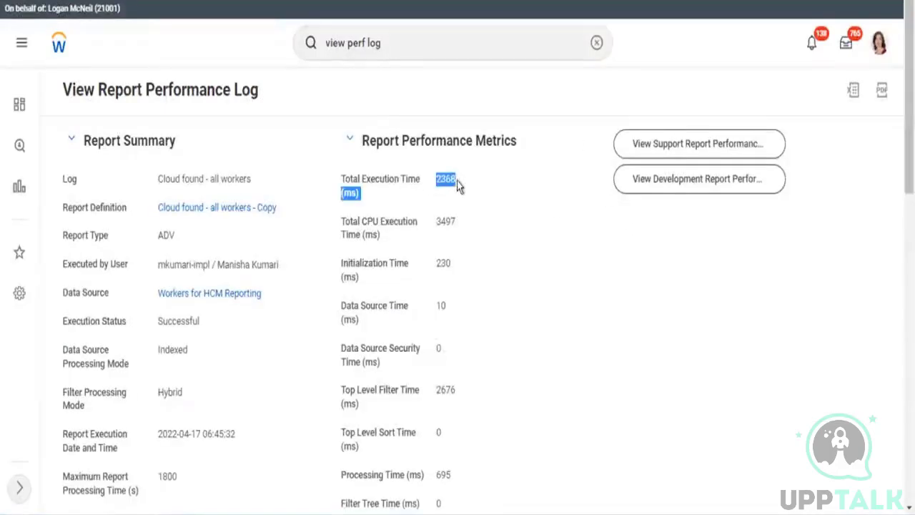
Step: Examine the field performance metrics, comparing total time and times executed for "Total Base Pay Amount" and "CF - LVD - worker - Manager on Hire"
scroll(565, 243, "down", 6)
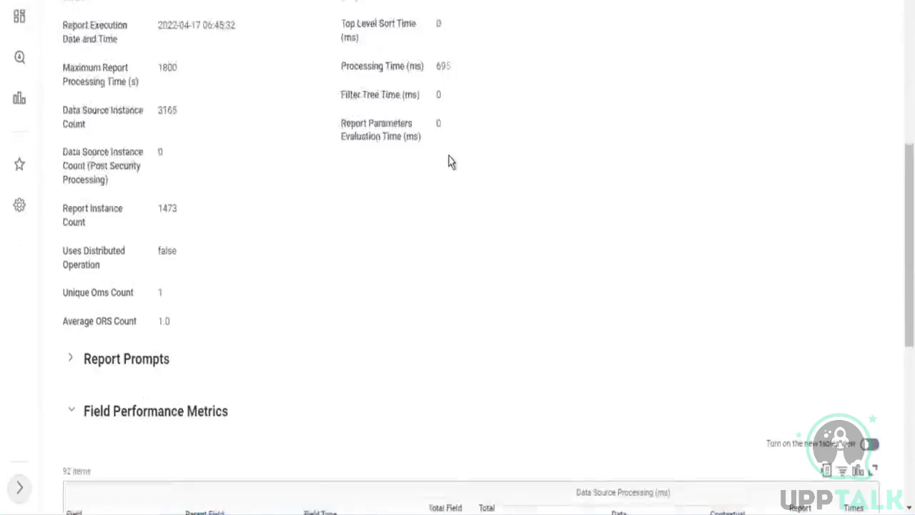
scroll(450, 162, "down", 4)
scroll(155, 73, "down", 3)
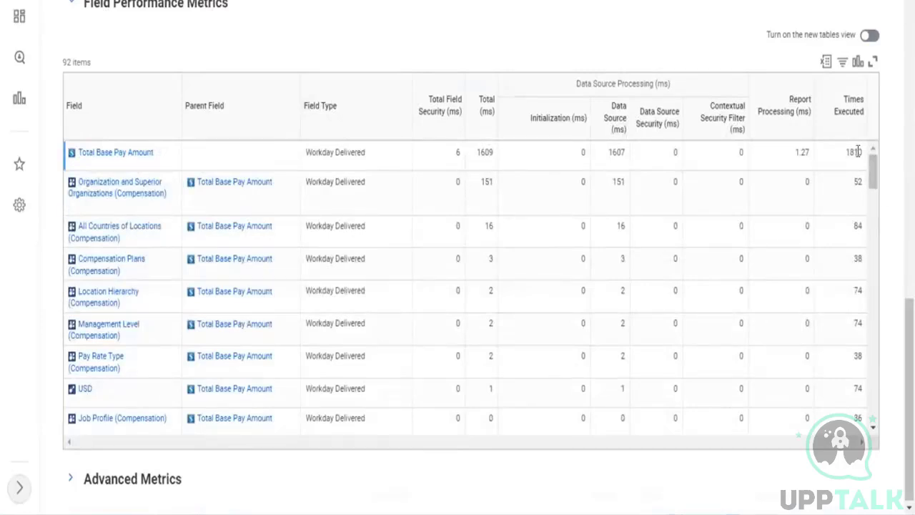
left_click_drag(844, 153, 858, 153)
scroll(397, 250, "down", 10)
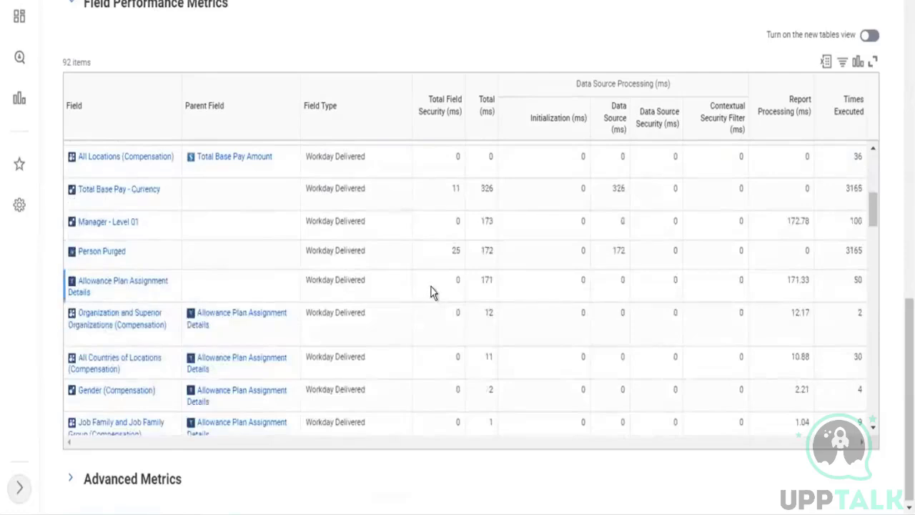
scroll(350, 285, "down", 2)
scroll(347, 289, "down", 6)
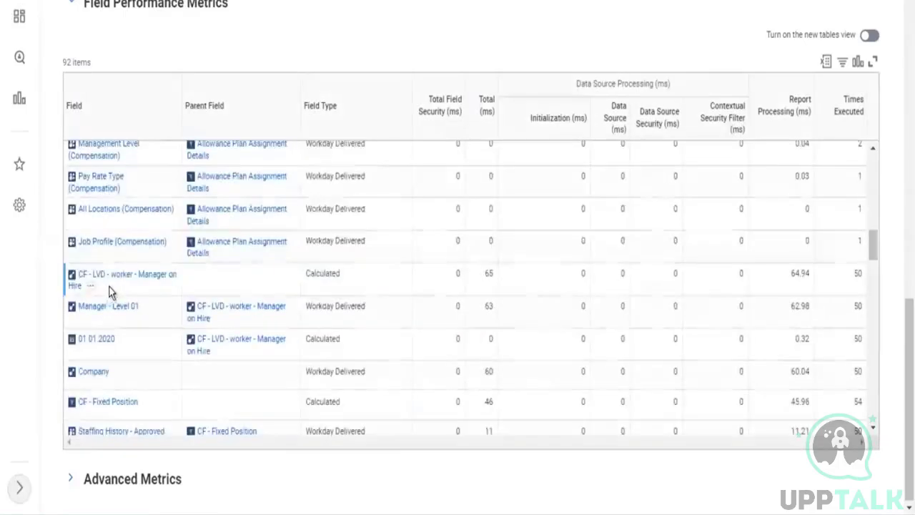
left_click_drag(85, 283, 63, 273)
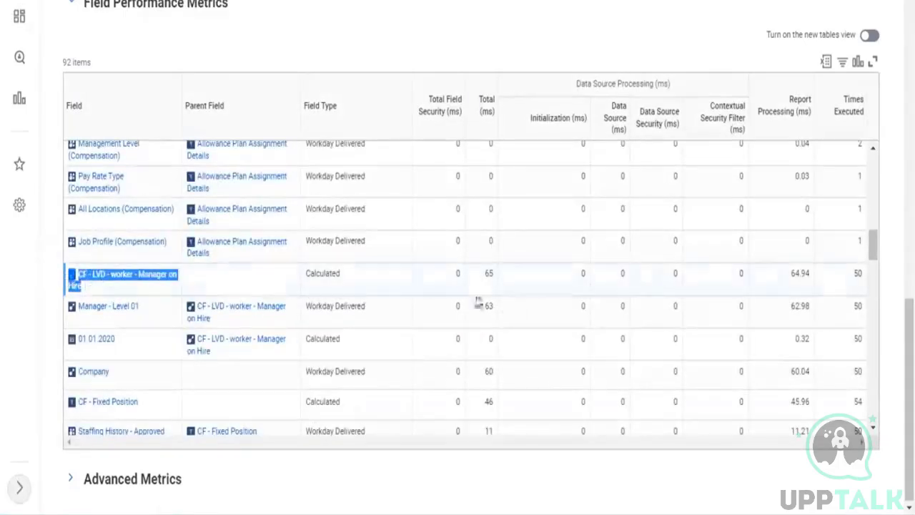
double_click(488, 273)
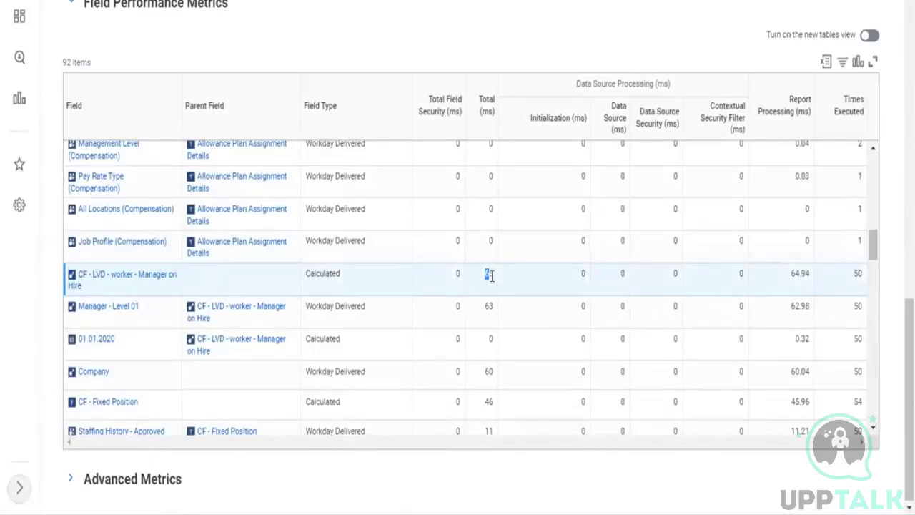
double_click(857, 274)
scroll(418, 375, "down", 1)
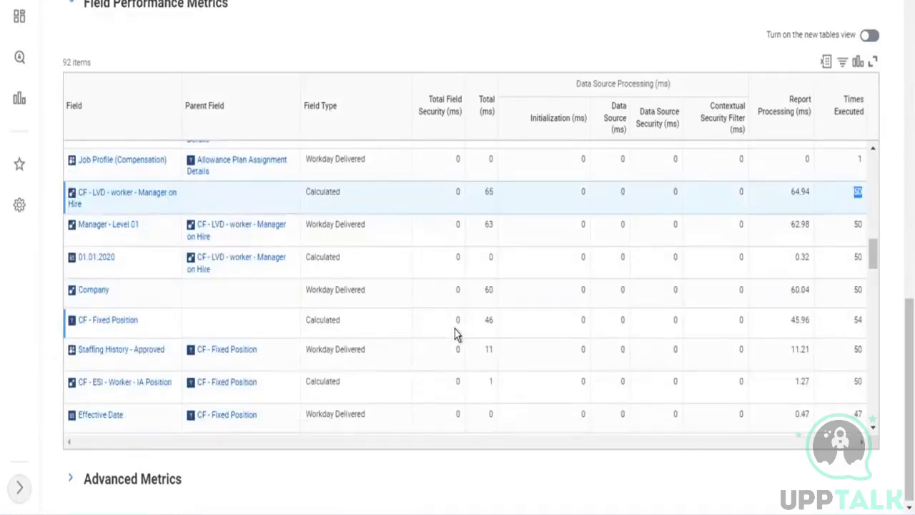
scroll(470, 322, "down", 5)
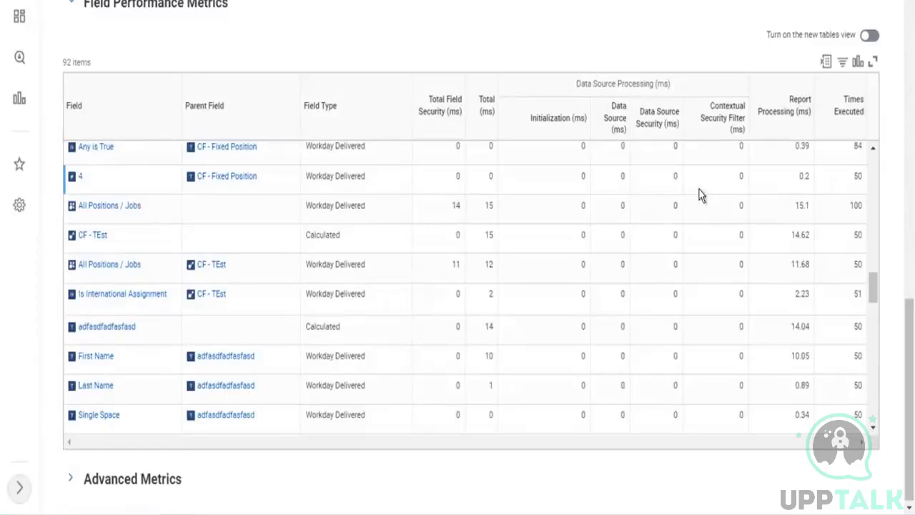
Step: Review the copied report's total execution time again, along with the report summary and the remaining field performance metrics
scroll(632, 43, "up", 10)
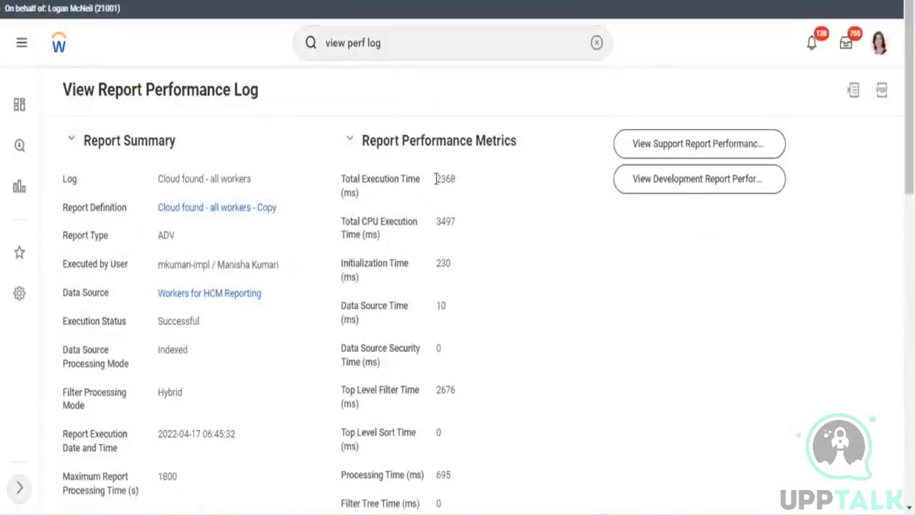
left_click_drag(435, 178, 462, 187)
scroll(472, 270, "down", 1)
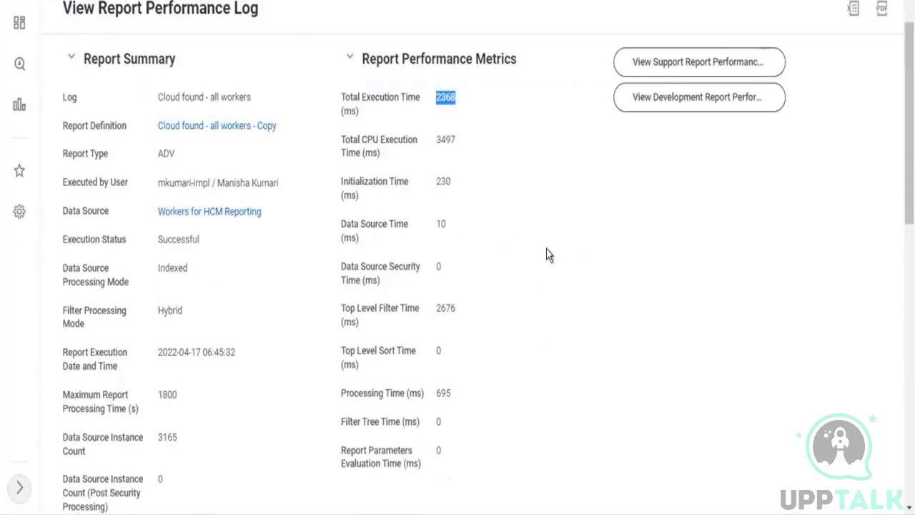
scroll(562, 271, "down", 3)
scroll(365, 185, "down", 2)
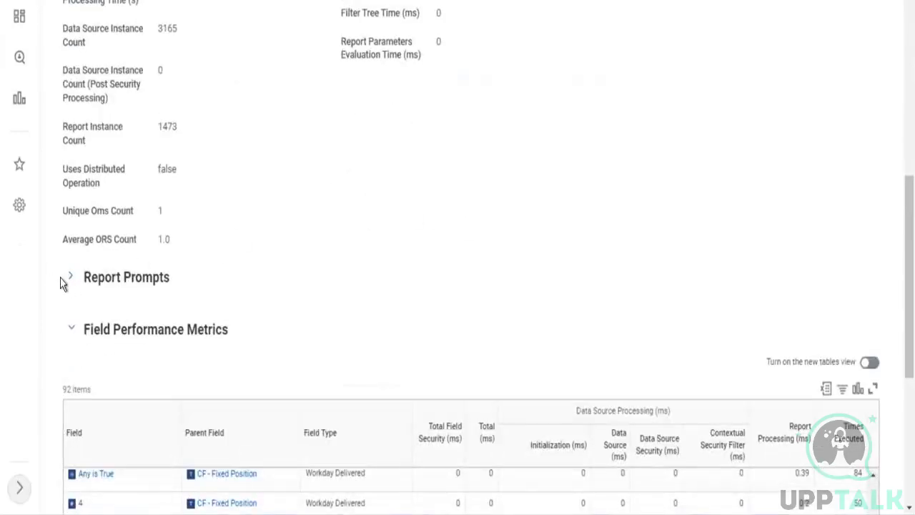
scroll(762, 126, "down", 8)
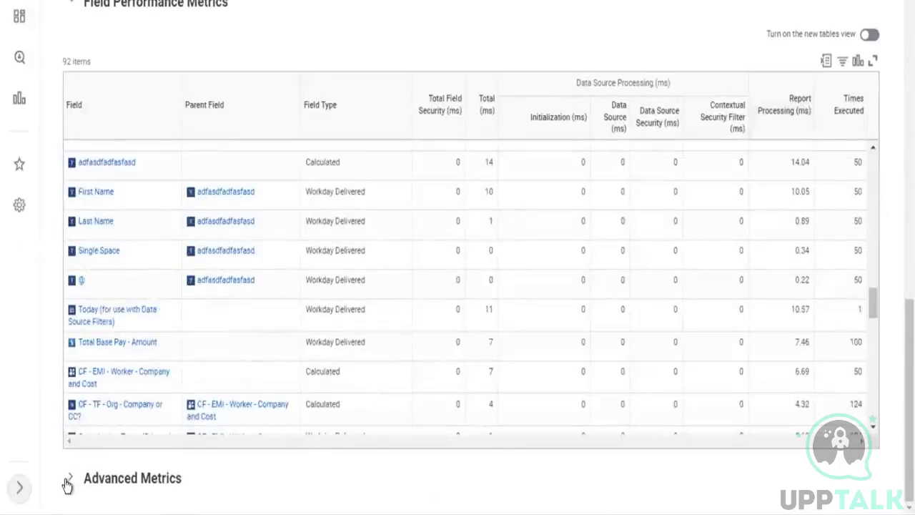
scroll(314, 303, "down", 5)
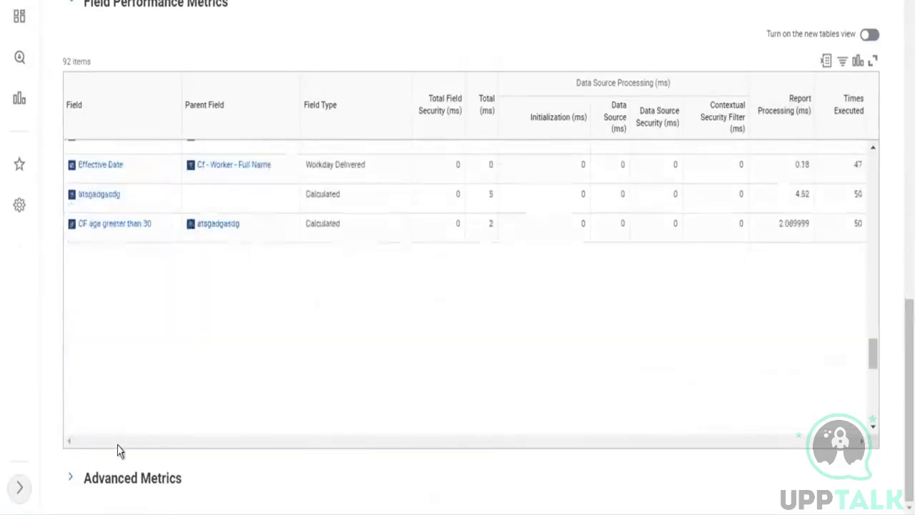
left_click(75, 479)
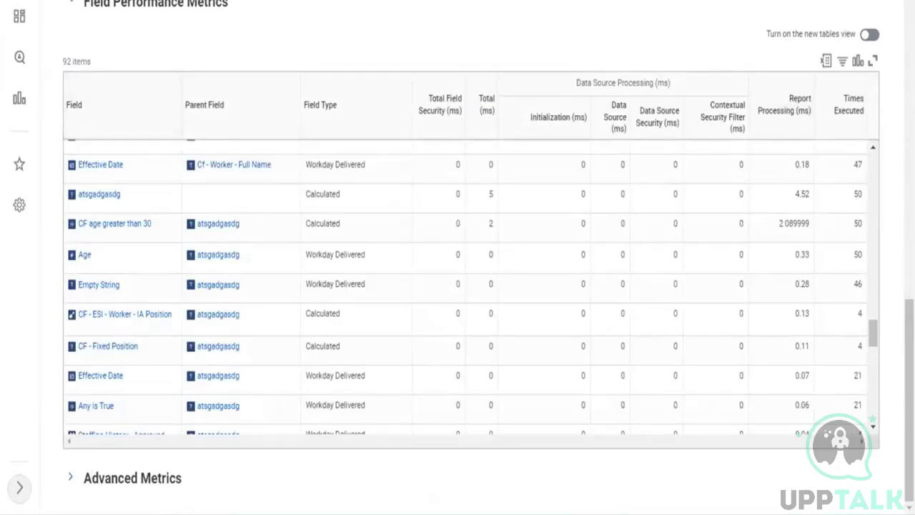
scroll(310, 31, "up", 5)
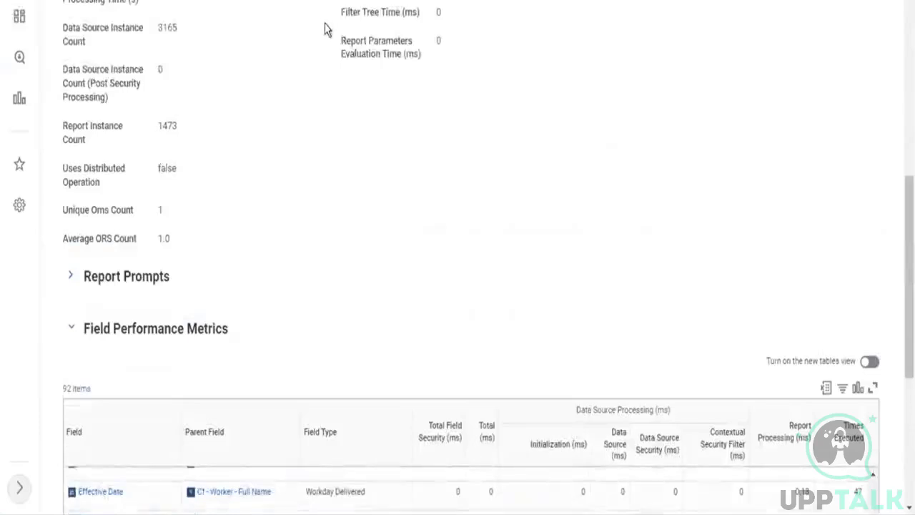
scroll(324, 29, "up", 4)
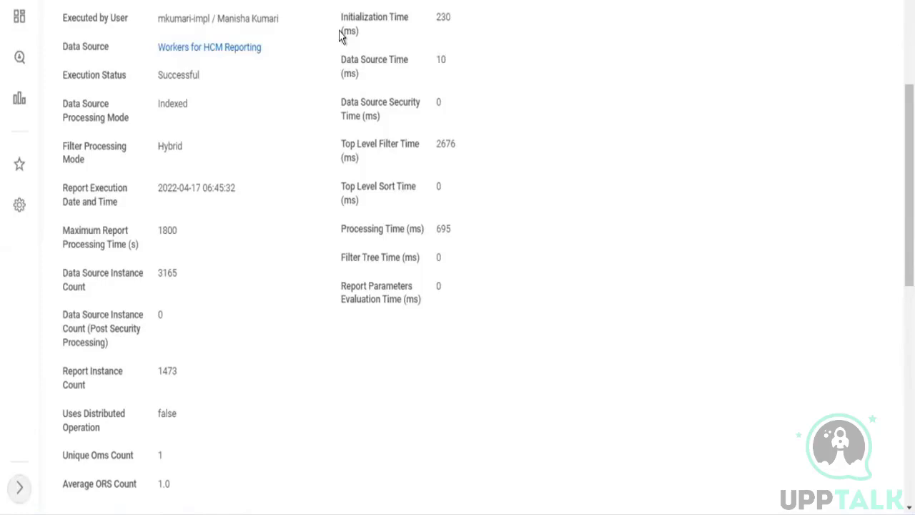
scroll(647, 176, "down", 5)
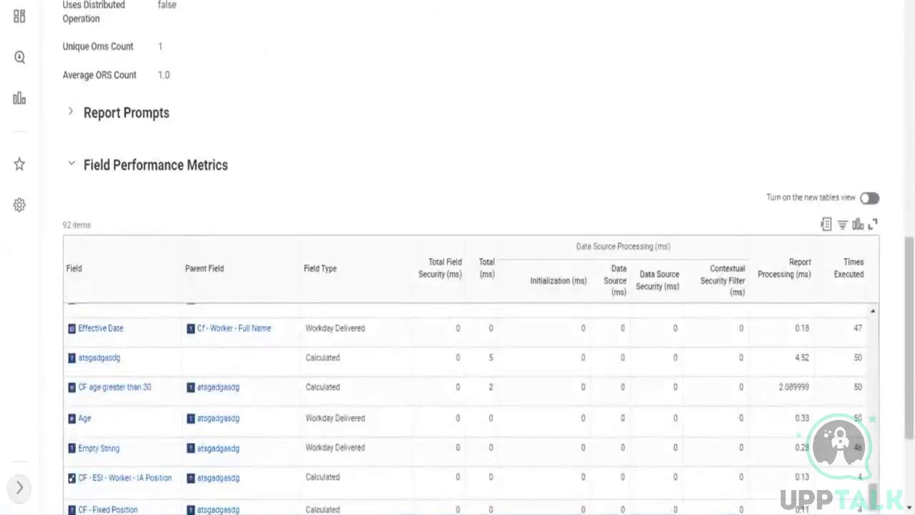
scroll(339, 52, "up", 8)
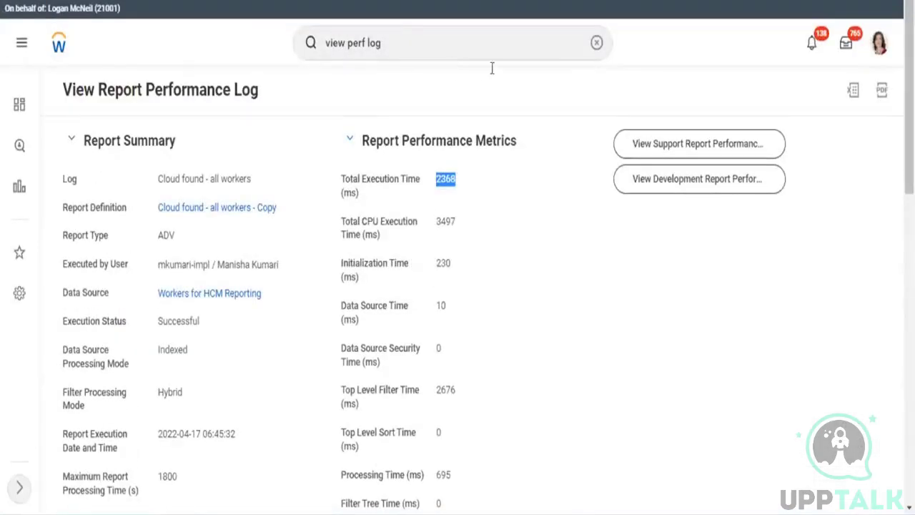
Step: Search for "main dashb" and open the Maintain Dashboards report
left_click_drag(461, 54, 307, 54)
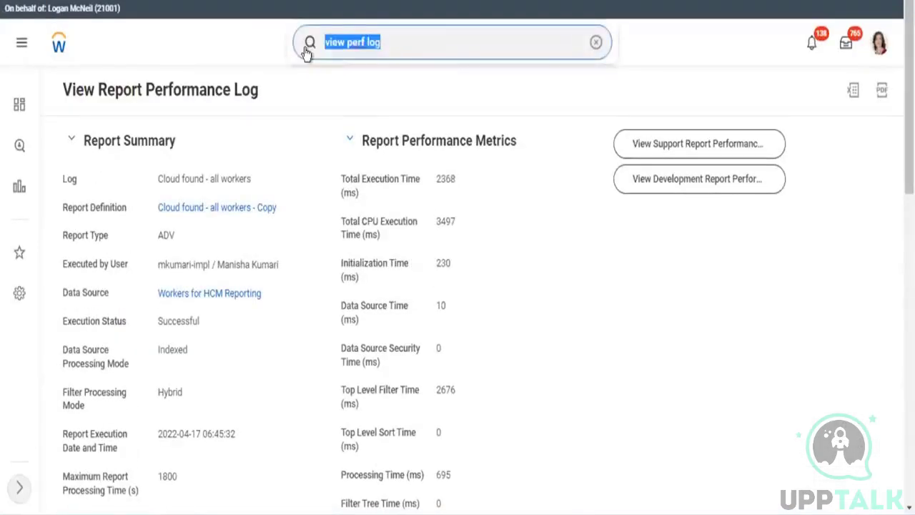
type("main dashb")
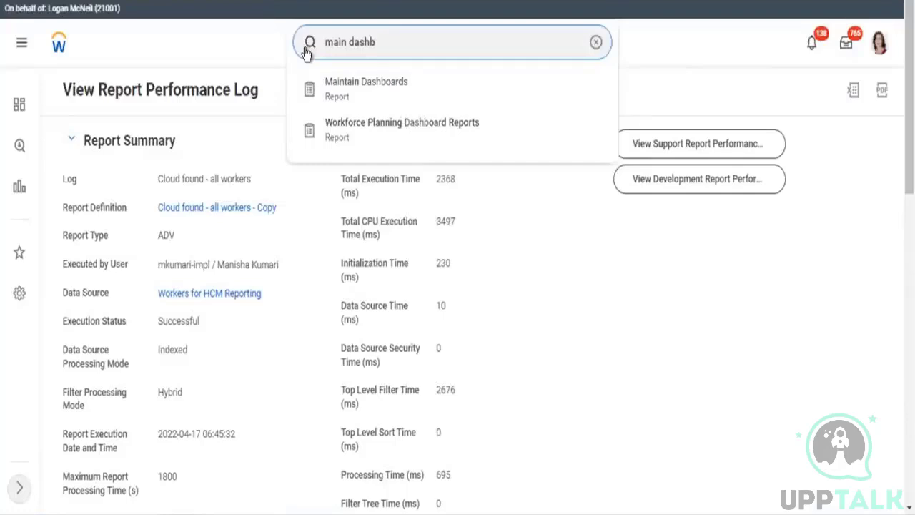
left_click(418, 83)
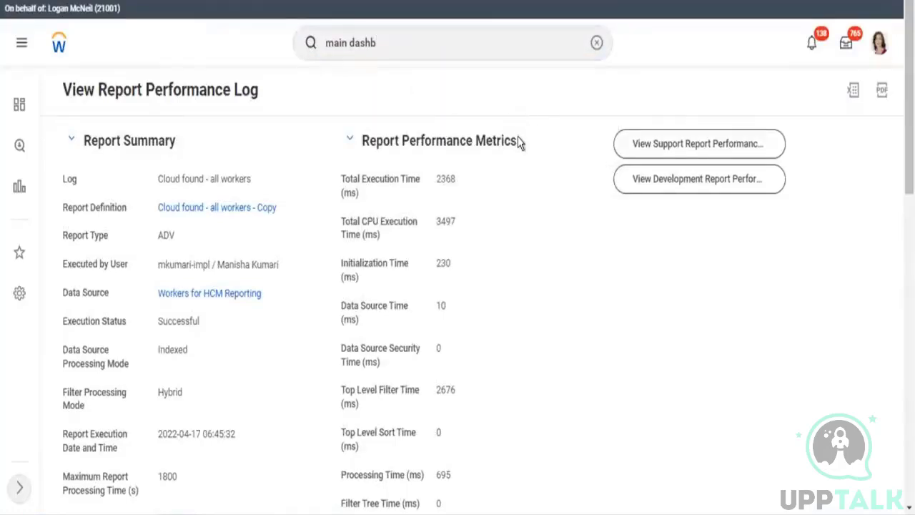
Step: Filter the dashboards to "Cloud Found - Employee Structure" and open that dashboard for editing
left_click(134, 189)
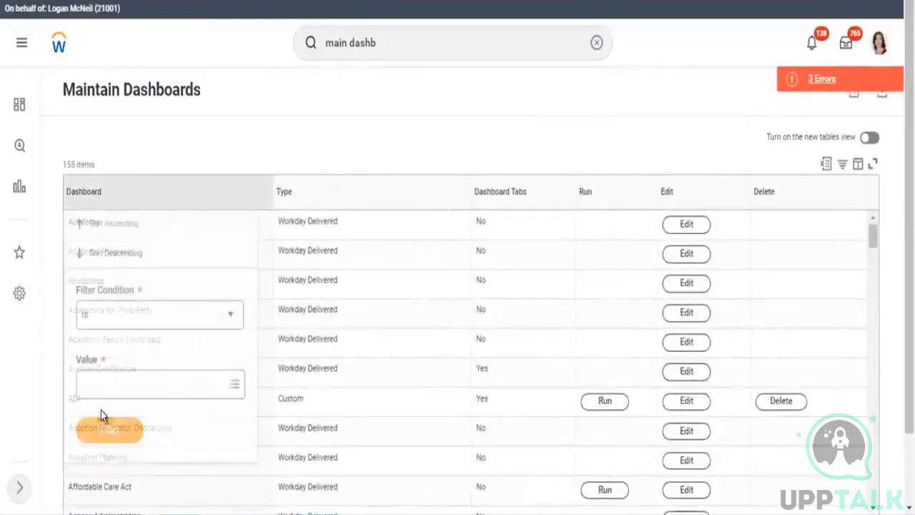
left_click(105, 377)
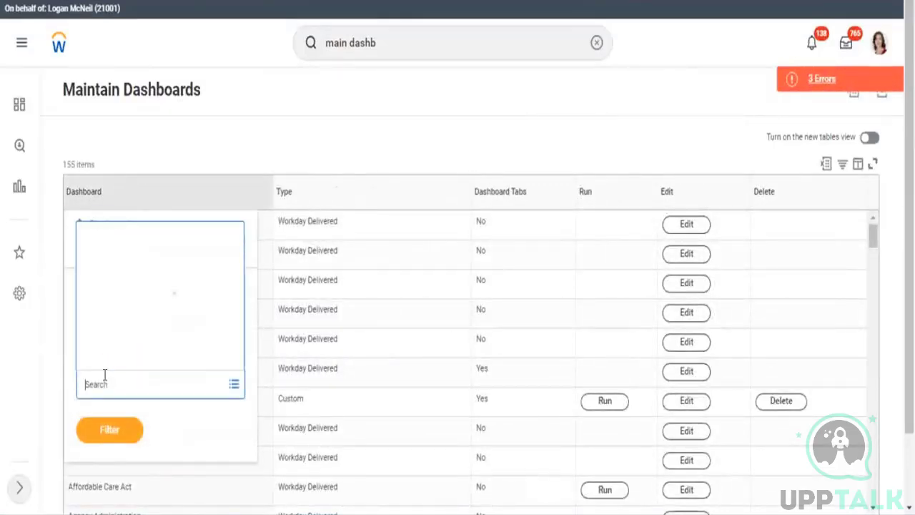
type("cloud")
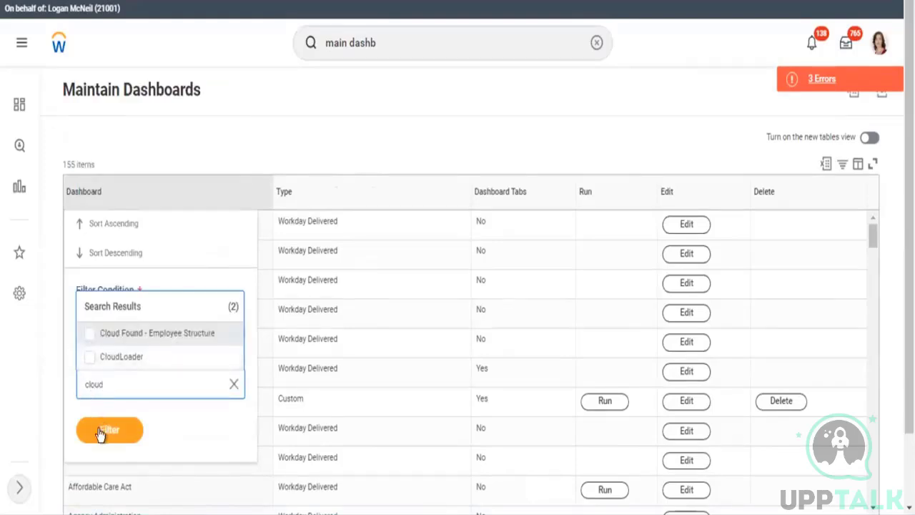
key("Return")
left_click(103, 473)
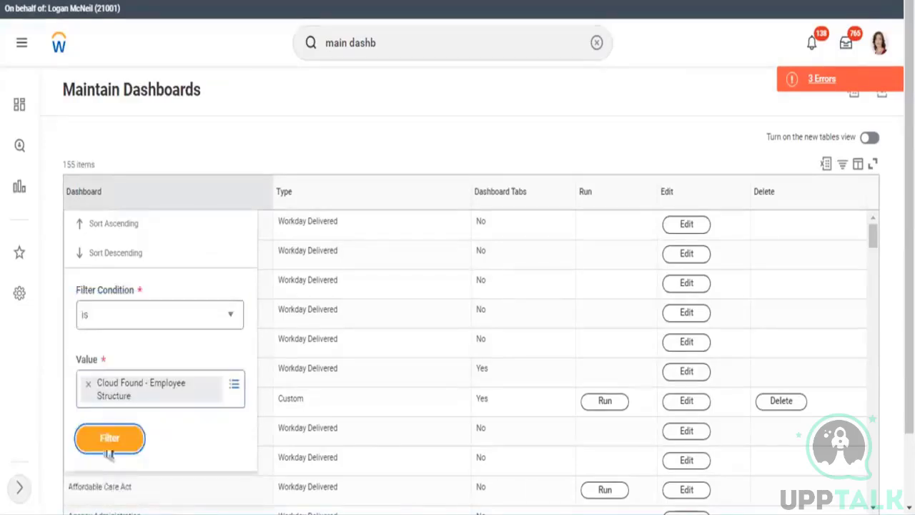
left_click(109, 448)
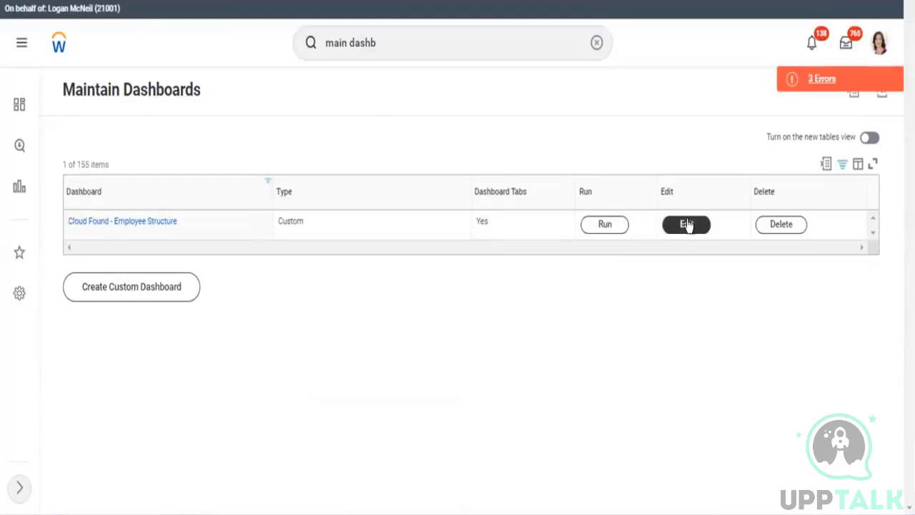
left_click(687, 226)
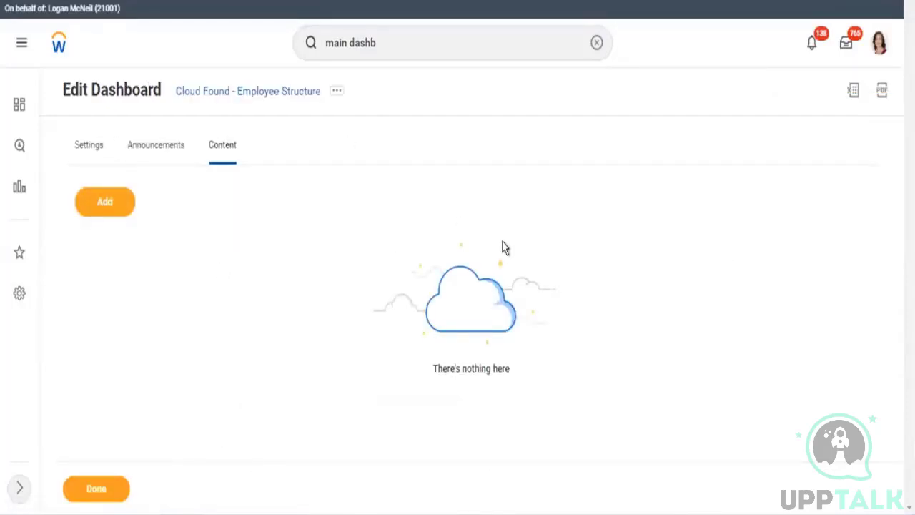
Step: Add a content tab named "Tab1" to the dashboard and insert a blank row in its Worklets table
left_click(110, 202)
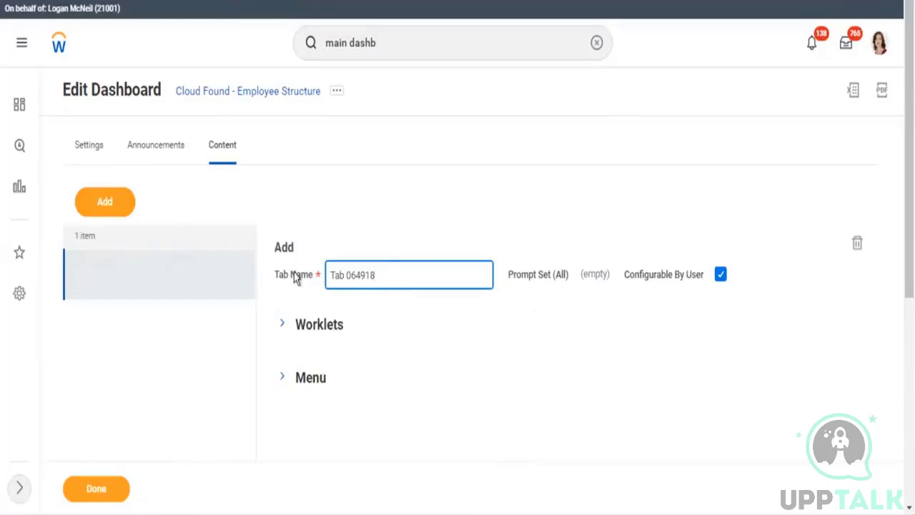
key("ctrl+a")
type("Em")
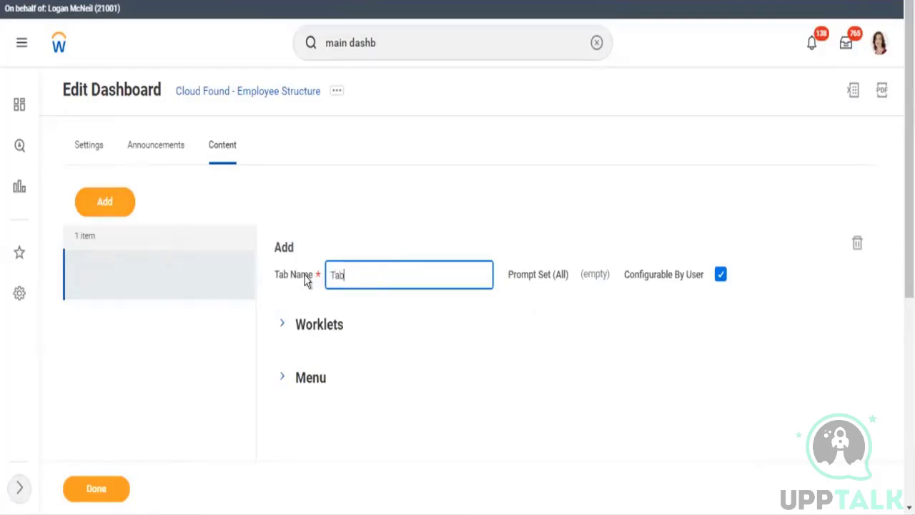
left_click(281, 325)
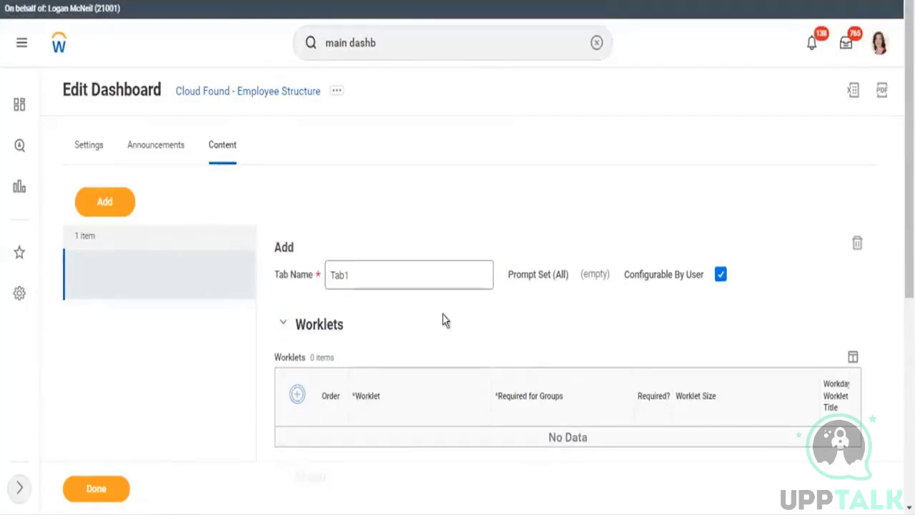
scroll(441, 321, "down", 2)
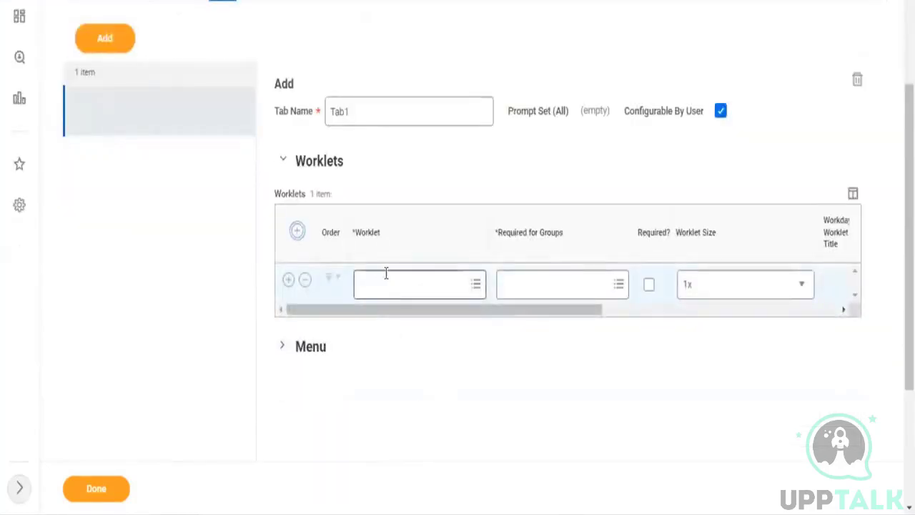
Step: Select "Cloud found - all workers" as Tab1's worklet and check the maximum number of worklets allowed on the dashboard
left_click(386, 273)
left_click(383, 238)
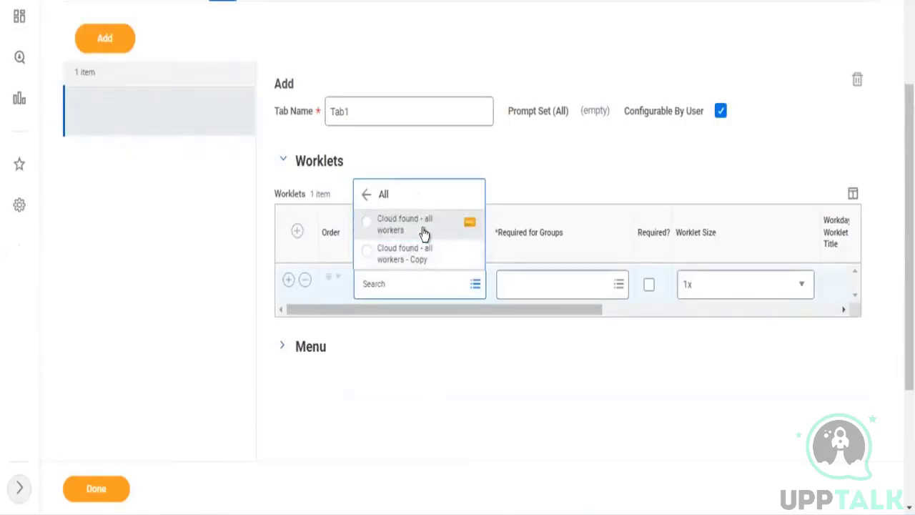
left_click(386, 224)
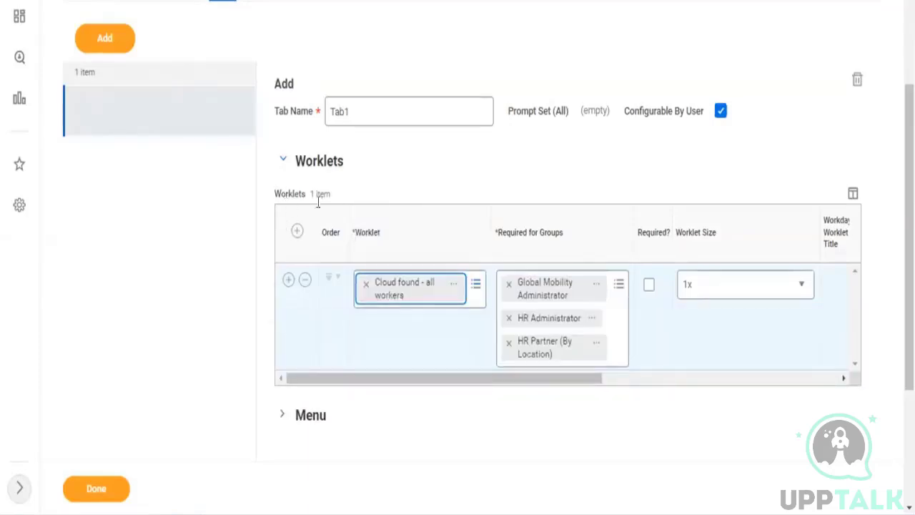
left_click_drag(281, 194, 330, 194)
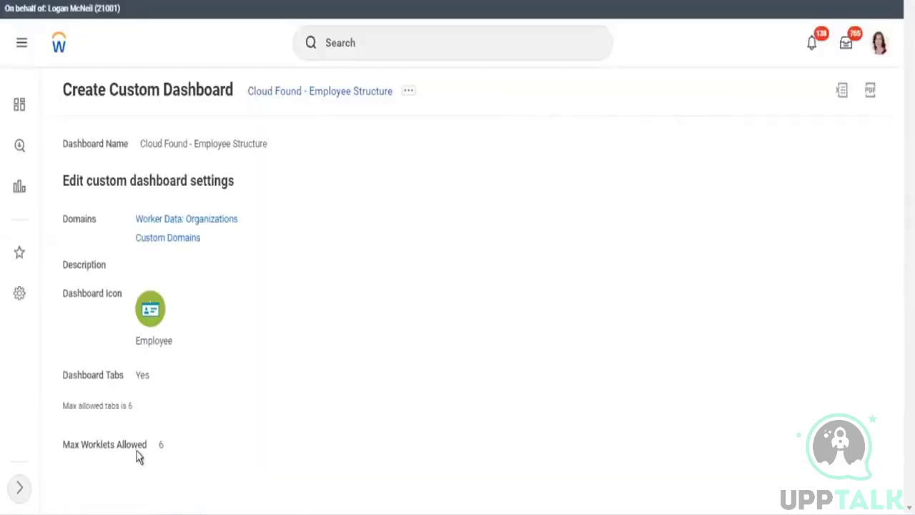
triple_click(137, 448)
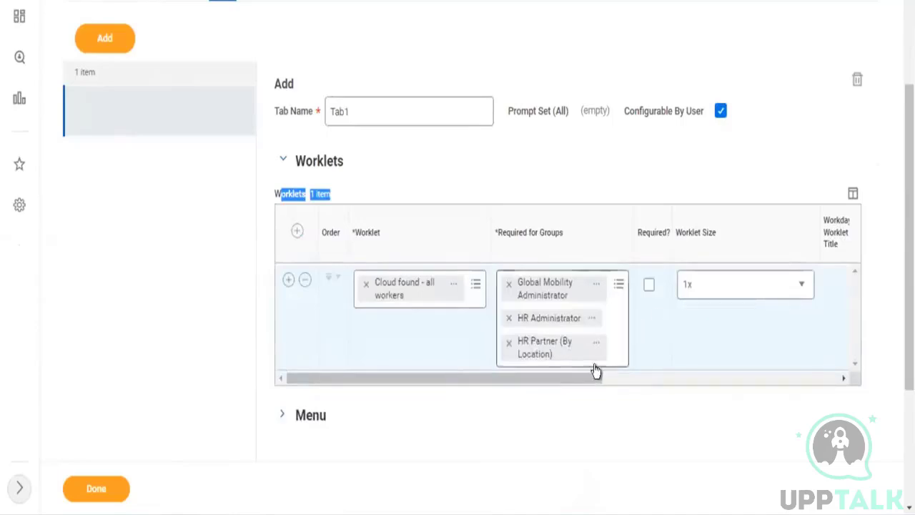
Step: Mark Tab1's "Cloud found - all workers" worklet as required and set its worklet size to 2x
left_click_drag(609, 378, 707, 384)
left_click(468, 286)
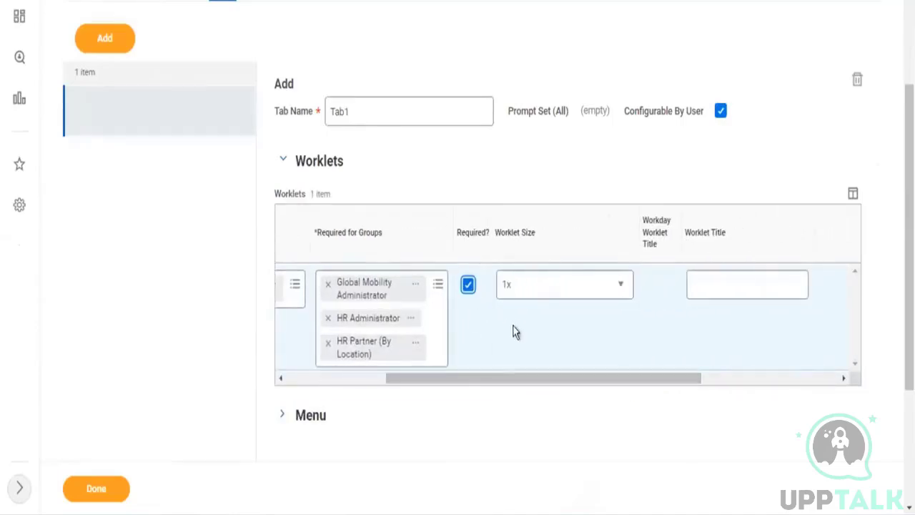
left_click(548, 295)
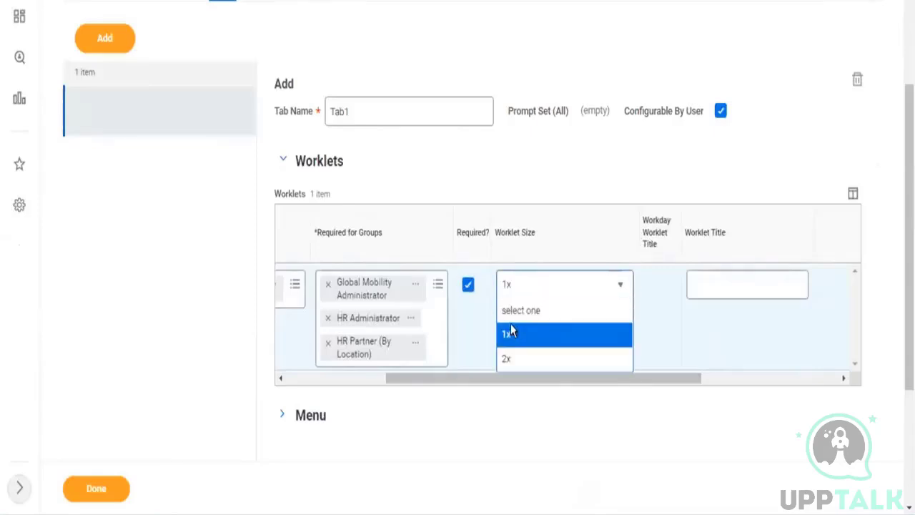
left_click(506, 359)
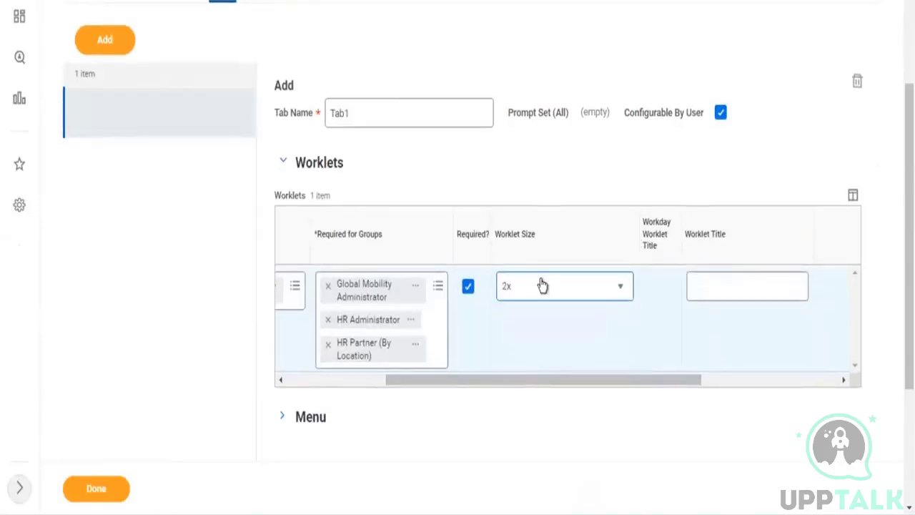
left_click(515, 283)
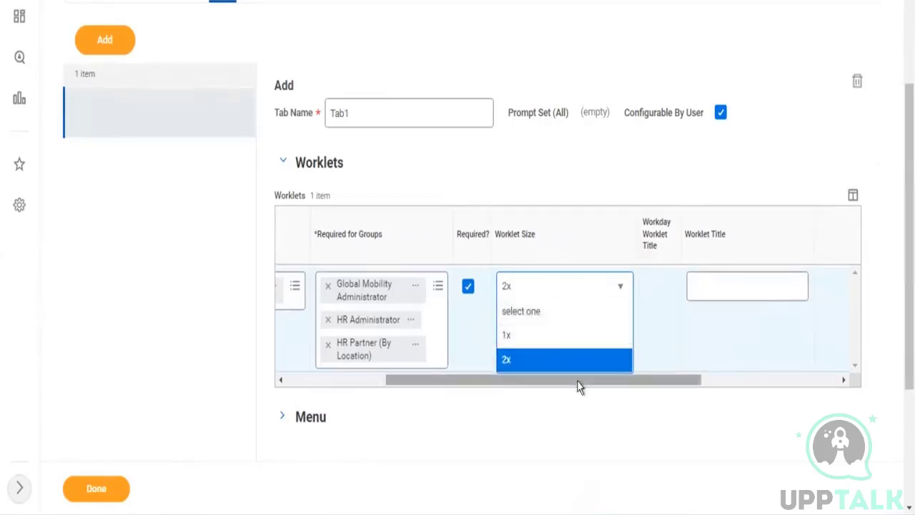
left_click(657, 398)
scroll(672, 398, "right", 5)
left_click(502, 273)
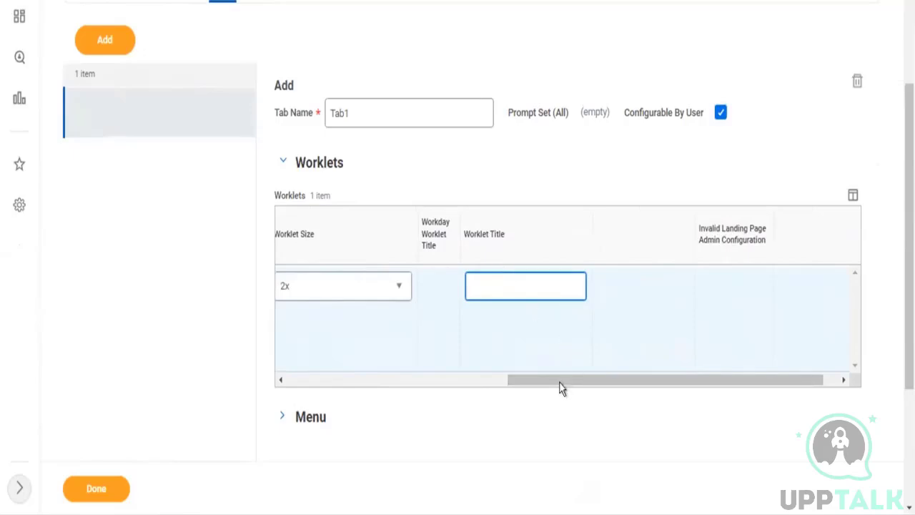
left_click_drag(515, 379, 293, 390)
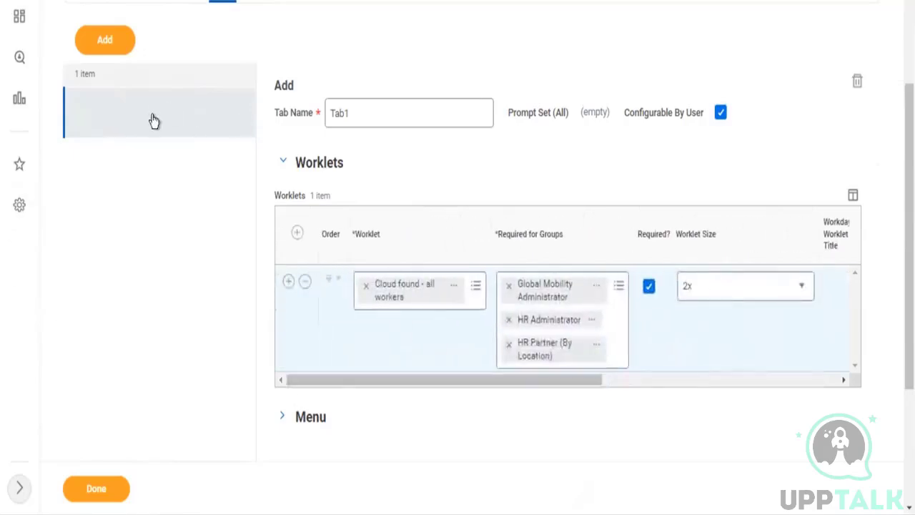
Step: Add a second content tab named "Tab2" to the dashboard and expand its Worklets section
left_click(107, 41)
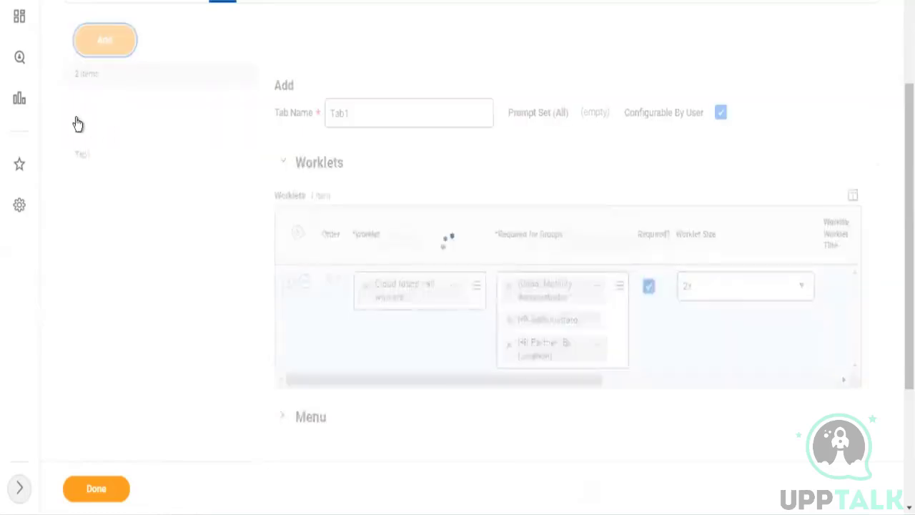
left_click_drag(375, 114, 341, 118)
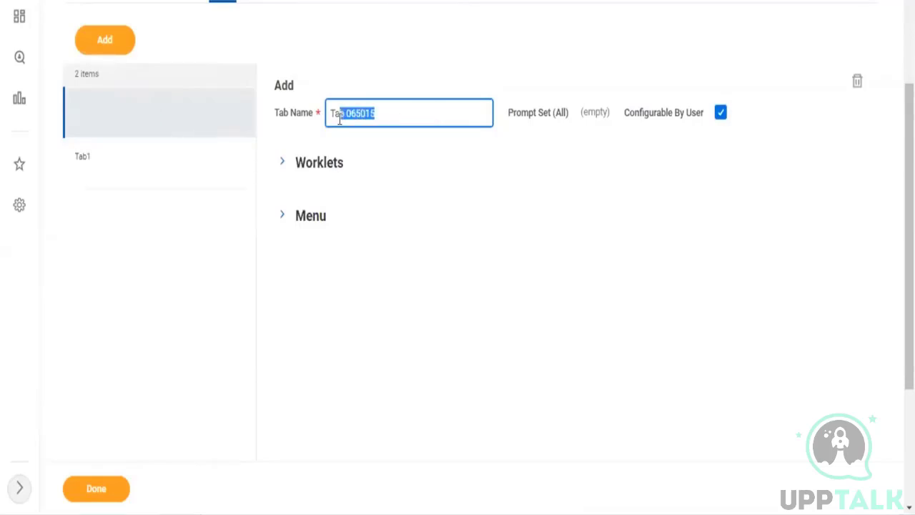
type("2")
left_click(333, 200)
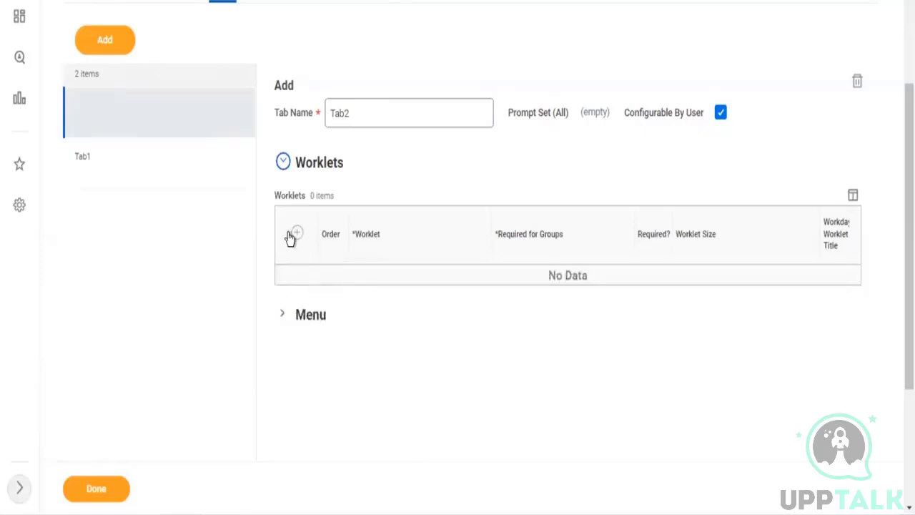
Step: Insert a row in Tab2's Worklets table and select "Cloud found - all workers" as its worklet
left_click(295, 233)
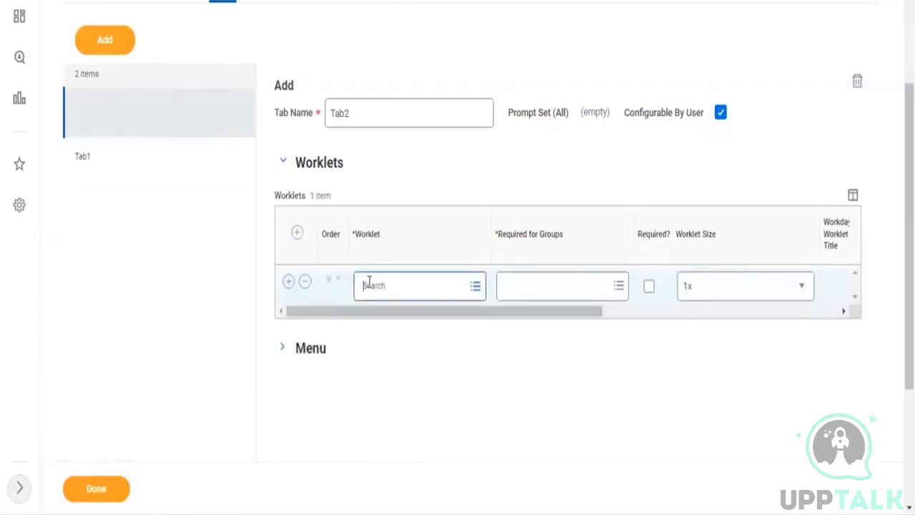
left_click(369, 281)
left_click(439, 237)
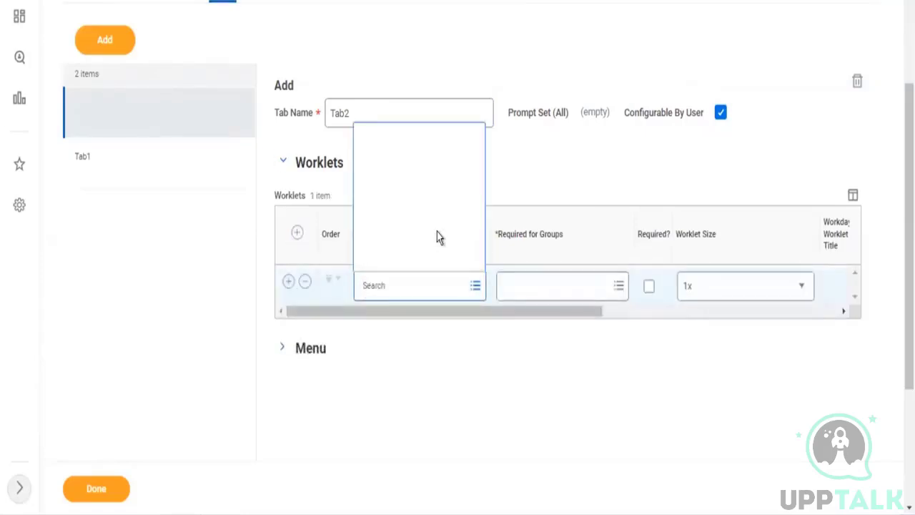
left_click(408, 221)
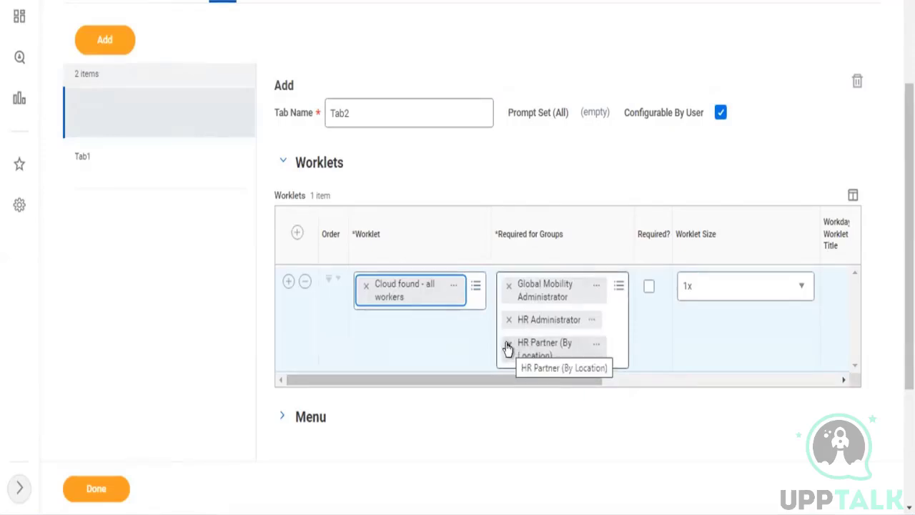
Step: Insert a second worklet row on Tab2 and select "Cloud found - all workers - Copy" as its worklet
left_click(289, 284)
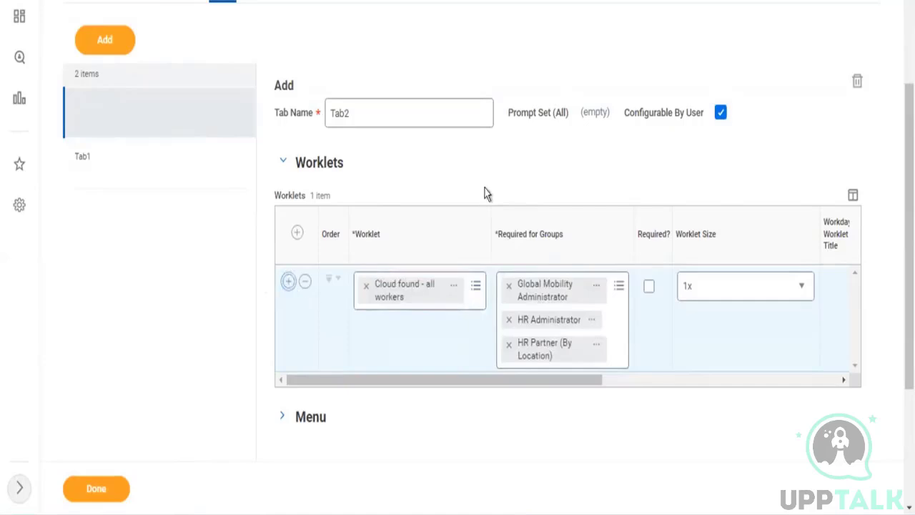
scroll(490, 200, "down", 3)
left_click(386, 235)
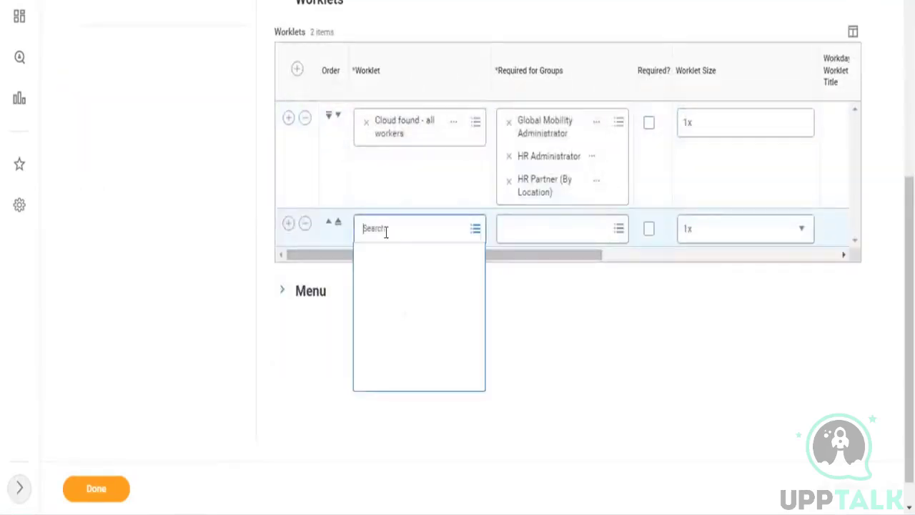
left_click(420, 262)
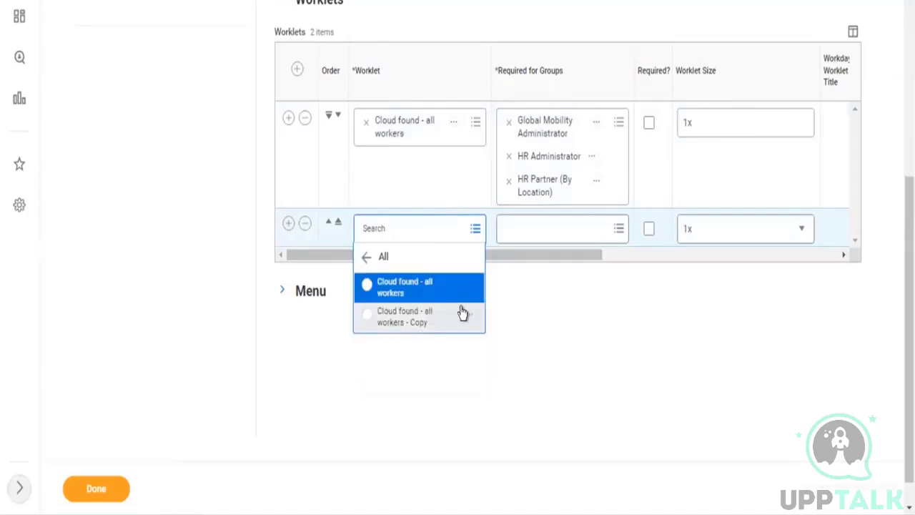
left_click(466, 308)
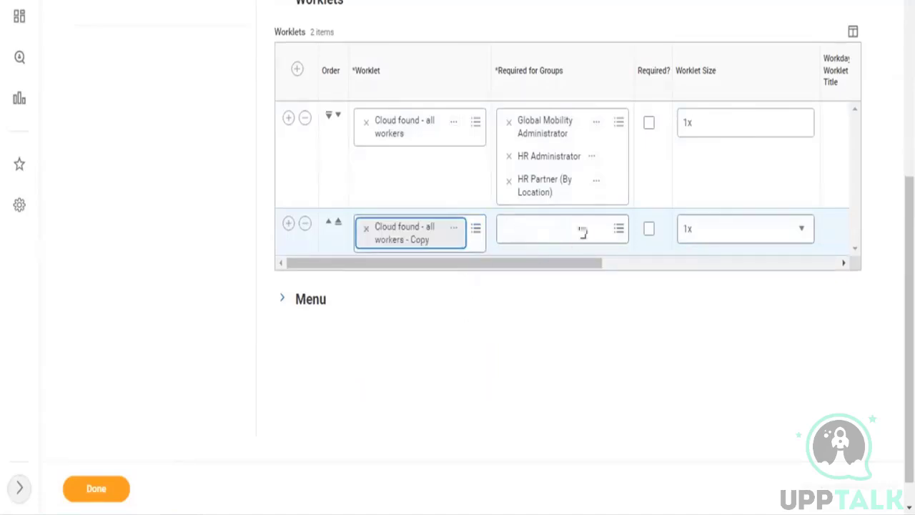
Step: Remove the required groups listed before "AD_Office Manager 1" from the copied report's worklet, starting with "[VISH] User Base"
scroll(590, 239, "down", 4)
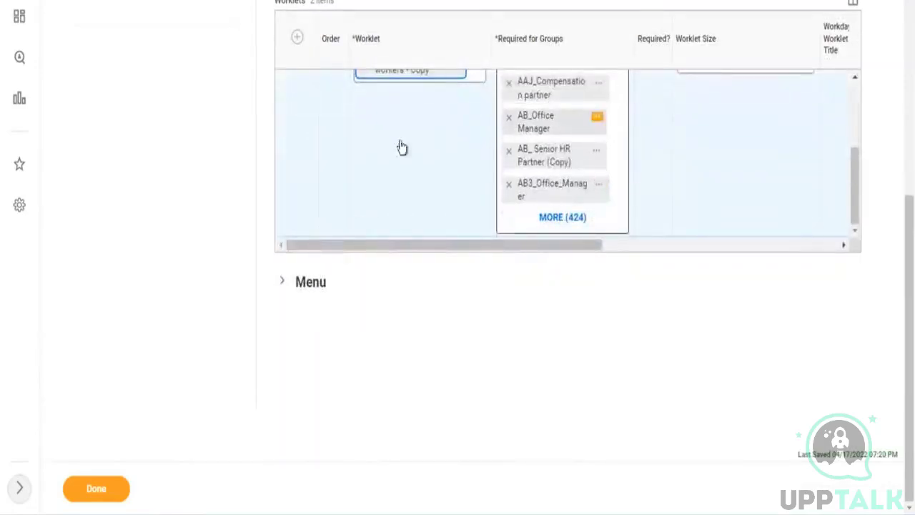
scroll(408, 151, "up", 4)
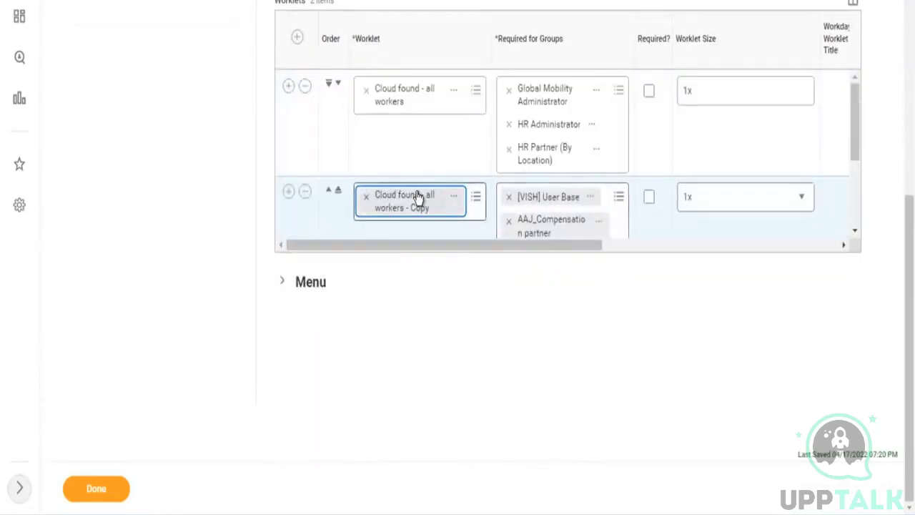
scroll(501, 167, "down", 1)
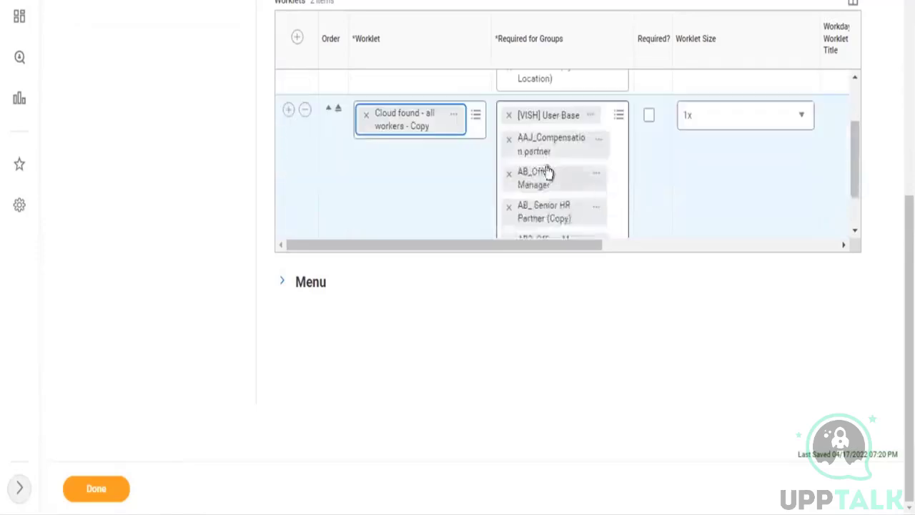
left_click(508, 115)
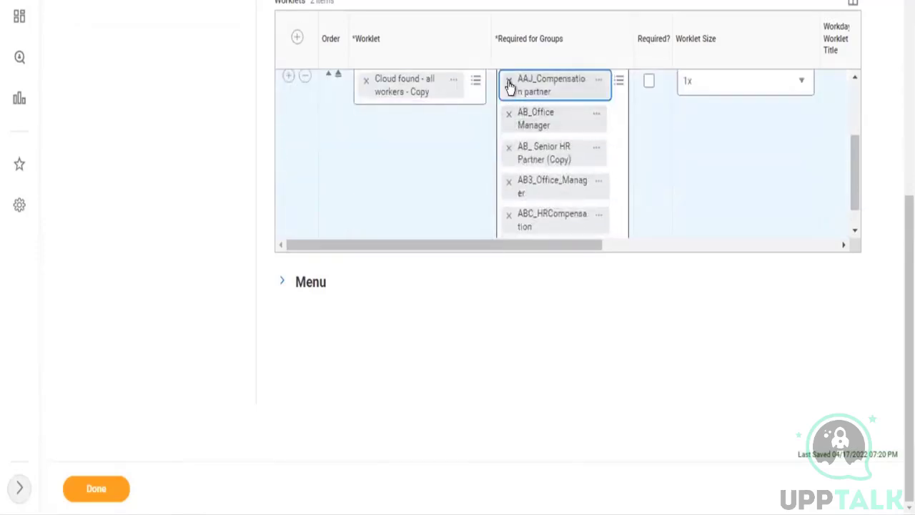
double_click(510, 84)
left_click(508, 84)
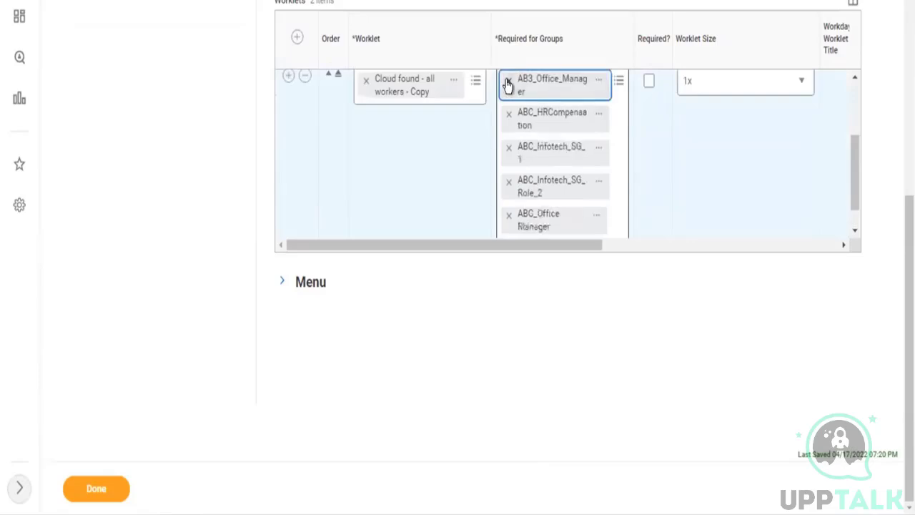
double_click(508, 84)
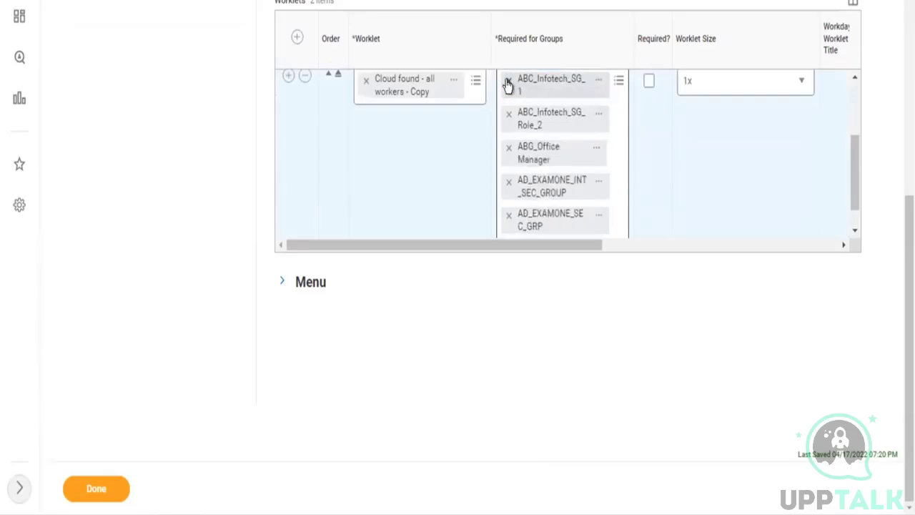
left_click(507, 84)
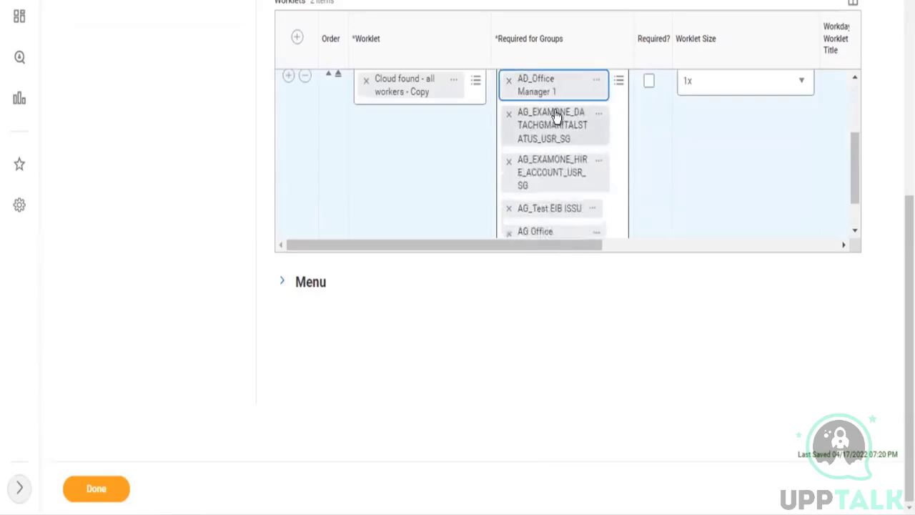
Step: Finish editing the dashboard with its two content tabs and return to the Maintain Dashboards list
scroll(133, 122, "up", 5)
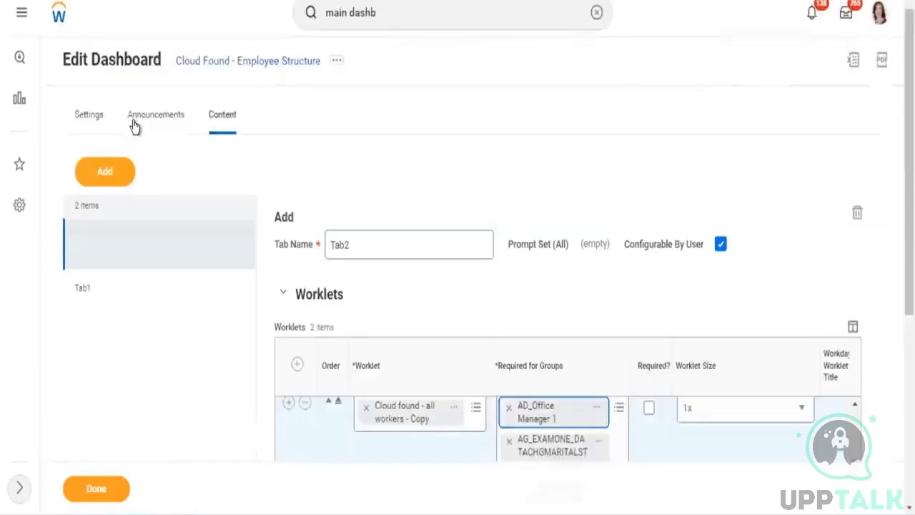
scroll(429, 120, "down", 3)
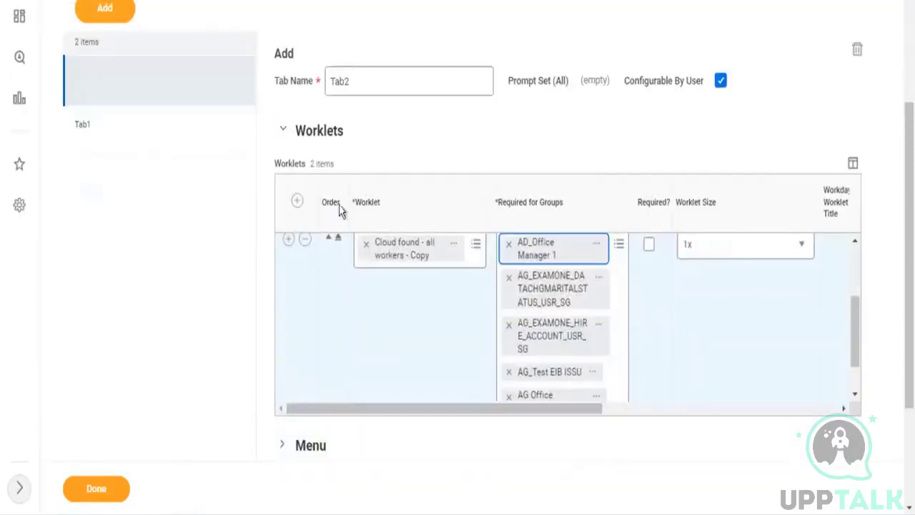
left_click(96, 488)
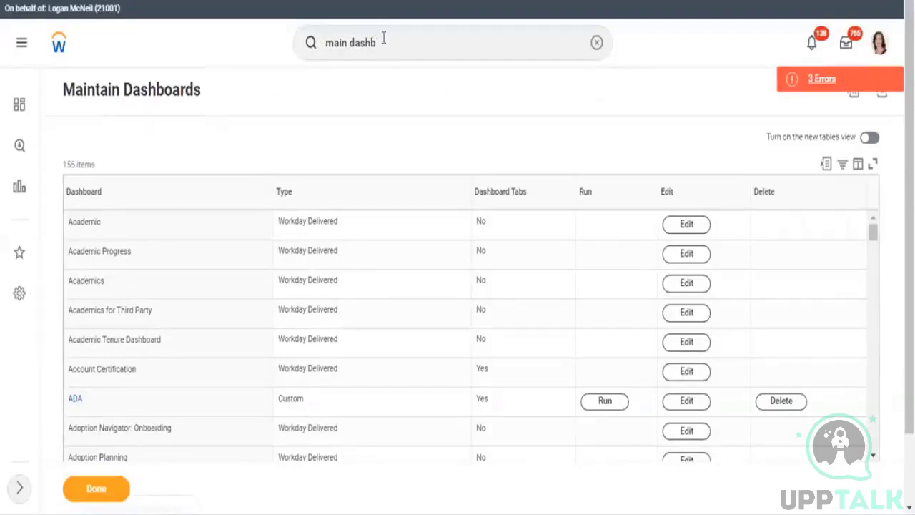
left_click_drag(394, 39, 306, 43)
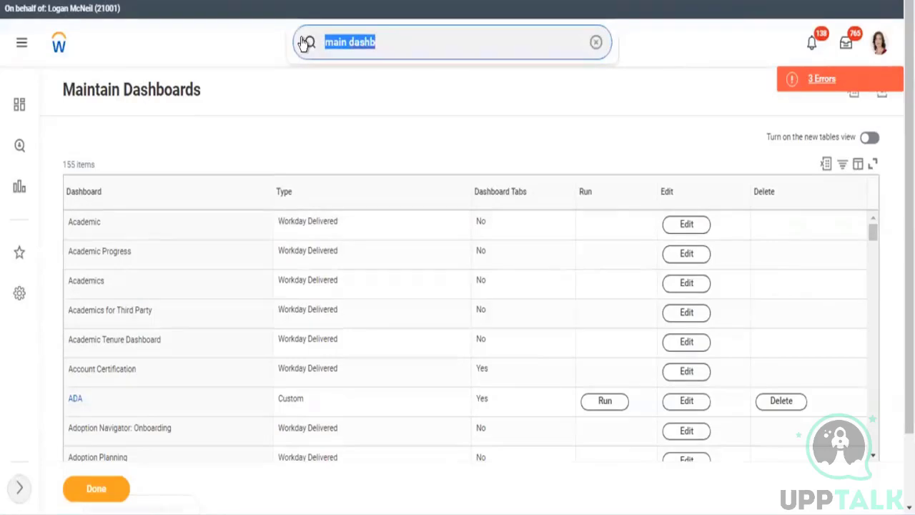
type("emp")
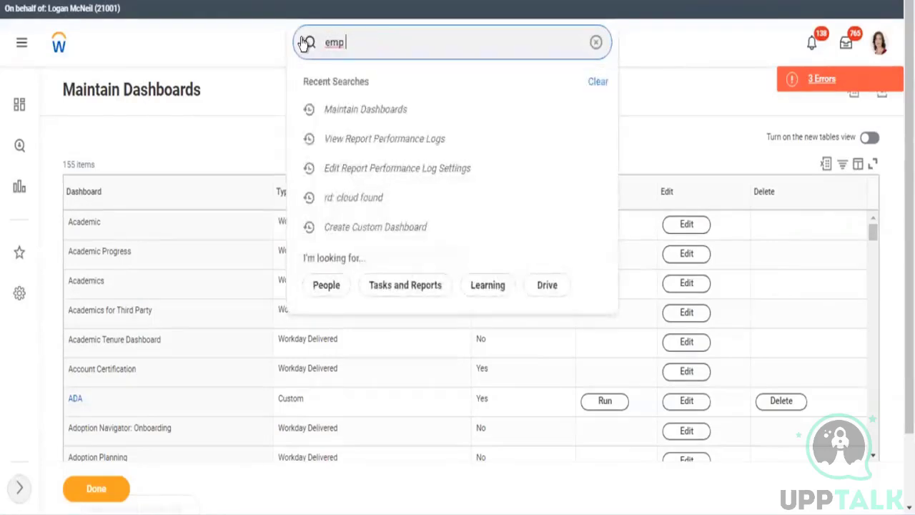
key("BackSpace")
key("BackSpace")
key("BackSpace")
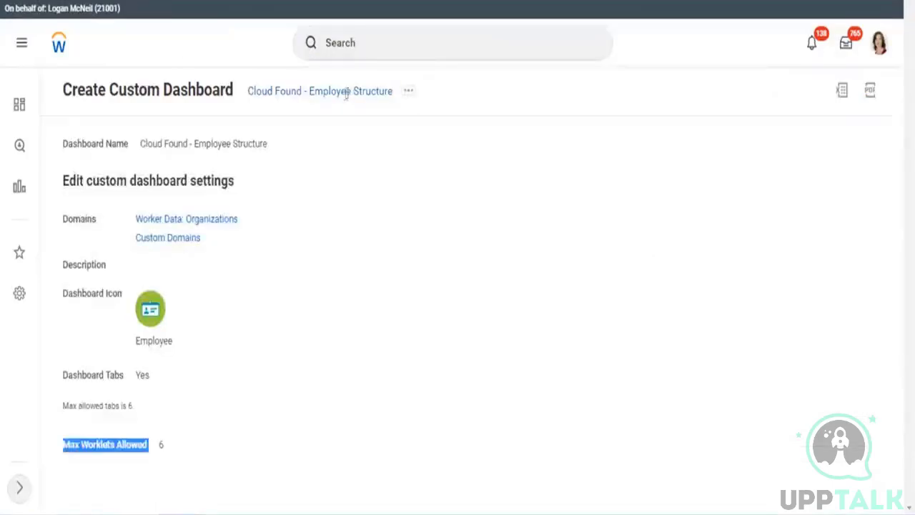
Step: Copy the dashboard's name from its Create Custom Dashboard page and search for "Cloud Found - Employee Structure"
left_click(406, 91)
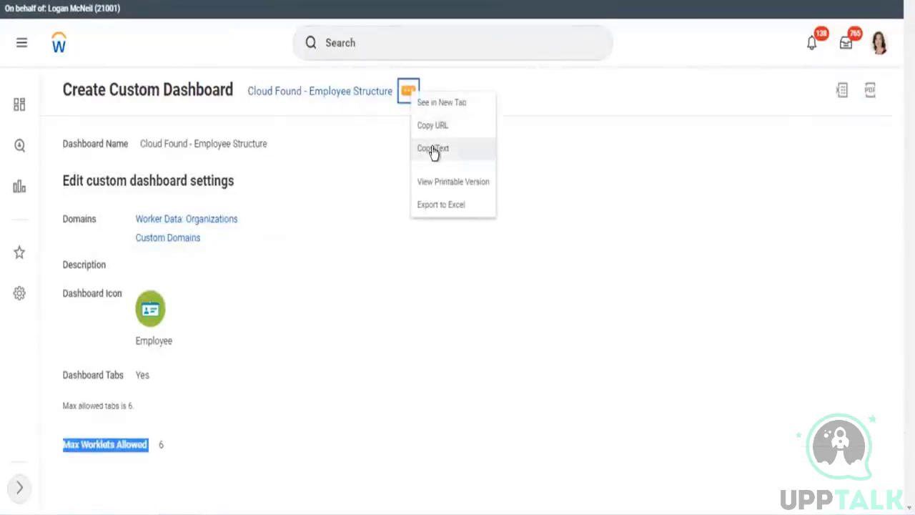
left_click(435, 149)
left_click(378, 40)
key("ctrl+v")
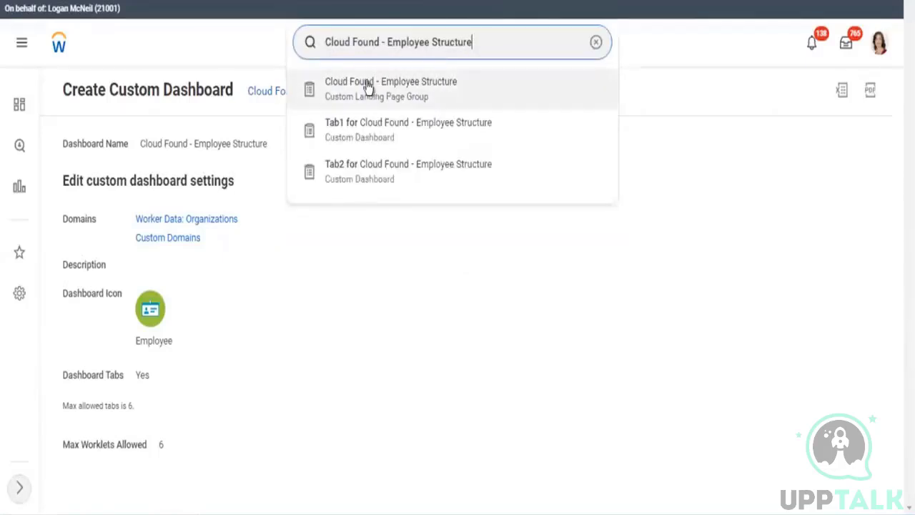
Step: Open the "Cloud Found - Employee Structure" dashboard and examine the columns and rows of the "Cloud found - all workers - Copy" worklet on Tab2
left_click(561, 114)
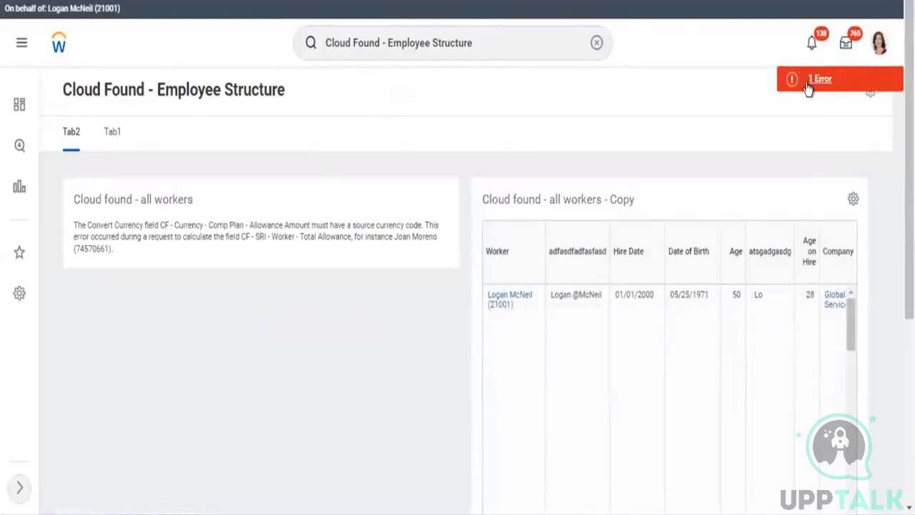
scroll(522, 282, "down", 5)
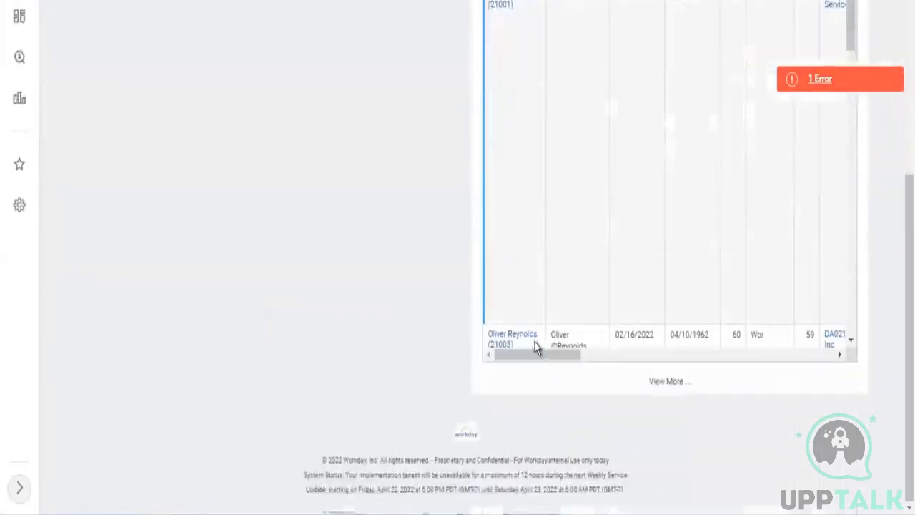
left_click_drag(524, 351, 825, 380)
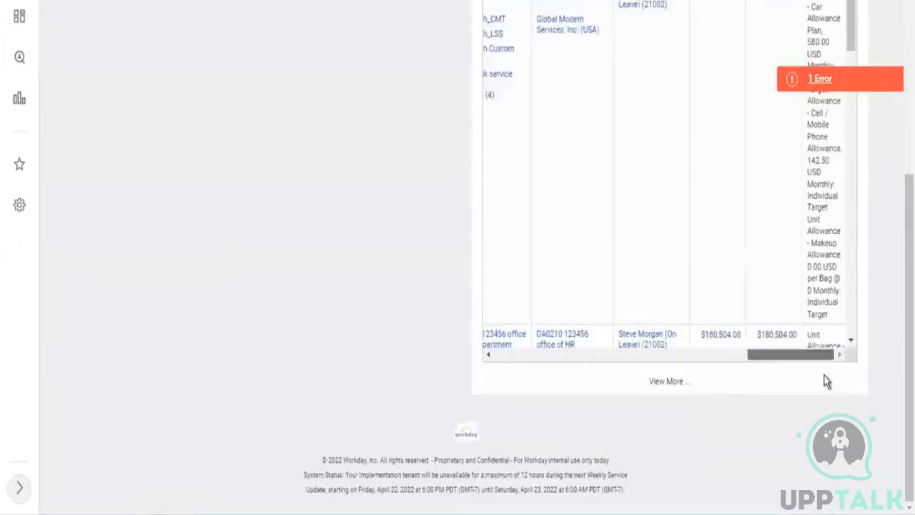
scroll(715, 217, "down", 10)
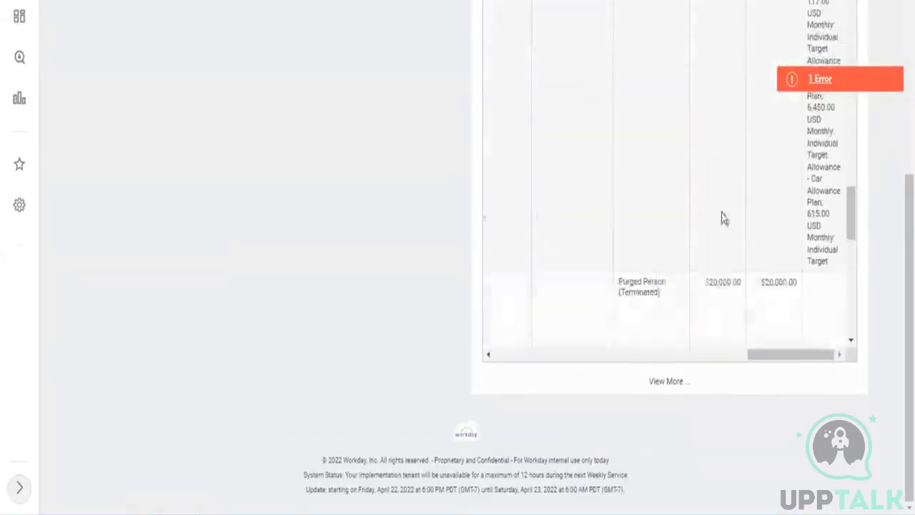
scroll(743, 311, "down", 2)
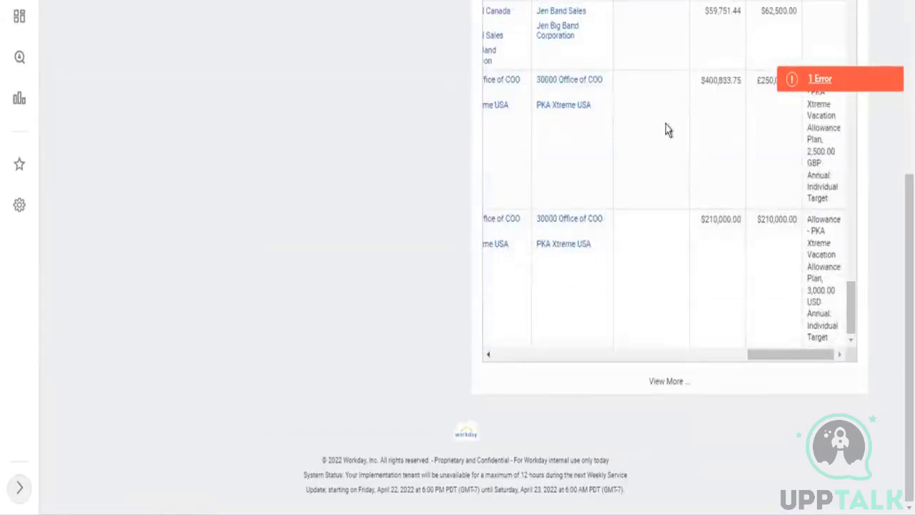
scroll(702, 145, "up", 5)
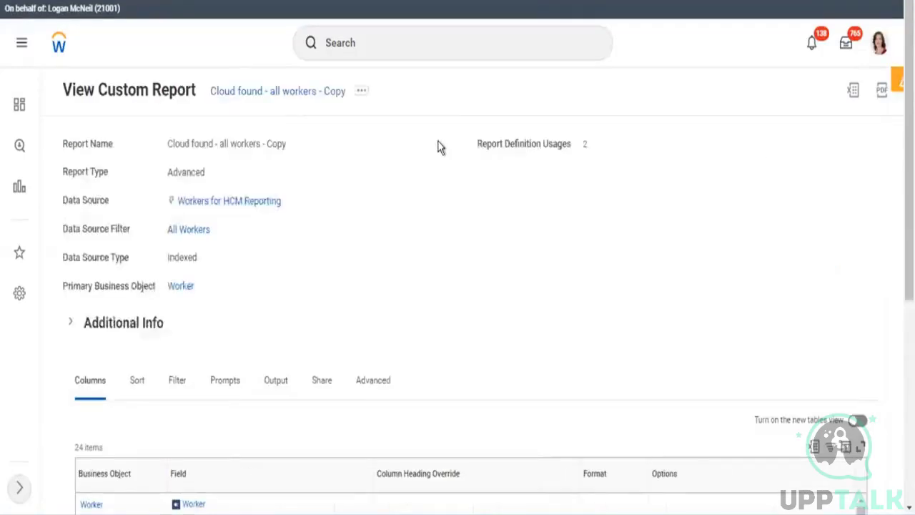
Step: Examine the output type, worklet options and maximum number of rows in the "Cloud found - all workers - Copy" report definition, comparing with the dashboard worklet
scroll(318, 271, "down", 5)
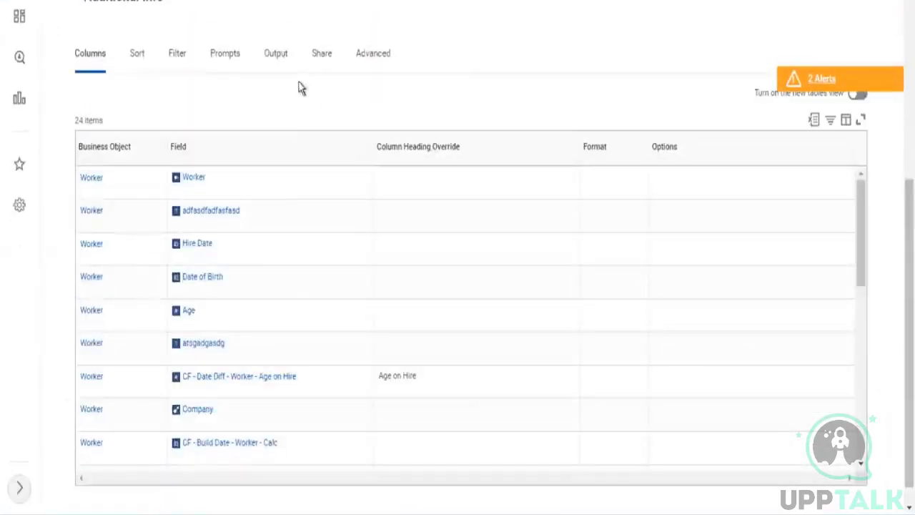
left_click(284, 80)
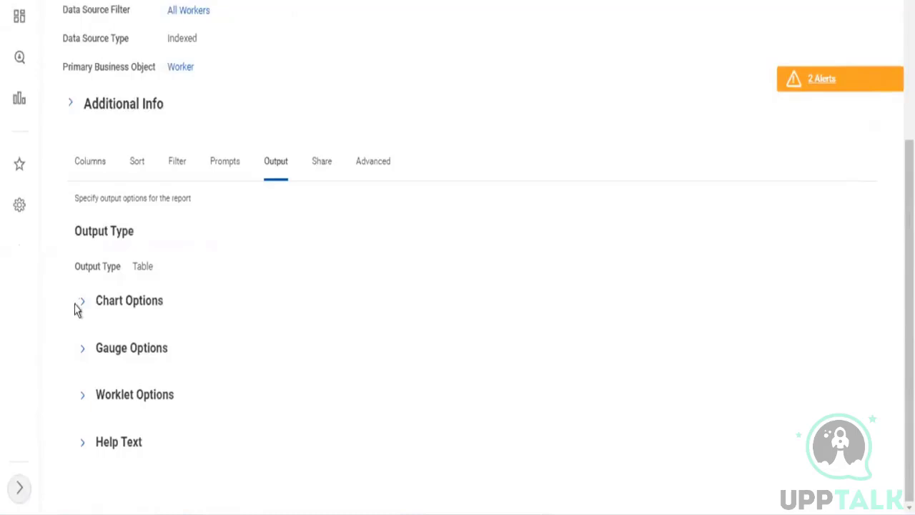
left_click(83, 394)
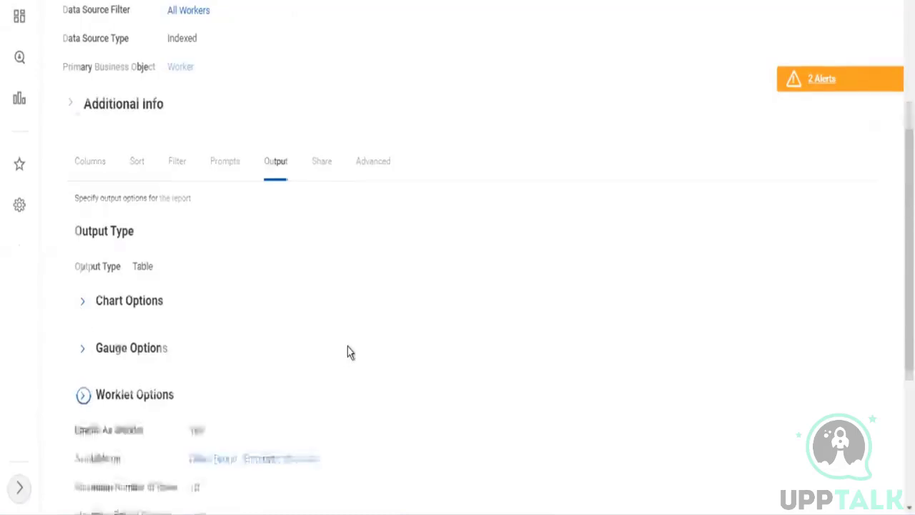
scroll(265, 384, "down", 2)
double_click(193, 323)
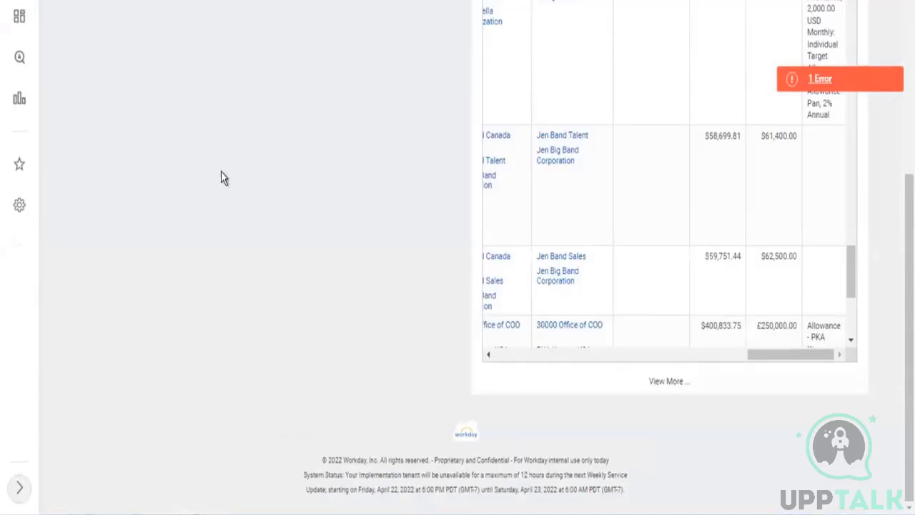
scroll(225, 178, "up", 5)
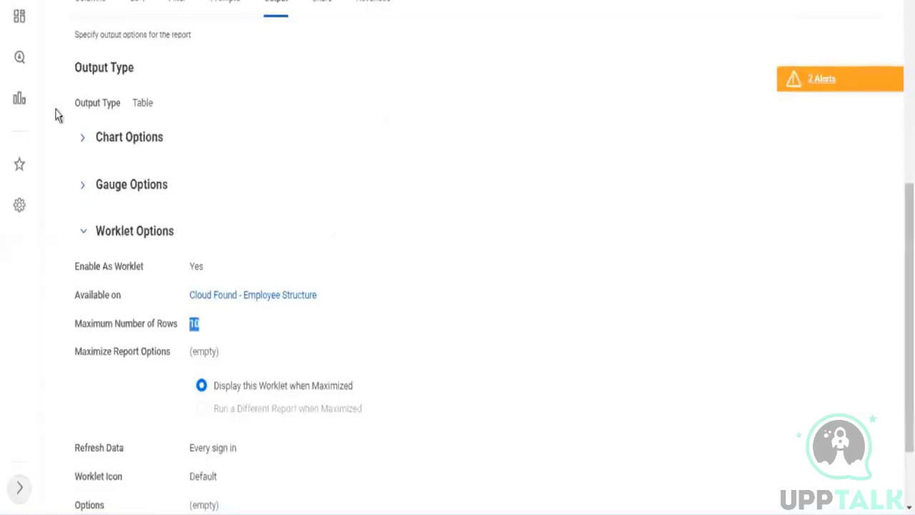
left_click_drag(133, 102, 153, 102)
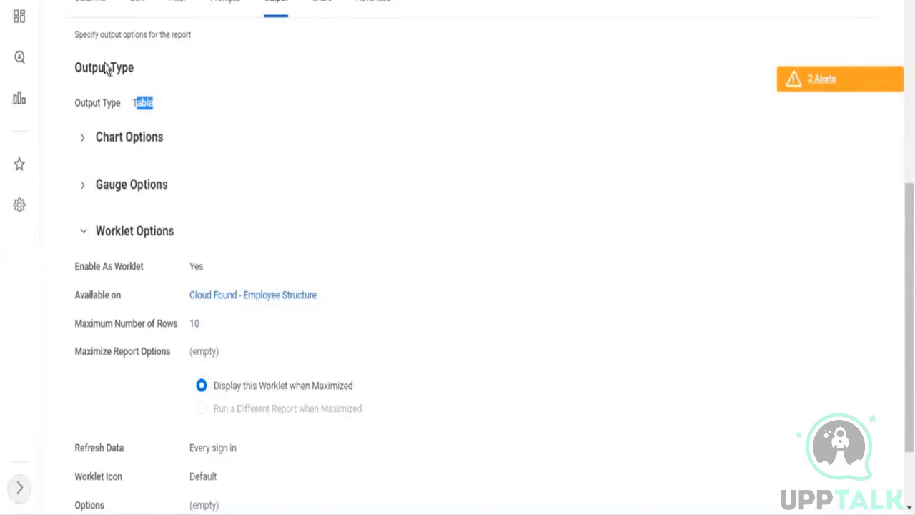
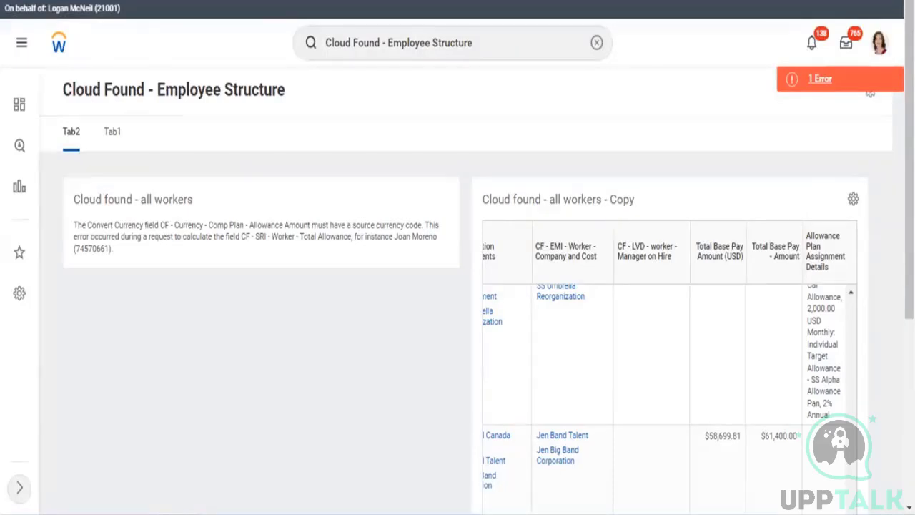
Step: View Tab1 of the Cloud Found - Employee Structure dashboard
left_click(112, 139)
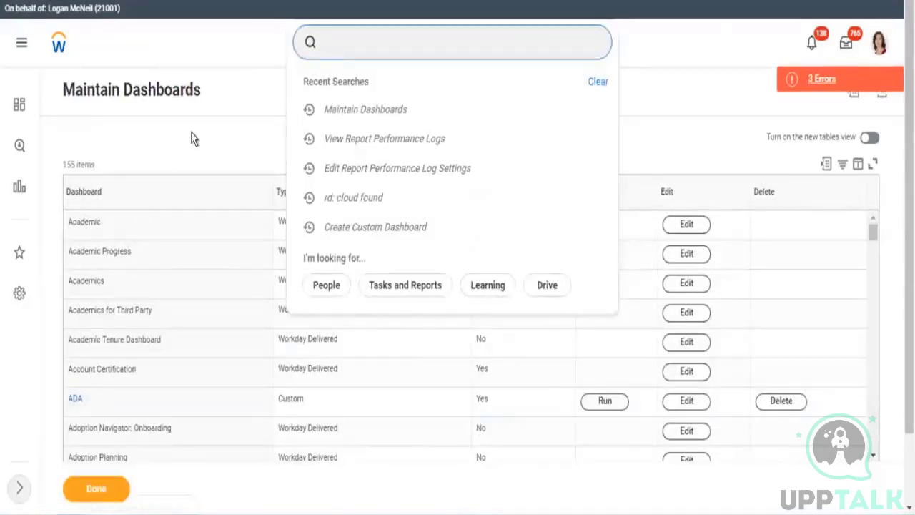
Step: Filter the Maintain Dashboards list to the dashboard Cloud Found - Employee Structure
left_click(108, 190)
left_click(127, 187)
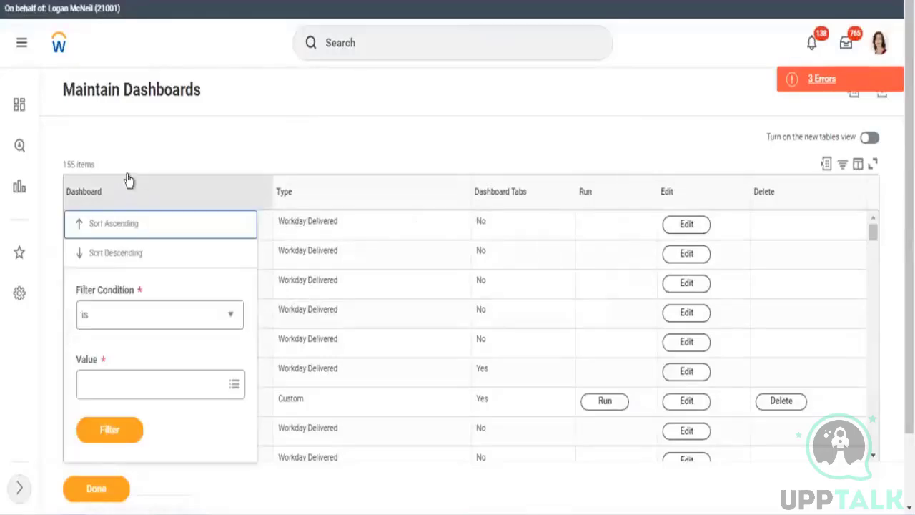
left_click(123, 386)
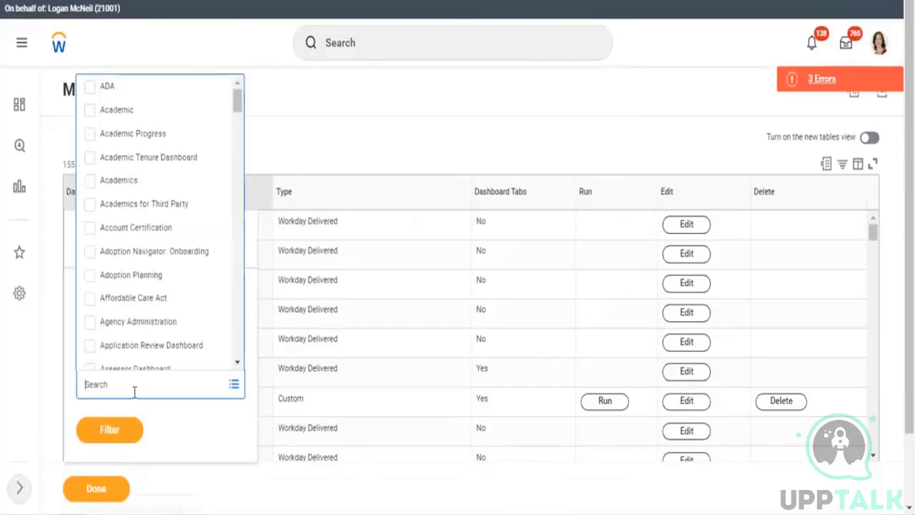
type("Cloud Found - Employee Structure")
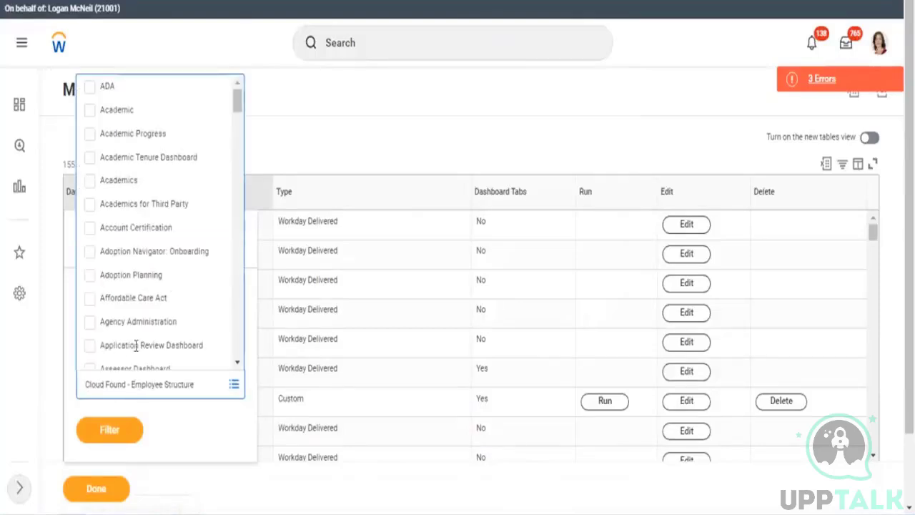
key("Return")
left_click(107, 465)
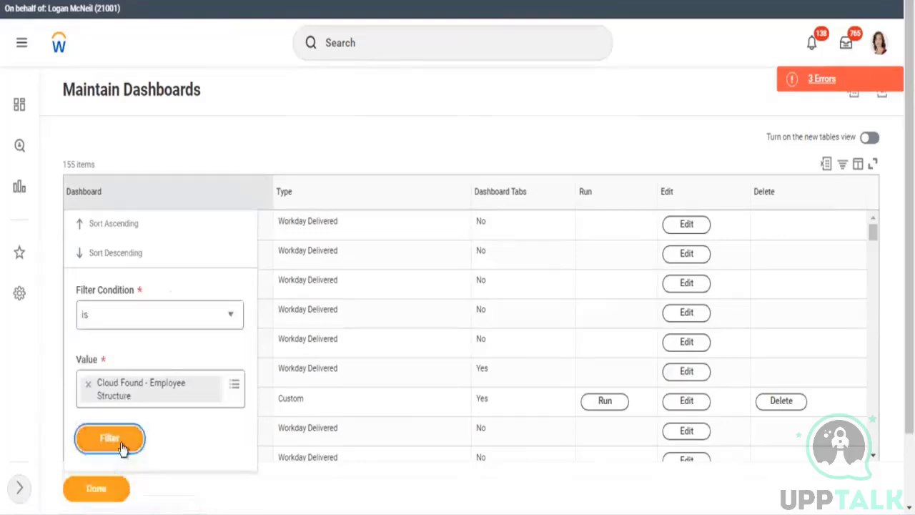
left_click(122, 447)
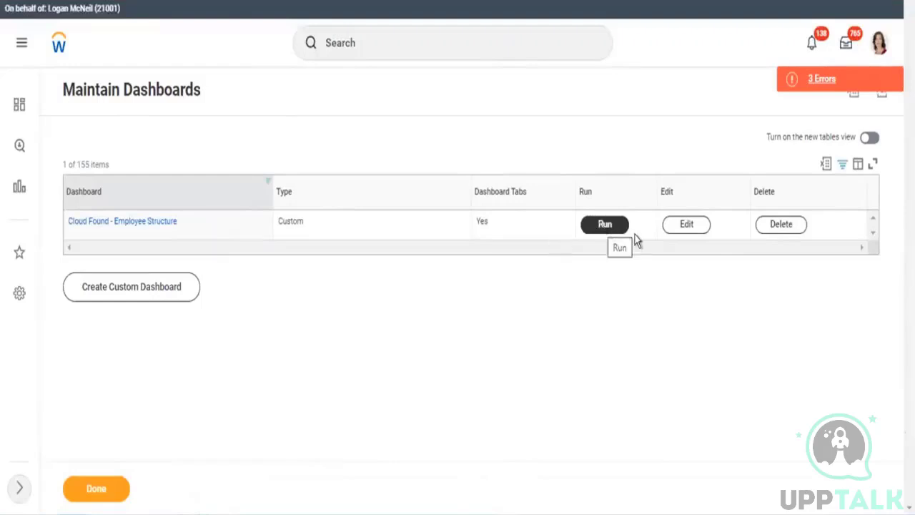
Step: Open the Cloud Found - Employee Structure dashboard for editing and review the worklets on Tab2
left_click(599, 225)
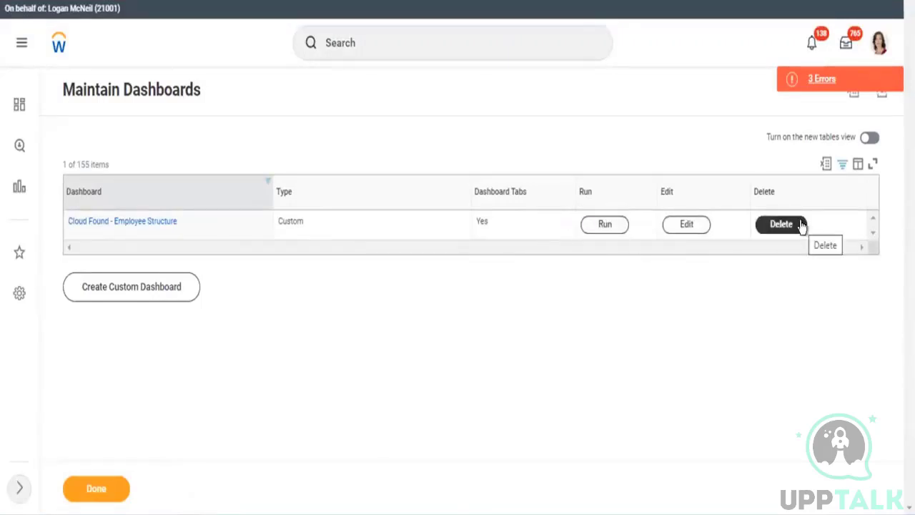
left_click(697, 224)
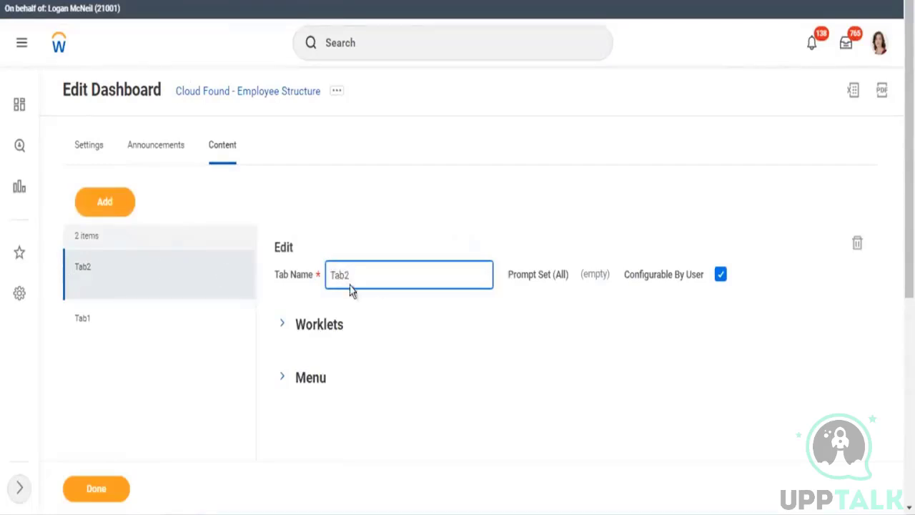
left_click(286, 326)
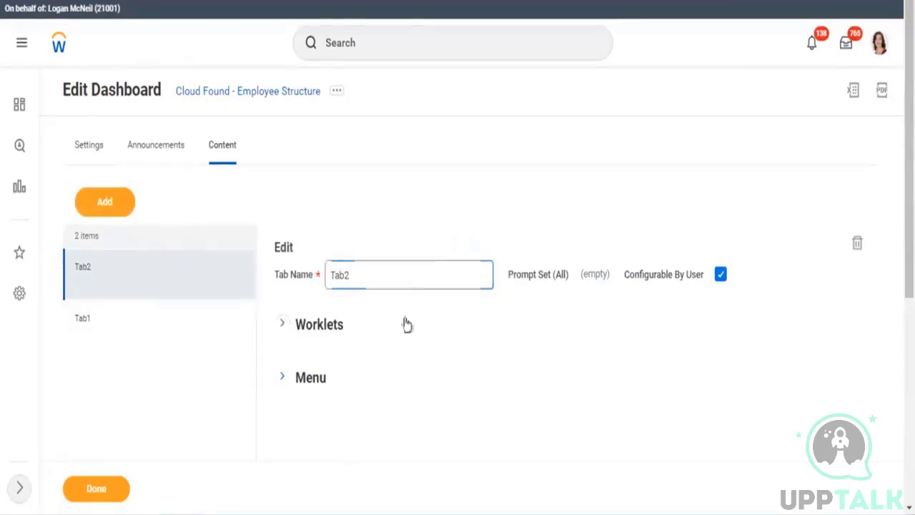
scroll(401, 257, "down", 2)
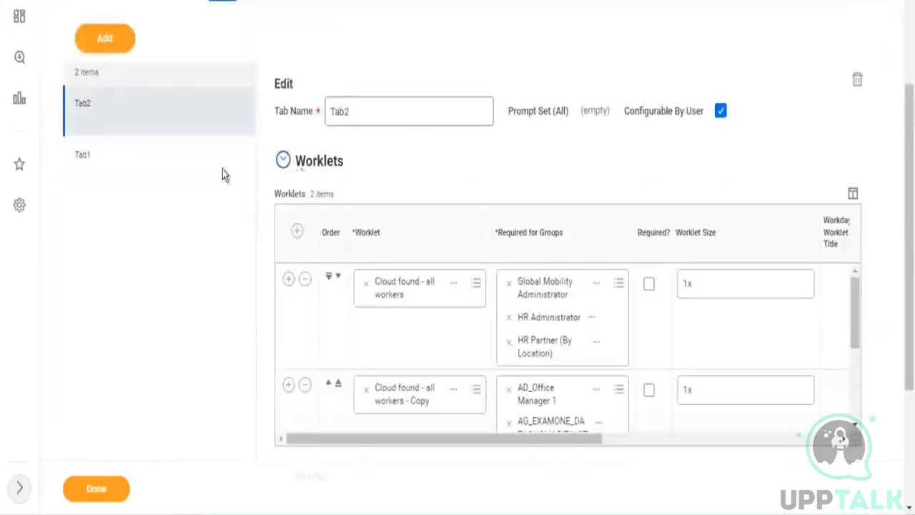
scroll(185, 174, "up", 1)
Step: Delete Tab2 from the dashboard's content and finish editing the dashboard
left_click(131, 198)
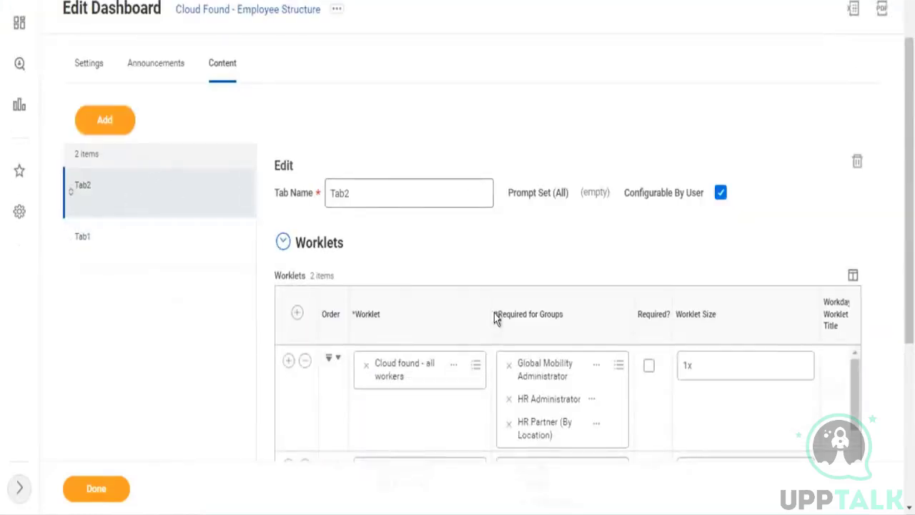
scroll(420, 268, "down", 2)
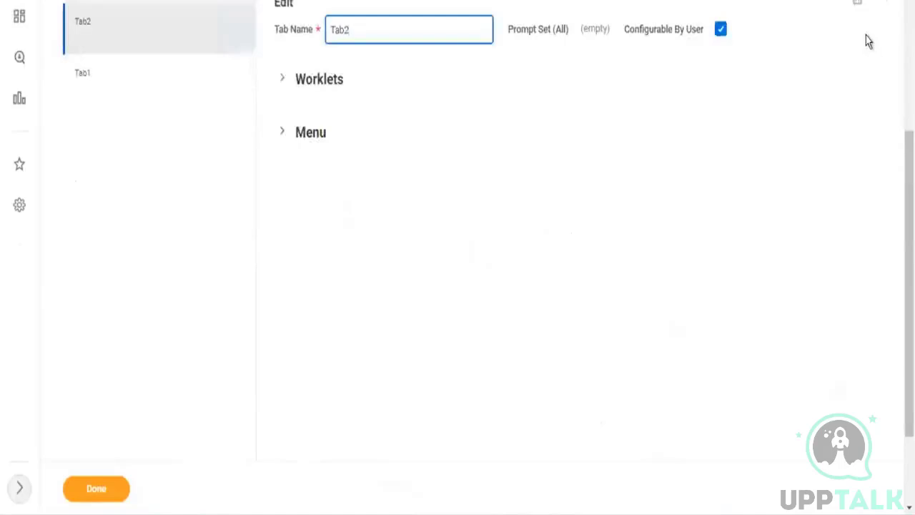
scroll(865, 36, "up", 1)
left_click(858, 80)
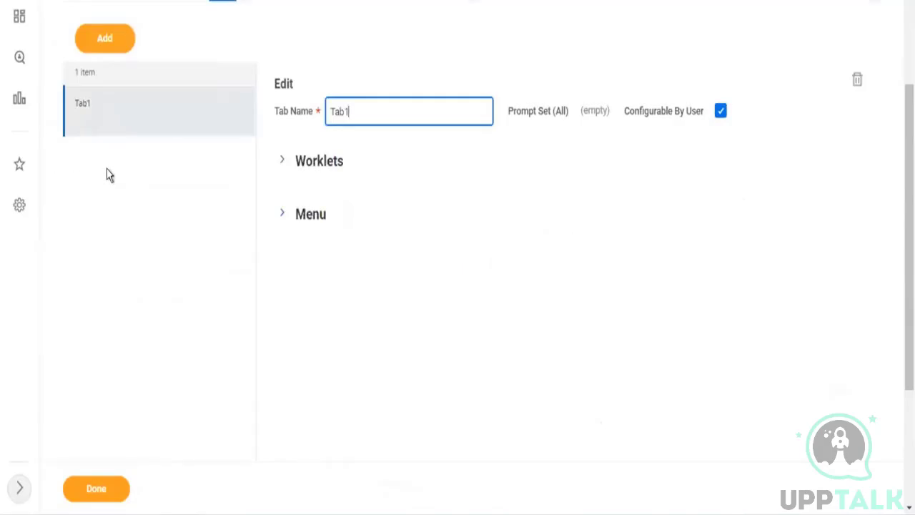
scroll(106, 175, "up", 2)
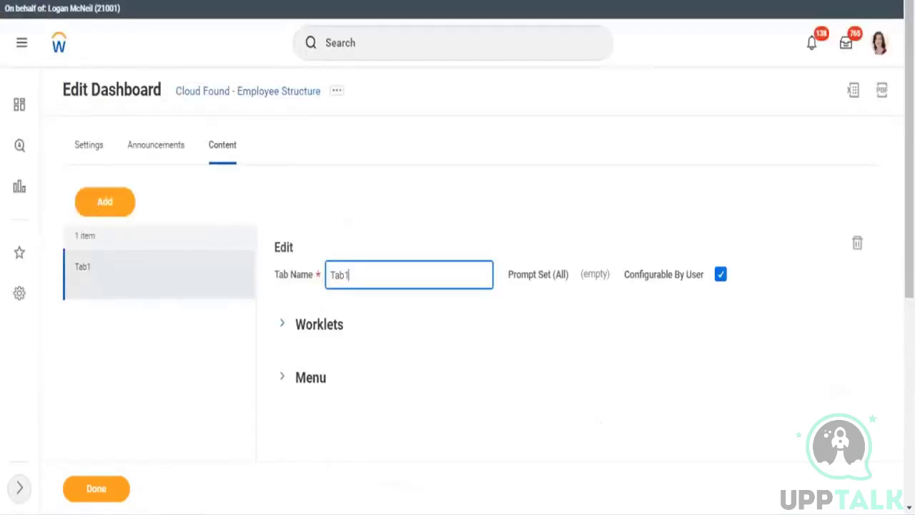
left_click(98, 488)
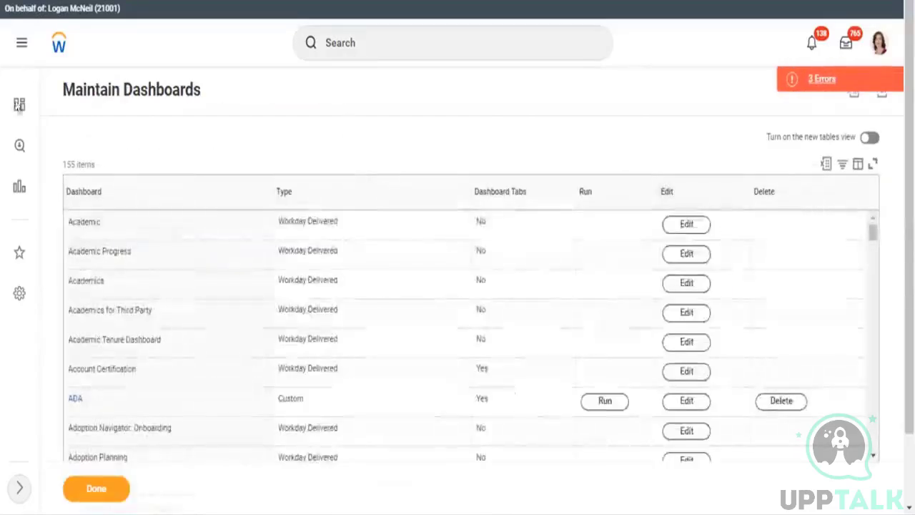
Step: Filter the full Maintain Dashboards list by dashboard name again, using Cloud Found - Employee Structure
left_click(108, 187)
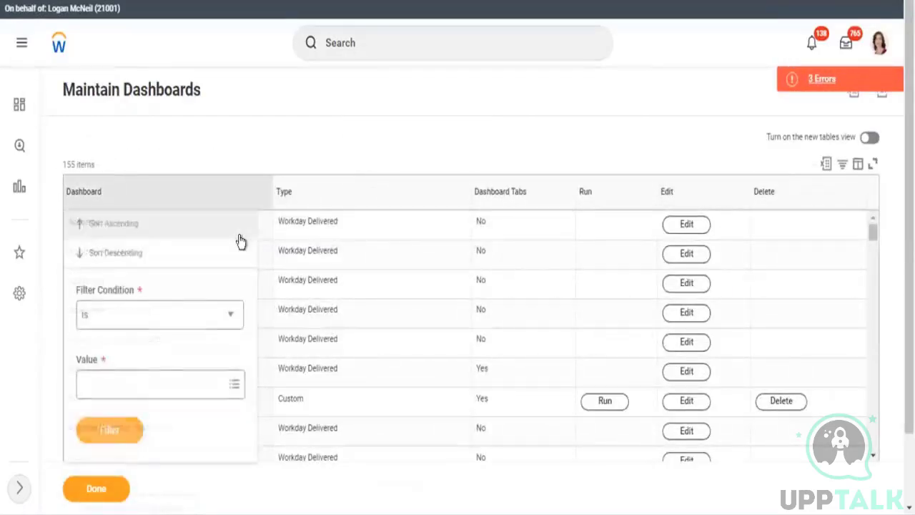
left_click(153, 377)
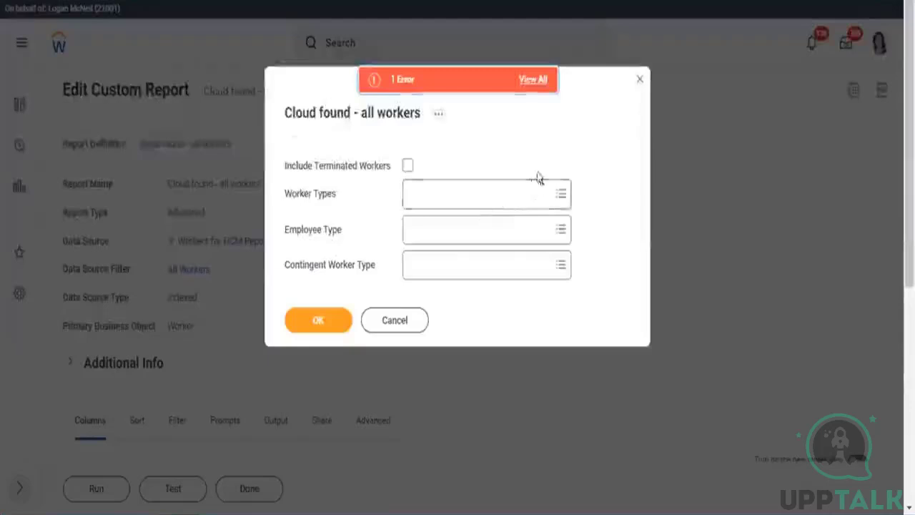
left_click_drag(287, 229, 343, 230)
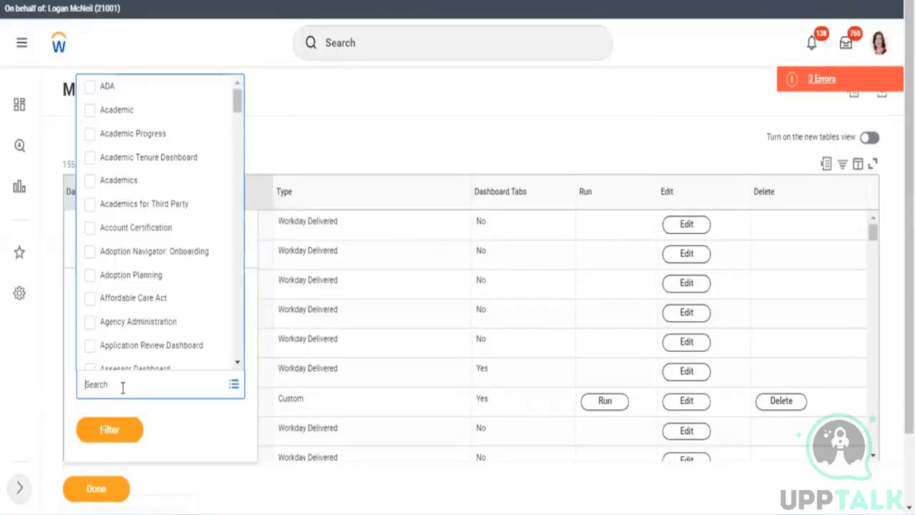
type("Cloud Fourn - Employee Structure")
key("Return")
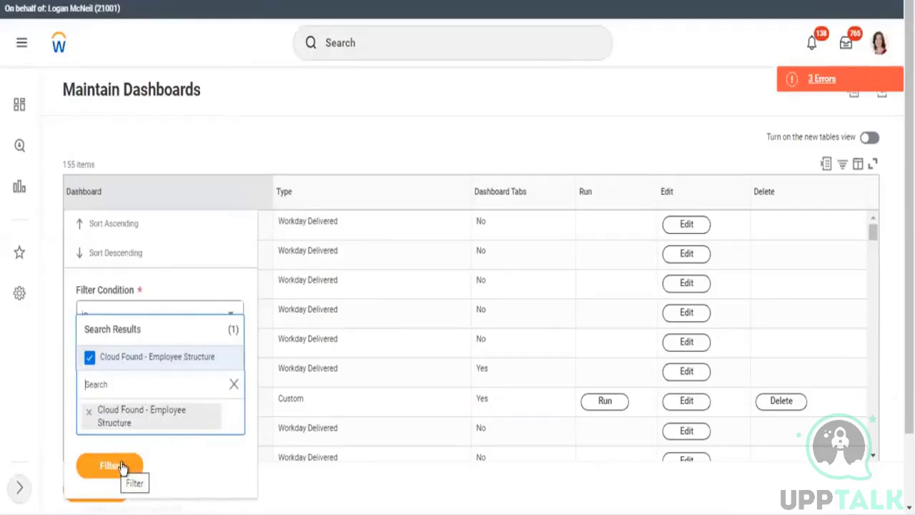
left_click(114, 464)
left_click(111, 439)
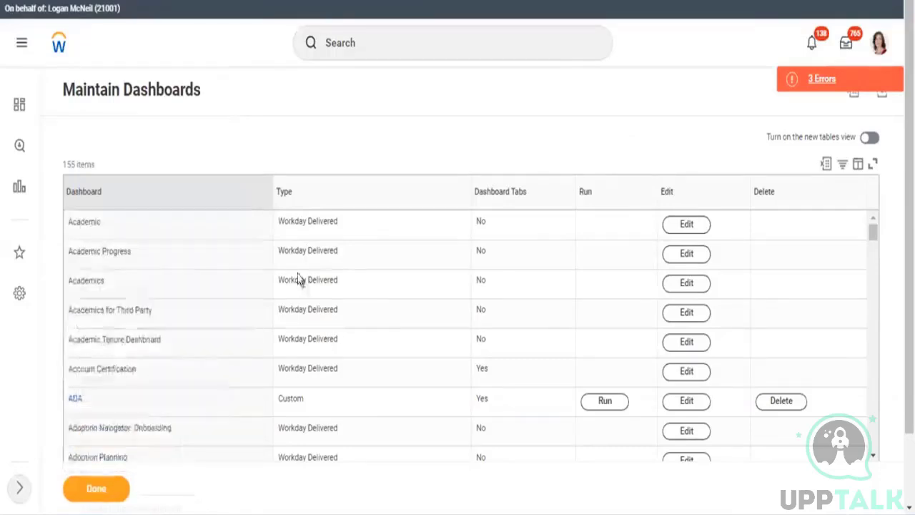
Step: Open the filtered dashboard for editing and turn off Configurable By User for Tab1
left_click(688, 227)
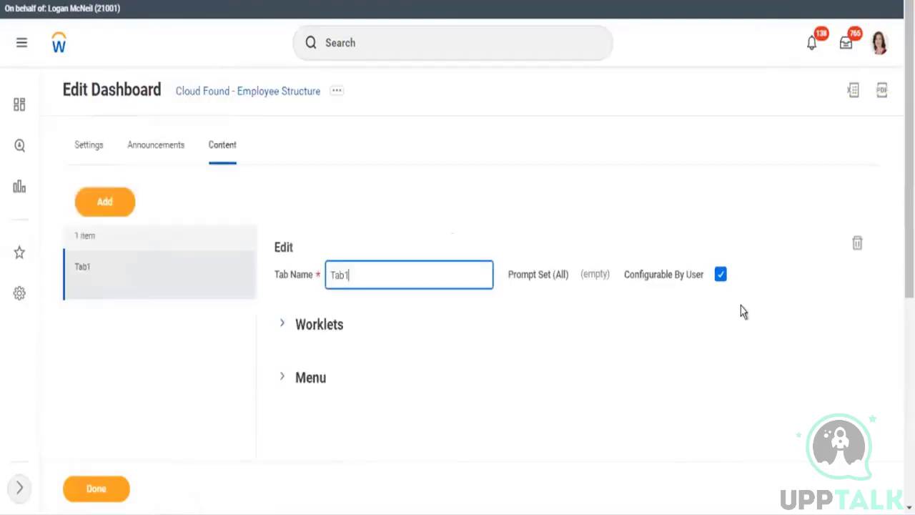
left_click(720, 275)
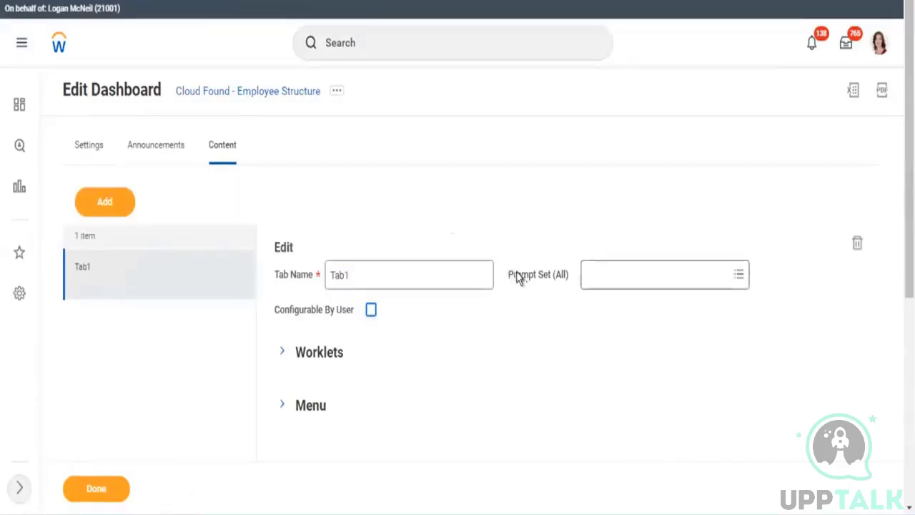
Step: Set the prompt set of Tab1 to Country for Tenant Analysis
left_click_drag(509, 277, 554, 277)
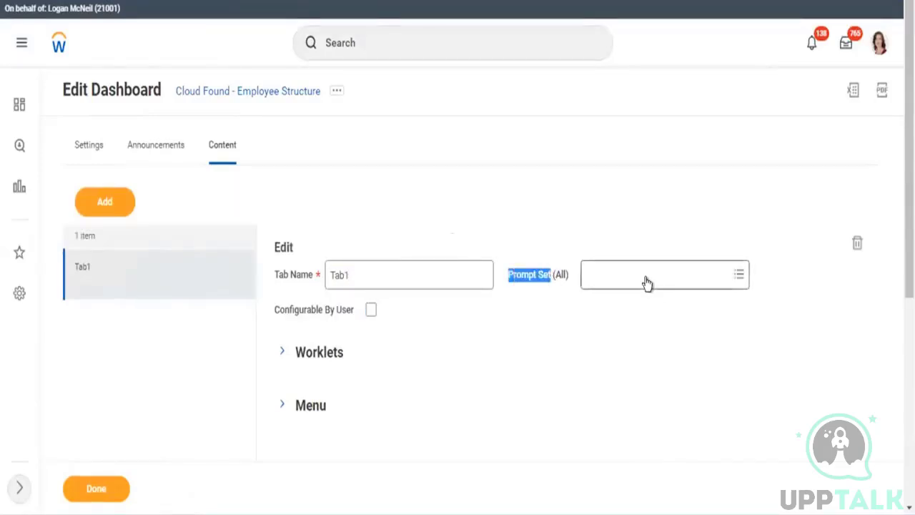
left_click(645, 278)
left_click(607, 200)
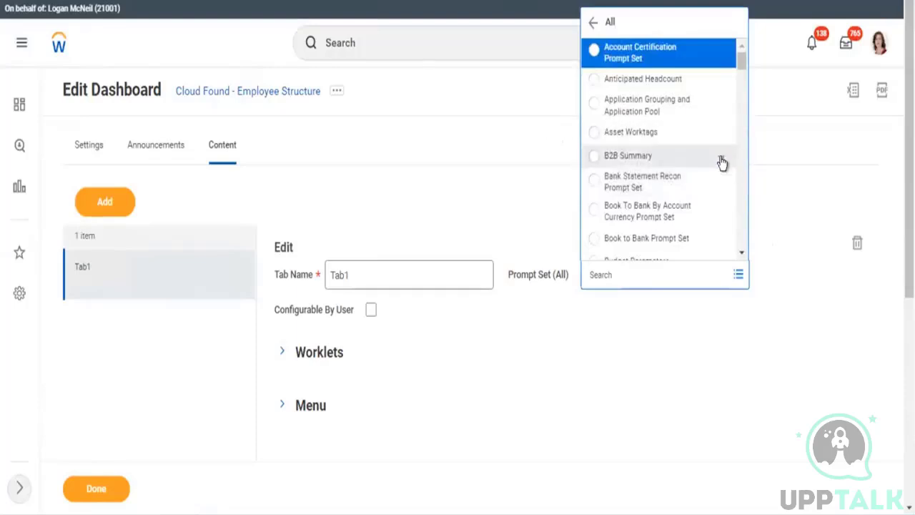
scroll(708, 154, "down", 5)
scroll(671, 149, "down", 6)
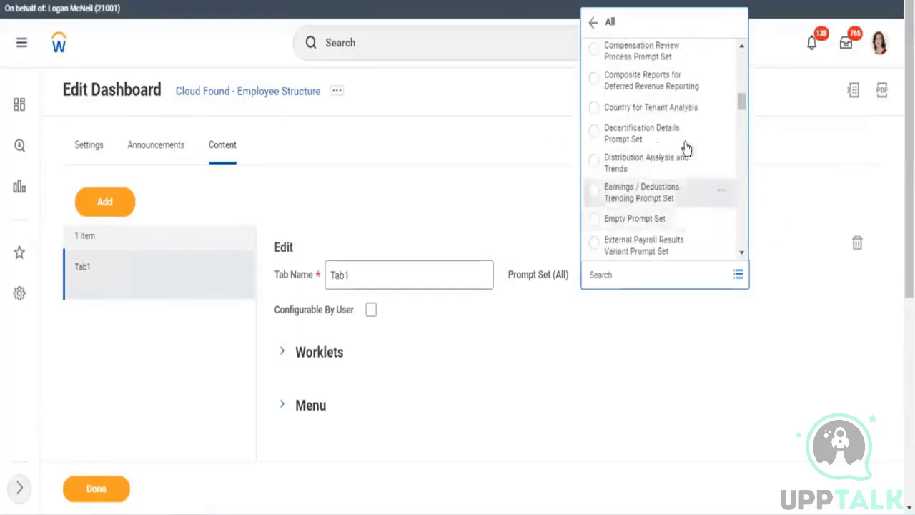
scroll(697, 165, "down", 2)
scroll(686, 157, "up", 2)
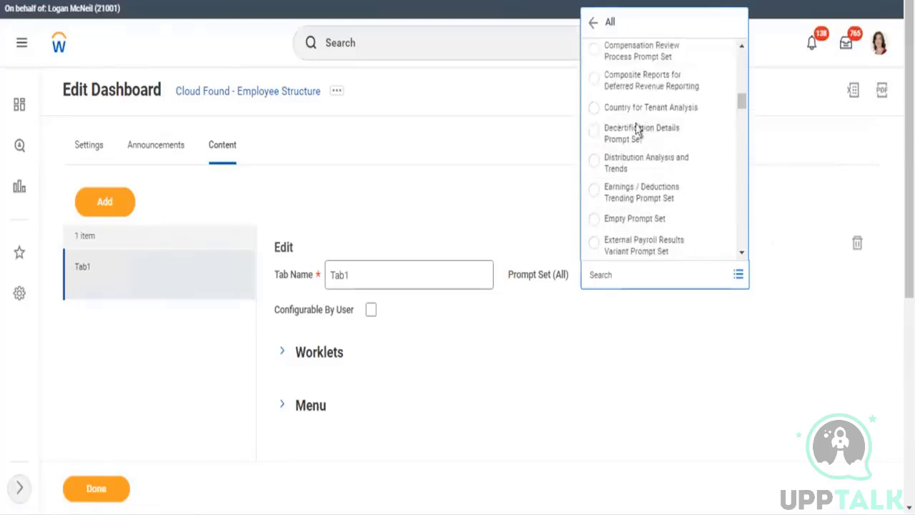
left_click(594, 111)
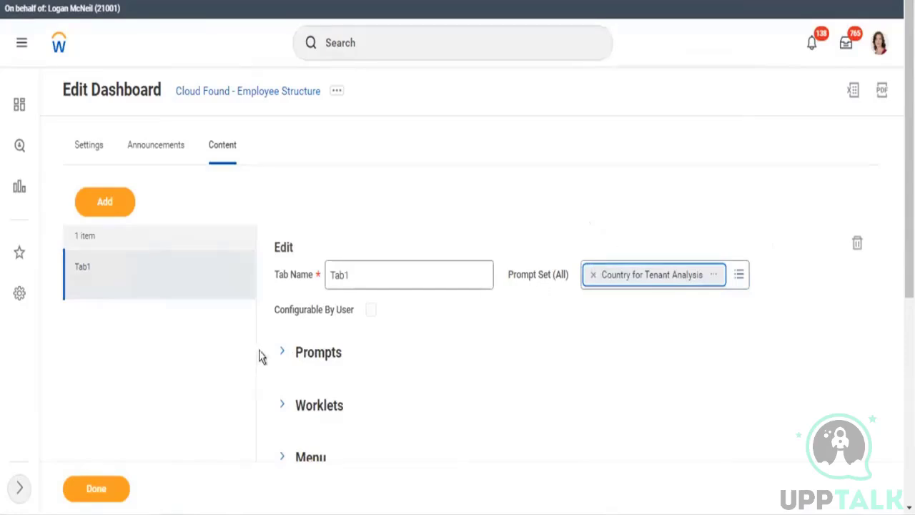
Step: Set the default type of Tab1's Country / Territory prompt to Specify default value
left_click(282, 353)
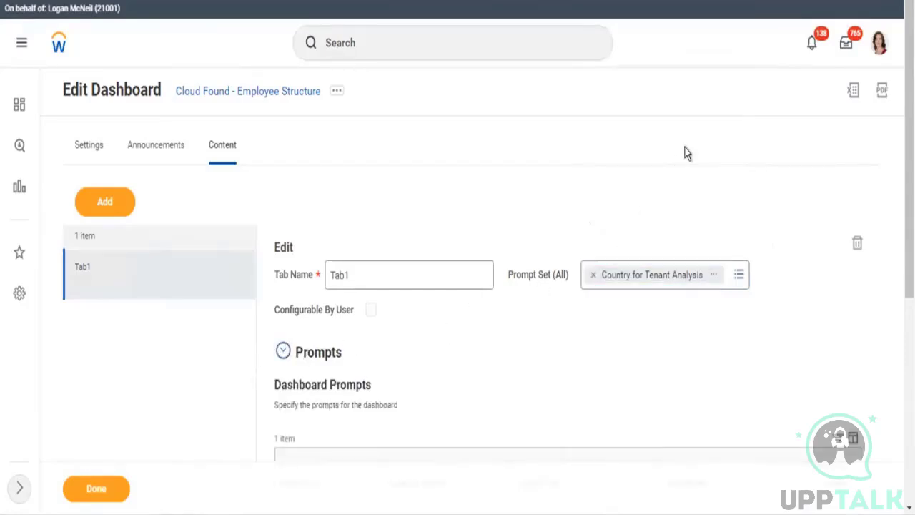
scroll(686, 150, "down", 3)
scroll(332, 391, "down", 1)
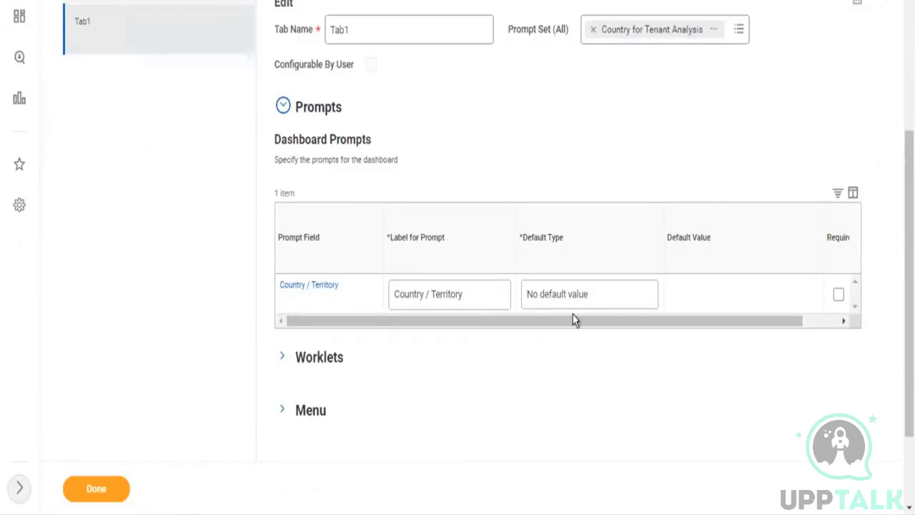
scroll(472, 271, "right", 2)
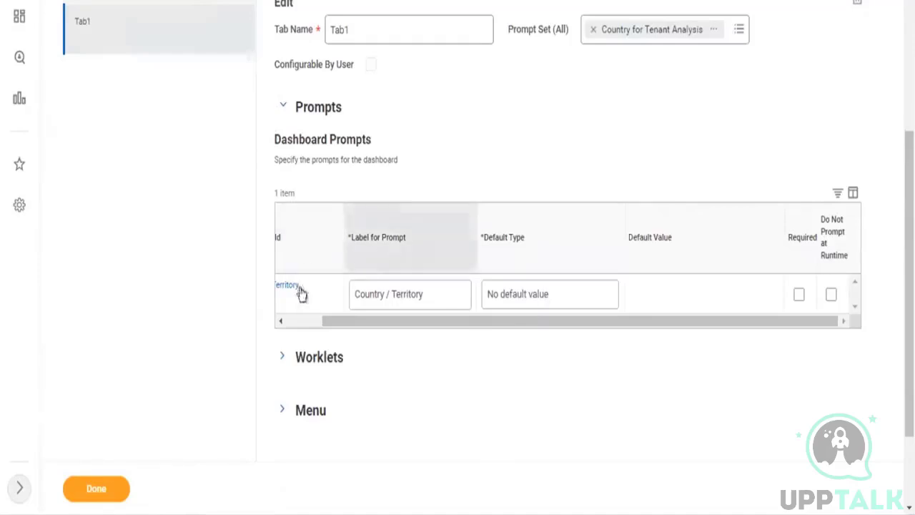
left_click_drag(364, 320, 302, 362)
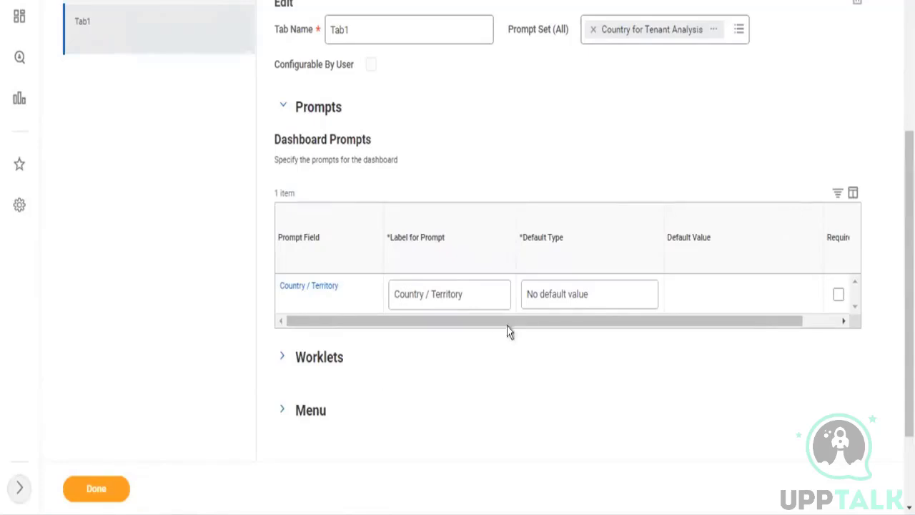
scroll(574, 322, "right", 1)
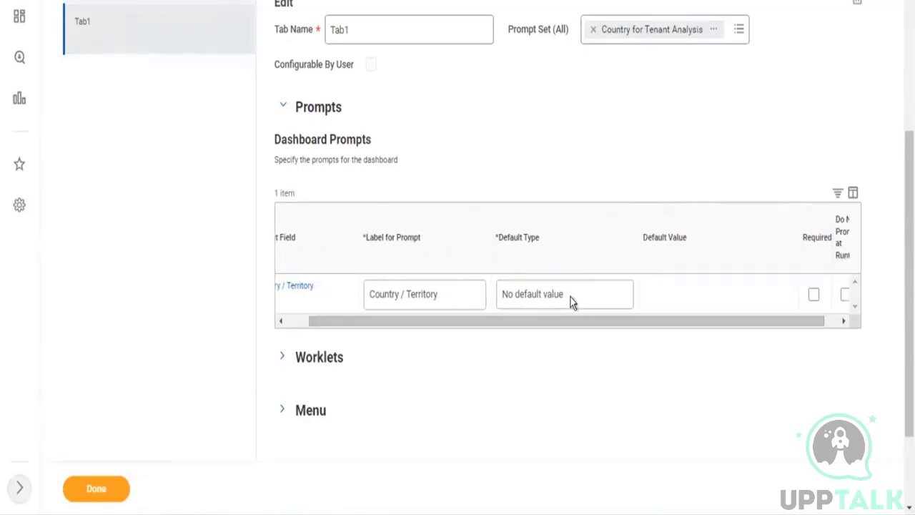
left_click(536, 304)
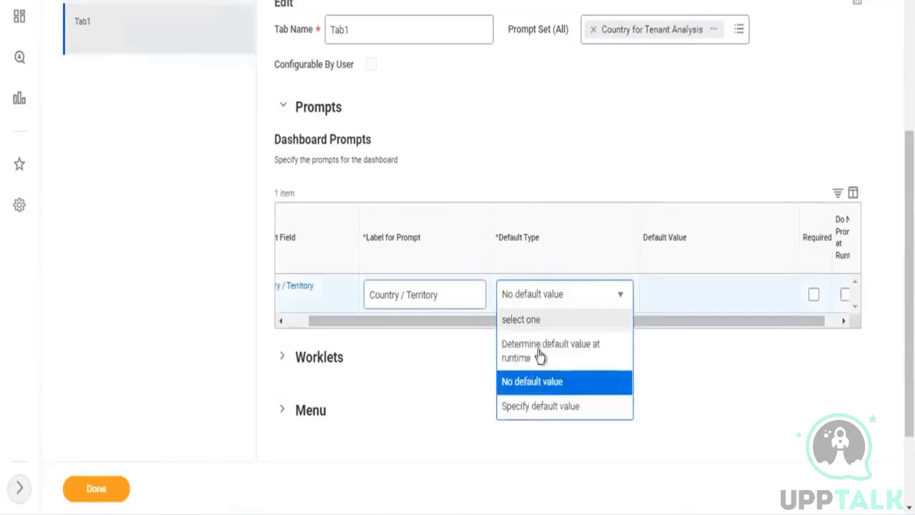
left_click(529, 406)
Step: Choose India as the default value of the Country / Territory prompt
left_click(670, 300)
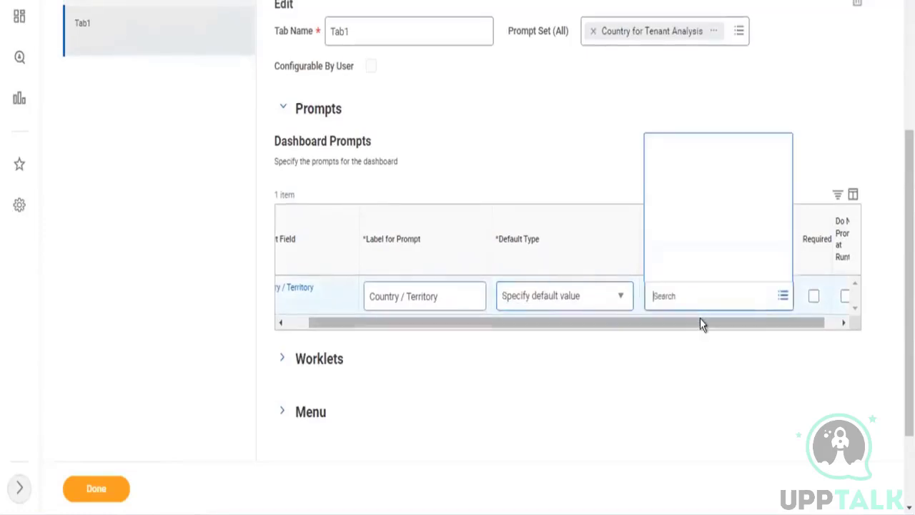
type("india?")
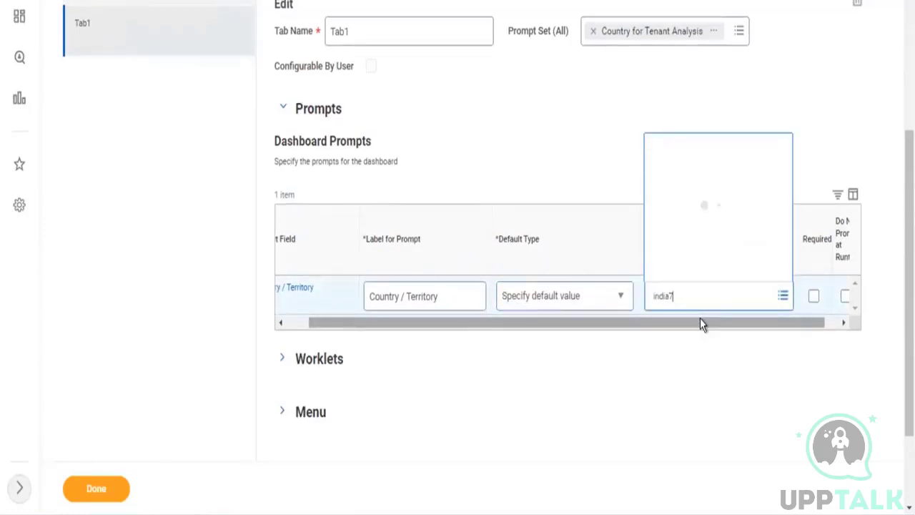
key("Right")
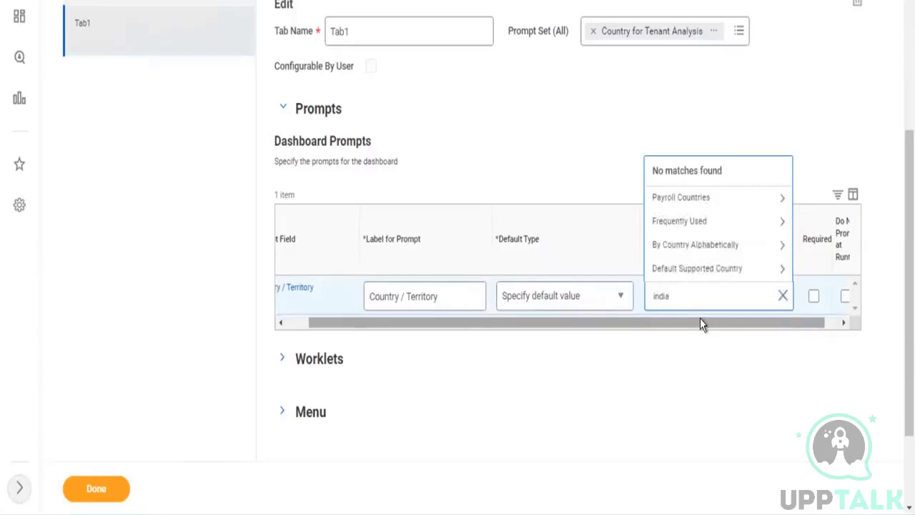
key("Return")
left_click(664, 246)
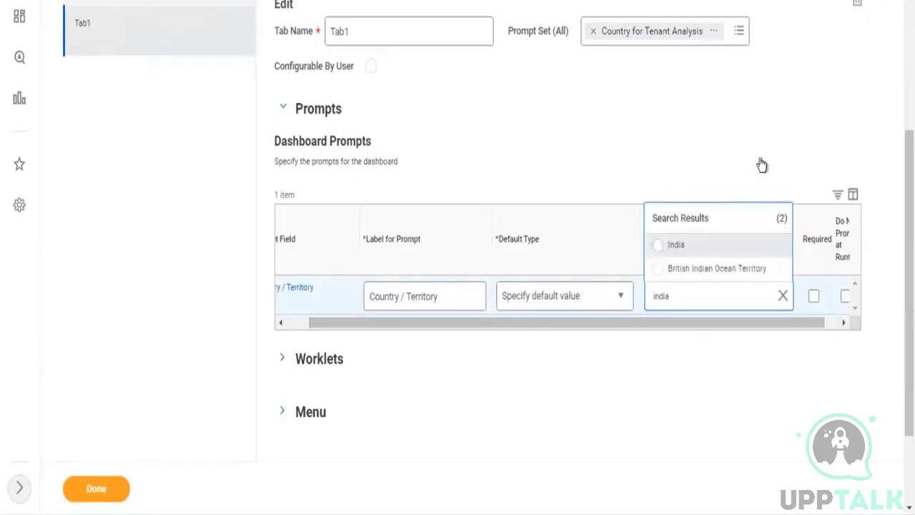
left_click(800, 70)
left_click(833, 82)
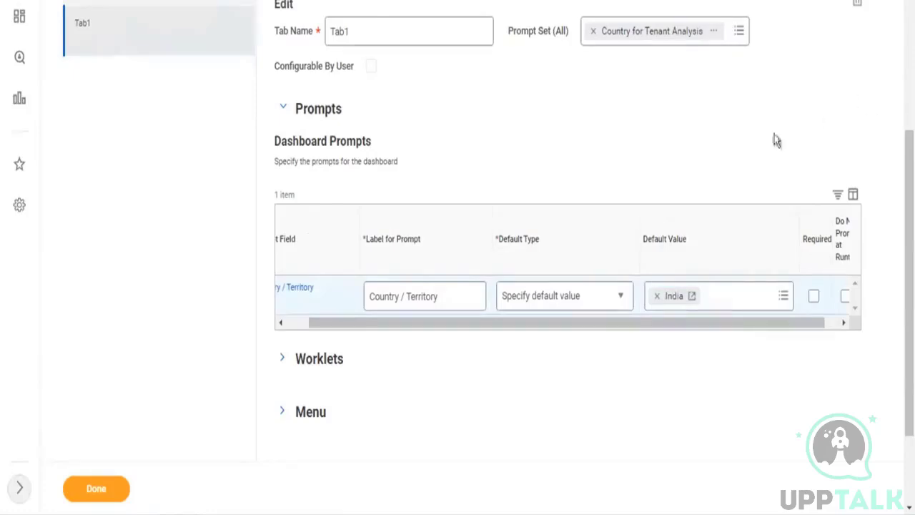
Step: Leave the Country / Territory prompt not required, finish editing the dashboard and close the Maintain Dashboards list
left_click_drag(738, 325, 816, 318)
left_click(799, 295)
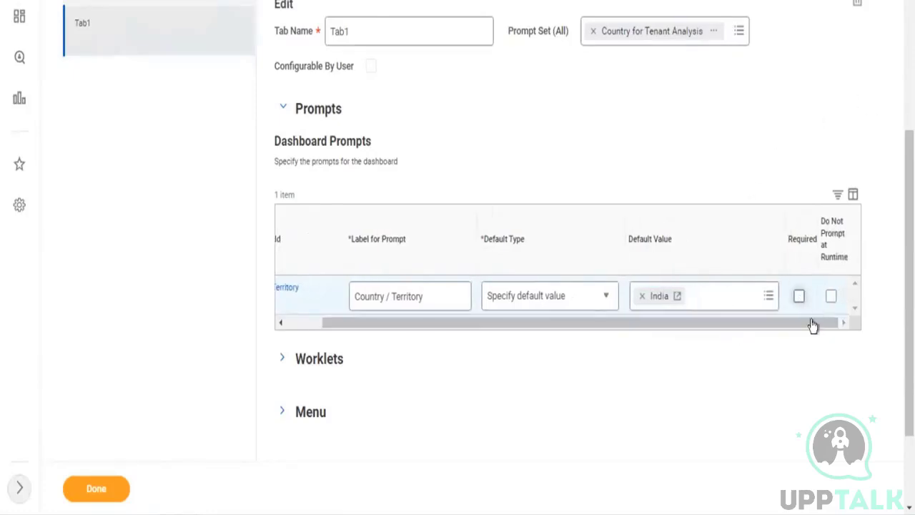
left_click(798, 296)
left_click(91, 492)
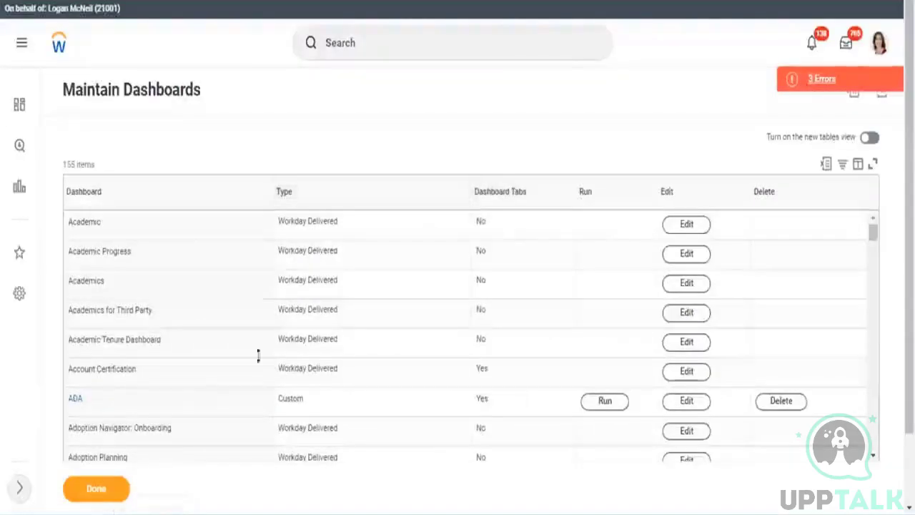
left_click(97, 492)
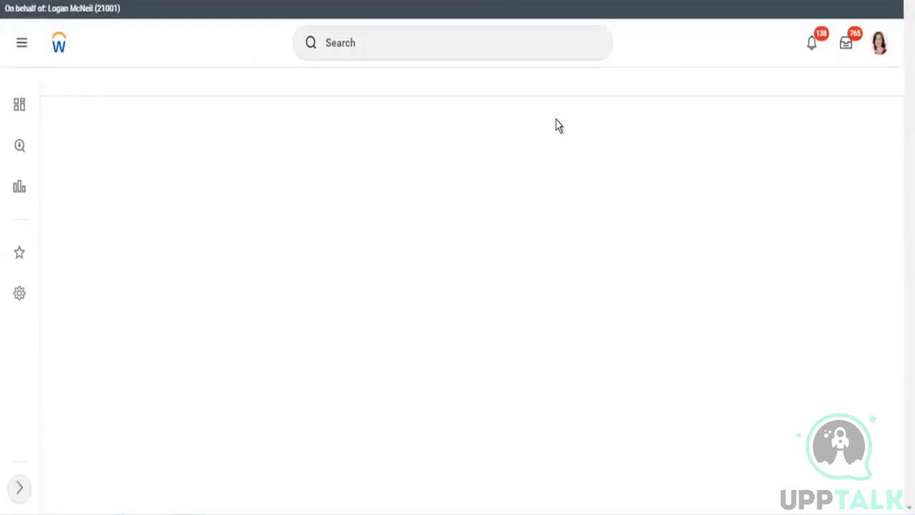
Step: Open the Cloud Found - Employee Structure dashboard from the recent searches and review the Country / Territory prompt on Tab1
left_click(351, 41)
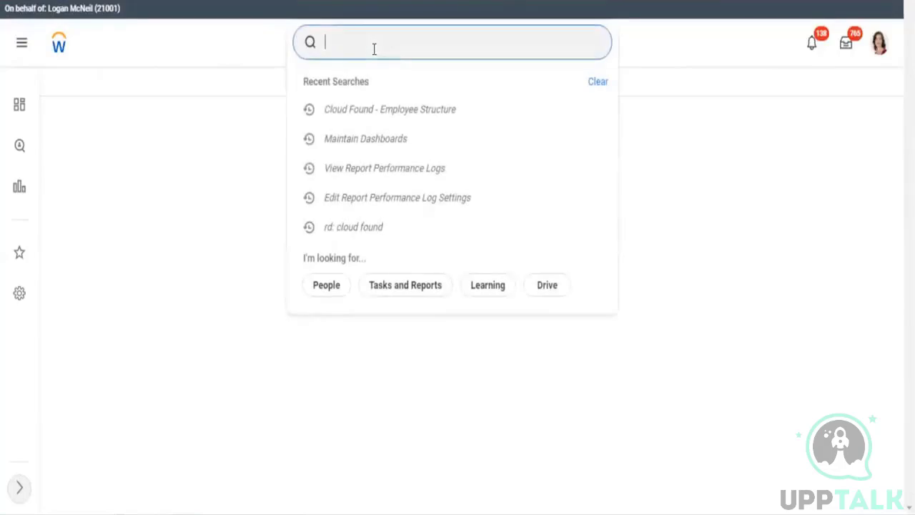
left_click(384, 113)
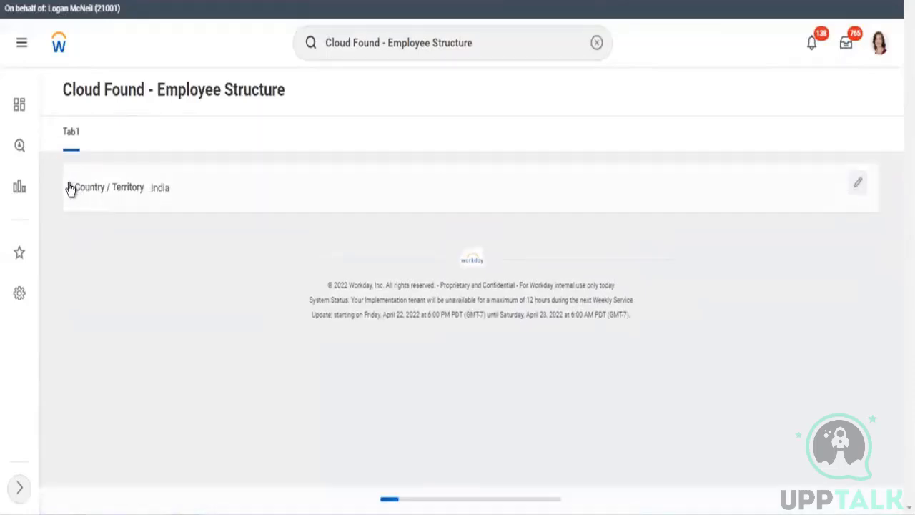
left_click_drag(75, 187, 155, 190)
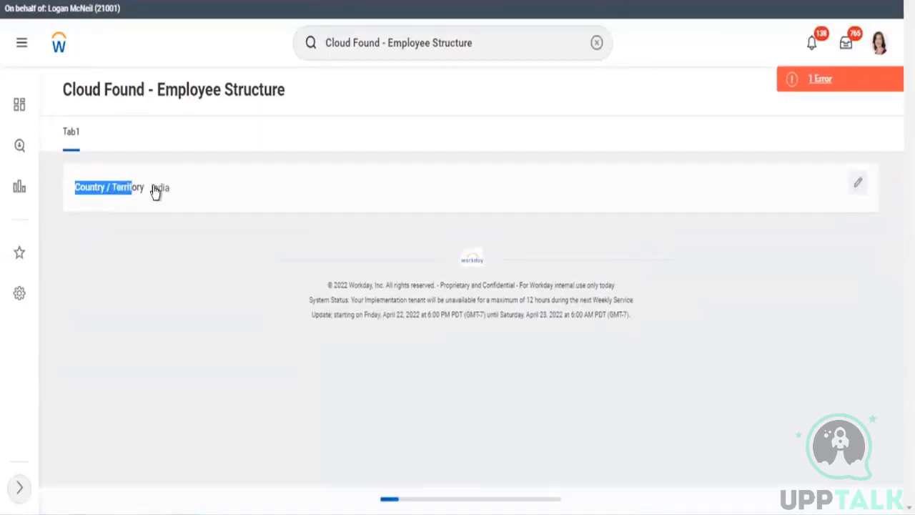
left_click(860, 181)
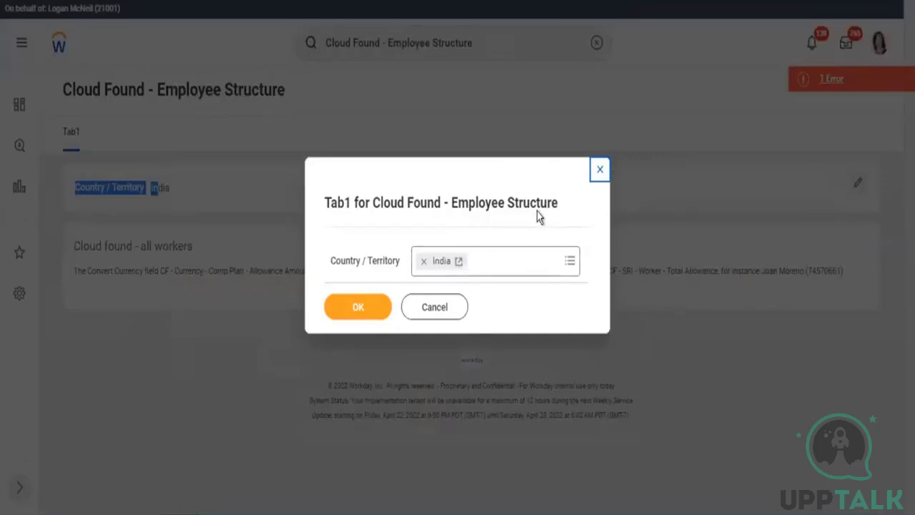
left_click(601, 173)
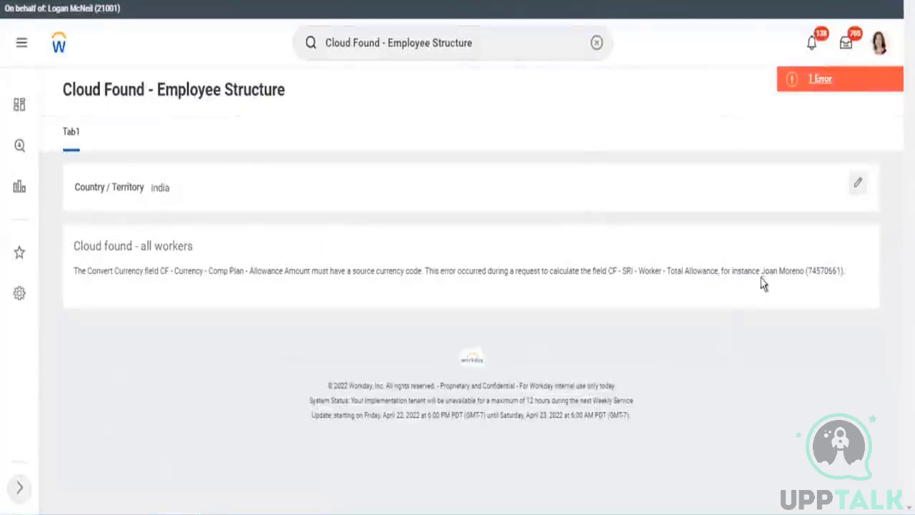
triple_click(158, 187)
left_click(785, 194)
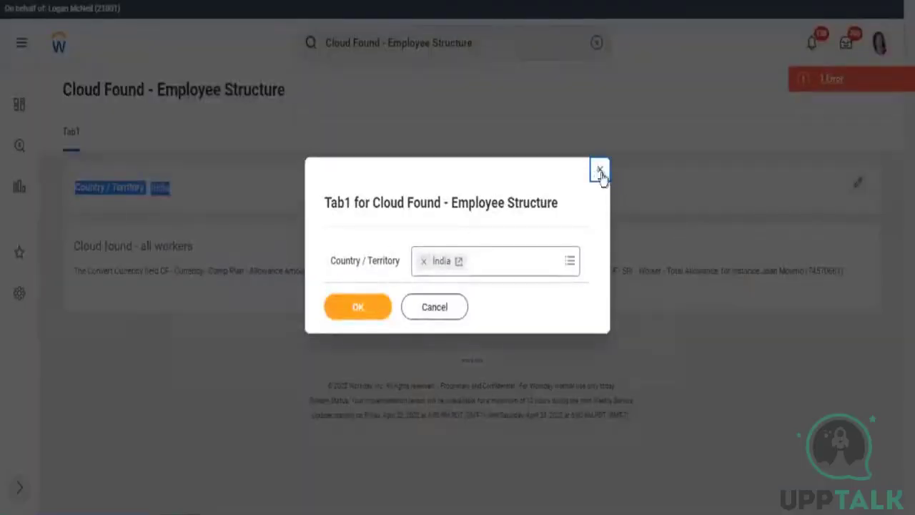
left_click(600, 172)
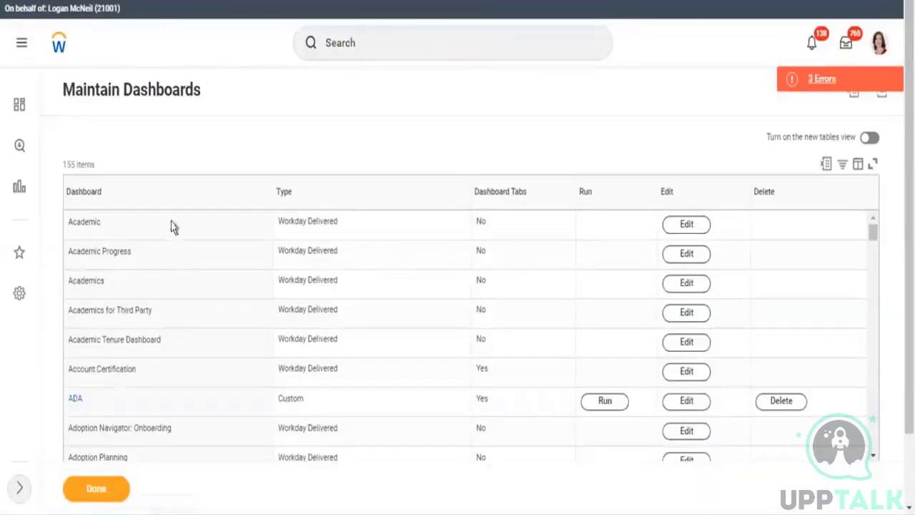
Step: Return to editing the dashboard and examine Tab1's worklet settings through to the prompt mapping option
left_click(93, 491)
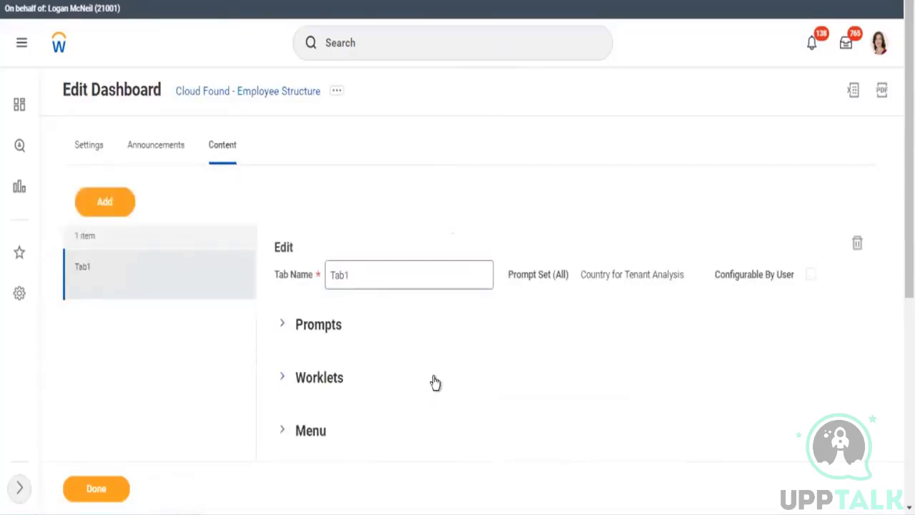
left_click(478, 368)
scroll(637, 253, "down", 3)
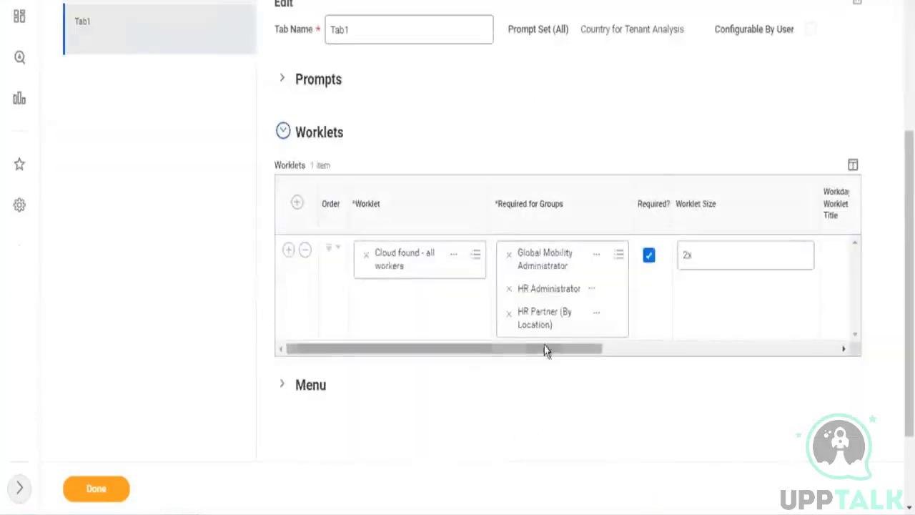
left_click_drag(545, 350, 732, 323)
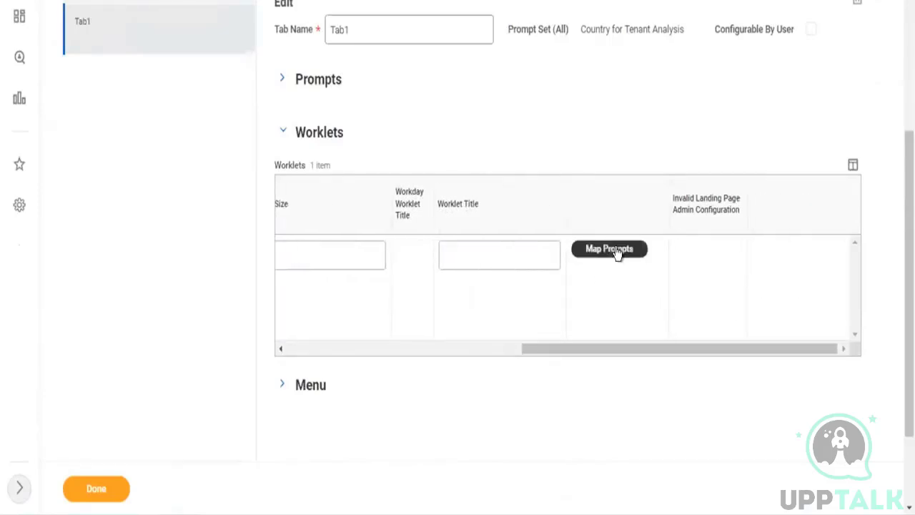
scroll(171, 193, "up", 4)
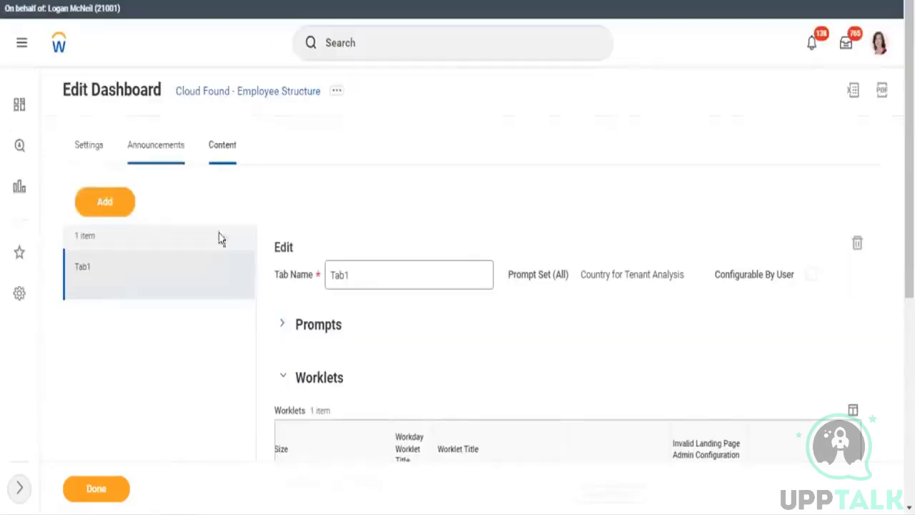
Step: Add a new tab to the dashboard content and give it the Cloud found - all workers worklet
left_click(118, 203)
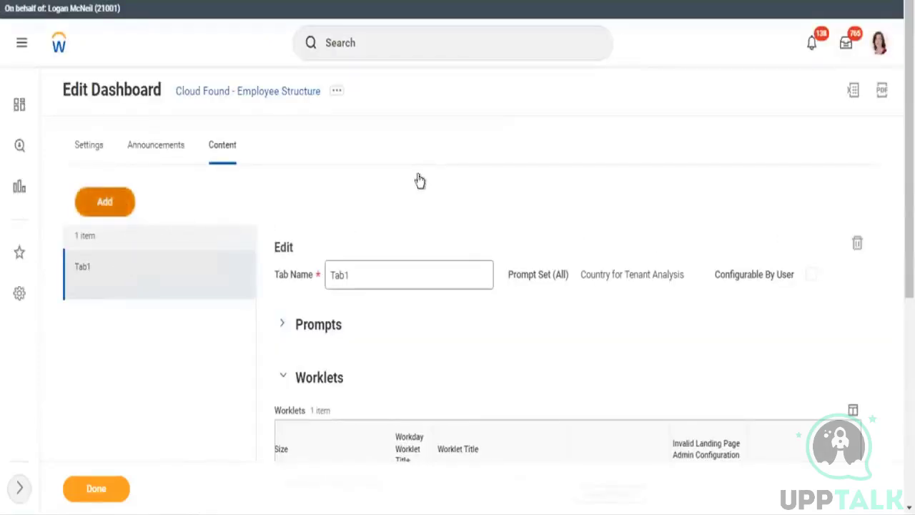
scroll(665, 226, "down", 1)
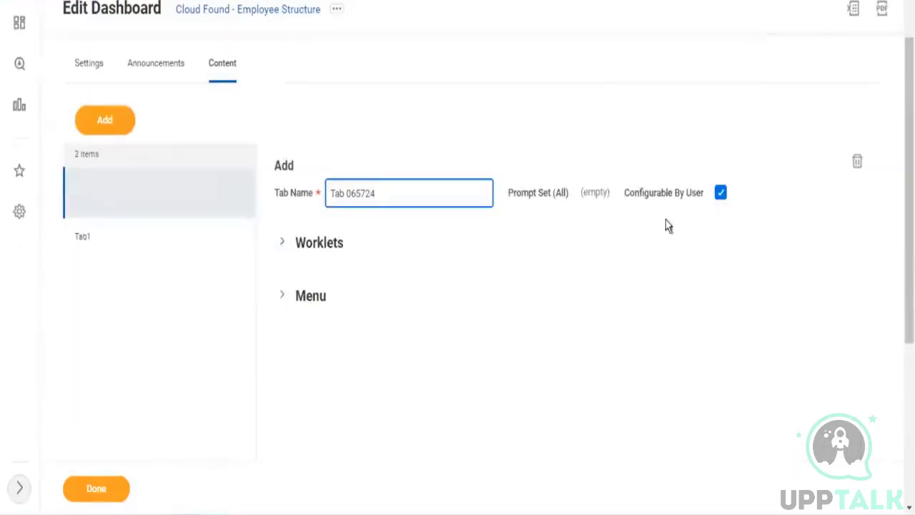
left_click(283, 243)
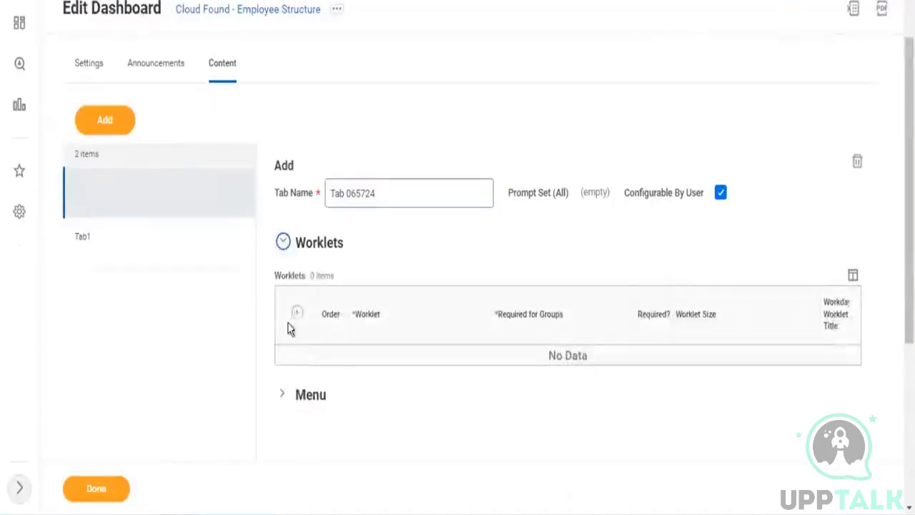
left_click(296, 313)
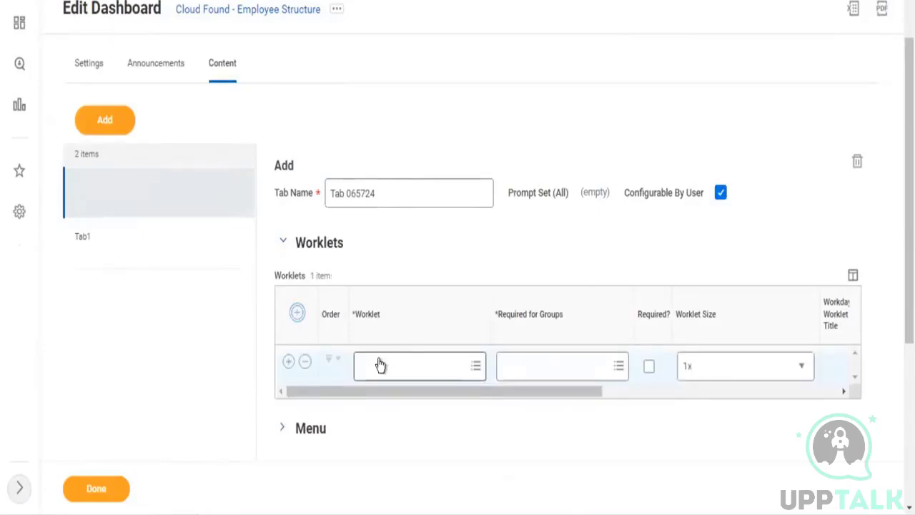
left_click(384, 364)
left_click(386, 316)
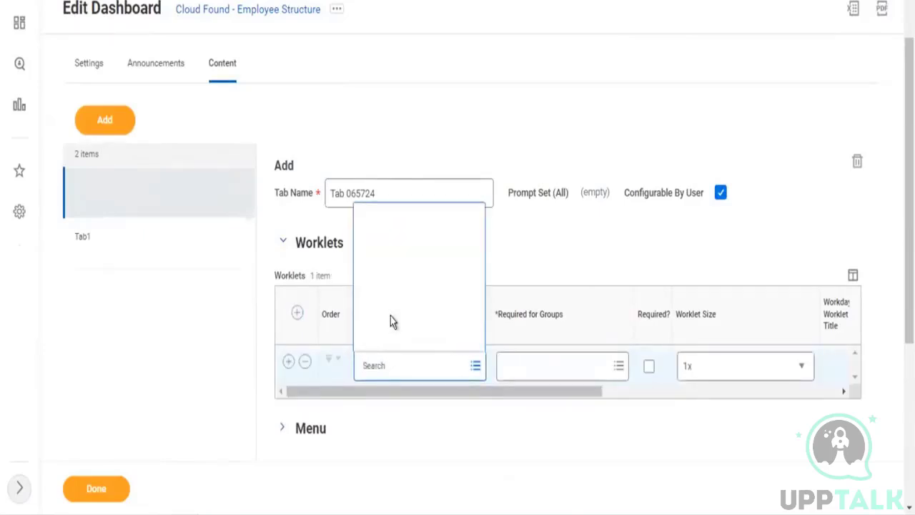
left_click(400, 317)
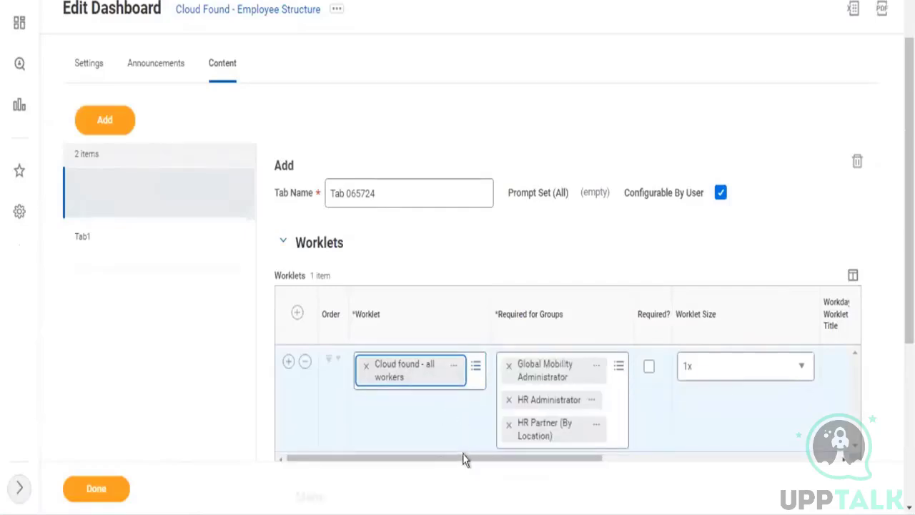
left_click_drag(463, 458, 860, 462)
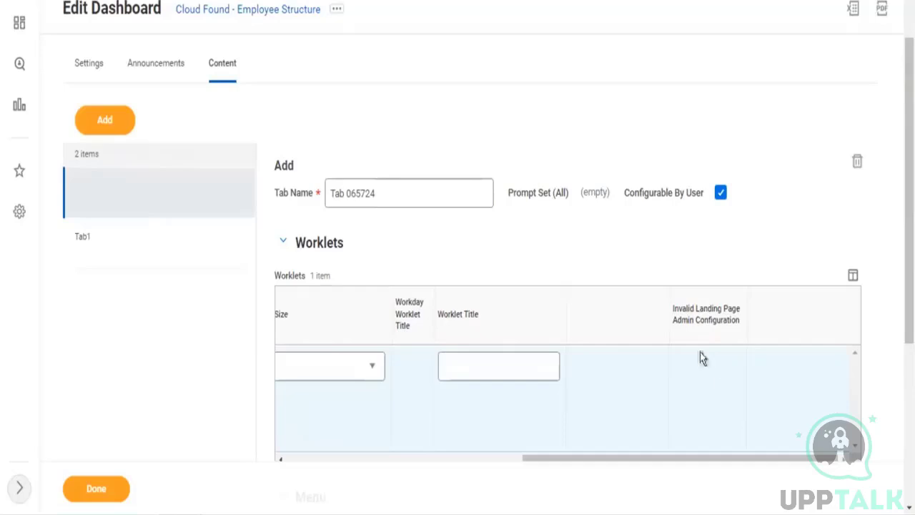
Step: Return to Tab1, check its Country / Territory prompt, and open the prompt mapping for the Cloud found - all workers worklet
left_click(71, 231)
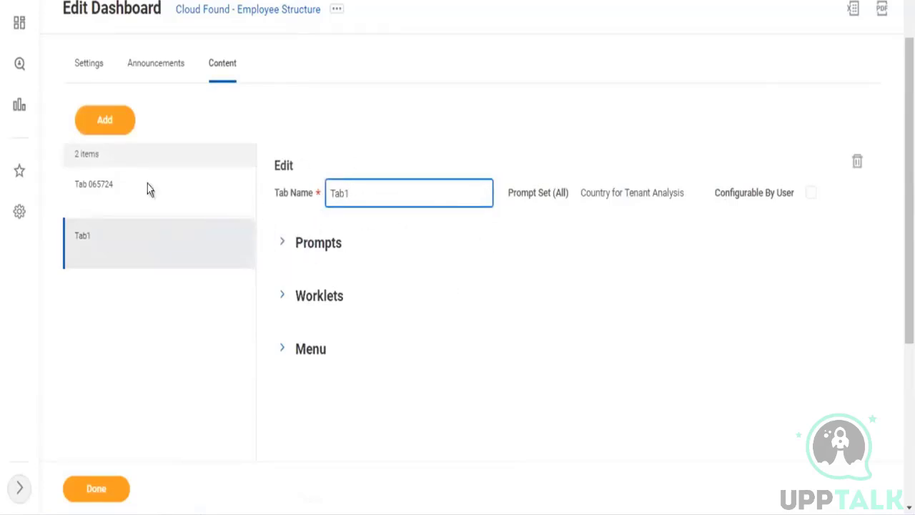
left_click(280, 243)
scroll(567, 332, "down", 2)
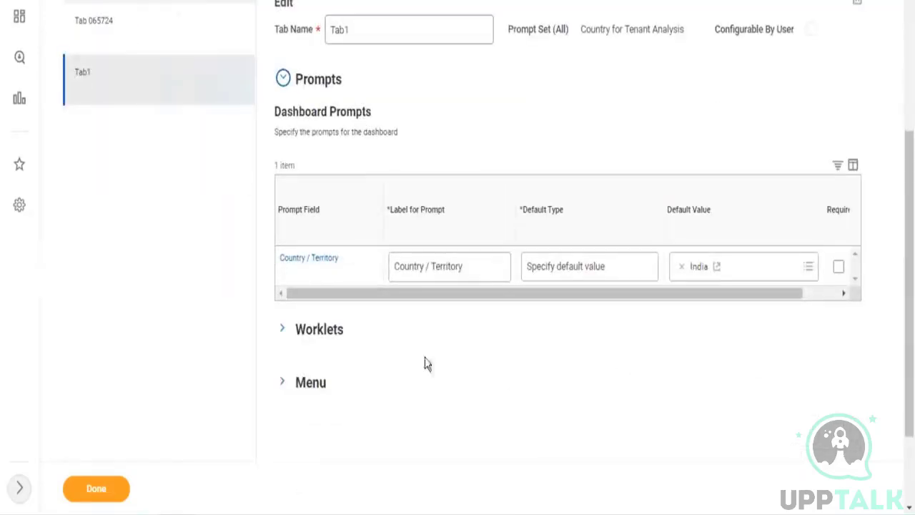
left_click(280, 329)
scroll(479, 357, "down", 2)
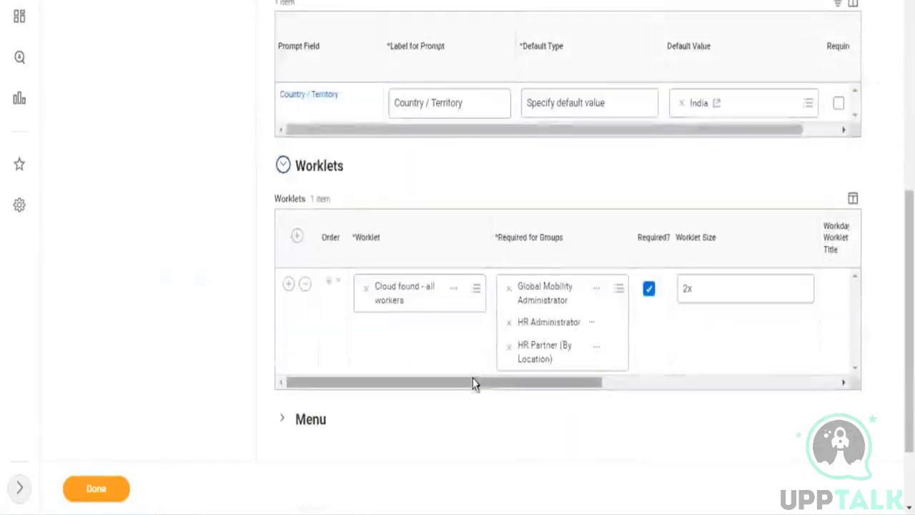
left_click_drag(474, 382, 767, 416)
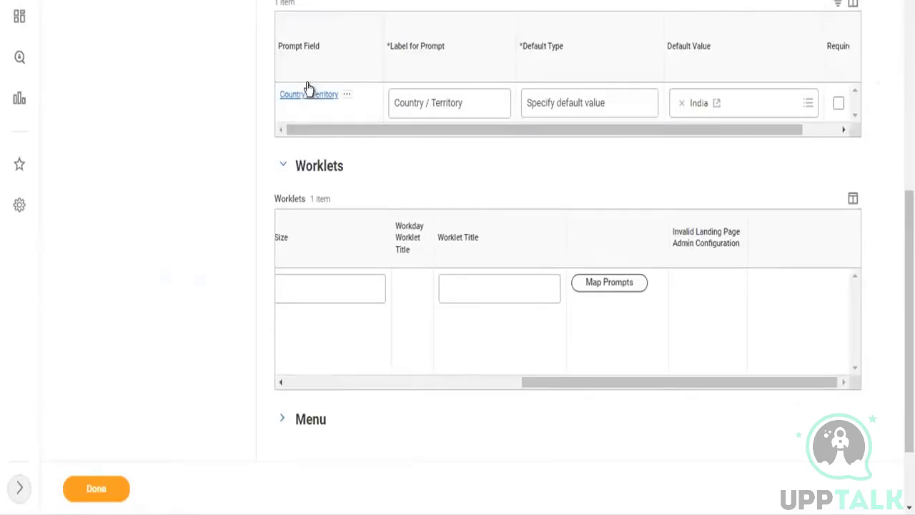
left_click(615, 283)
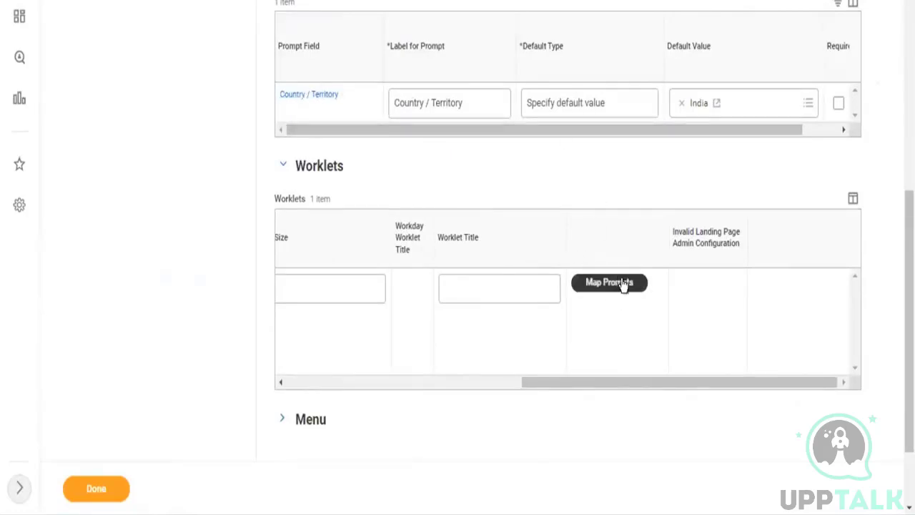
left_click(644, 286)
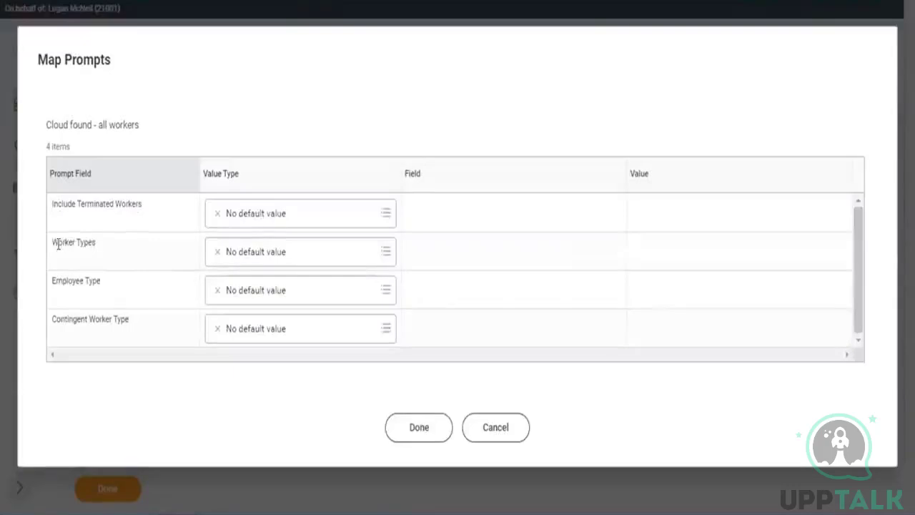
Step: Set the Worker Types value type to Use Value from Dashboard Prompt and check which dashboard prompt fields it offers
left_click_drag(58, 243, 84, 243)
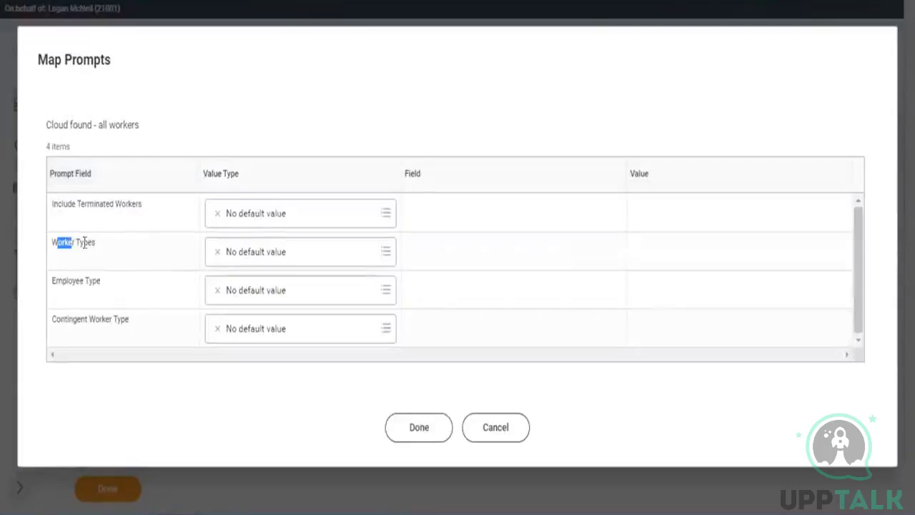
left_click(385, 254)
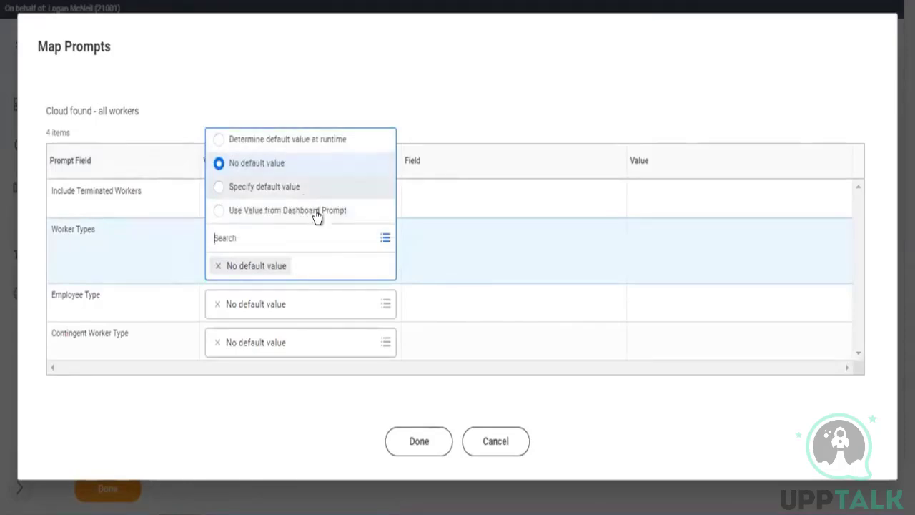
left_click(225, 214)
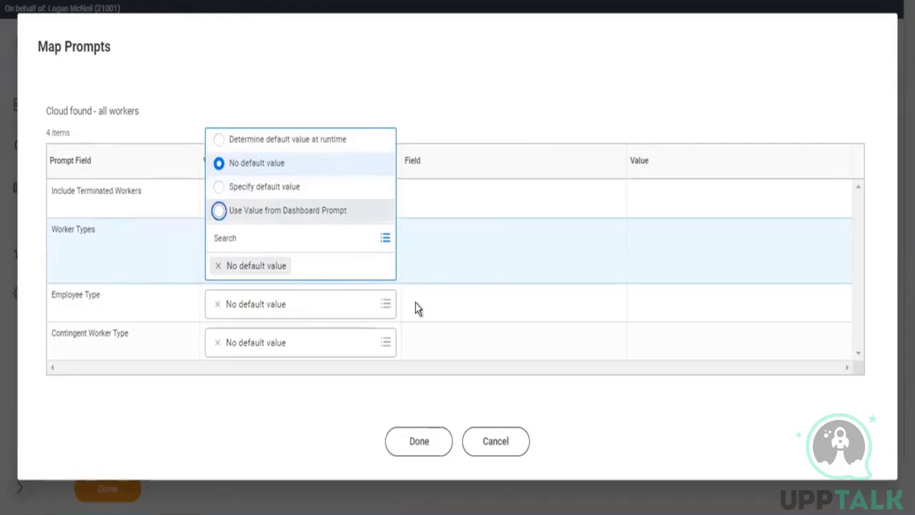
left_click(548, 258)
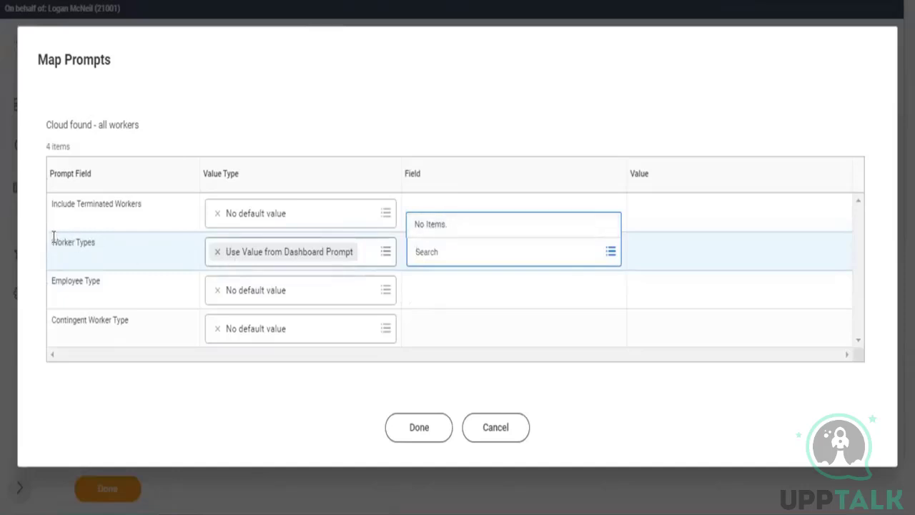
left_click_drag(57, 243, 86, 246)
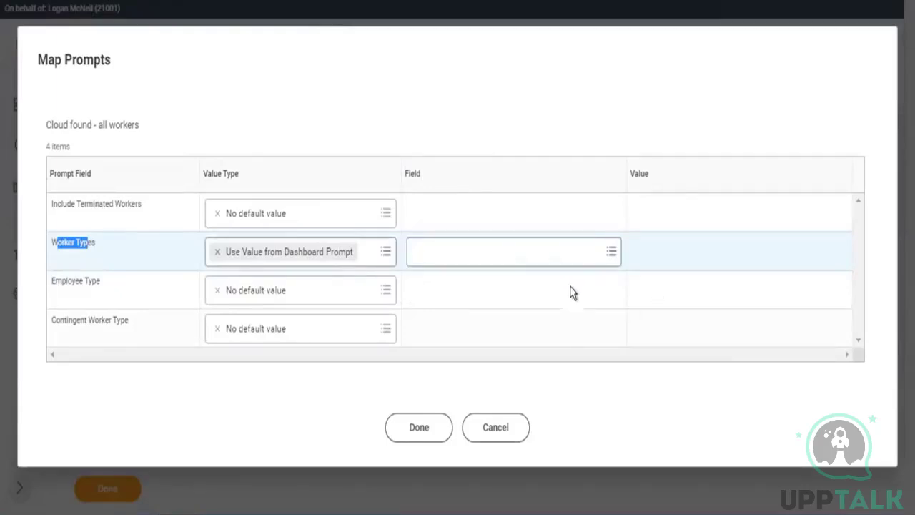
left_click(58, 245)
left_click_drag(93, 236, 337, 267)
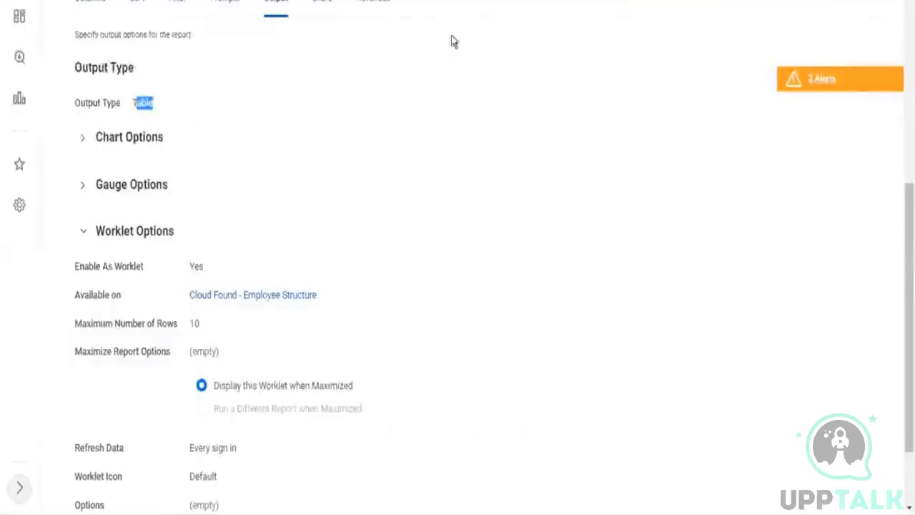
scroll(419, 23, "up", 5)
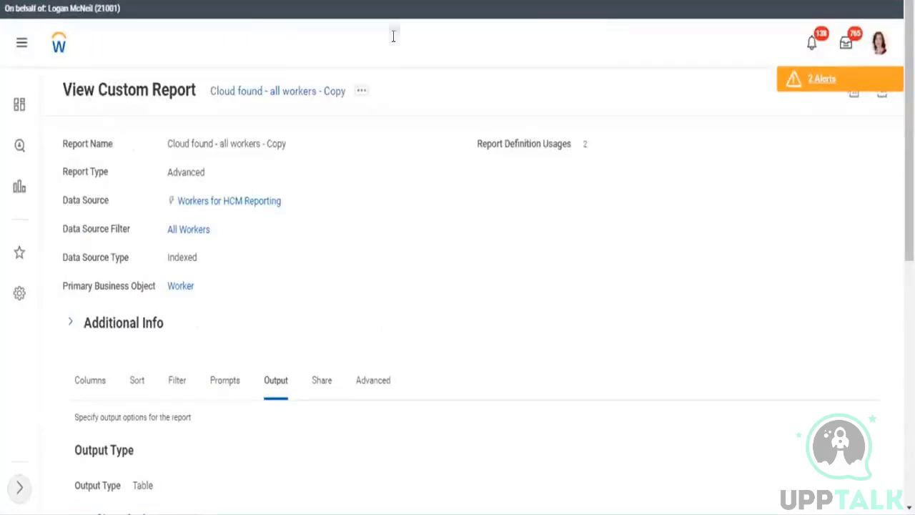
left_click(392, 36)
type("main promp")
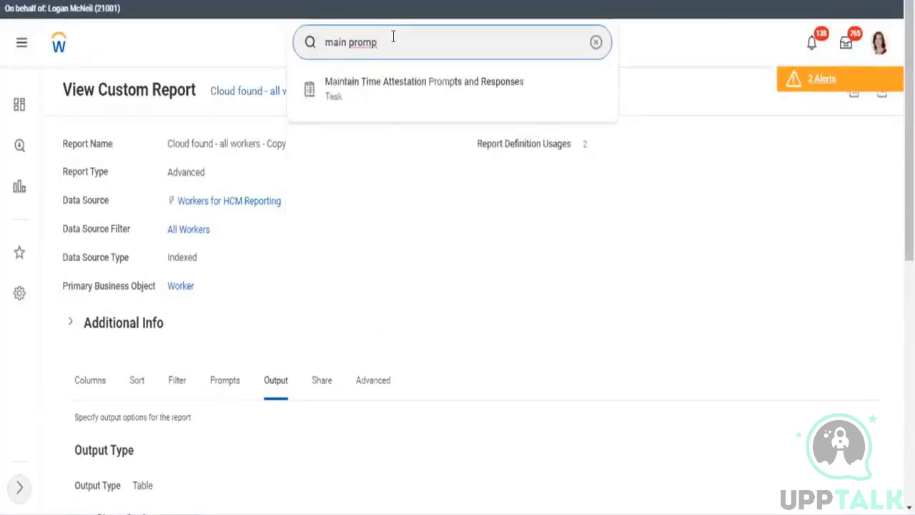
key("BackSpace")
key("BackSpace")
key("BackSpace")
key("BackSpace")
key("BackSpace")
key("BackSpace")
key("BackSpace")
key("BackSpace")
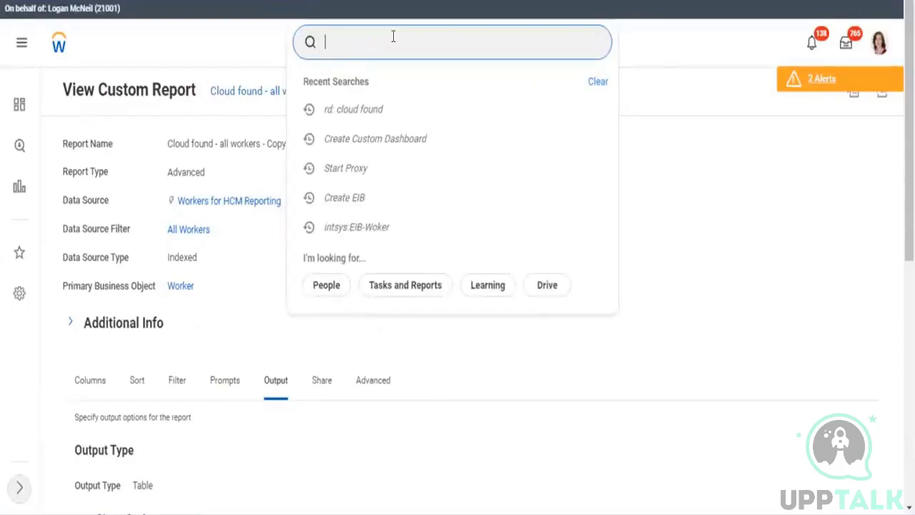
Step: Search for "create promp" and open the Create Prompt Set task
type("create promp")
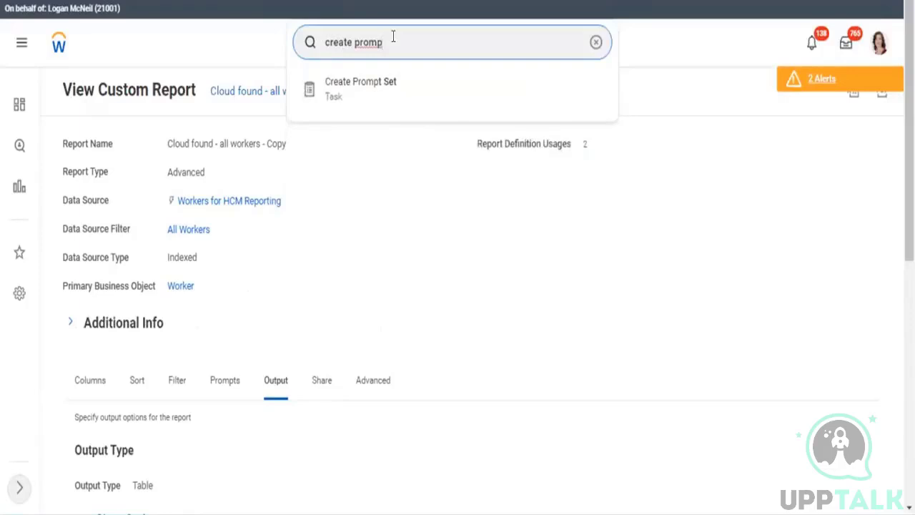
key("Down")
key("Return")
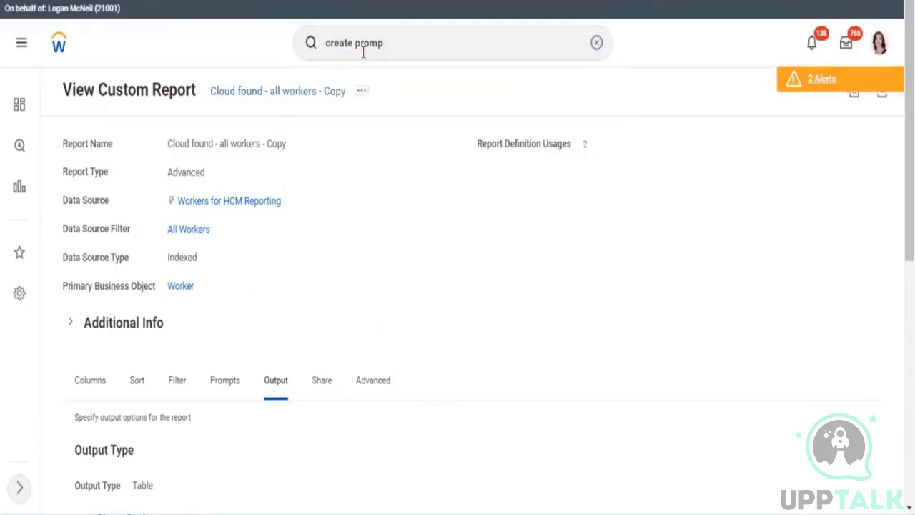
Step: Name the new prompt set Cloud Found - emp Str and add a prompt field row searching for emp type
left_click(112, 143)
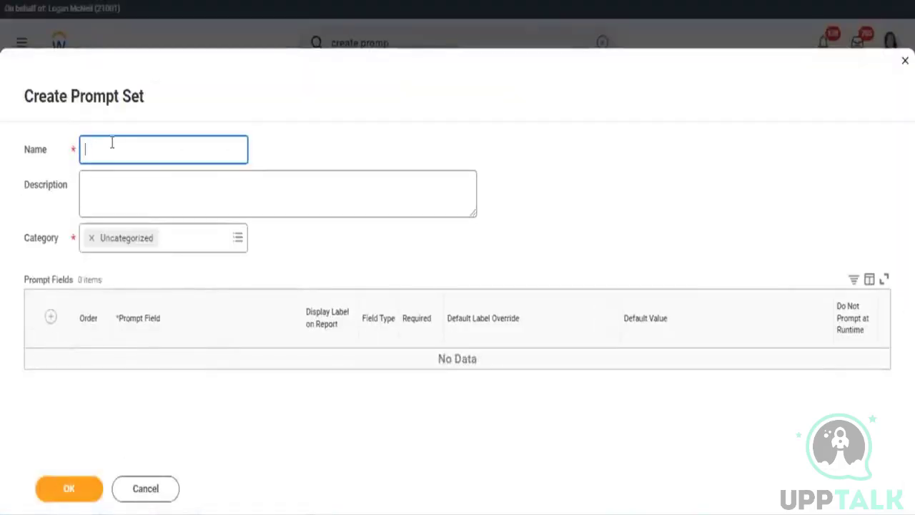
type("Cloud F")
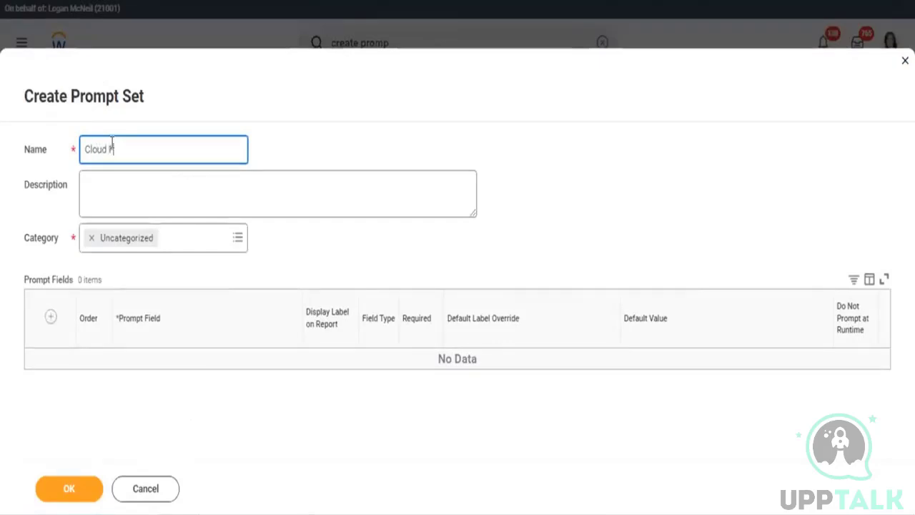
type("ud Pound - emp Str")
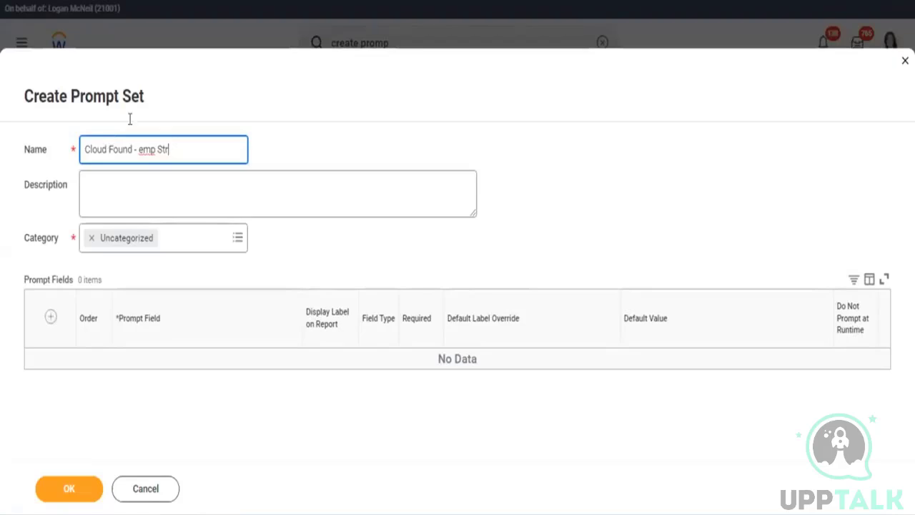
left_click(50, 316)
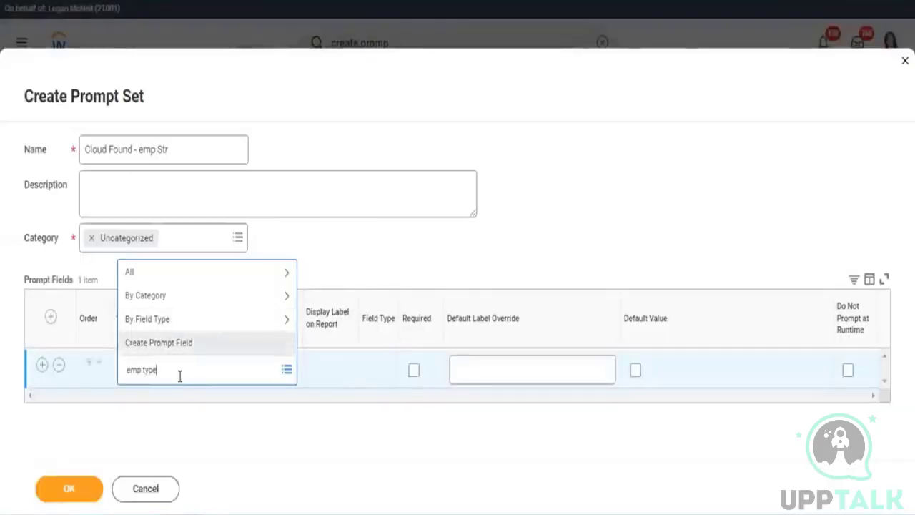
Step: Try the second Employee Type search result as the prompt field and look up its default value choices
key("Return")
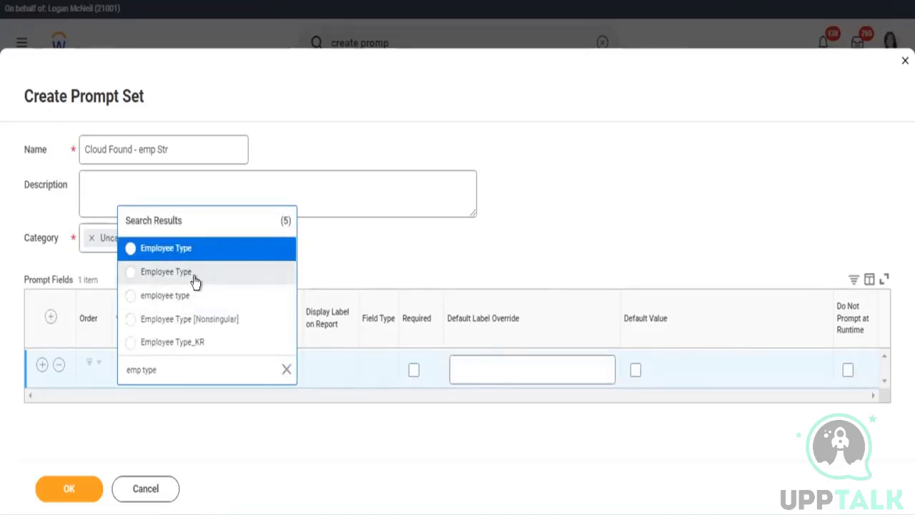
left_click(281, 249)
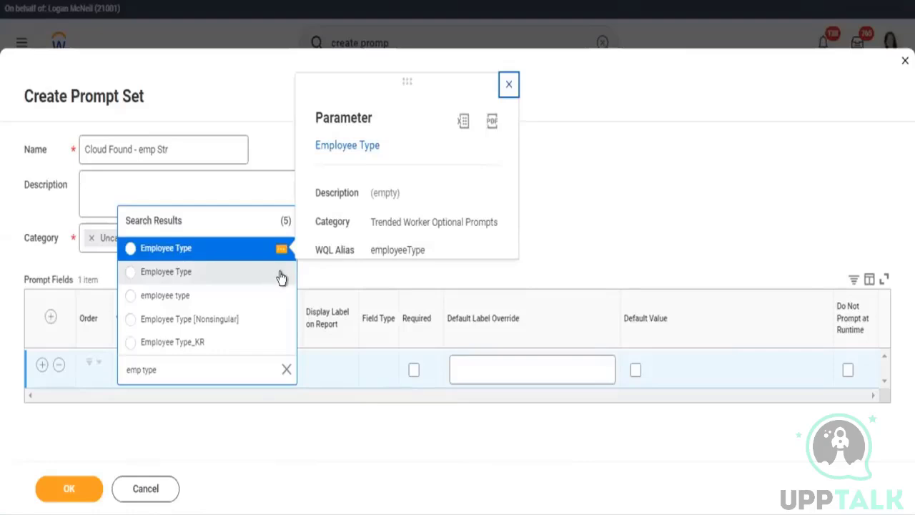
left_click(281, 277)
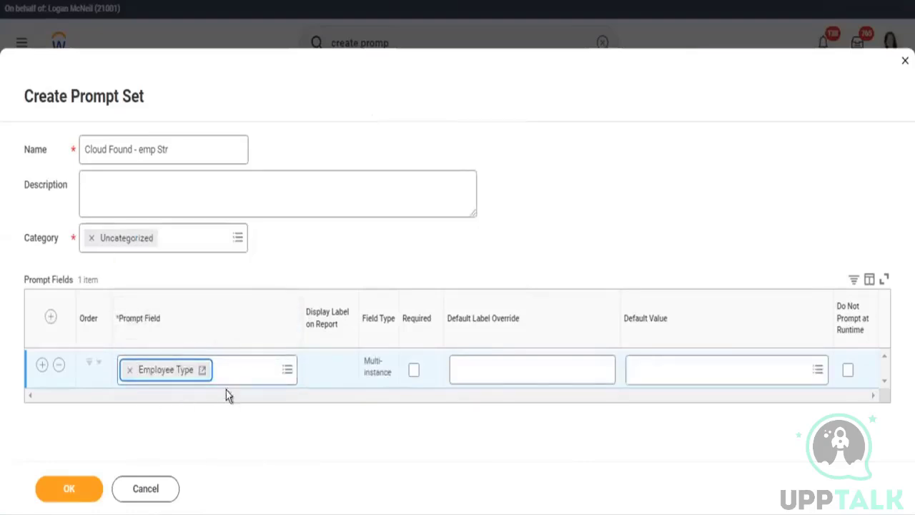
left_click(682, 371)
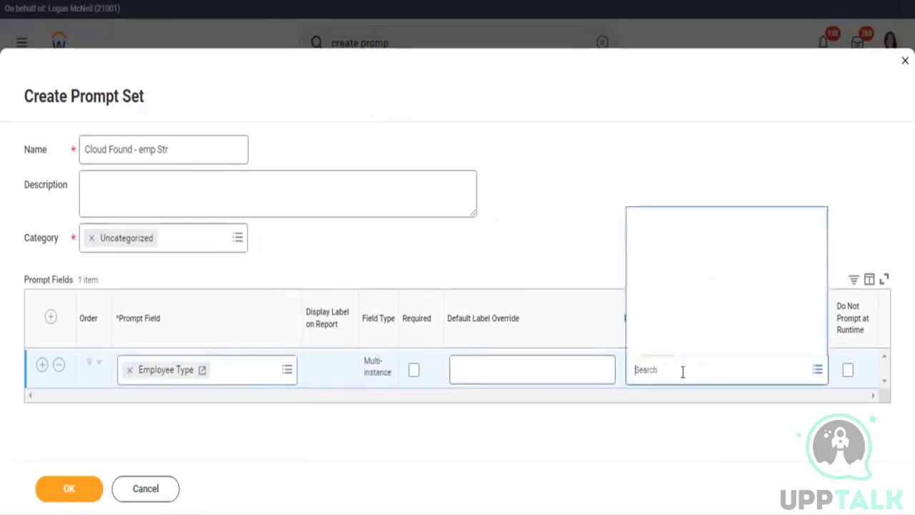
left_click(817, 366)
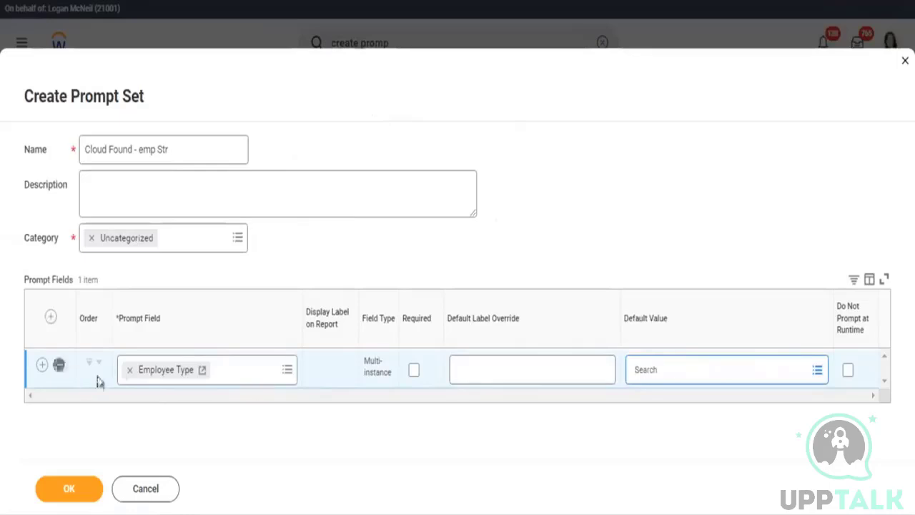
Step: Replace the prompt field with the first Employee Type result, leave its default value empty, and save the prompt set
left_click(162, 378)
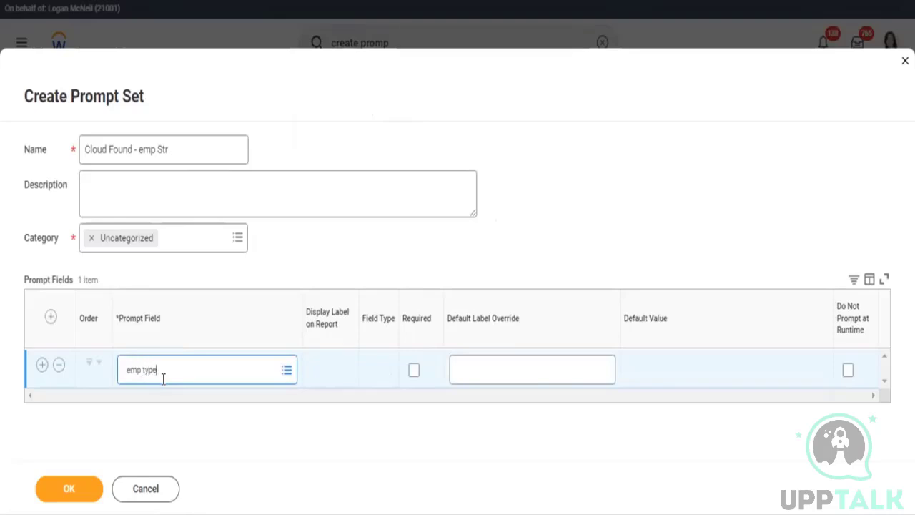
key("Return")
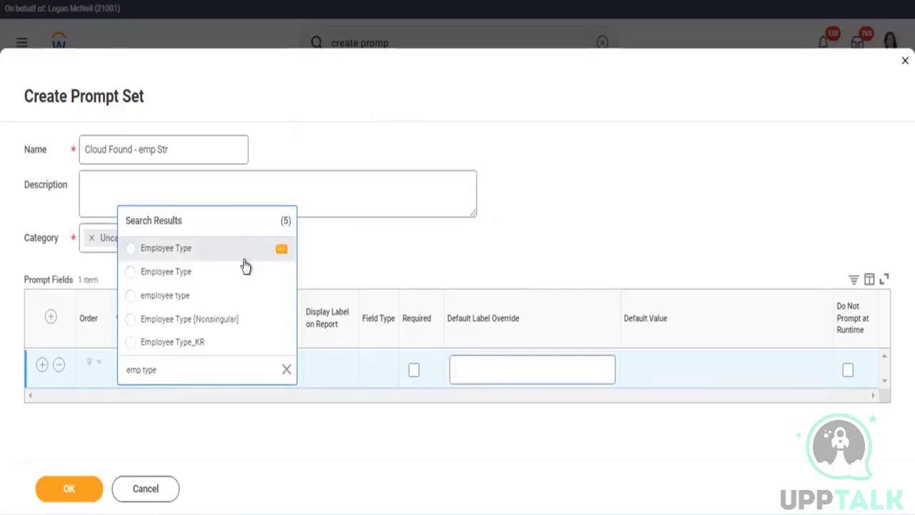
left_click(243, 259)
left_click(650, 372)
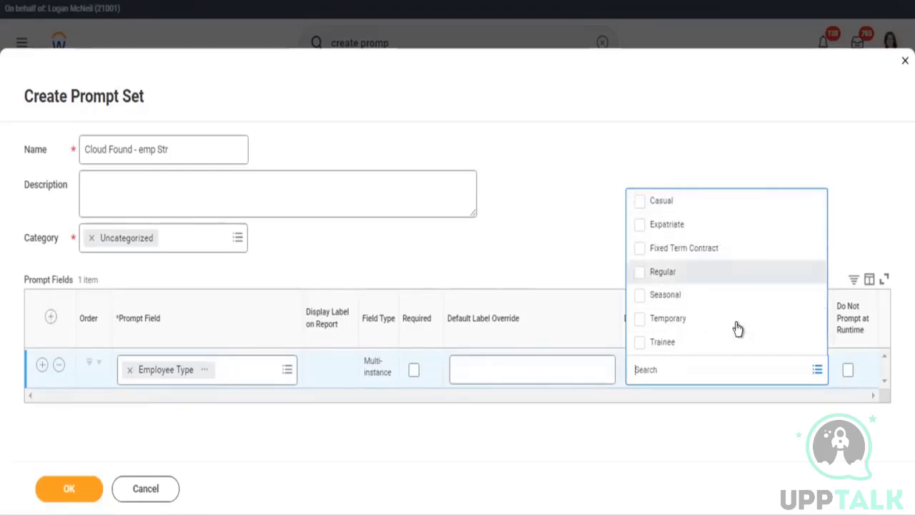
left_click(653, 106)
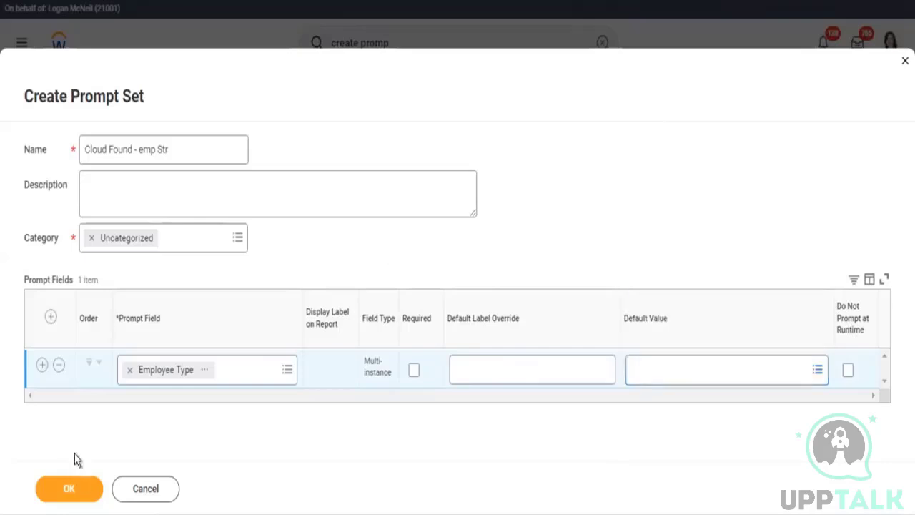
left_click(60, 489)
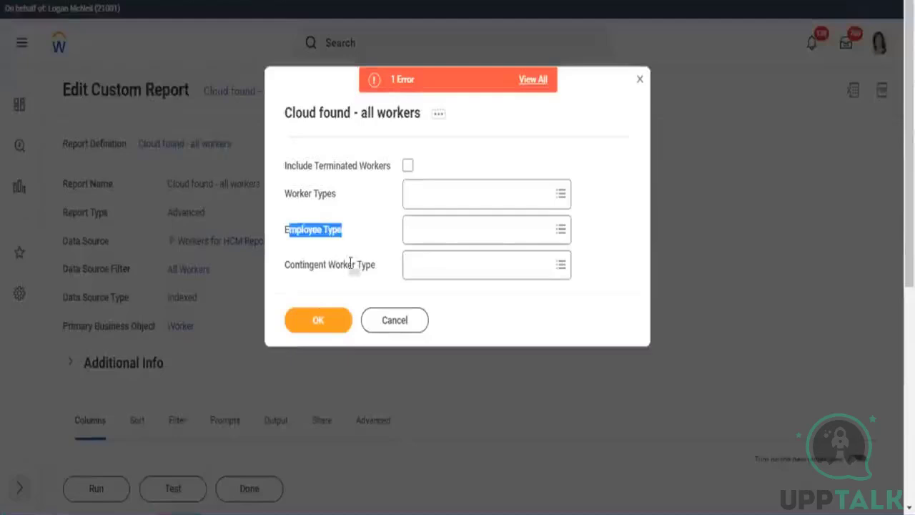
Step: Compare the Cloud found - all workers report prompts with the worklet's mapping, finish the mapping, and return to the new prompt set
left_click_drag(353, 265, 305, 266)
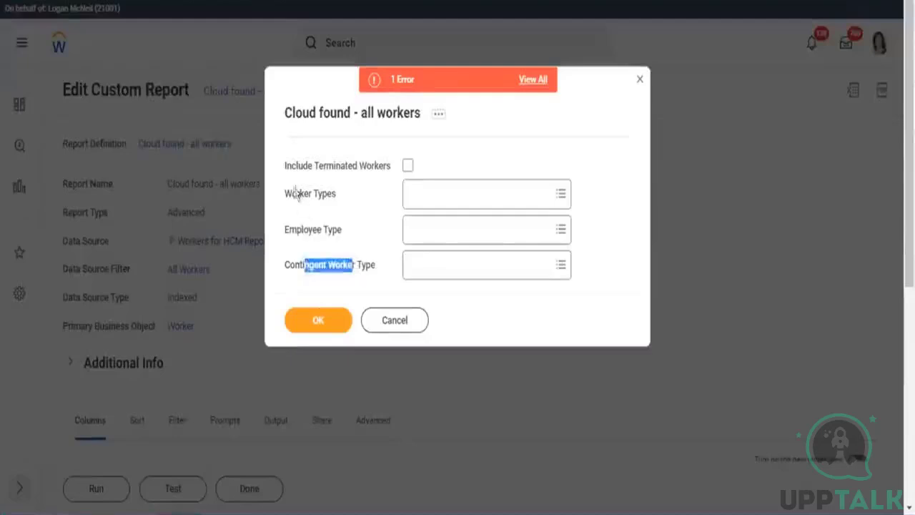
left_click_drag(296, 193, 344, 220)
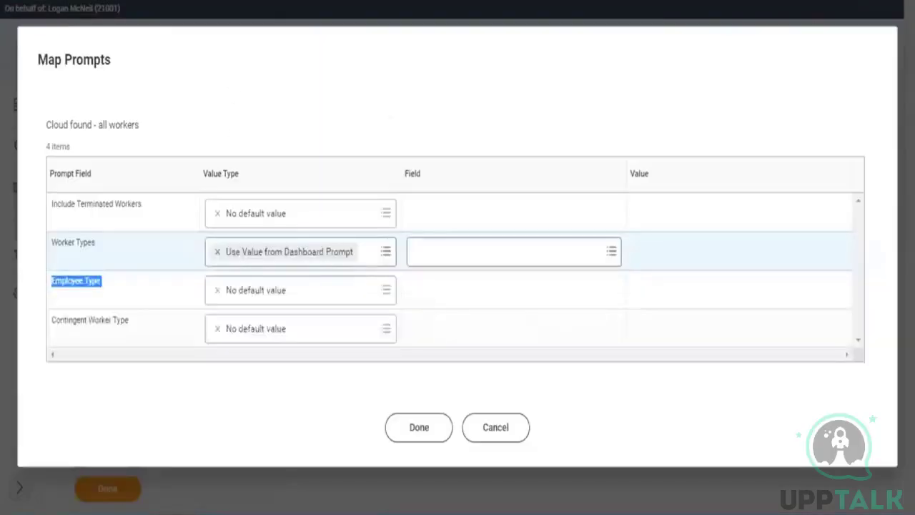
left_click(441, 438)
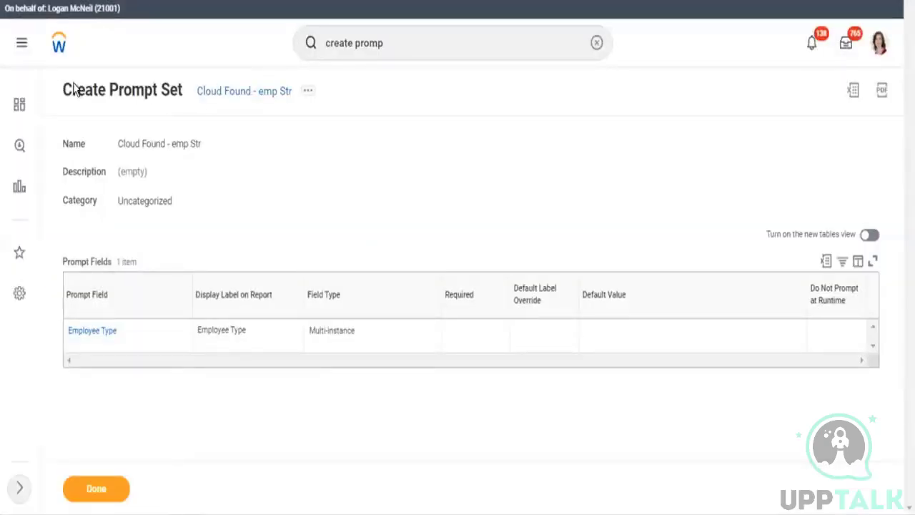
left_click_drag(64, 90, 179, 90)
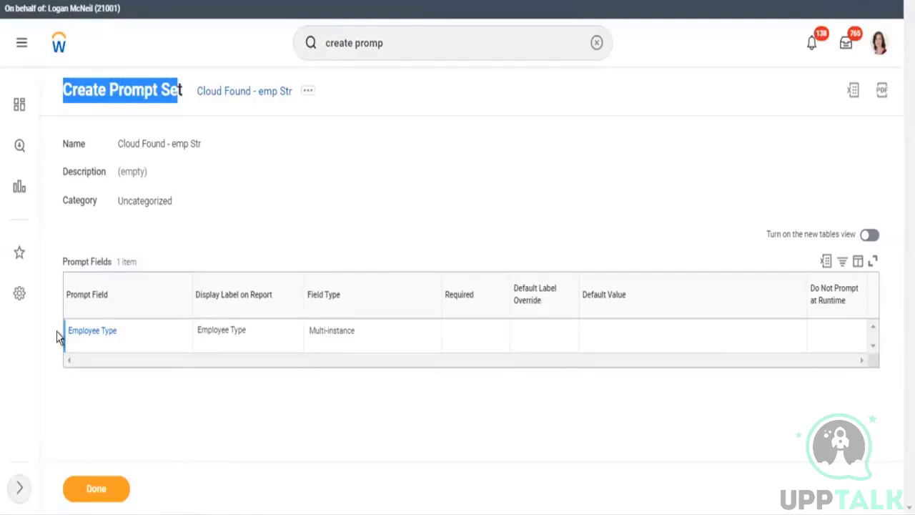
Step: Edit the Cloud Found - emp Str prompt set to add Worker Types as another prompt field, and save it
left_click_drag(57, 337, 126, 351)
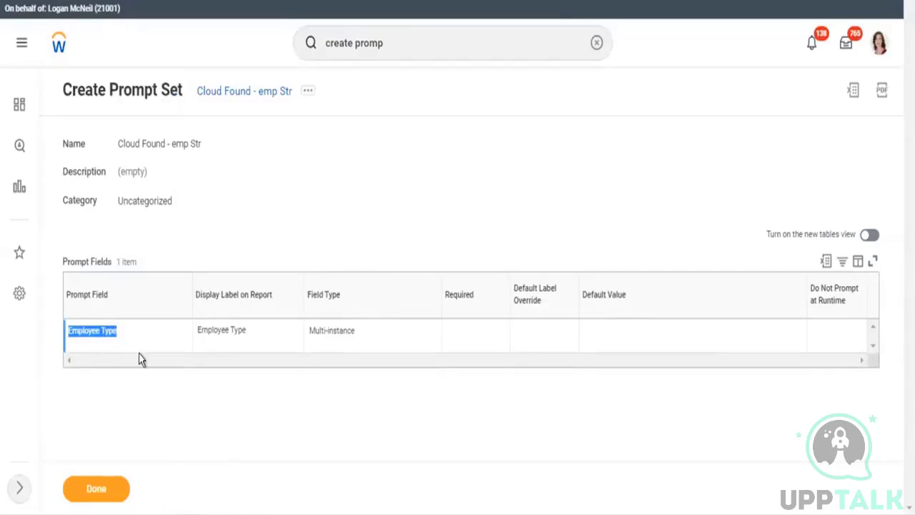
left_click(307, 90)
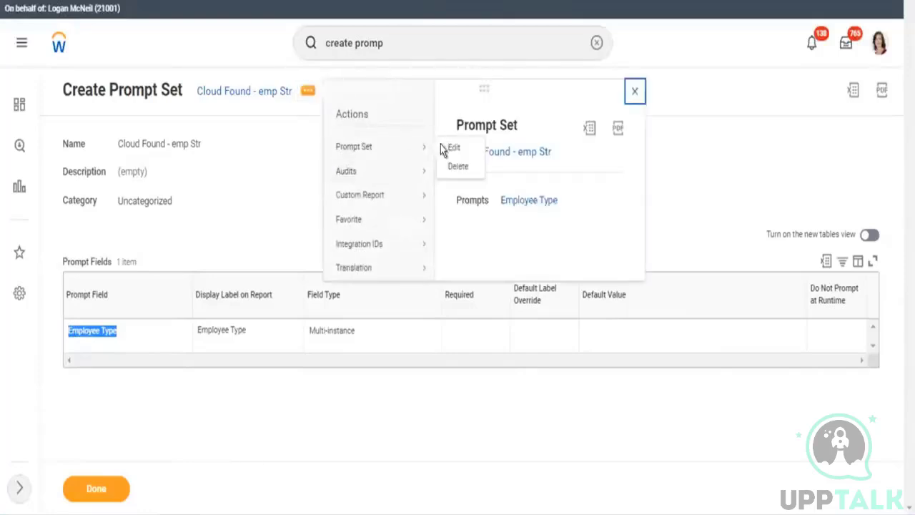
left_click(67, 379)
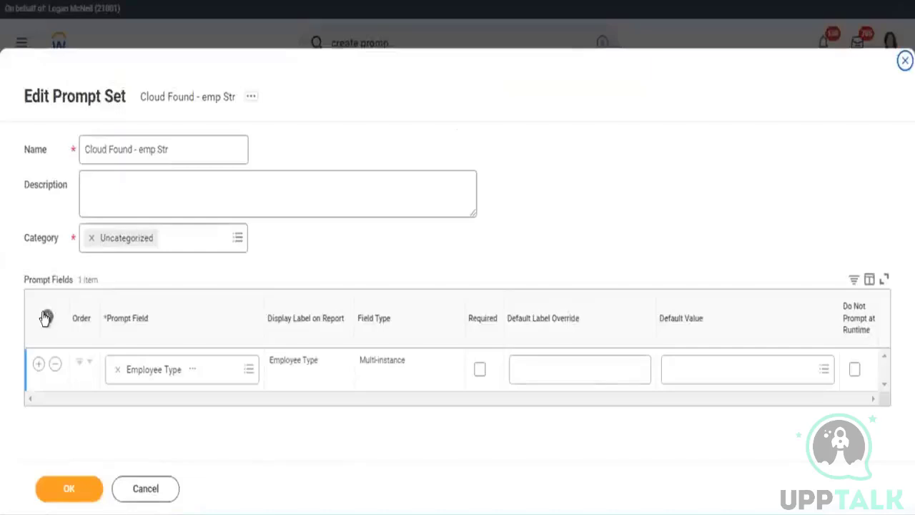
left_click(45, 318)
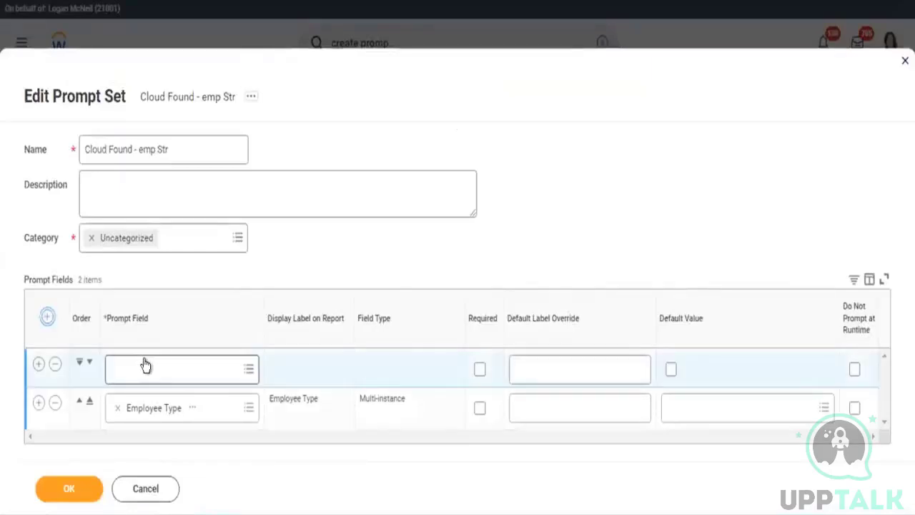
left_click(145, 365)
type("w")
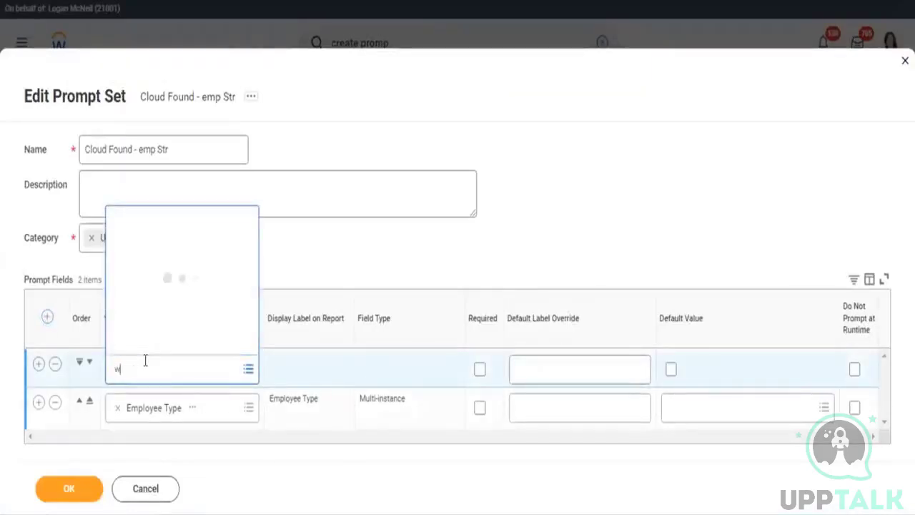
type("orker type")
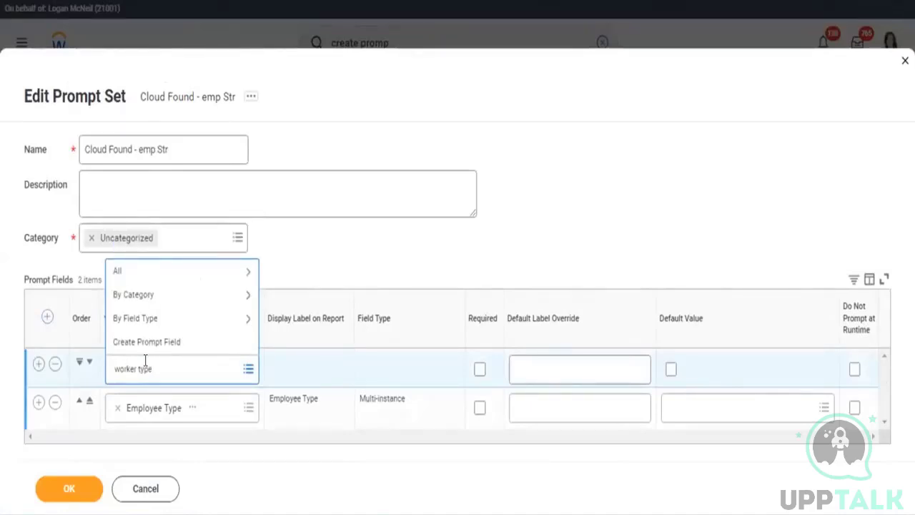
key("Return")
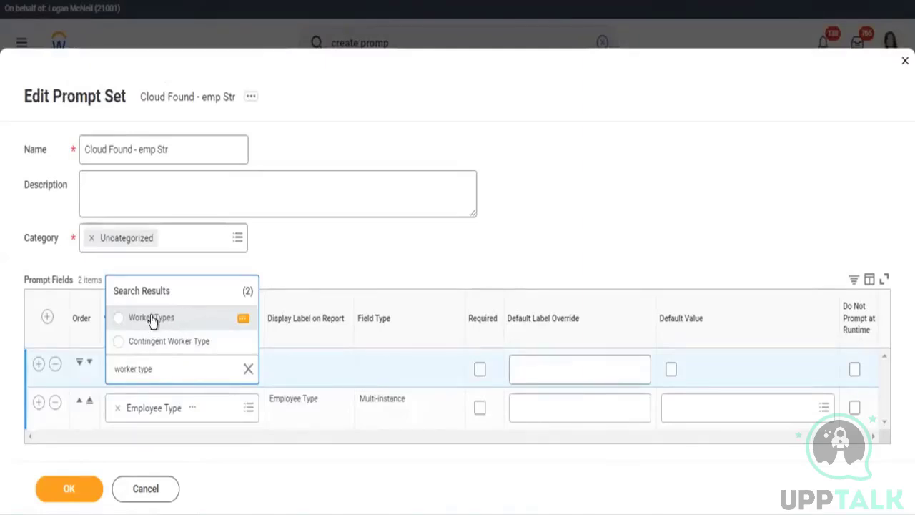
left_click(189, 319)
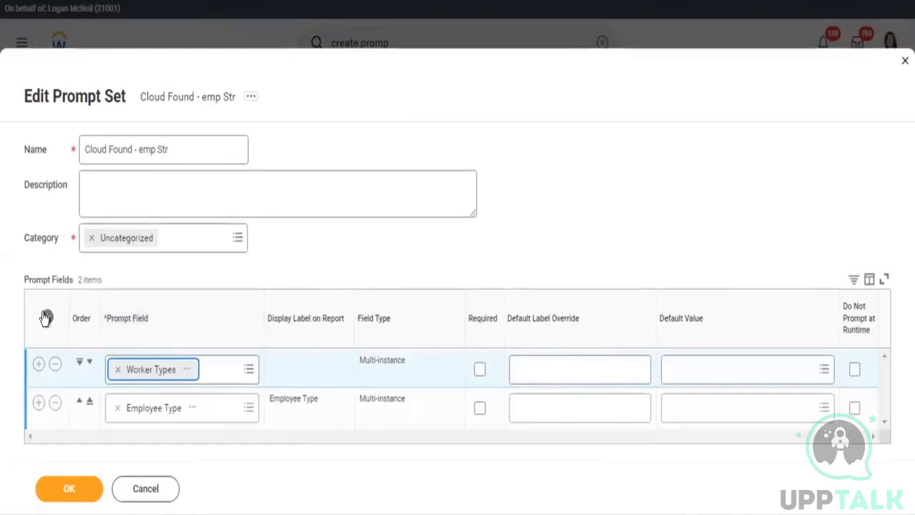
left_click(63, 493)
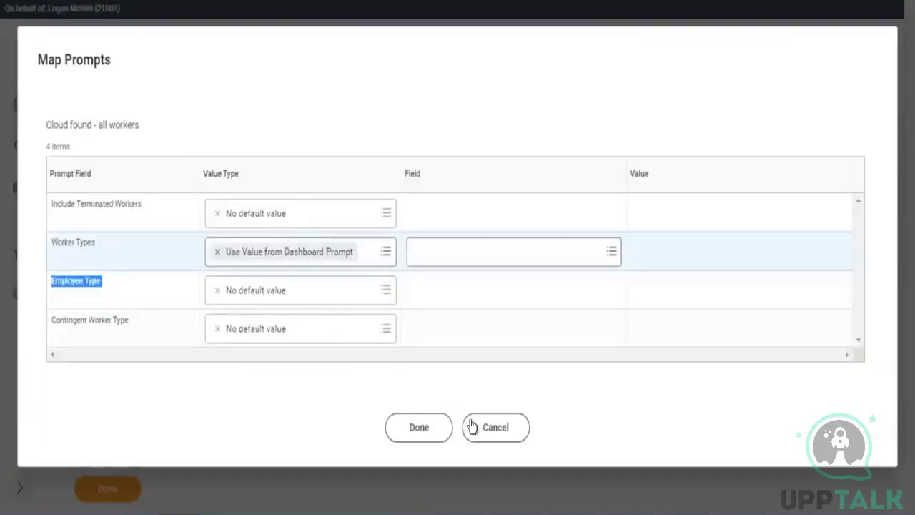
Step: Cancel the open prompt mapping, make Tab 065724 not configurable by user, and assign it the Cloud Found - emp Str prompt set
left_click(494, 432)
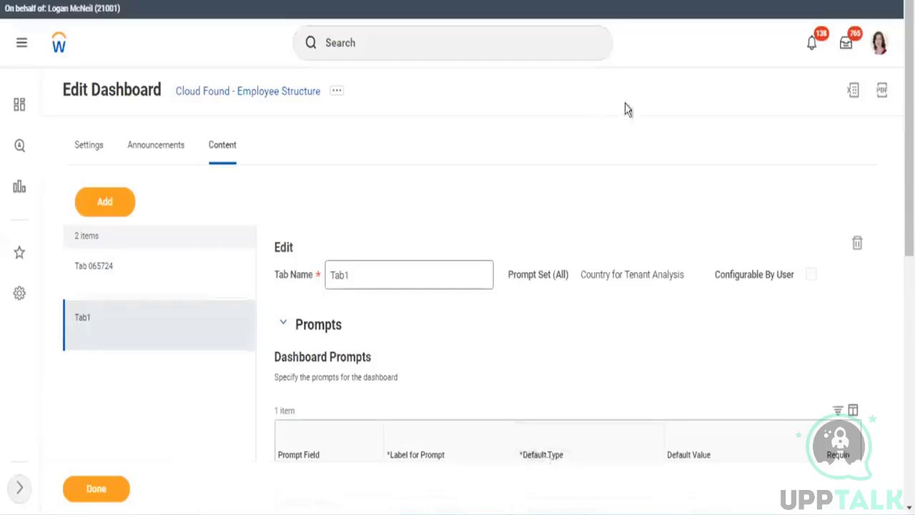
scroll(245, 163, "down", 2)
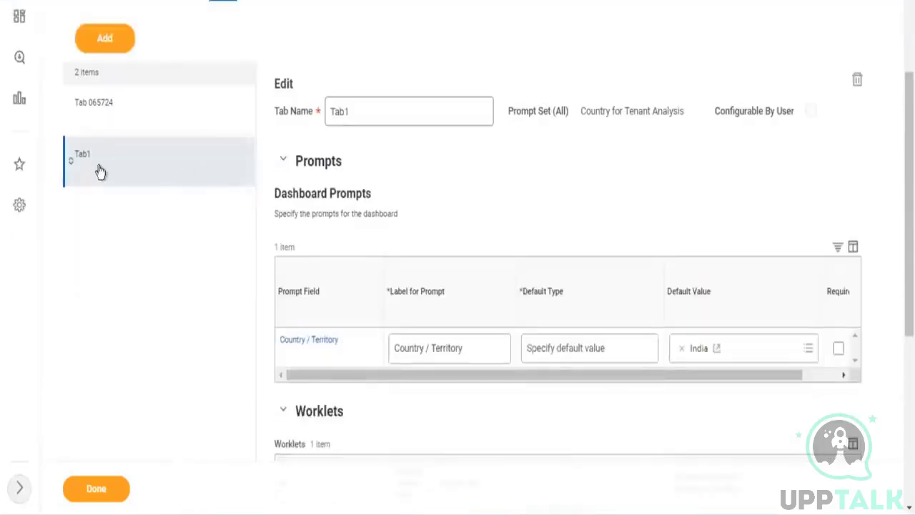
left_click(118, 106)
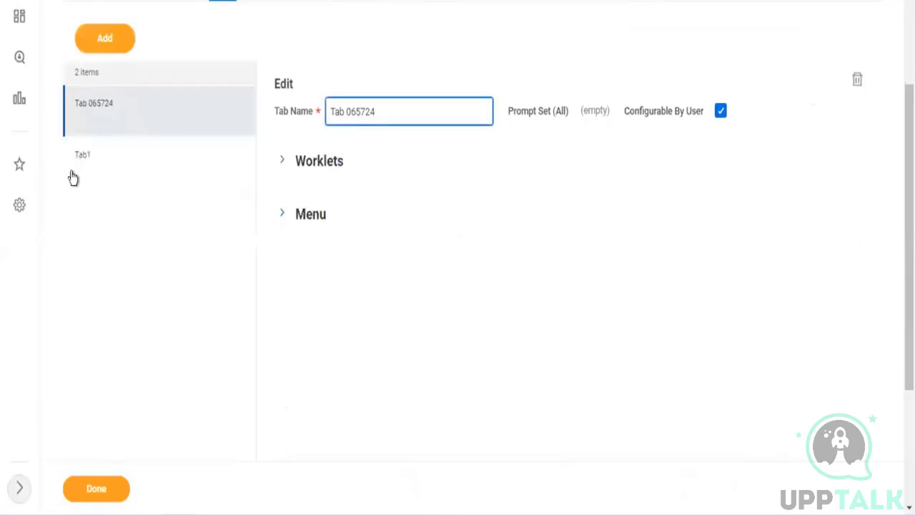
left_click(720, 111)
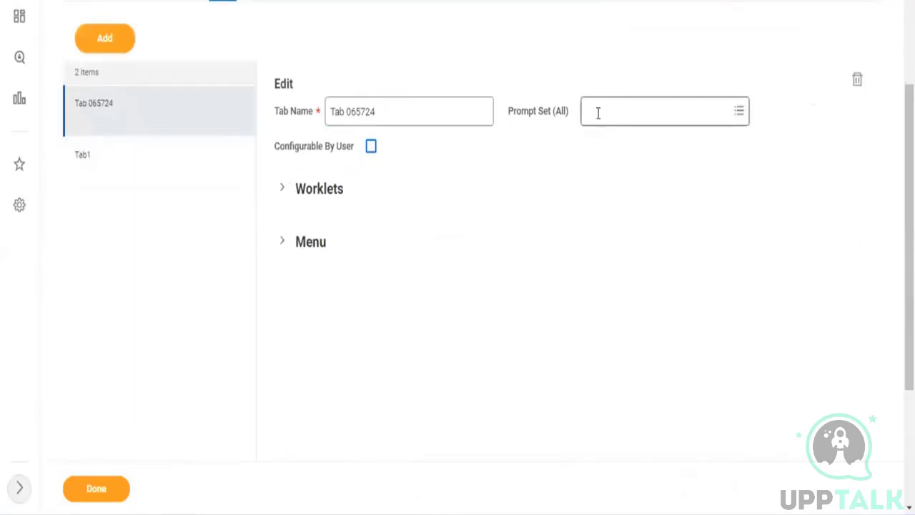
left_click(598, 113)
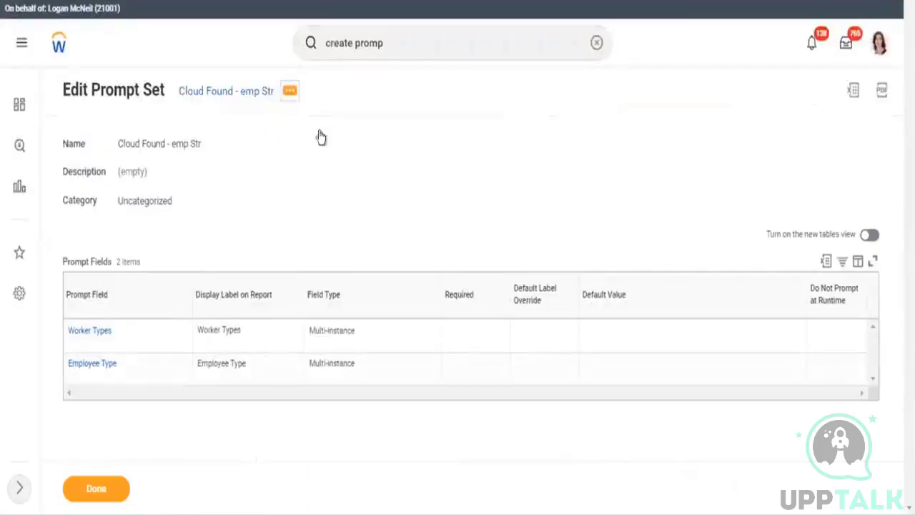
left_click(290, 90)
left_click(312, 152)
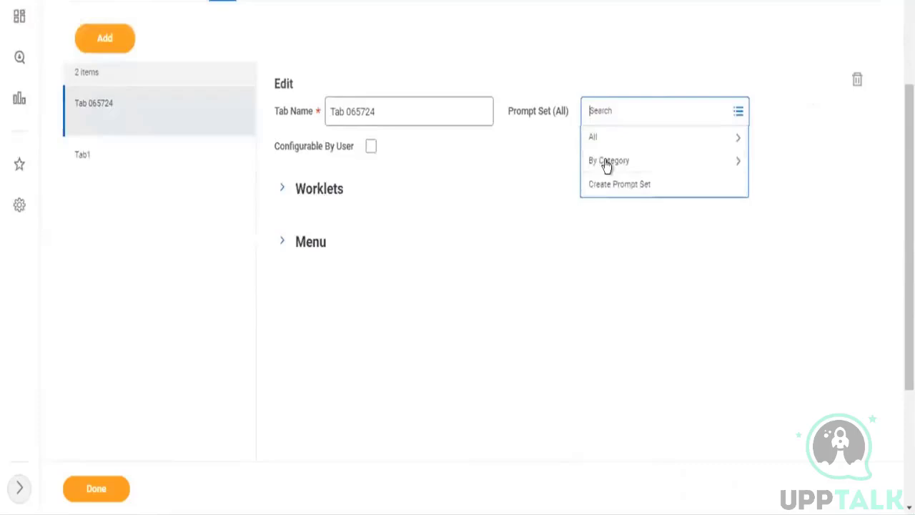
key("ctrl+v")
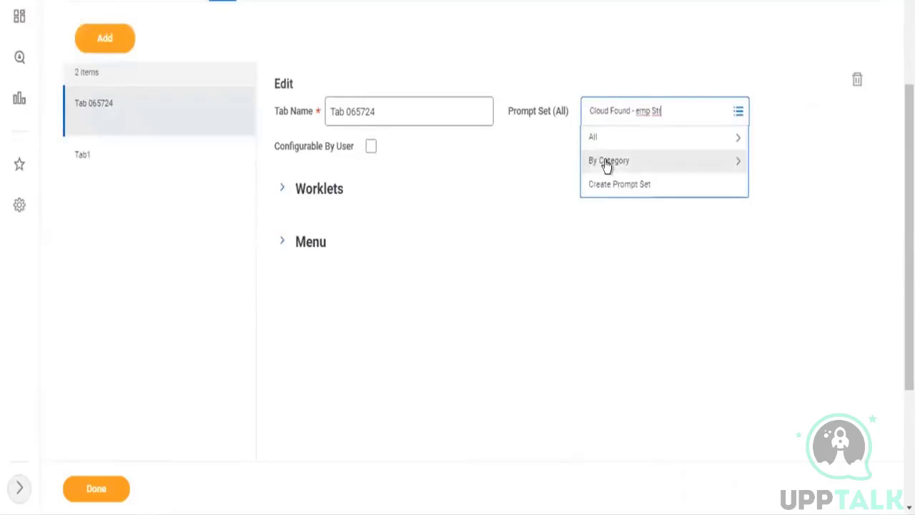
key("Return")
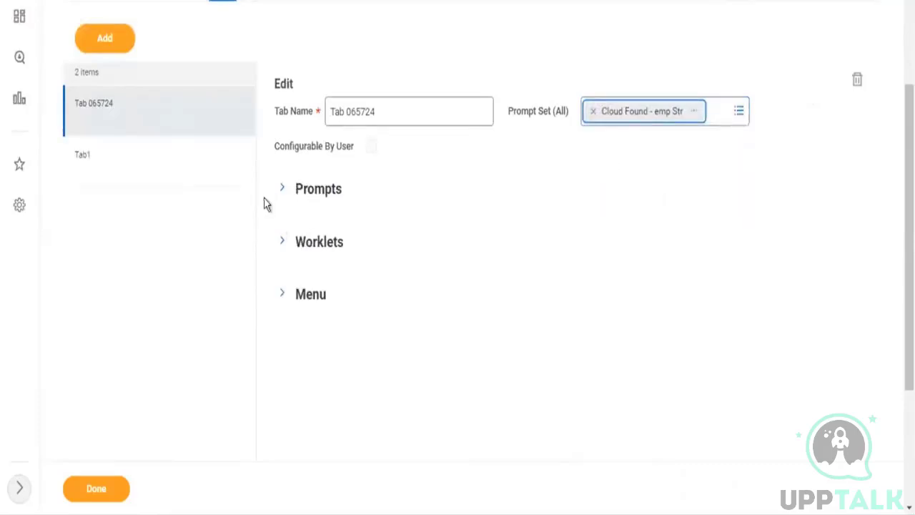
Step: Review Tab 065724's dashboard prompts and try to map the prompts of its Cloud found - all workers worklet
left_click(282, 188)
scroll(583, 227, "down", 3)
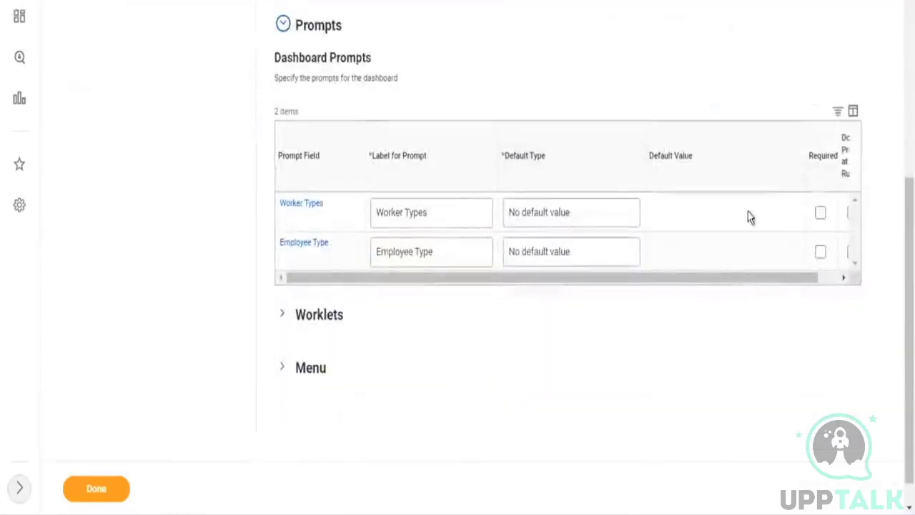
left_click(283, 25)
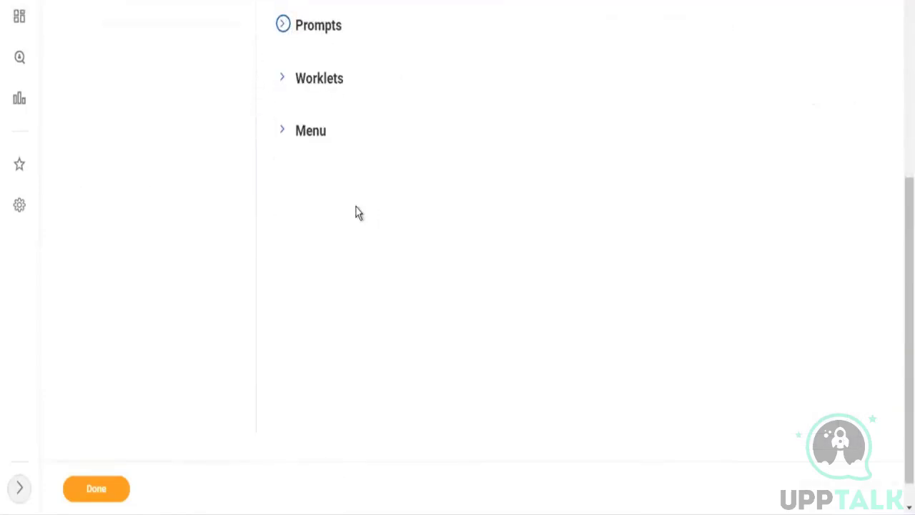
left_click(309, 80)
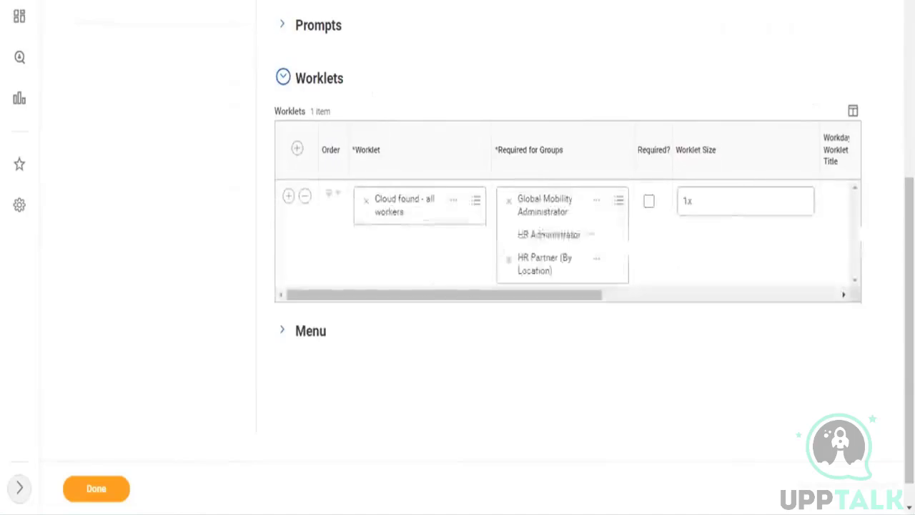
left_click_drag(506, 291, 733, 304)
left_click(617, 202)
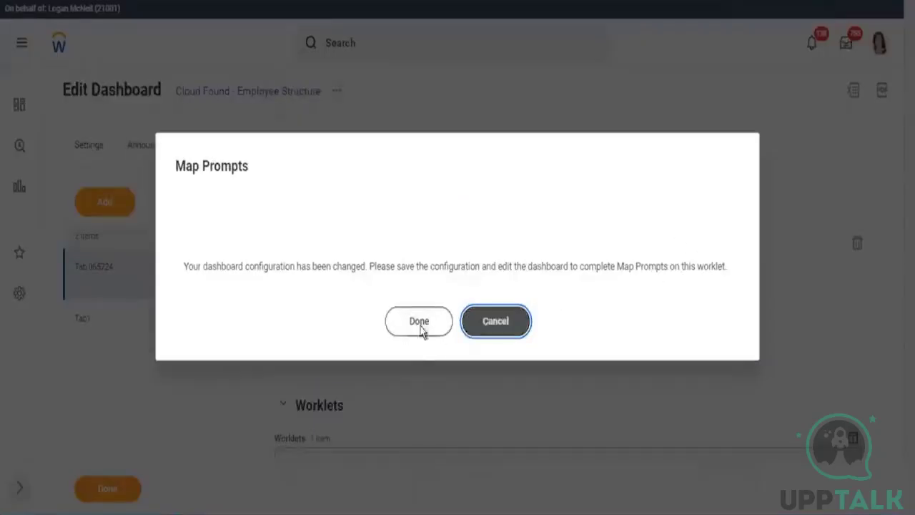
left_click(449, 338)
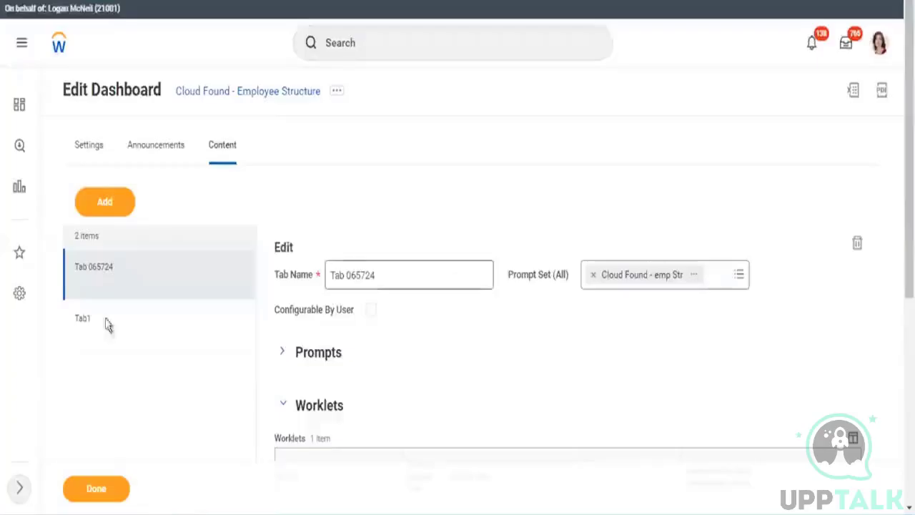
Step: Save the changed dashboard configuration and reopen the dashboard's content for editing
scroll(99, 393, "down", 5)
left_click(93, 490)
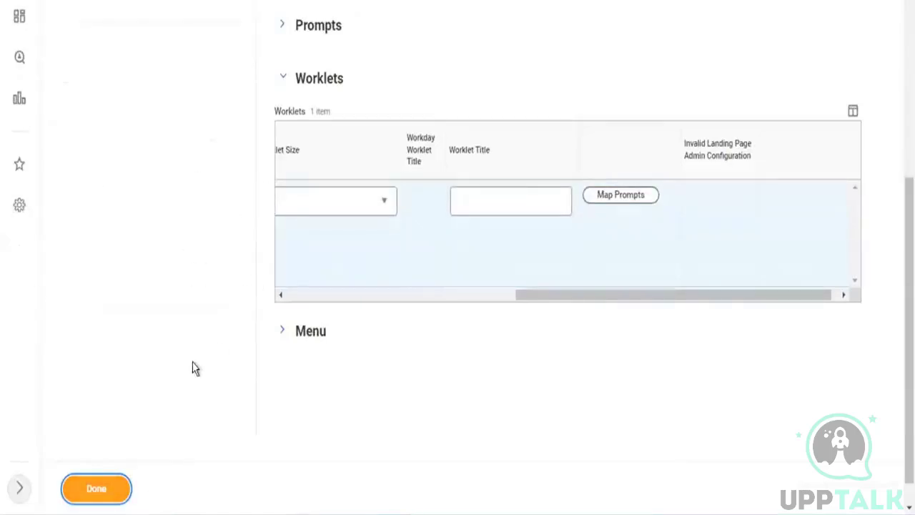
left_click(120, 490)
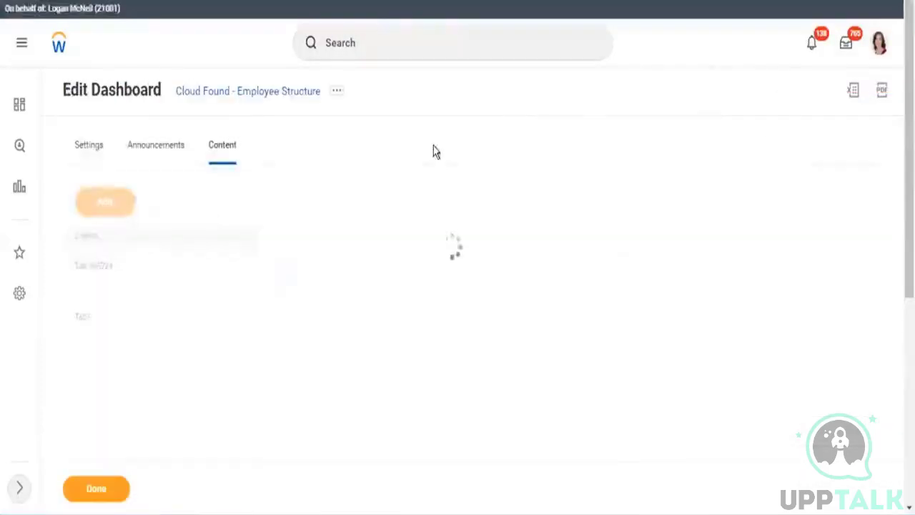
Step: Open prompt mapping for Tab 065724's Cloud found - all workers worklet and map Worker Types to the Worker Types dashboard prompt
scroll(301, 311, "down", 5)
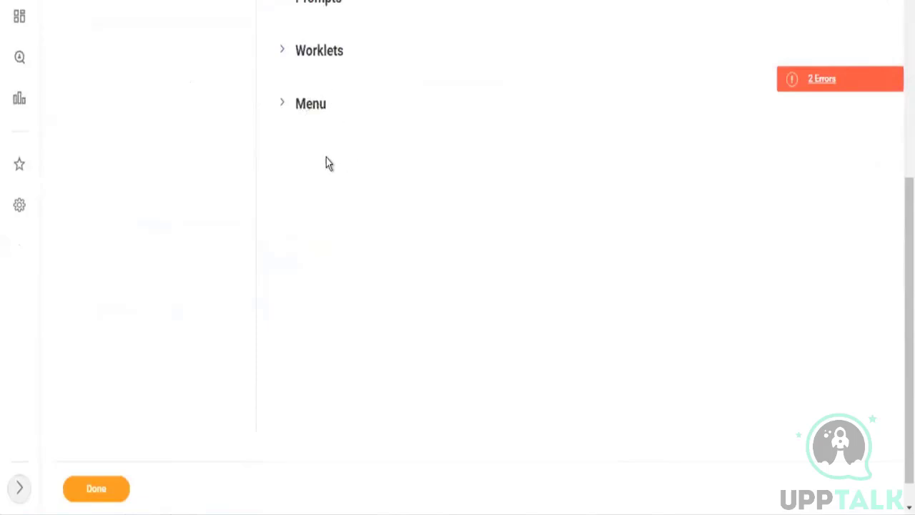
scroll(326, 163, "up", 3)
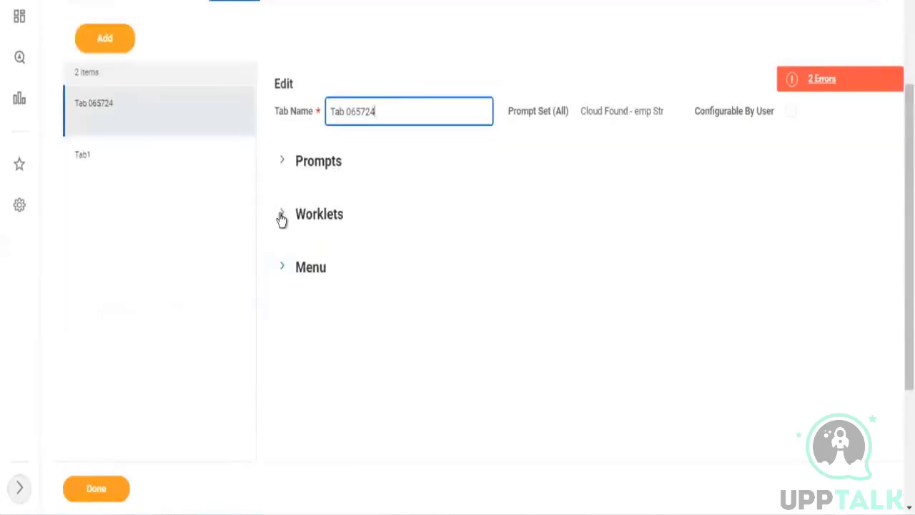
left_click(282, 216)
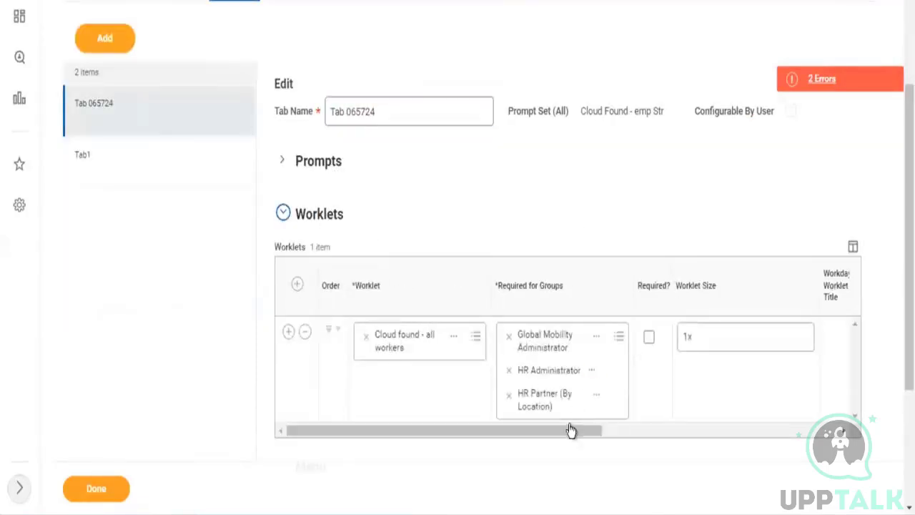
left_click_drag(570, 430, 837, 430)
left_click(611, 332)
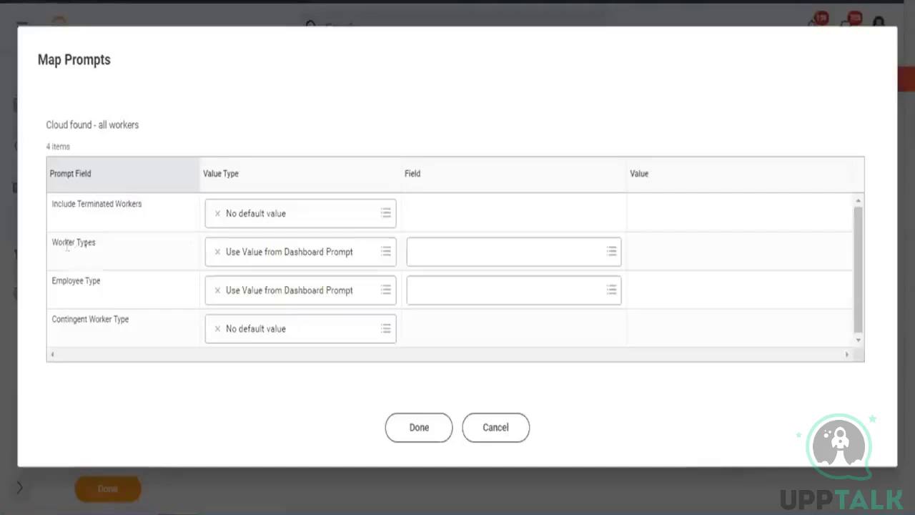
left_click_drag(68, 243, 93, 243)
left_click(556, 255)
left_click(556, 256)
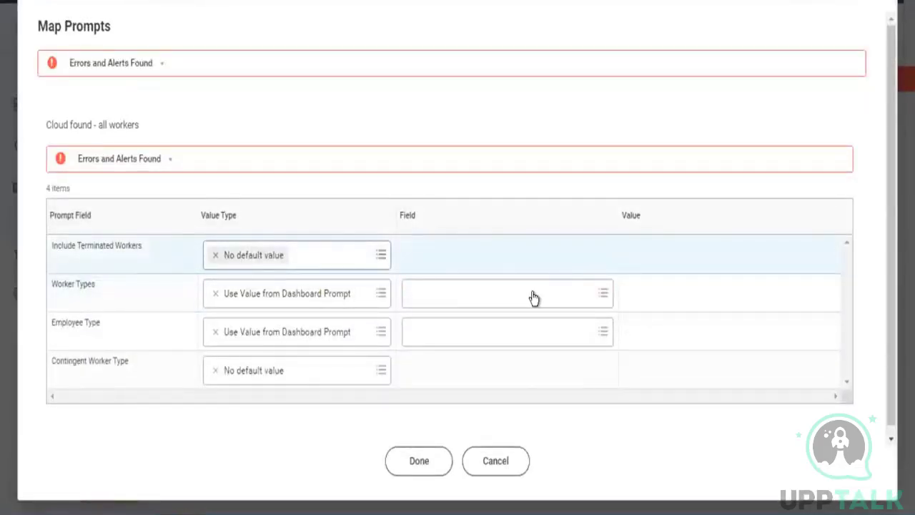
left_click(442, 306)
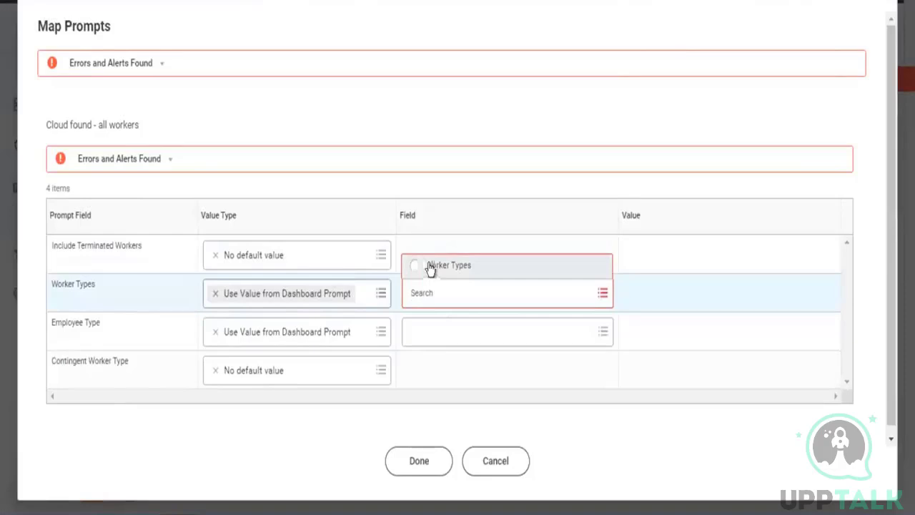
left_click(414, 266)
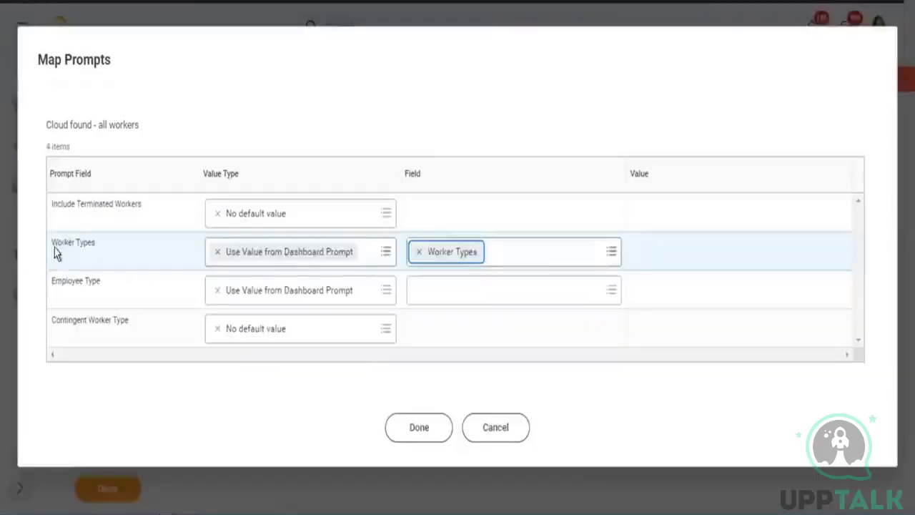
Step: Map the worklet's Employee Type prompt to the Employee Type dashboard prompt and finish the mapping
left_click_drag(51, 242, 95, 243)
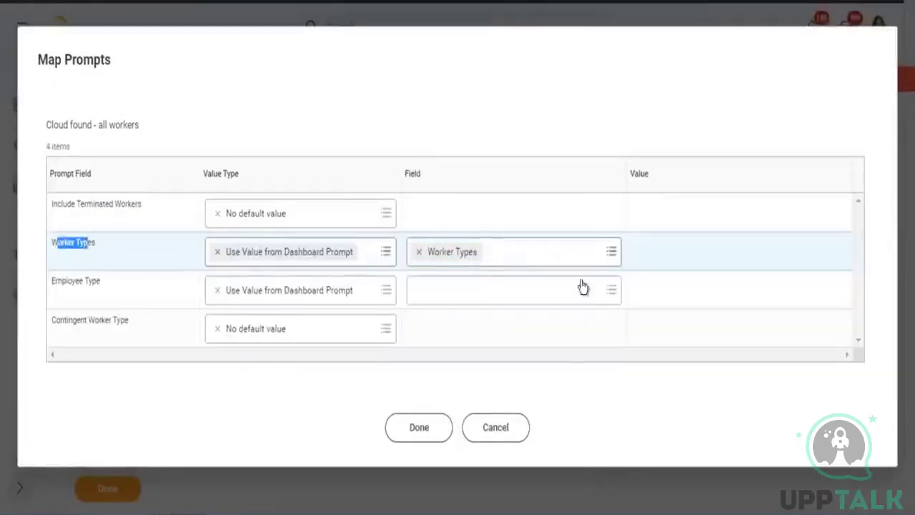
left_click(551, 297)
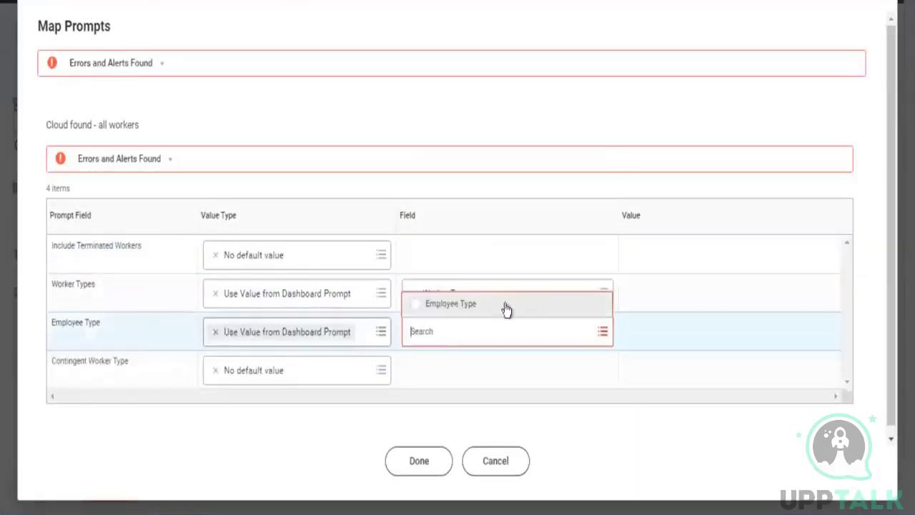
left_click(414, 308)
left_click(707, 293)
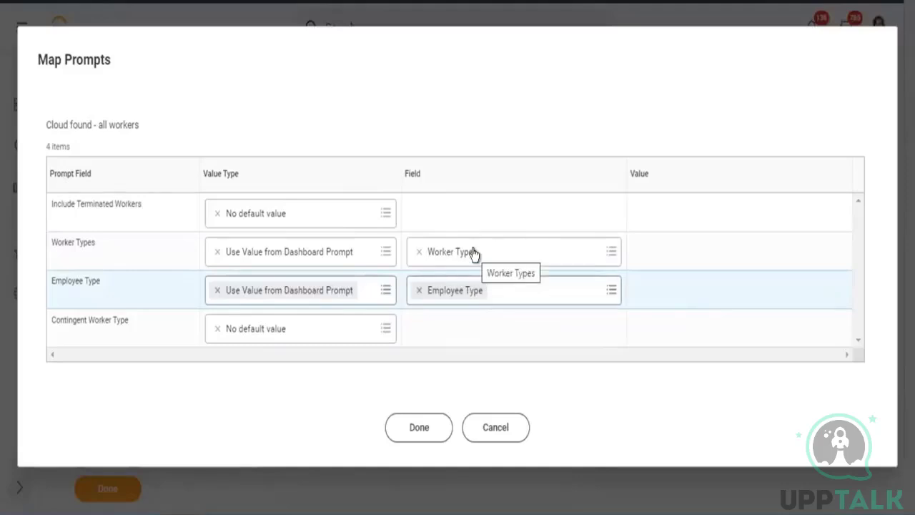
left_click(418, 427)
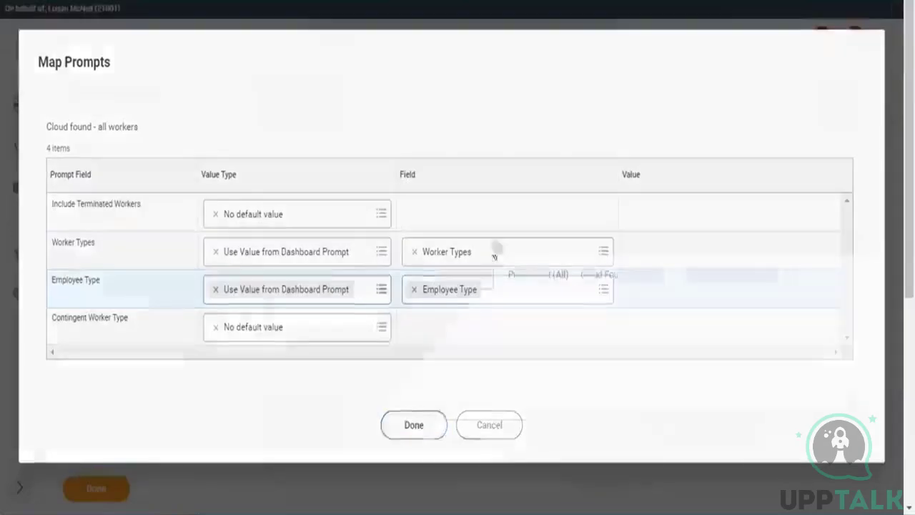
Step: Review the worklet row of Tab 065724 and cancel the run prompts of the Cloud found - all workers report
scroll(479, 202, "down", 3)
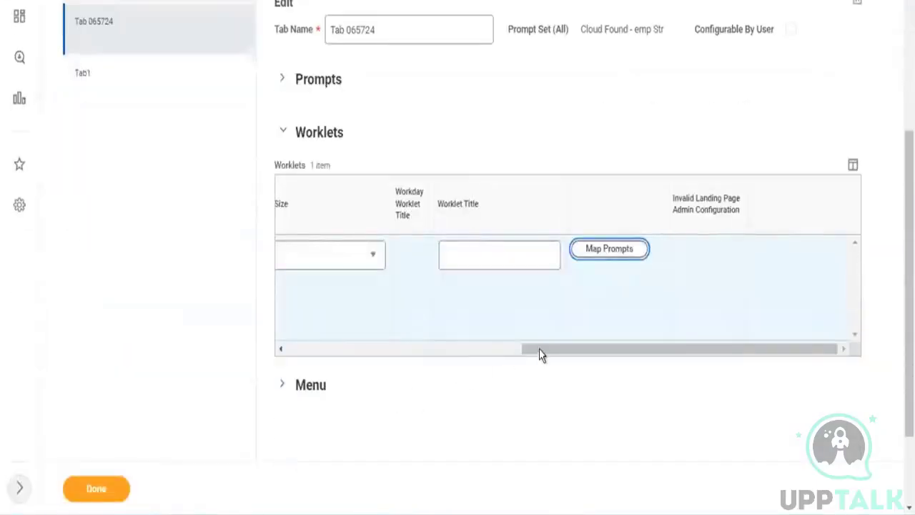
left_click_drag(539, 349, 272, 347)
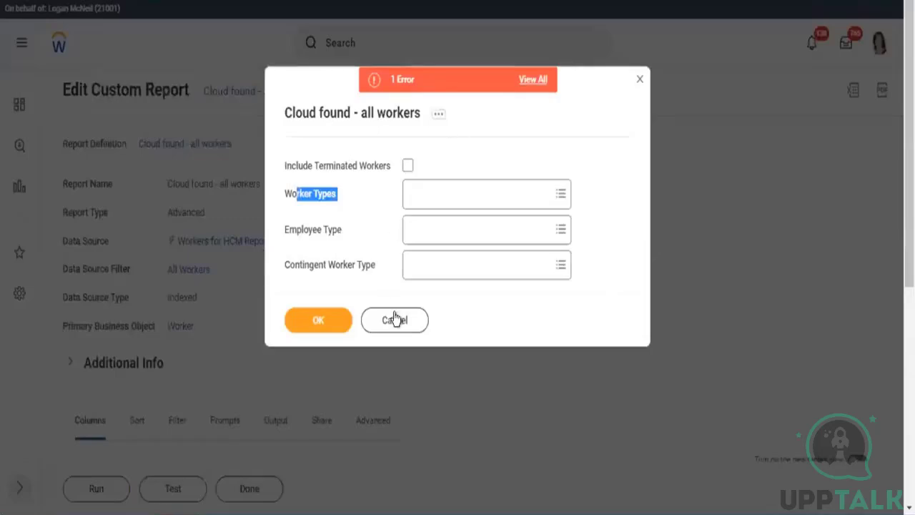
left_click(395, 319)
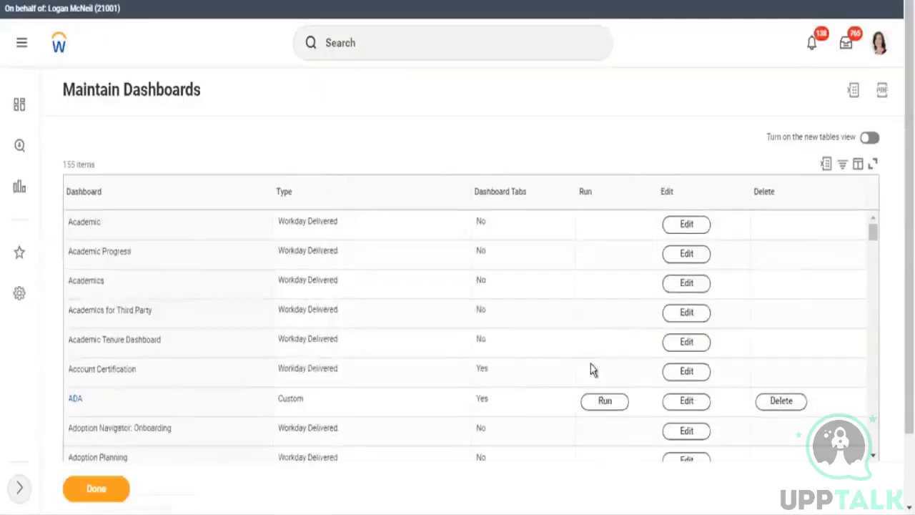
Step: Show the output options of the Cloud found - all workers report in its edit view
left_click_drag(592, 367, 67, 369)
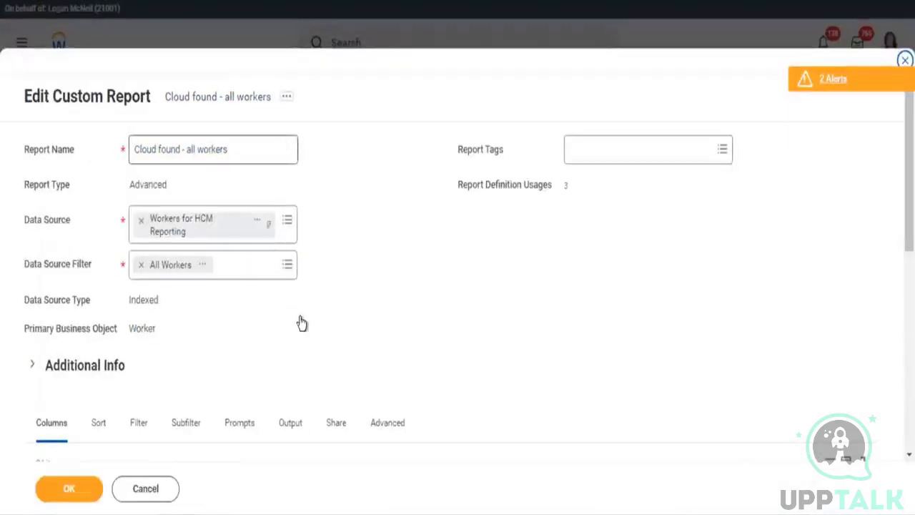
scroll(329, 300, "down", 2)
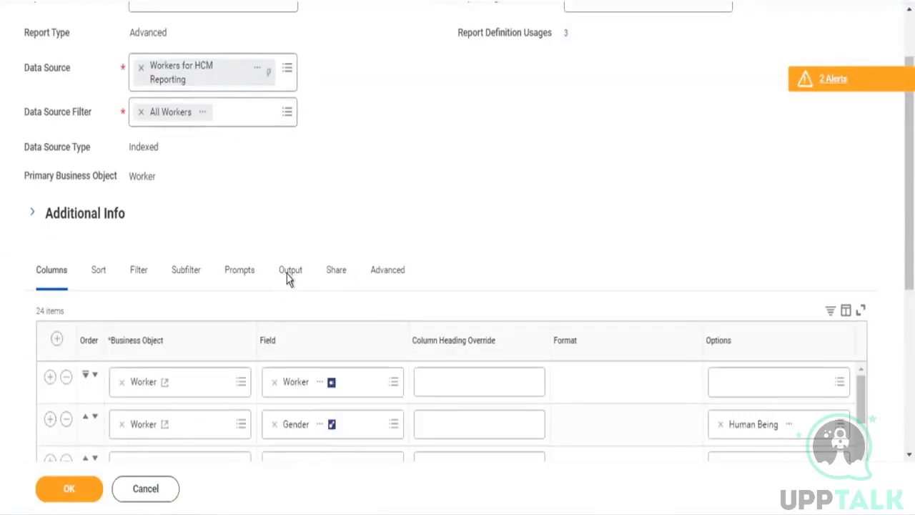
left_click(293, 276)
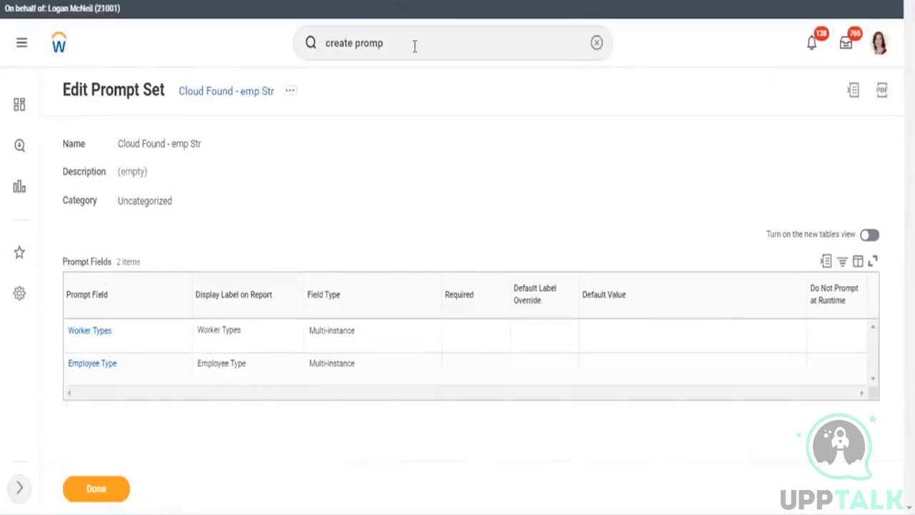
Step: Search for the Create Custom Dashboard task, open it and close it without creating a dashboard
left_click(415, 45)
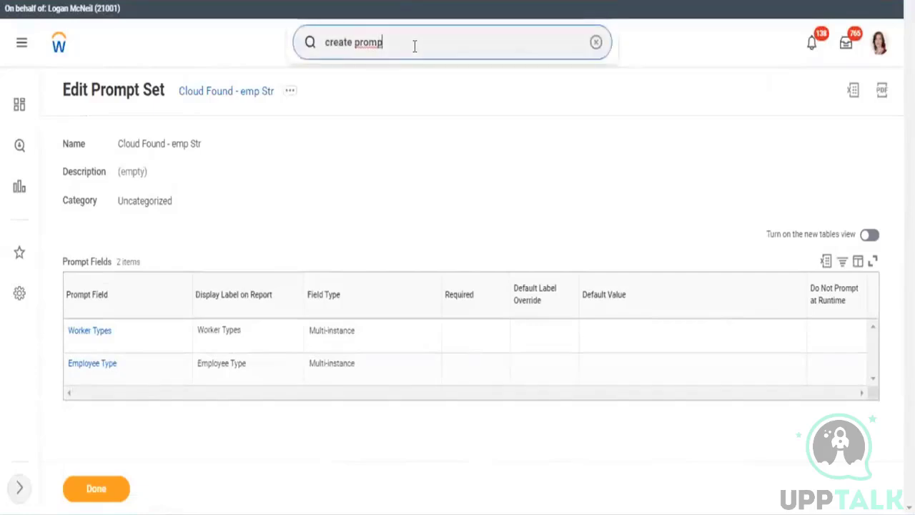
key("BackSpace")
key("BackSpace")
left_click(405, 94)
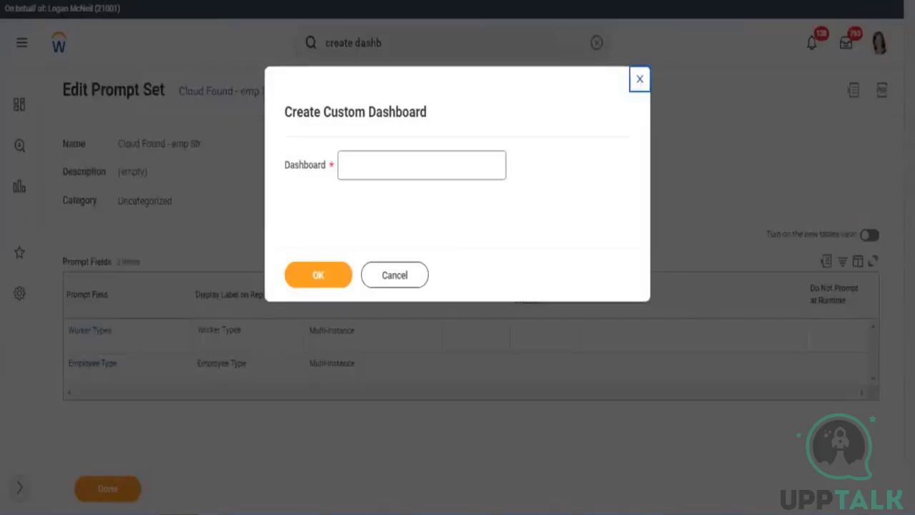
key("Escape")
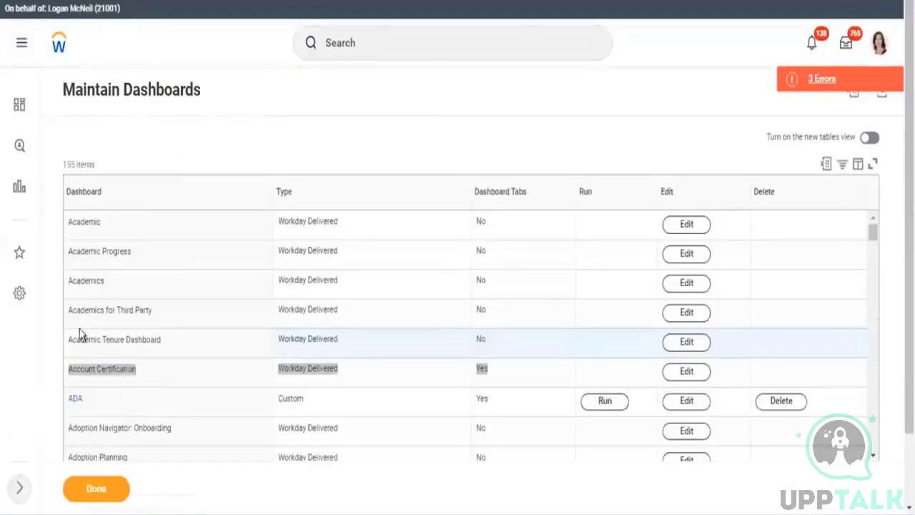
Step: Open the Cloud Found - Employee Structure dashboard's settings for editing and review its domains, icon and maximum worklets per tab
key("alt+Left")
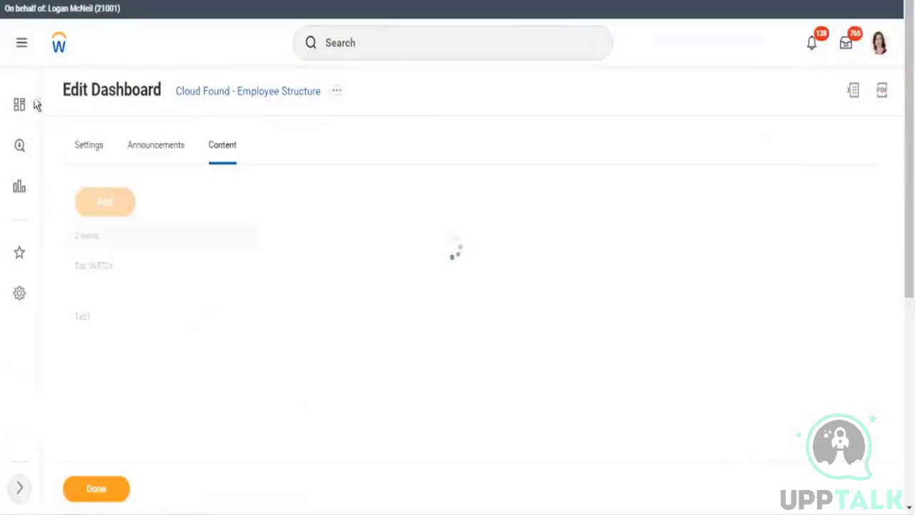
left_click(90, 145)
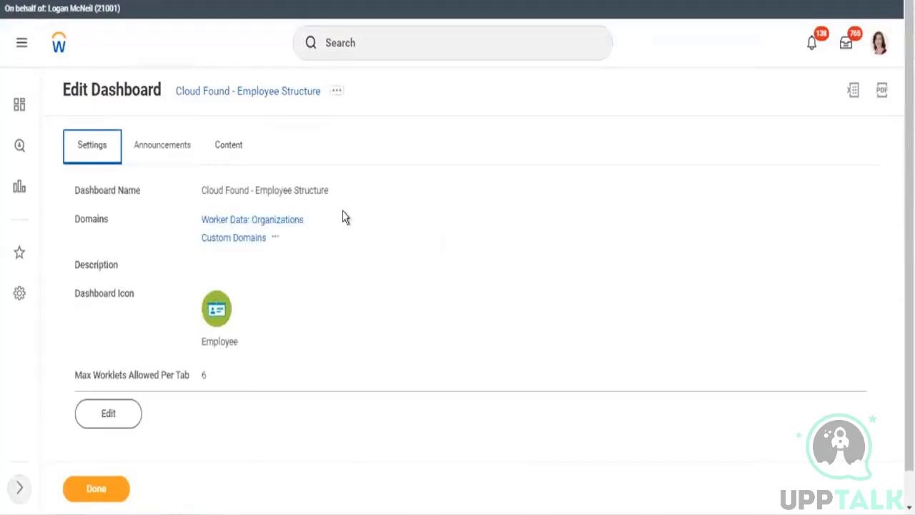
scroll(196, 267, "down", 1)
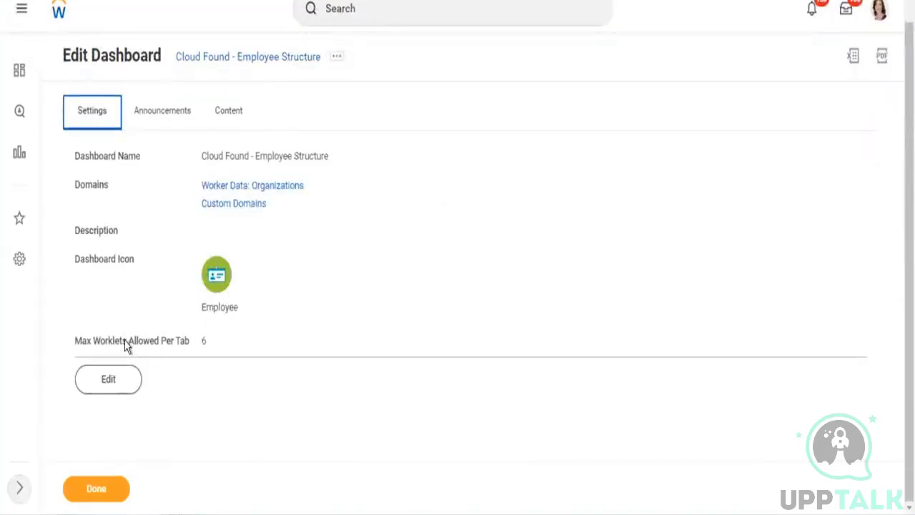
left_click(108, 381)
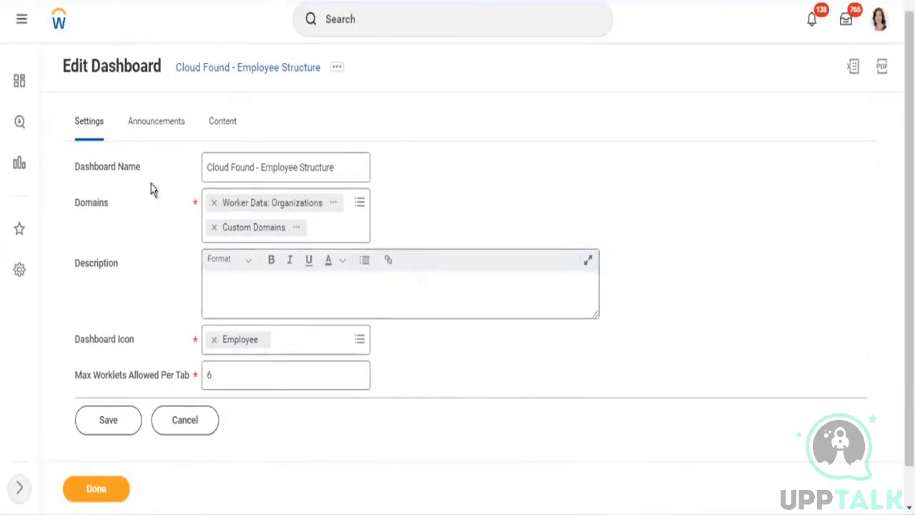
left_click_drag(83, 204, 107, 206)
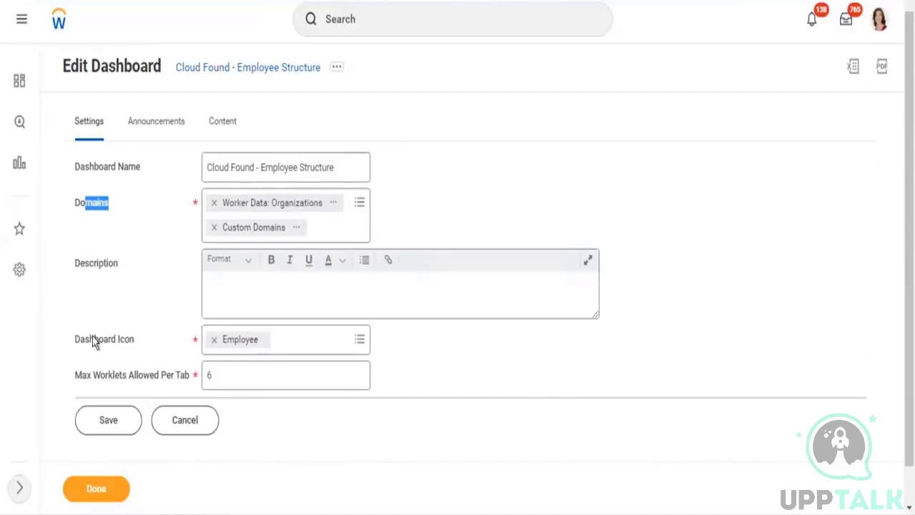
left_click_drag(93, 378, 144, 379)
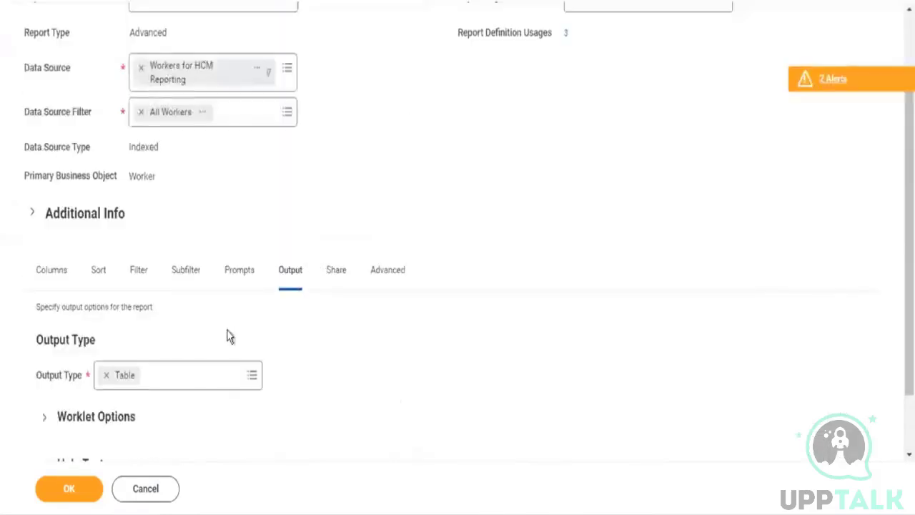
Step: Expand the worklet options of the Cloud found - all workers report and review its worklet availability, row limit and refresh settings
scroll(245, 351, "down", 1)
left_click(42, 353)
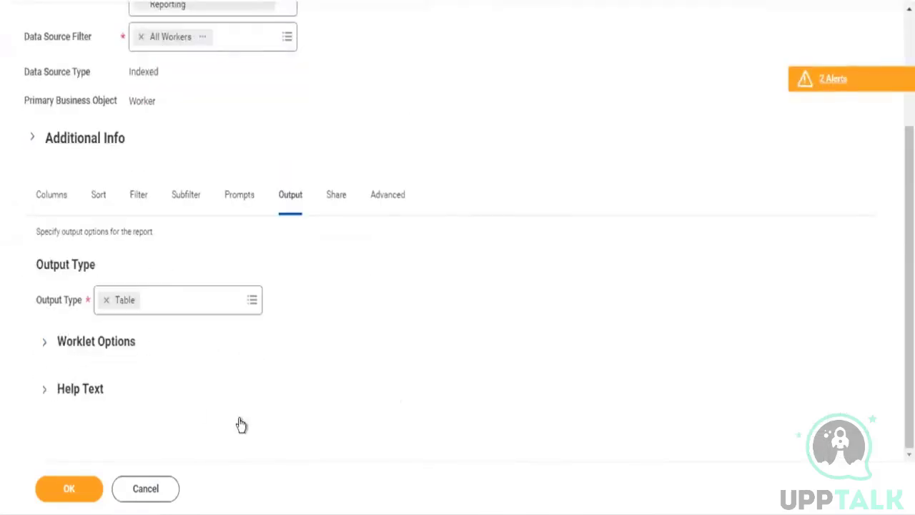
scroll(350, 350, "down", 2)
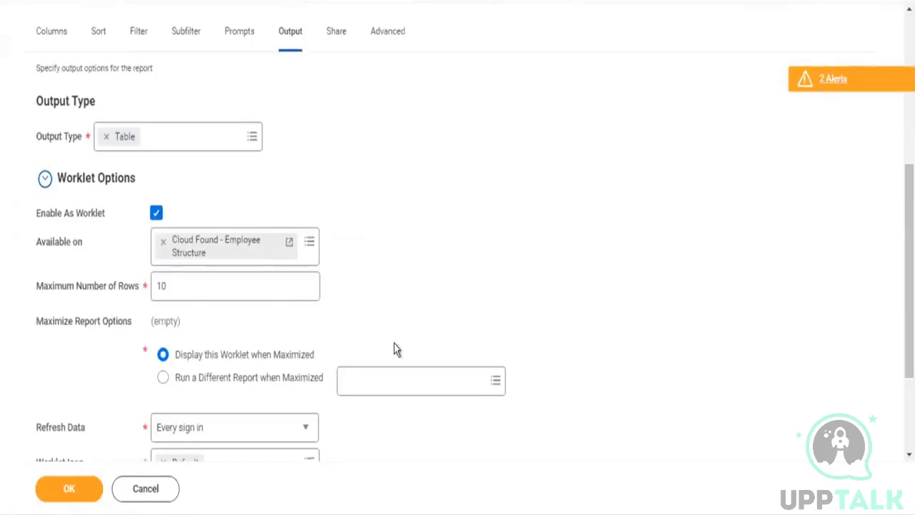
scroll(394, 346, "down", 1)
left_click_drag(120, 263, 128, 242)
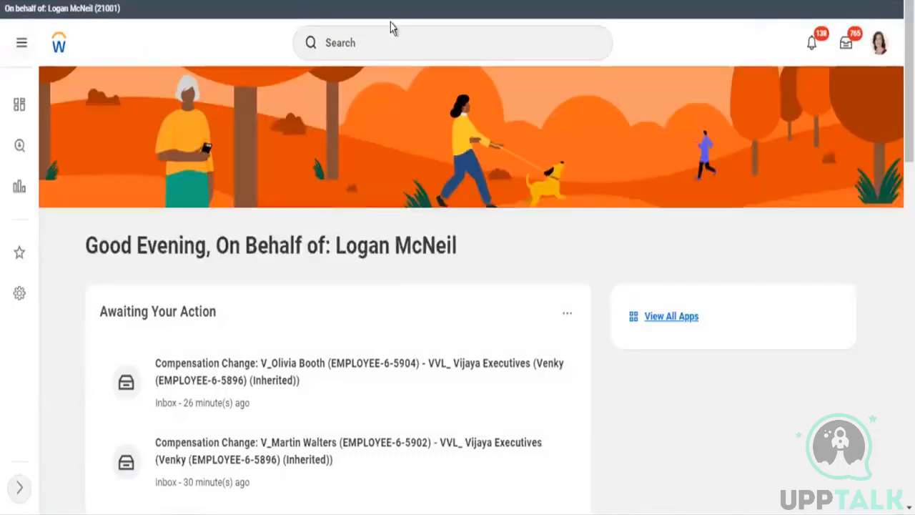
Step: Open the Cloud Found - Employee Structure dashboard, decline the session recovery and view its Tab 065724 and Tab1
left_click(395, 45)
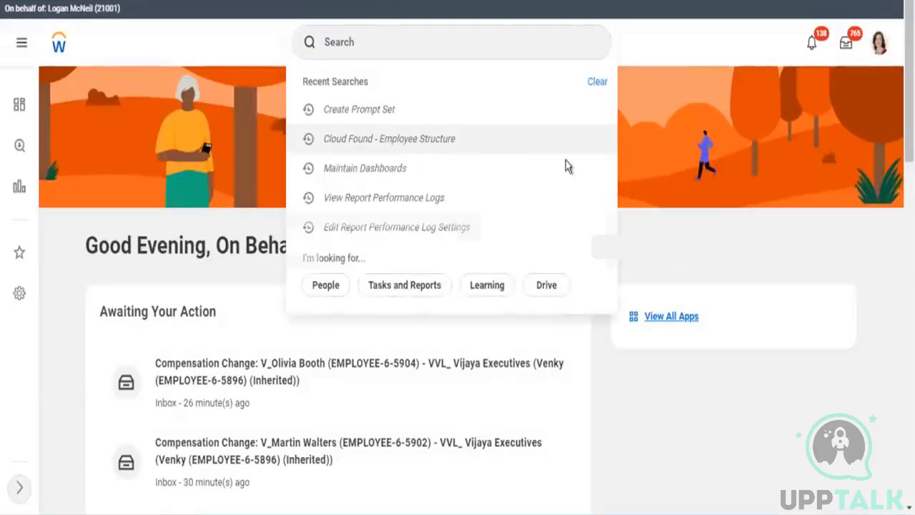
key("Return")
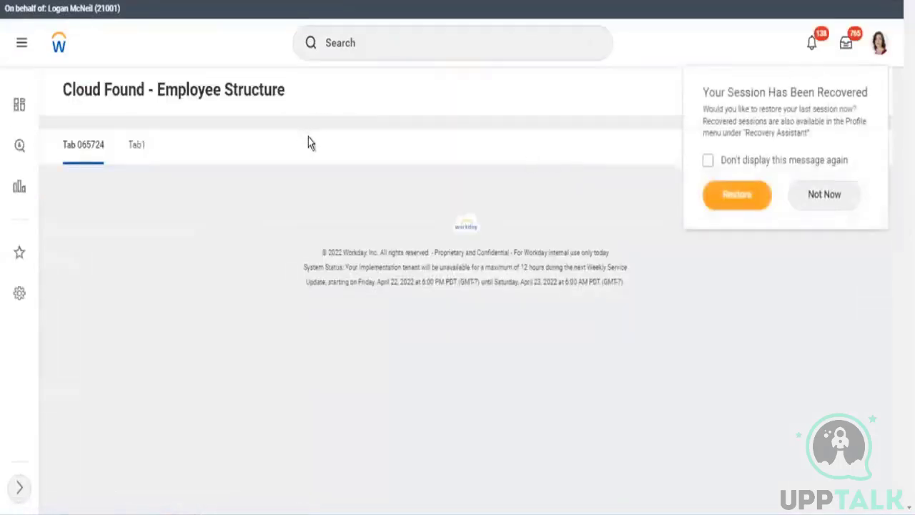
left_click(836, 192)
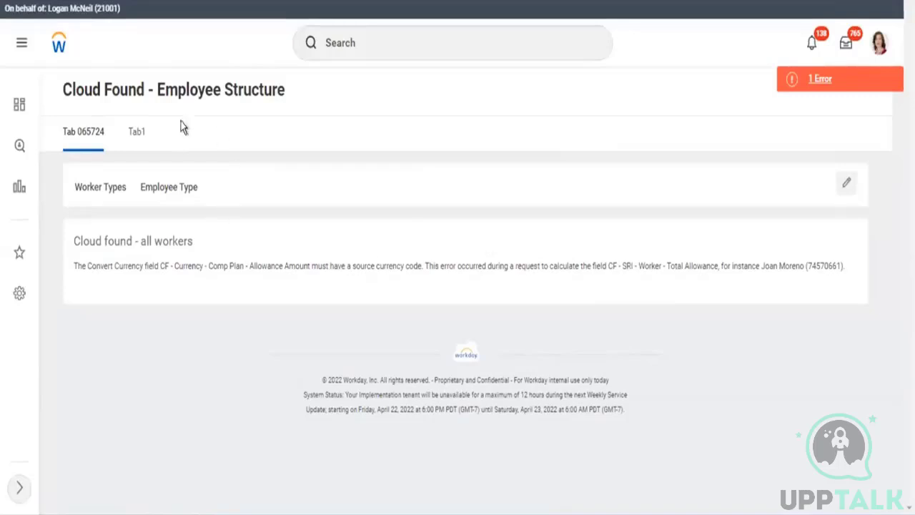
left_click(140, 133)
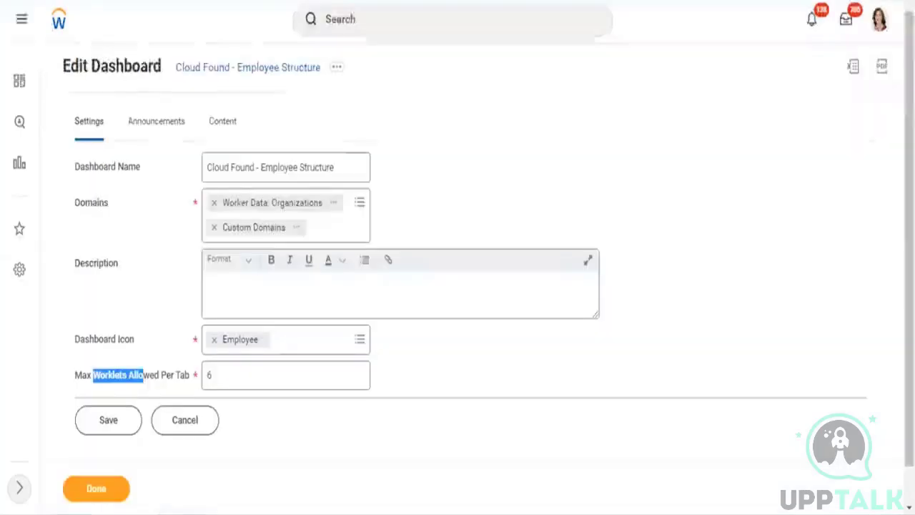
Step: Add the Cloud found - all workers - Copy worklet to Tab 065724 for groups including [VISH] User Base and AAJ_Compensation partner, and finish editing
left_click(217, 121)
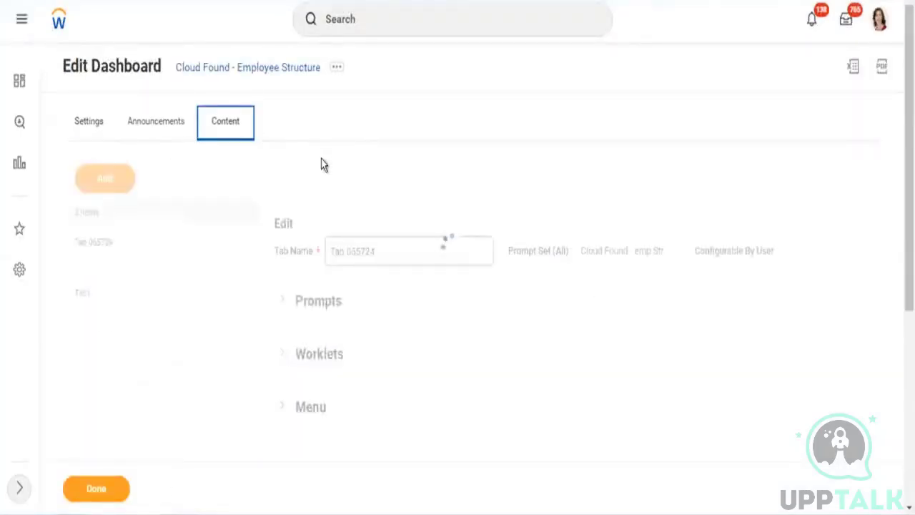
scroll(349, 356, "down", 1)
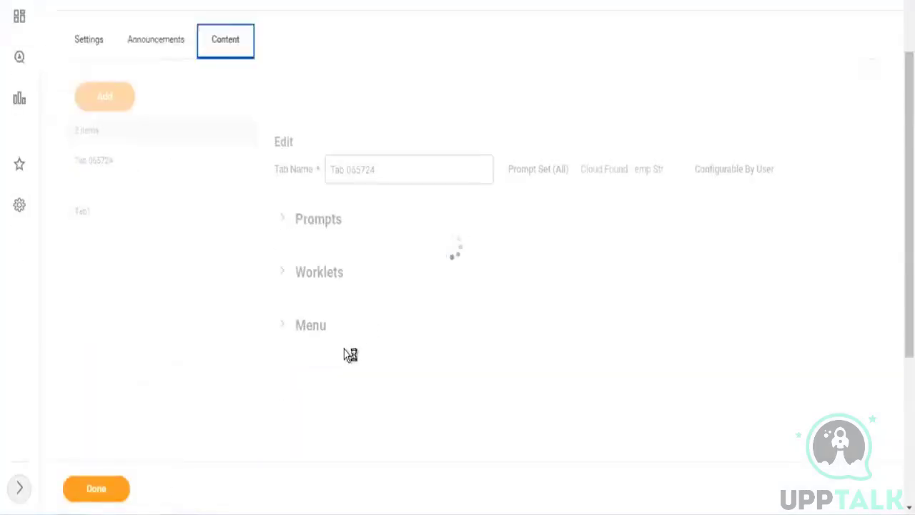
left_click(282, 218)
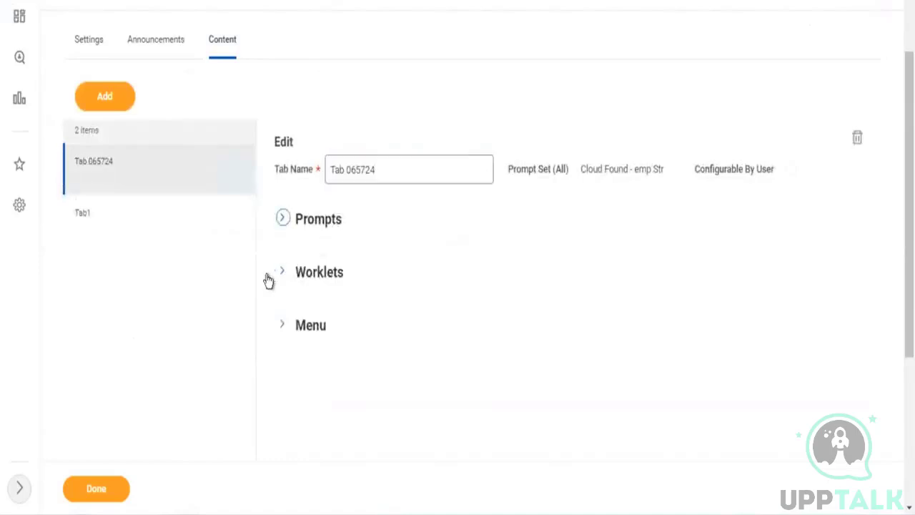
left_click(283, 220)
left_click(318, 271)
scroll(300, 236, "down", 3)
left_click(288, 149)
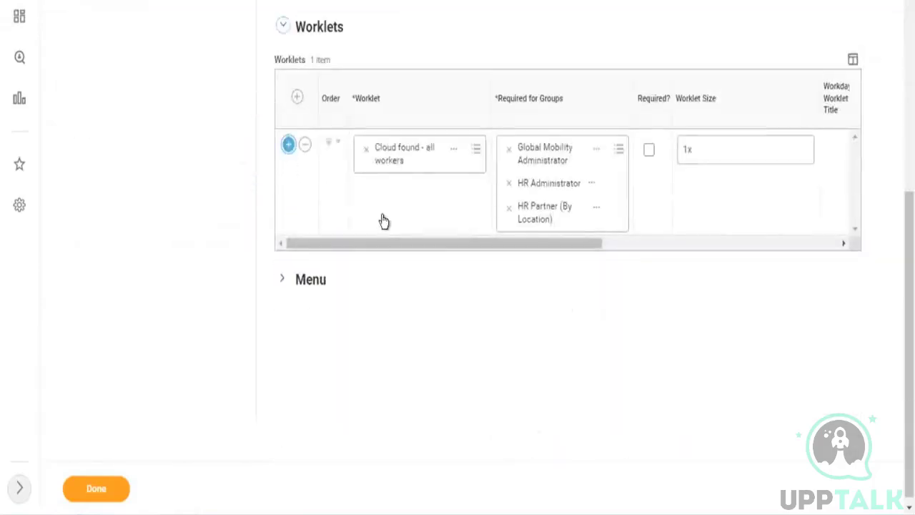
left_click(414, 247)
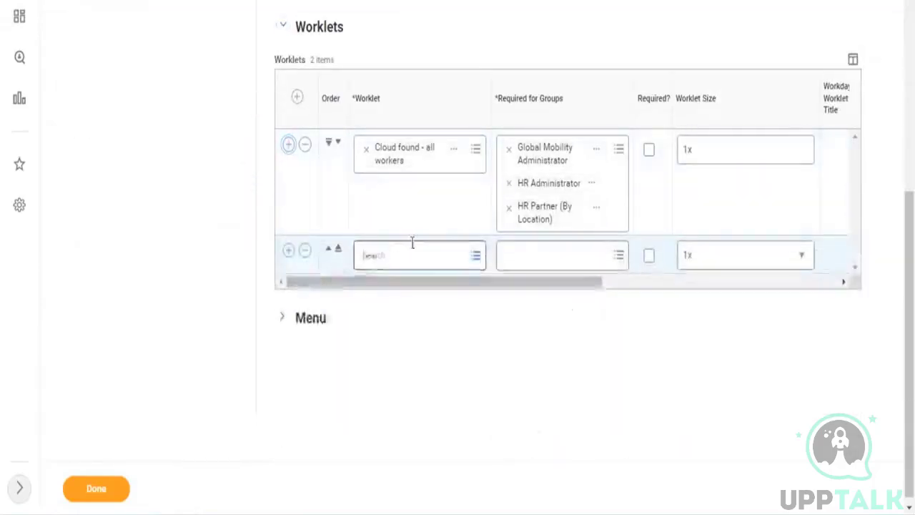
left_click(379, 203)
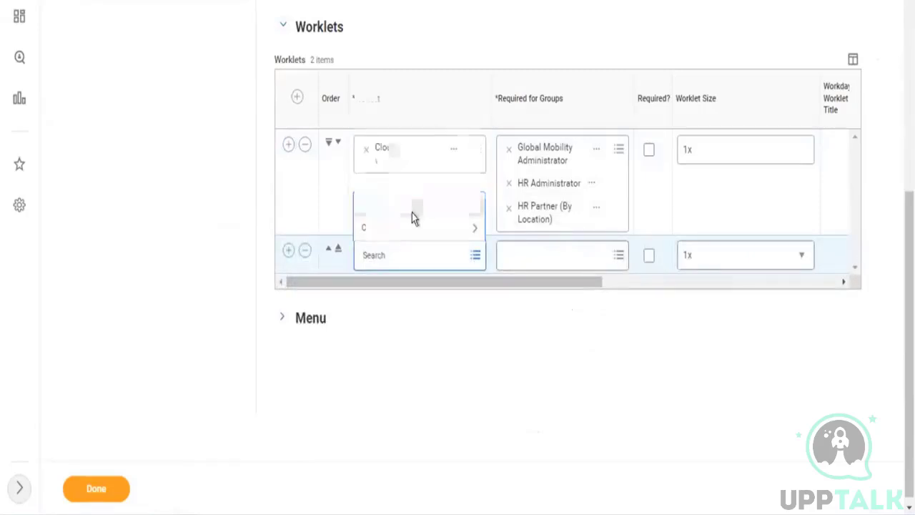
left_click(404, 224)
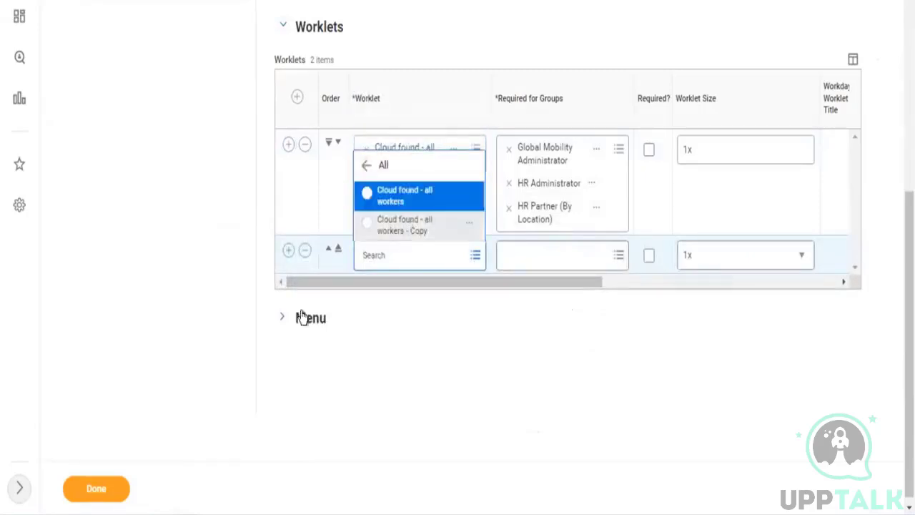
left_click(109, 490)
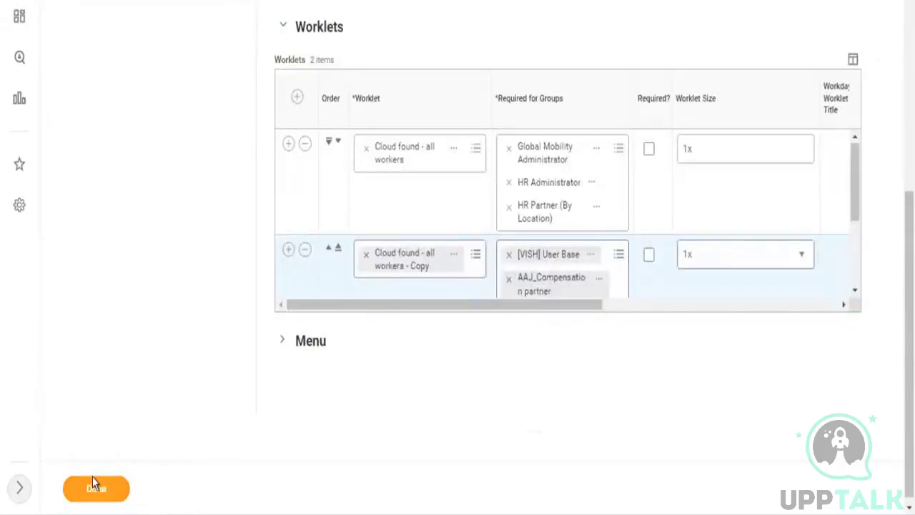
left_click(92, 477)
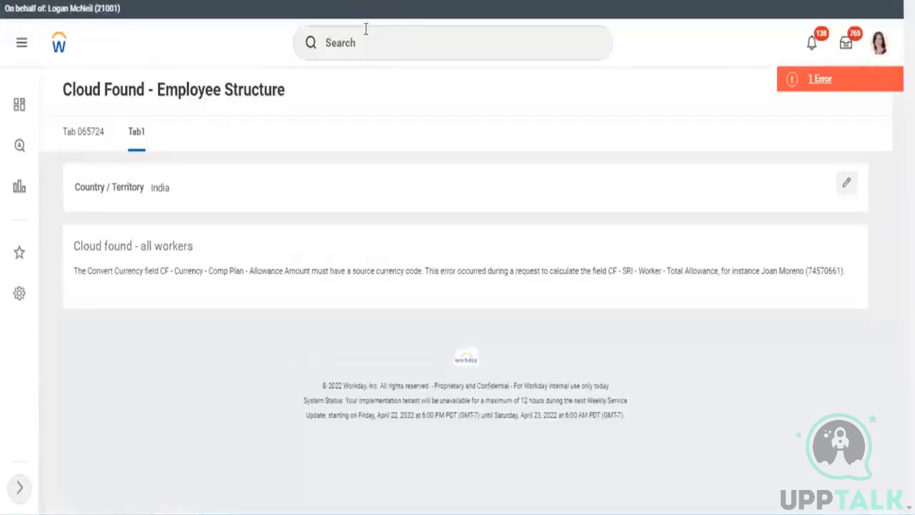
Step: Reopen the Cloud Found - Employee Structure dashboard and examine the worklets on Tab 065724
left_click(381, 40)
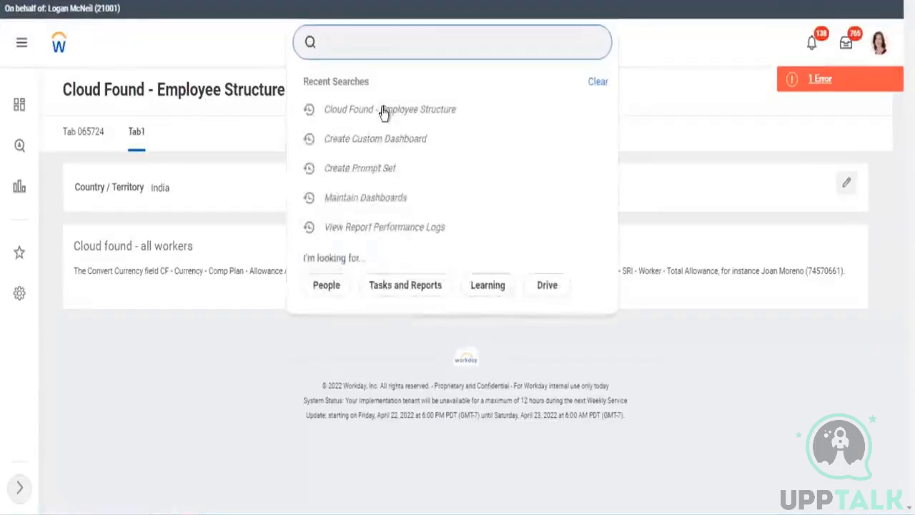
left_click(505, 113)
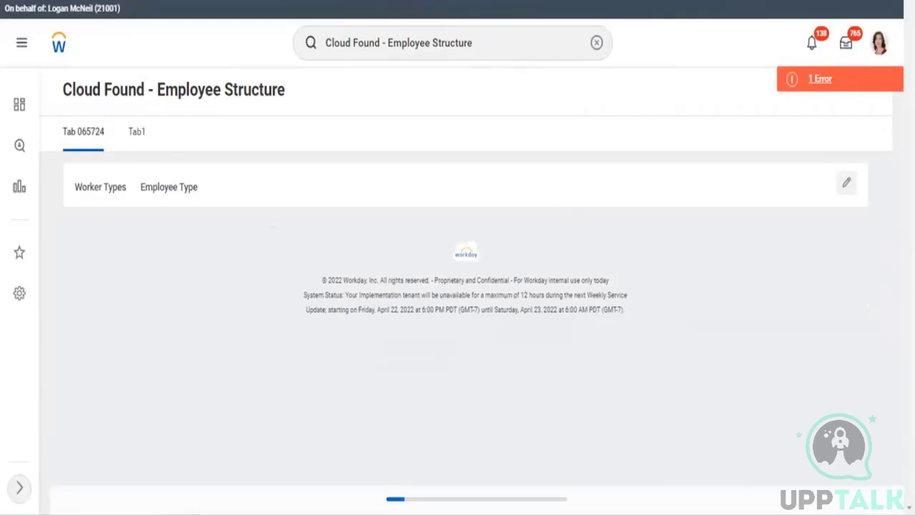
scroll(594, 260, "down", 5)
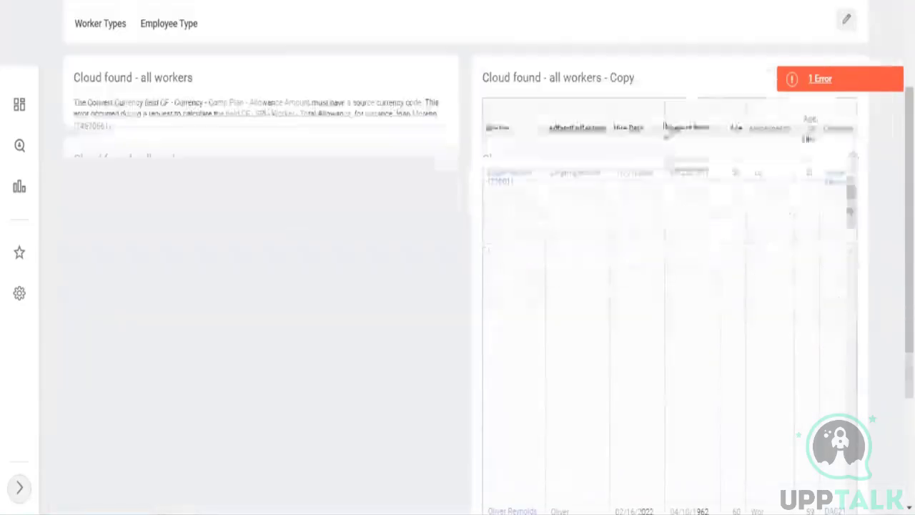
scroll(684, 393, "down", 1)
scroll(543, 19, "down", 2)
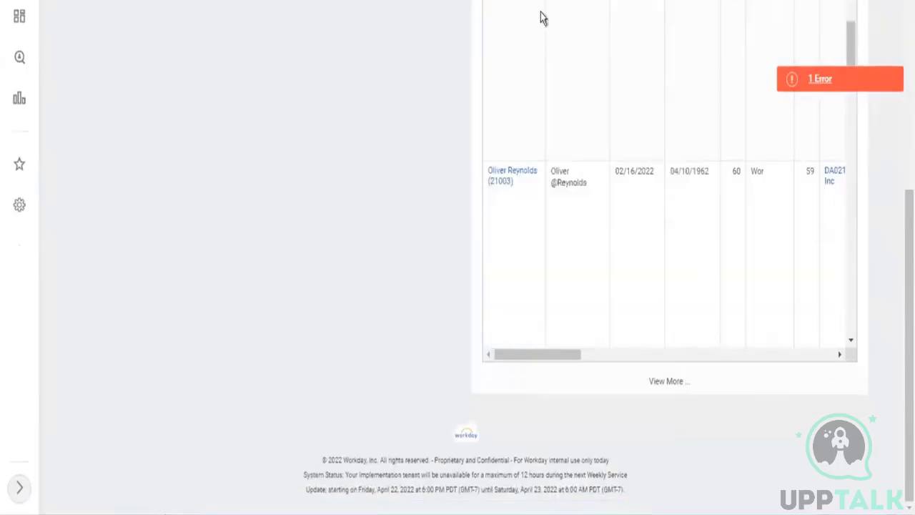
Step: Review the Maximize Report Options in the worklet options of the Cloud found - all workers report
scroll(544, 18, "up", 2)
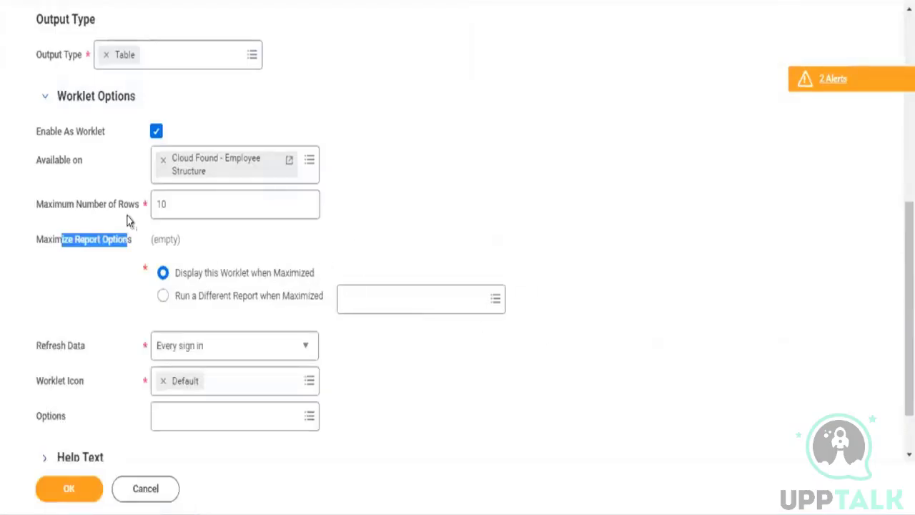
scroll(43, 232, "down", 1)
left_click(41, 163)
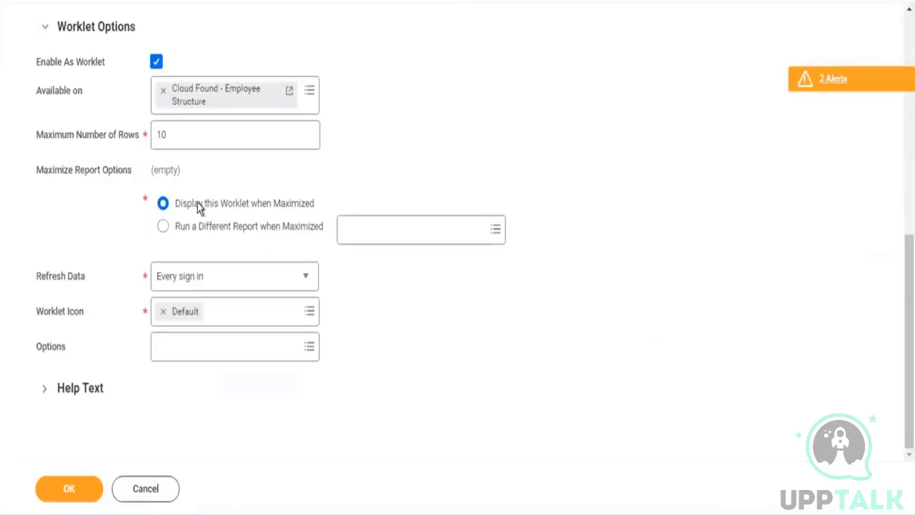
left_click_drag(203, 203, 311, 204)
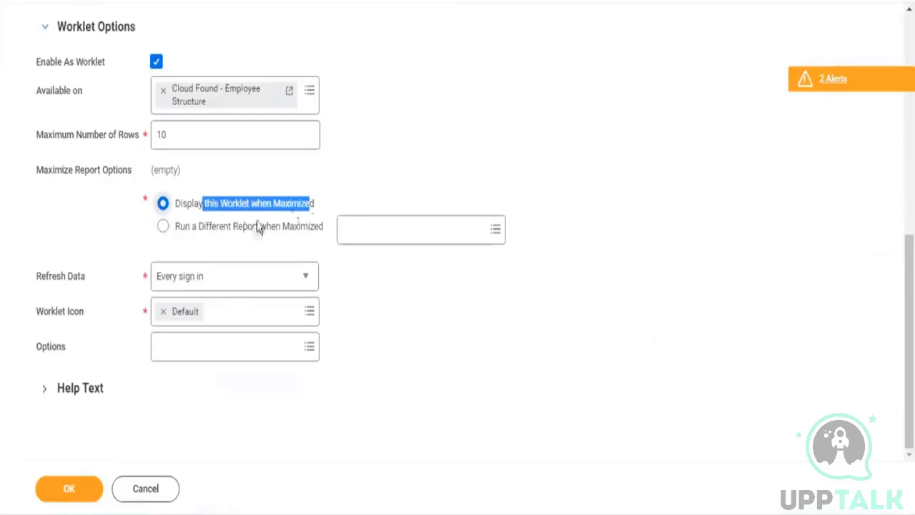
left_click_drag(231, 227, 266, 227)
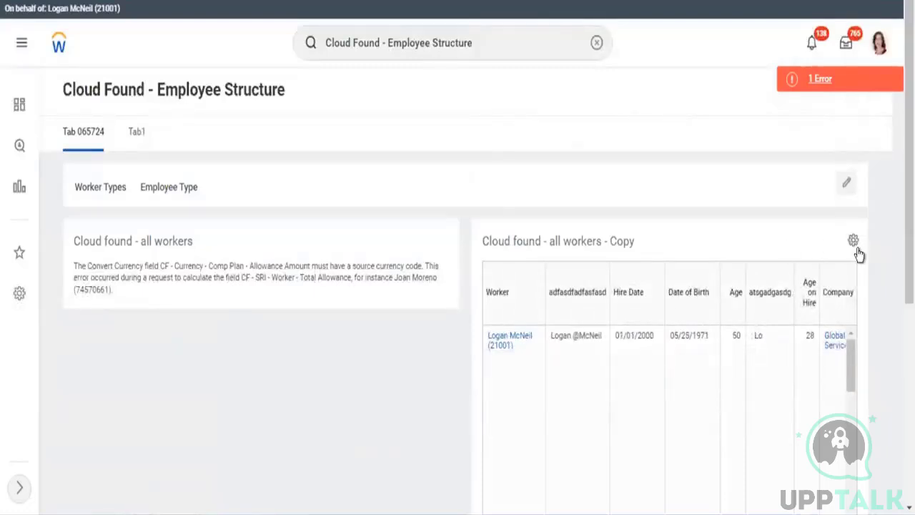
Step: Open the full report behind the Cloud found - all workers - Copy worklet, running it with the prompts left blank
left_click(853, 242)
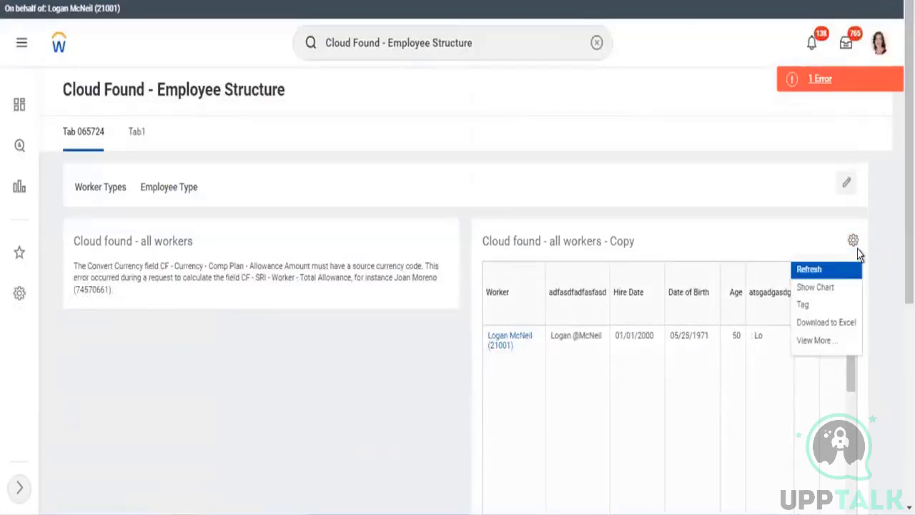
left_click(826, 343)
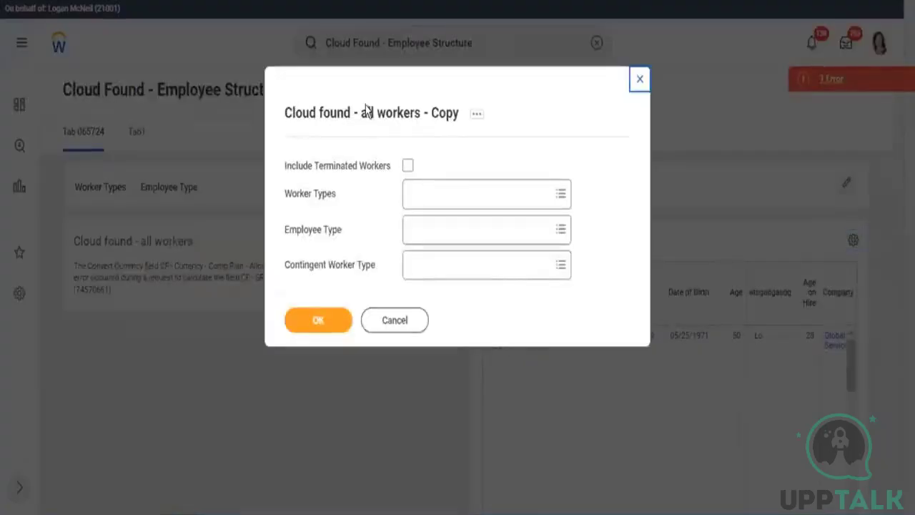
left_click_drag(285, 112, 453, 117)
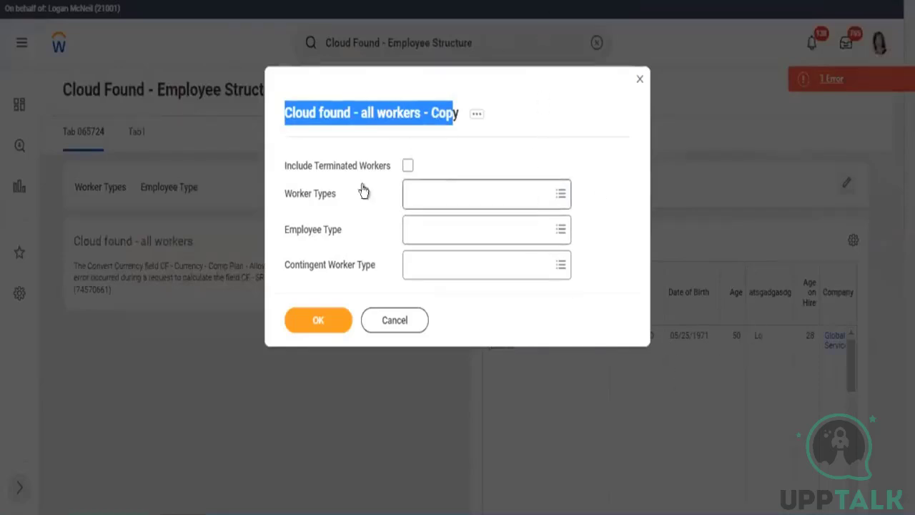
left_click(322, 323)
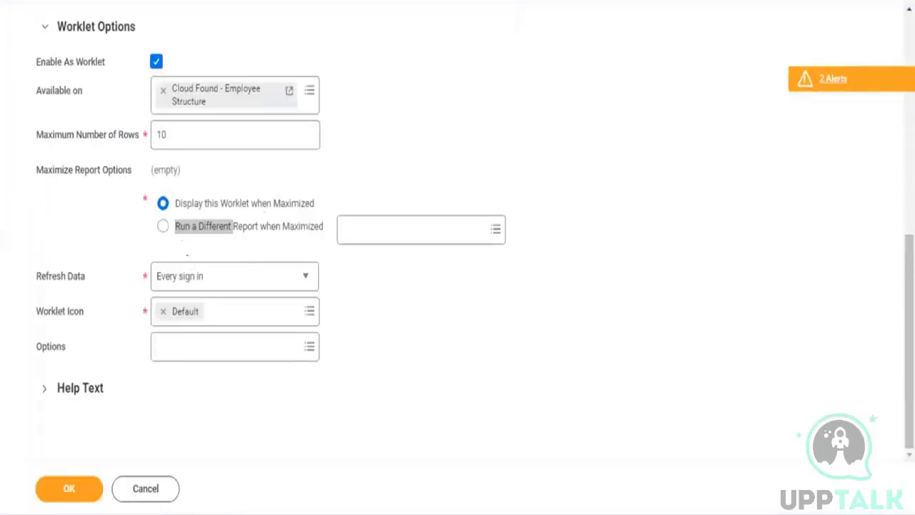
Step: Set the worklet to run the different report Cloud Found - Headcount when maximized, and save the Cloud found - all workers report
left_click(178, 227)
left_click(401, 223)
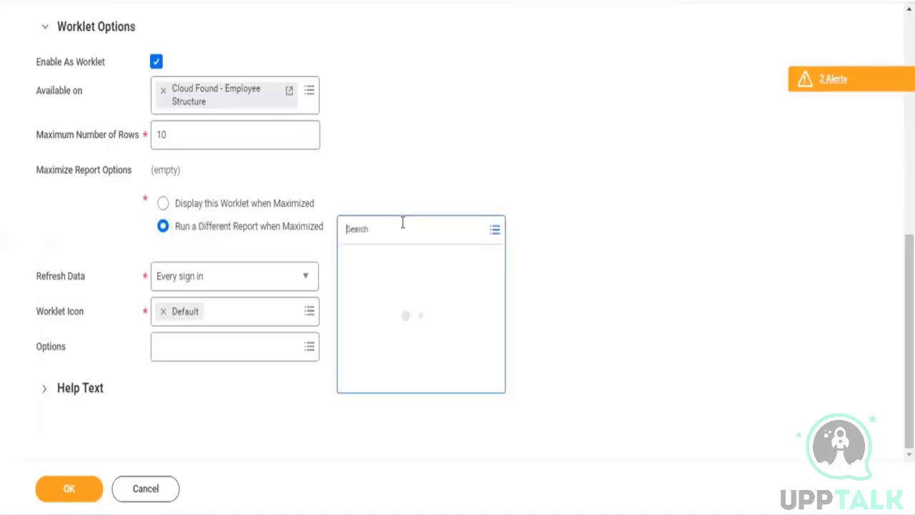
type("cloud found")
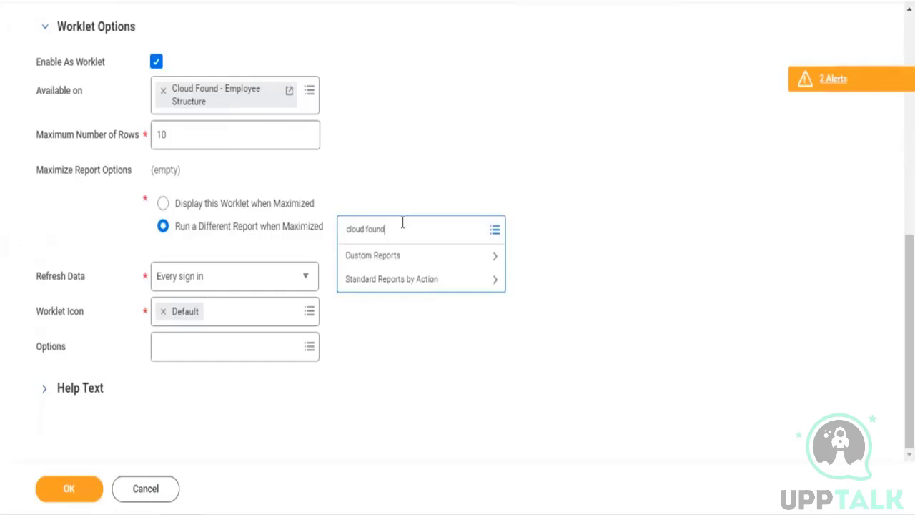
key("Return")
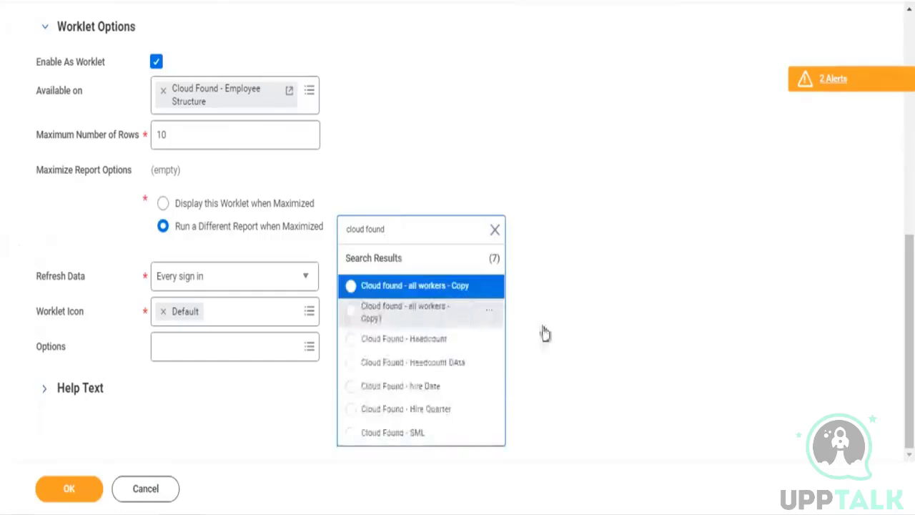
left_click(418, 340)
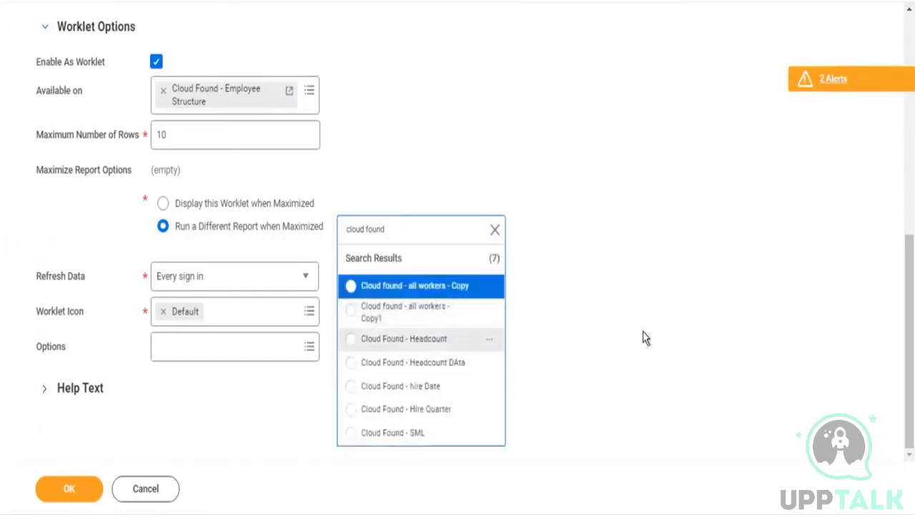
left_click(63, 492)
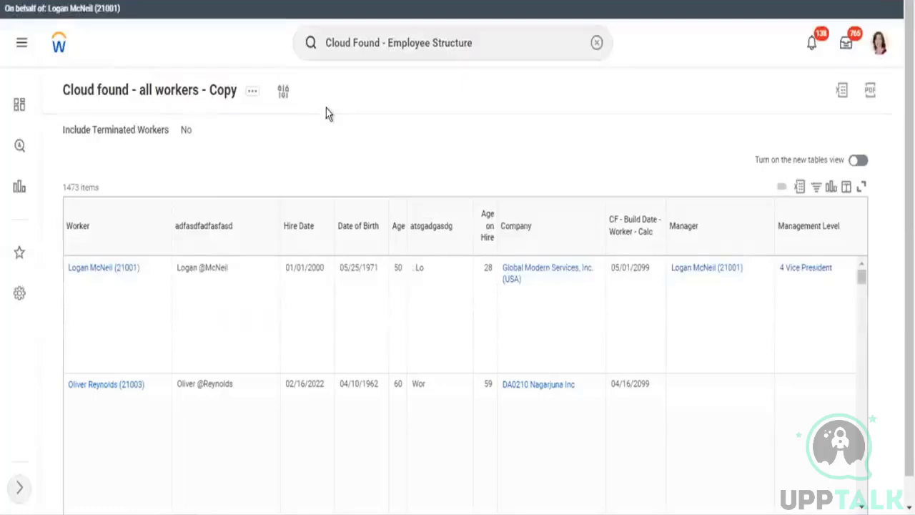
Step: Open the Cloud Found - Employee Structure dashboard from the recent searches and view more of its Cloud found - all workers - Copy worklet
left_click(55, 53)
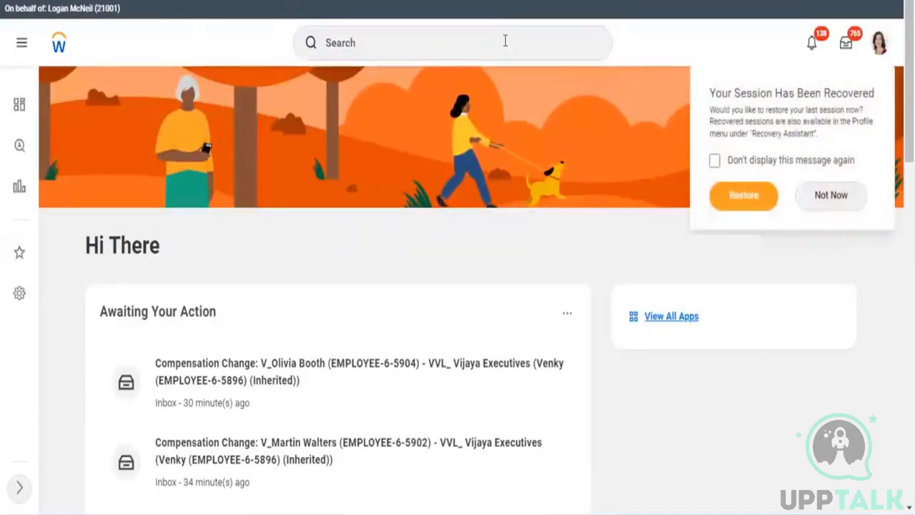
left_click(505, 42)
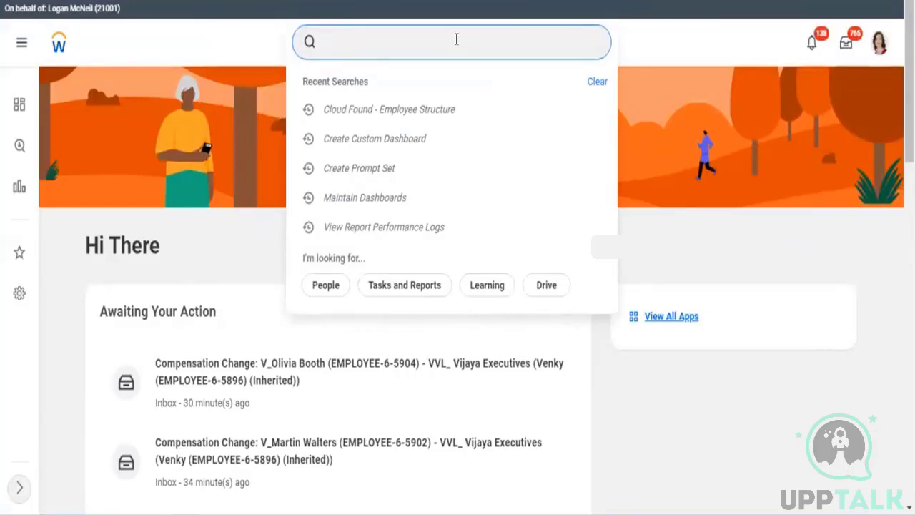
left_click_drag(412, 109, 416, 109)
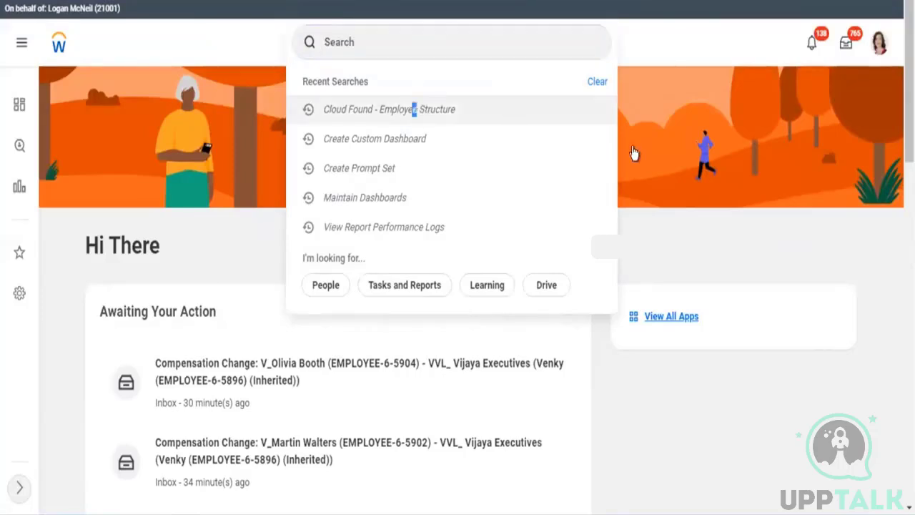
left_click(505, 115)
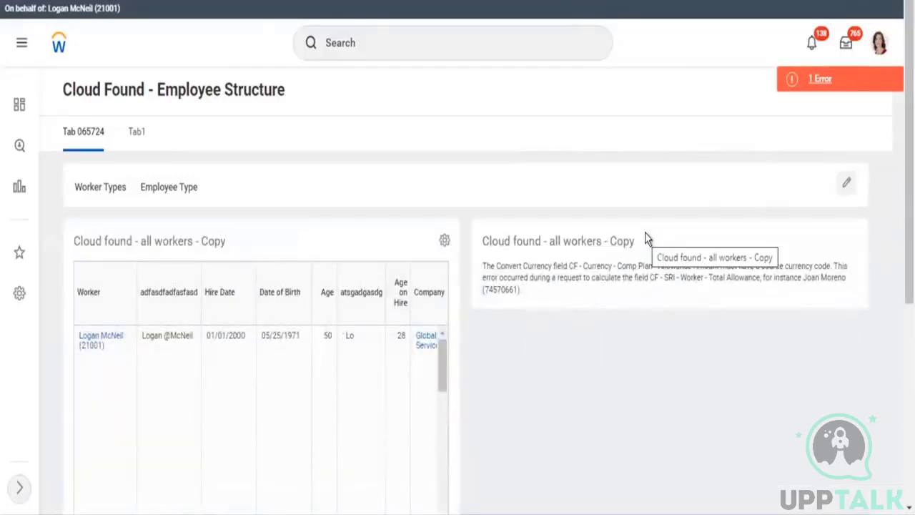
scroll(240, 282, "down", 3)
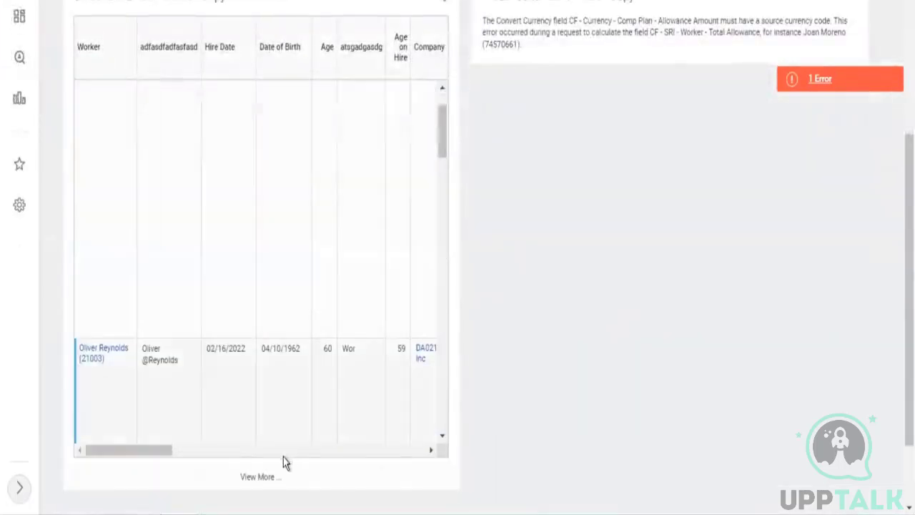
left_click(261, 475)
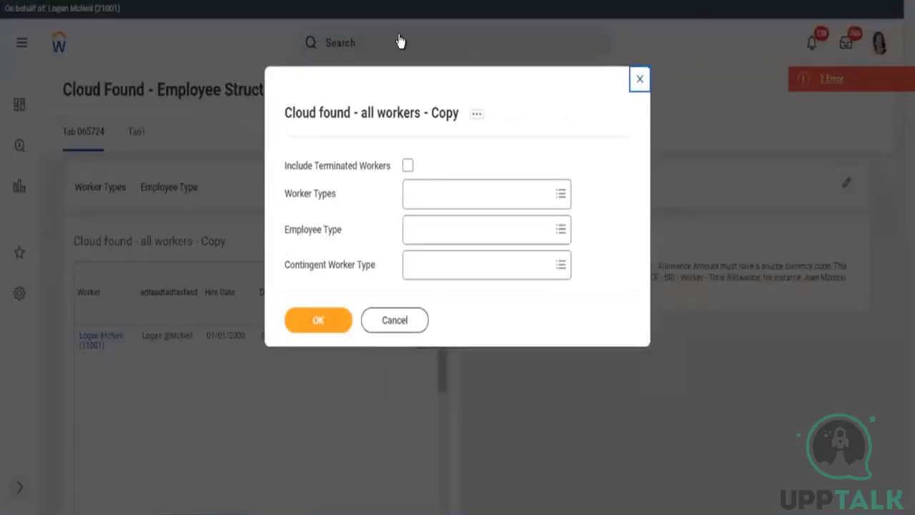
Step: Leave the report prompts, reload the Cloud Found - Employee Structure dashboard and view more of the copied worklet again
left_click(387, 39)
left_click(386, 38)
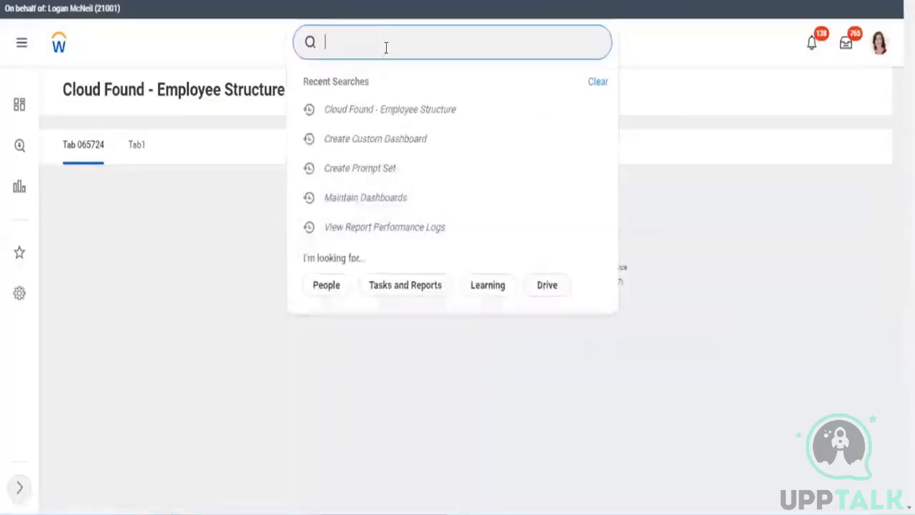
left_click(411, 117)
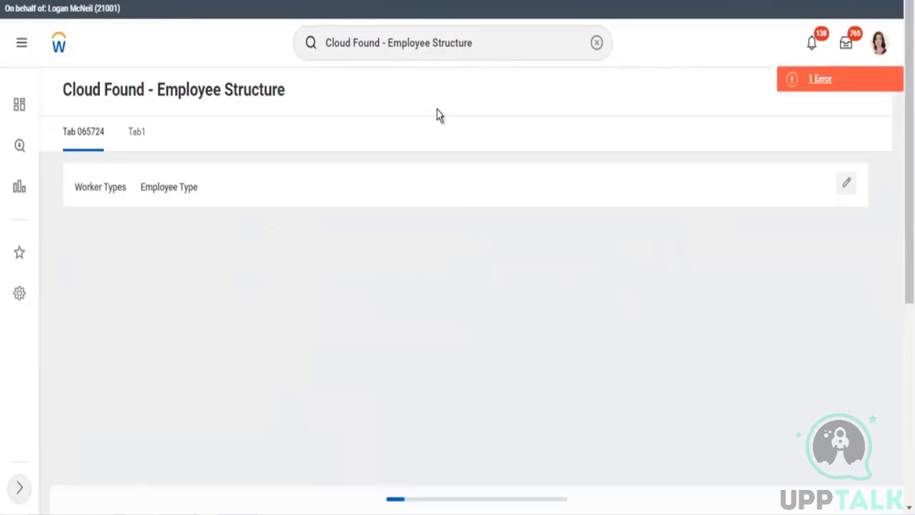
scroll(380, 187, "down", 5)
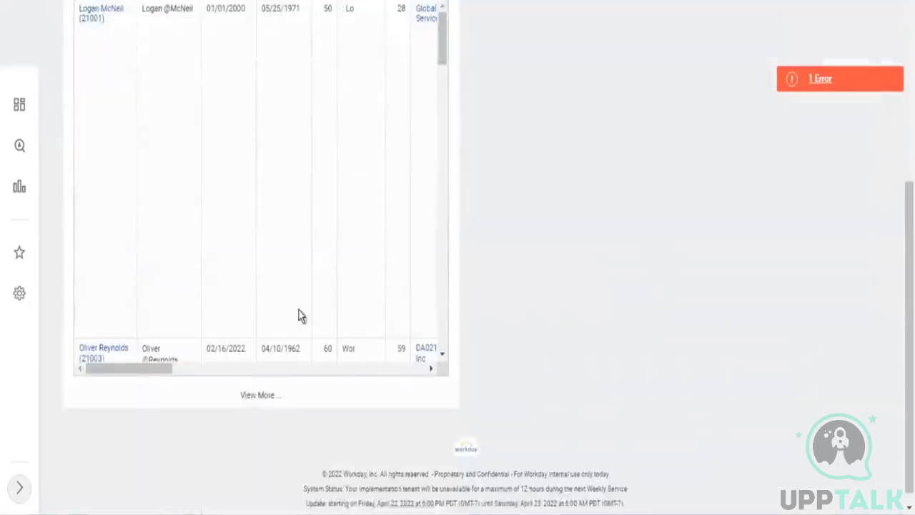
left_click(258, 394)
Step: Expand the worklet options in the output settings of the Cloud found - all workers report and check its maximize choices
scroll(411, 339, "down", 3)
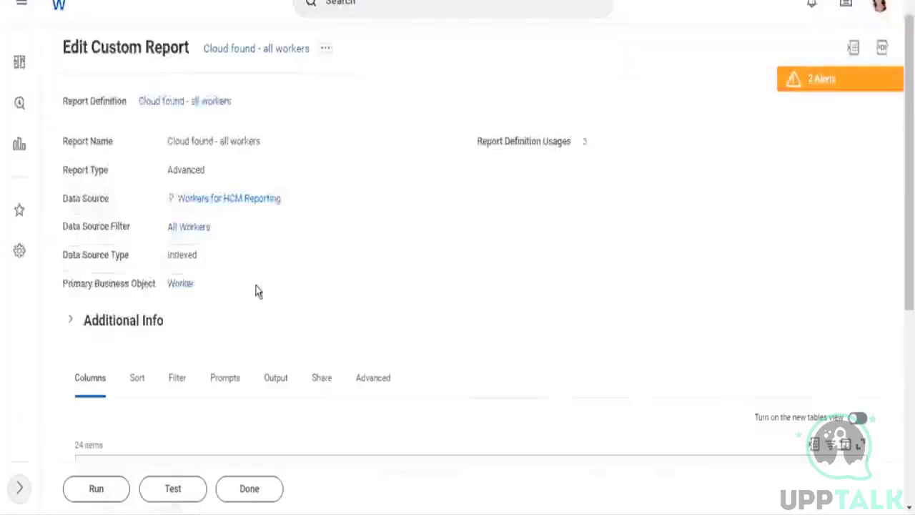
scroll(376, 303, "down", 3)
left_click(284, 214)
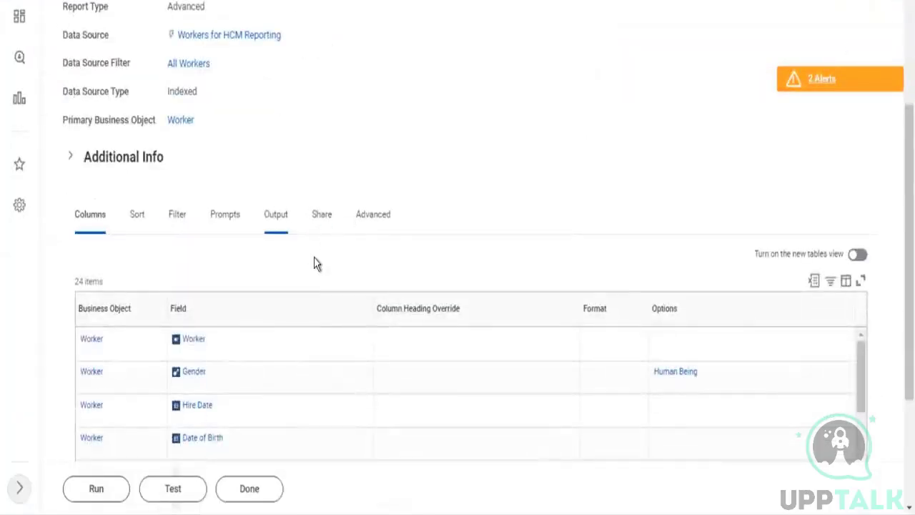
scroll(290, 303, "down", 2)
left_click(93, 347)
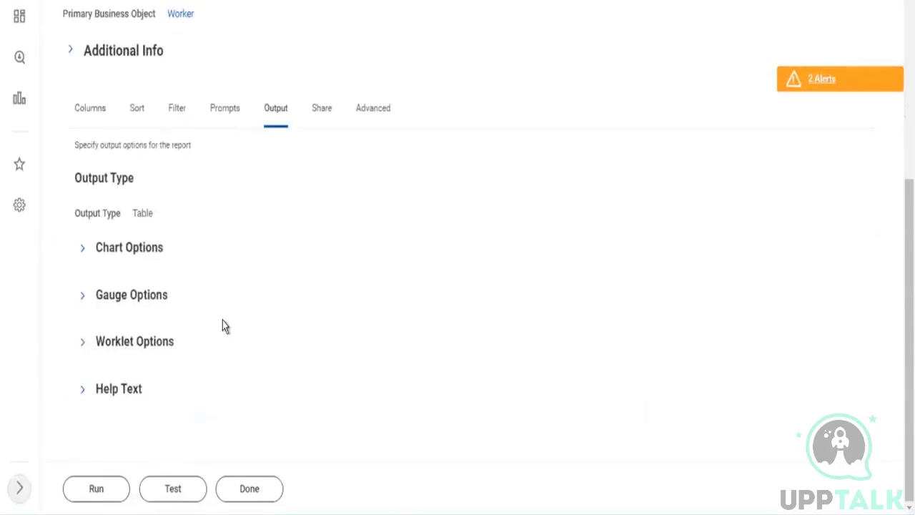
scroll(143, 349, "down", 3)
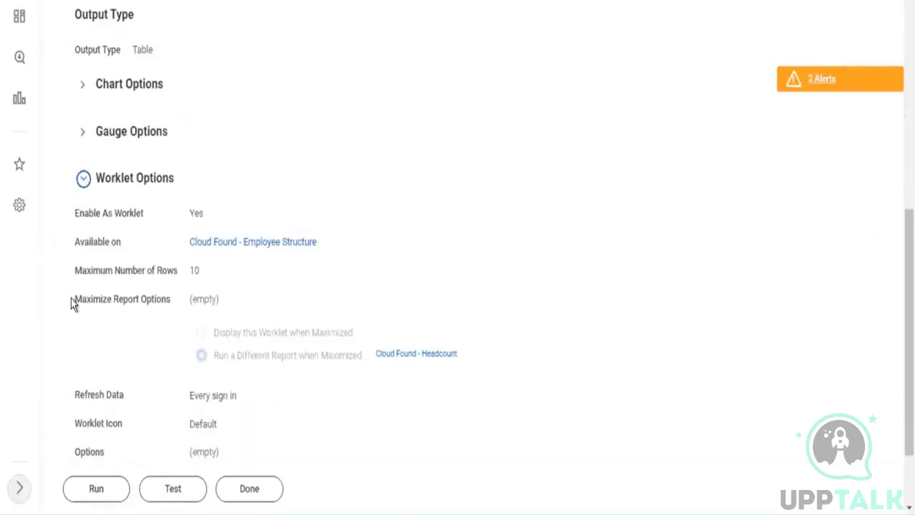
left_click_drag(71, 302, 154, 303)
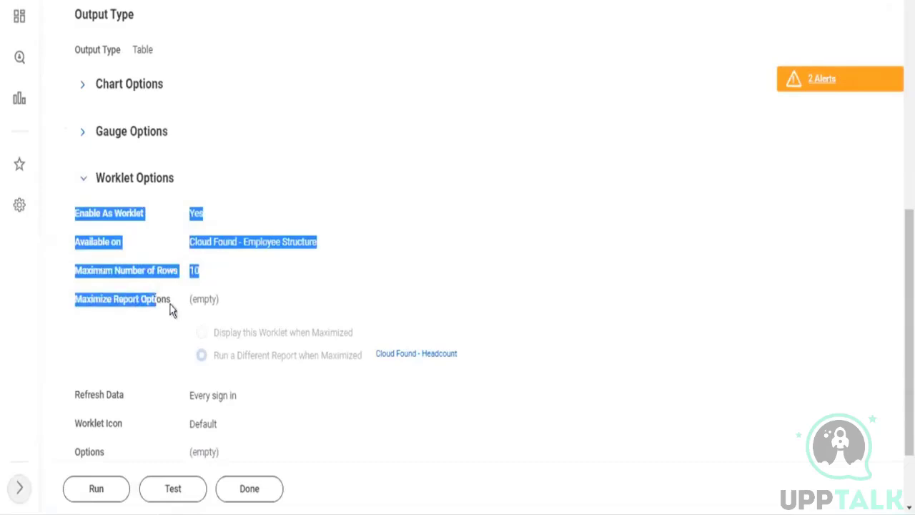
left_click(227, 334)
left_click_drag(227, 335, 346, 334)
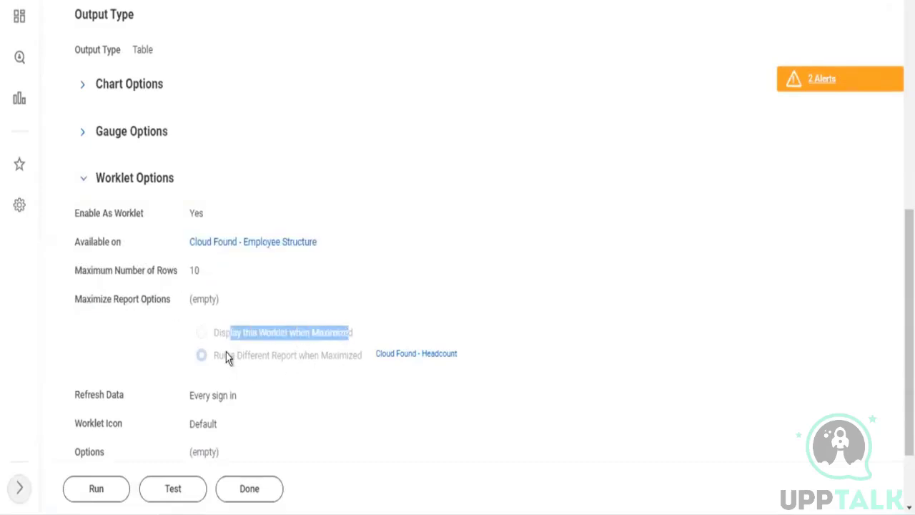
left_click_drag(226, 355, 327, 356)
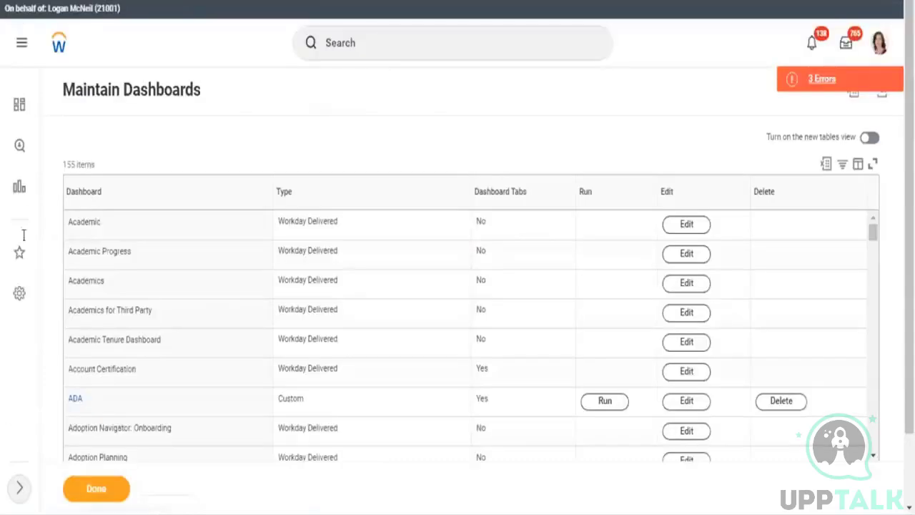
Step: Remove the Cloud found - all workers - Copy worklet from Tab 065724 of the Cloud Found - Employee Structure dashboard and finish editing
left_click(100, 489)
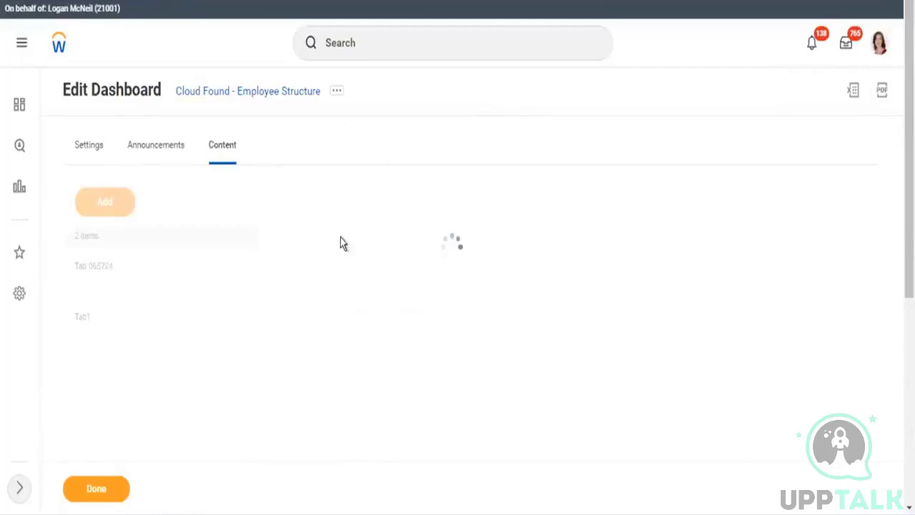
scroll(380, 243, "down", 2)
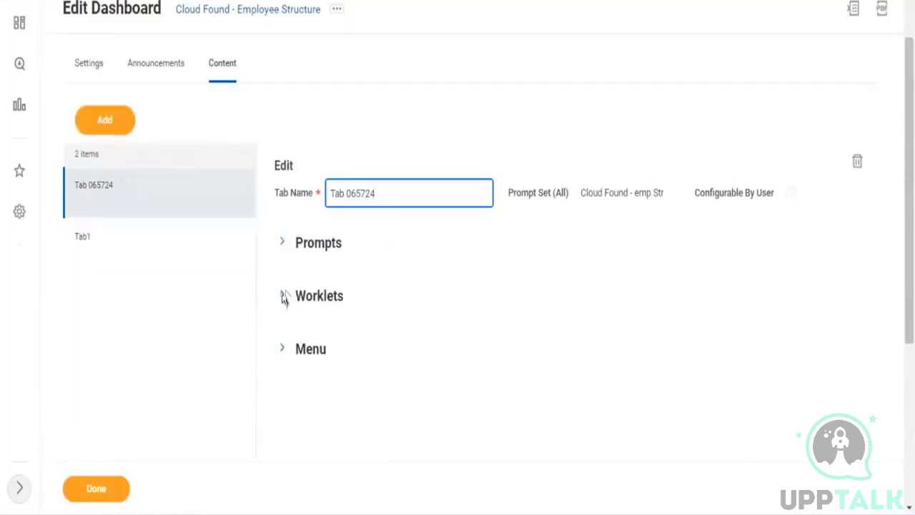
left_click(354, 300)
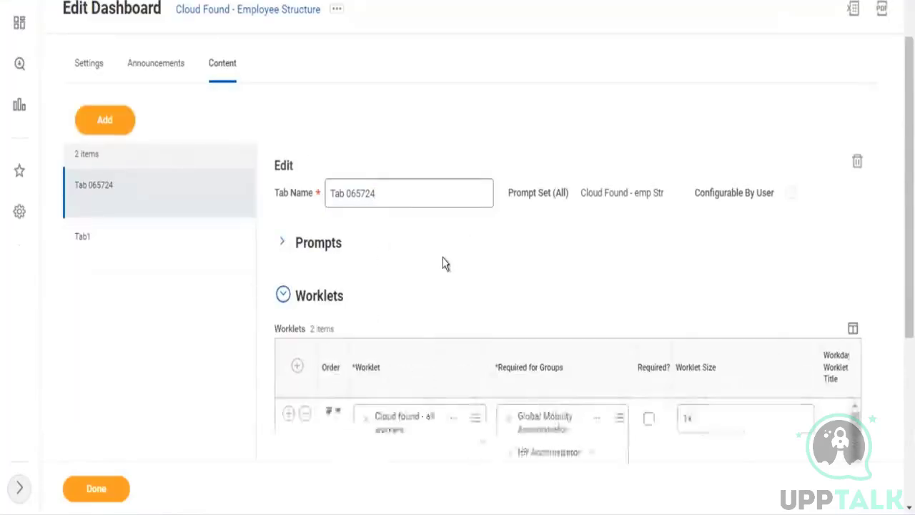
scroll(453, 267, "down", 2)
scroll(506, 222, "down", 2)
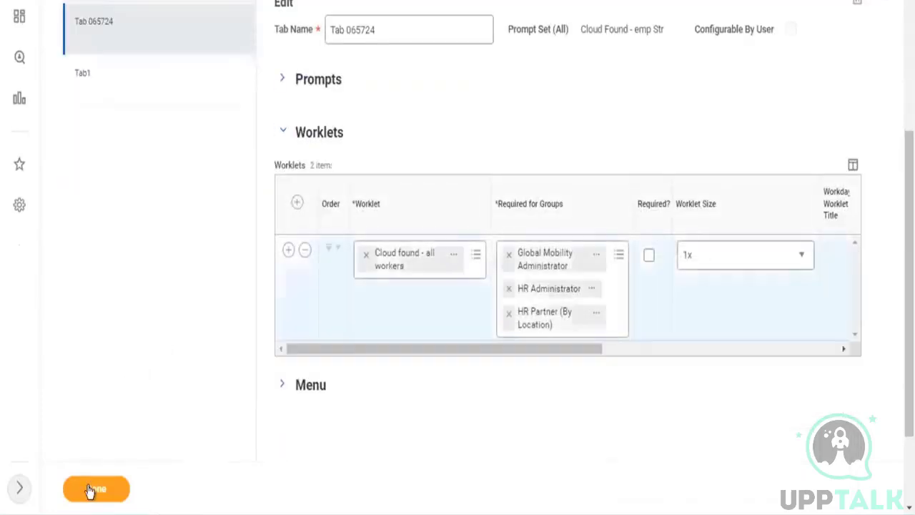
left_click(91, 489)
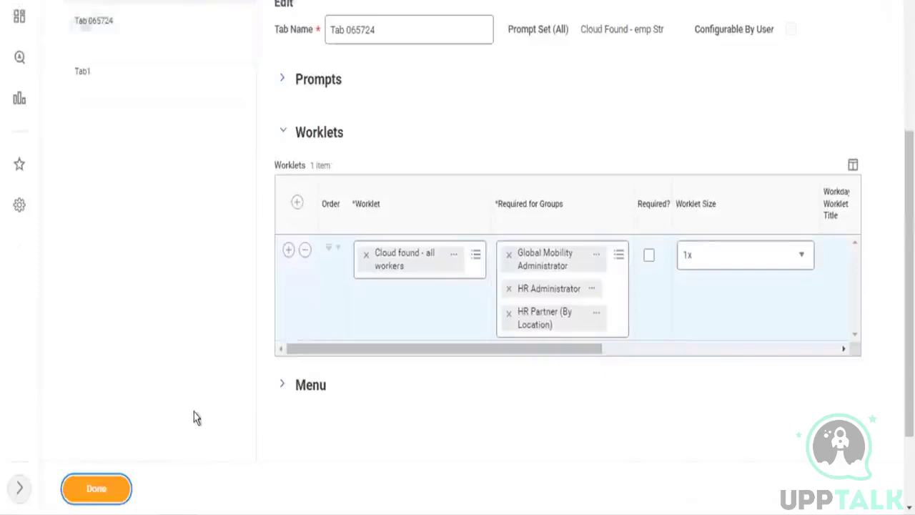
left_click(91, 489)
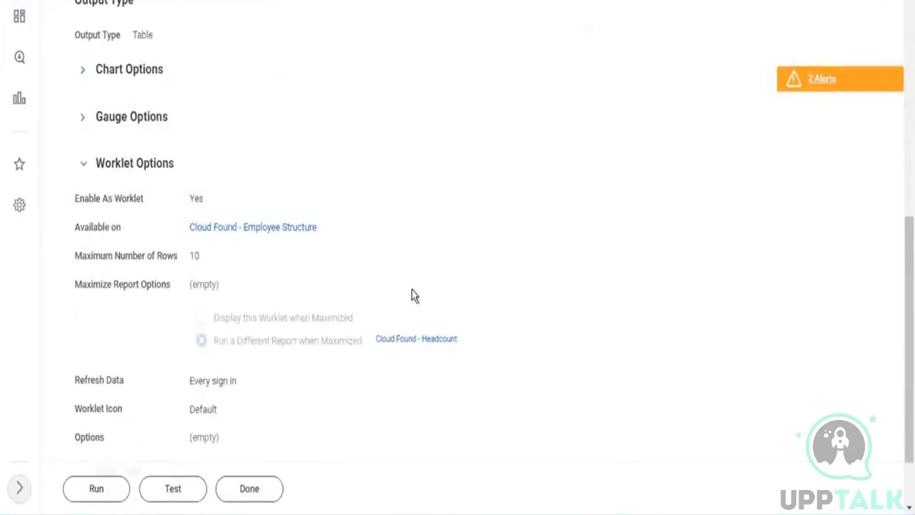
Step: Copy the name of the Cloud Found - Headcount report that is set to run when the worklet is maximized
left_click(466, 338)
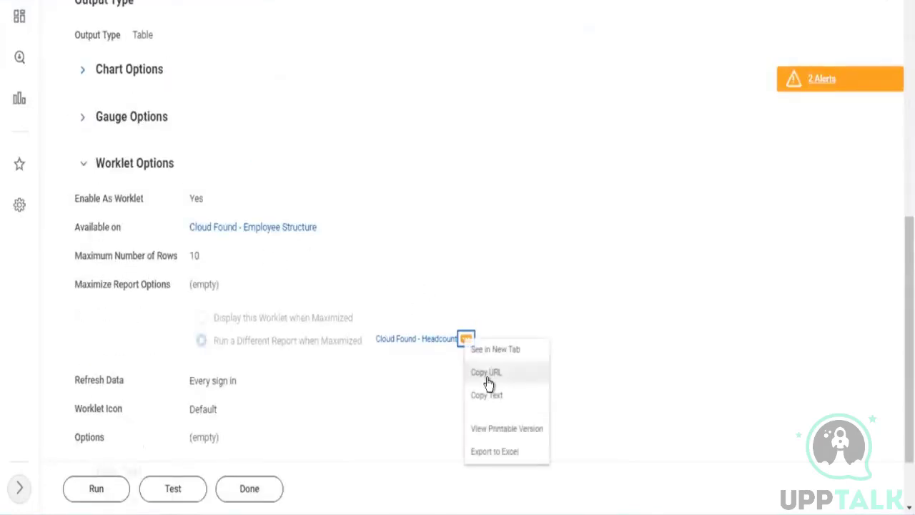
left_click(493, 399)
scroll(378, 166, "up", 5)
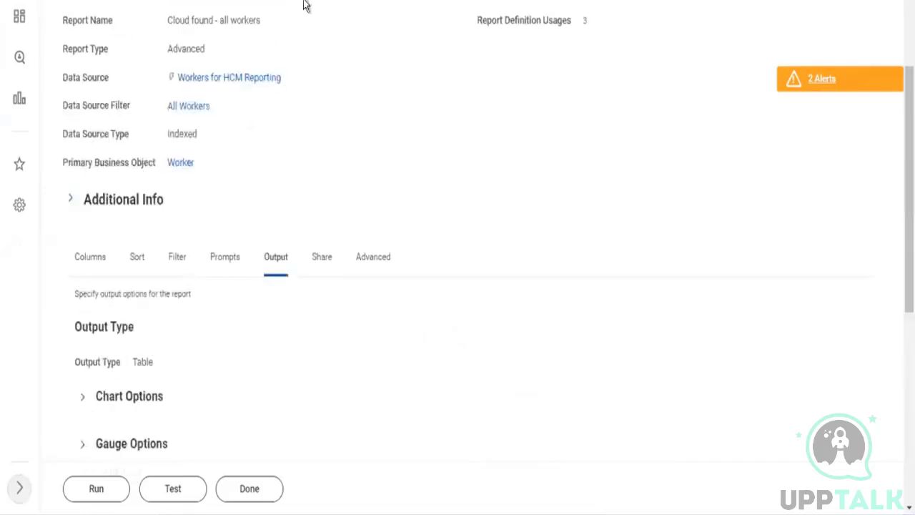
scroll(383, 45, "up", 3)
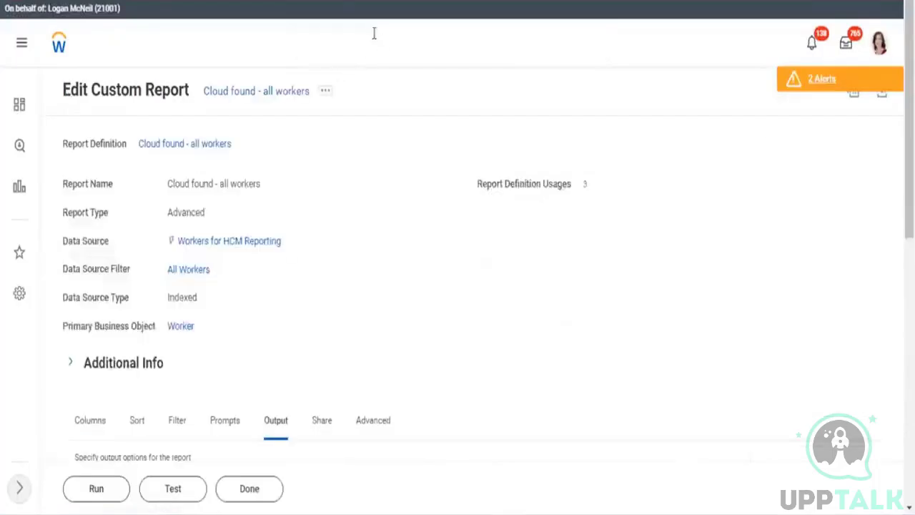
Step: Search for "rd: cloud found" and open the Cloud found - all workers - Copy report definition for editing
left_click(373, 36)
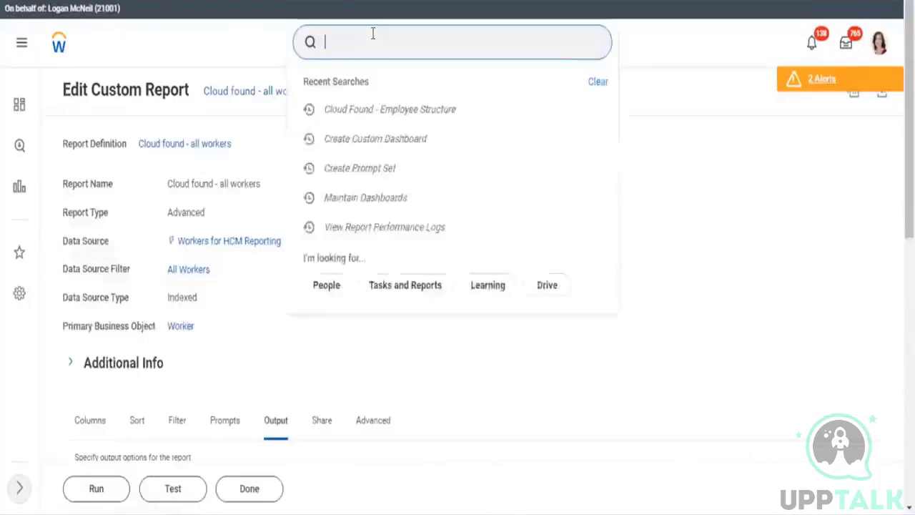
type("rd: cloud found")
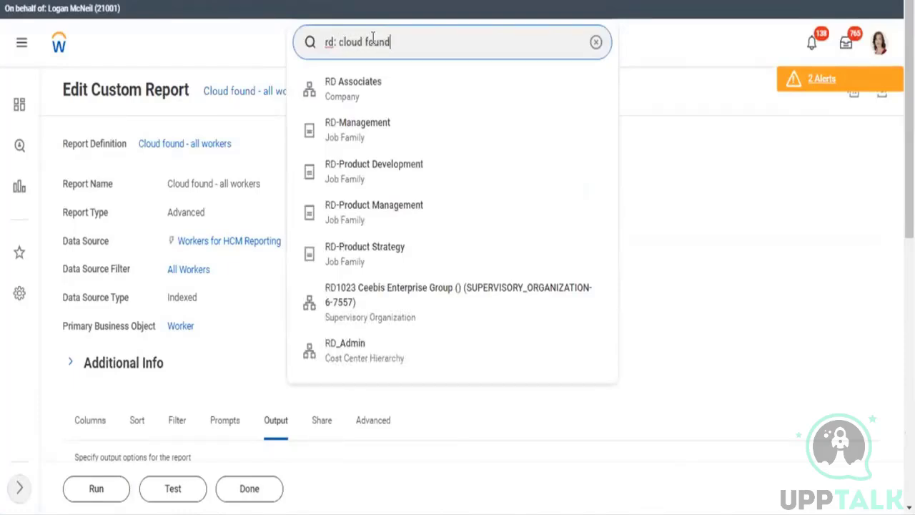
key("Return")
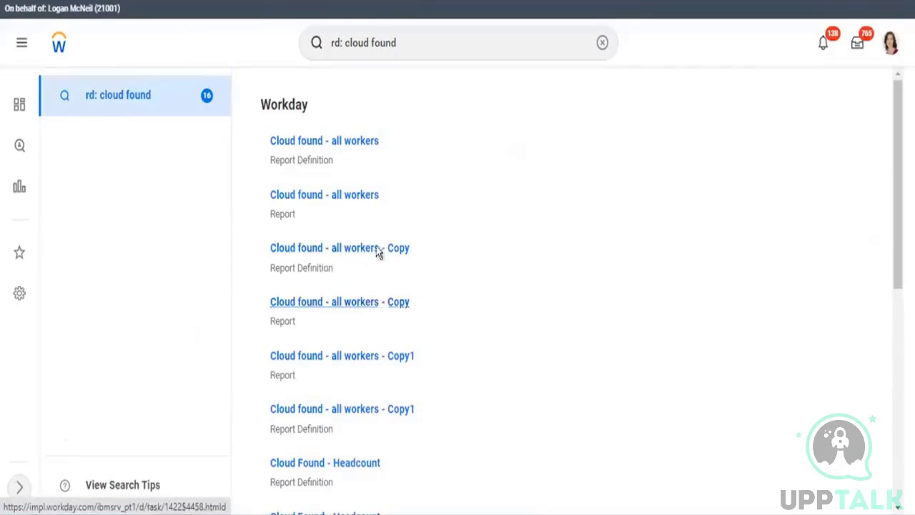
left_click(379, 251)
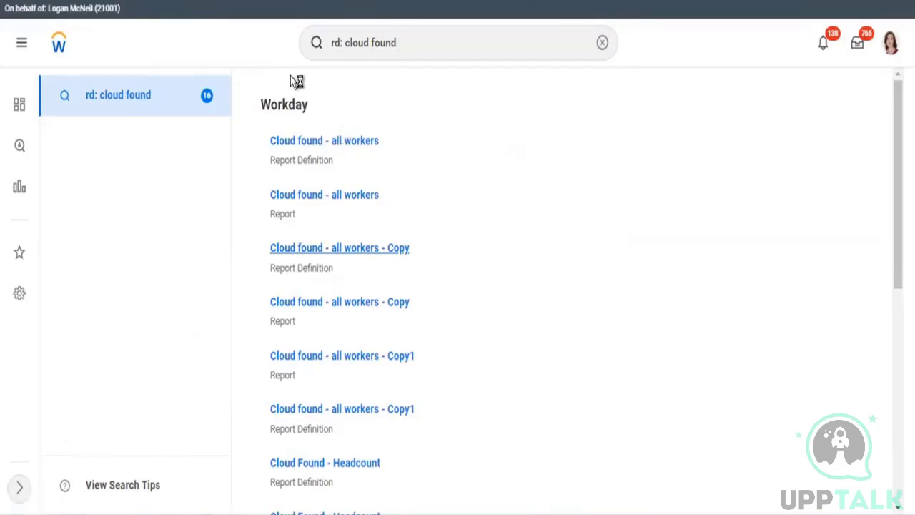
left_click(360, 93)
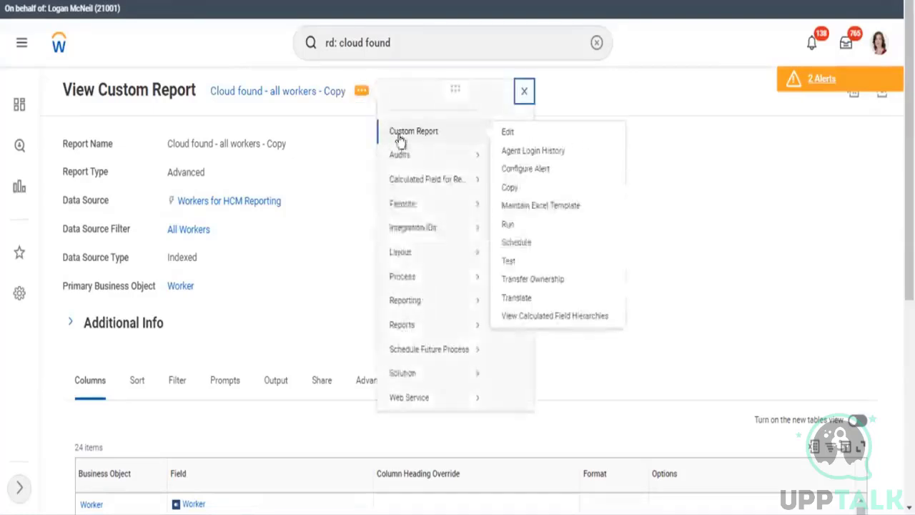
left_click(414, 147)
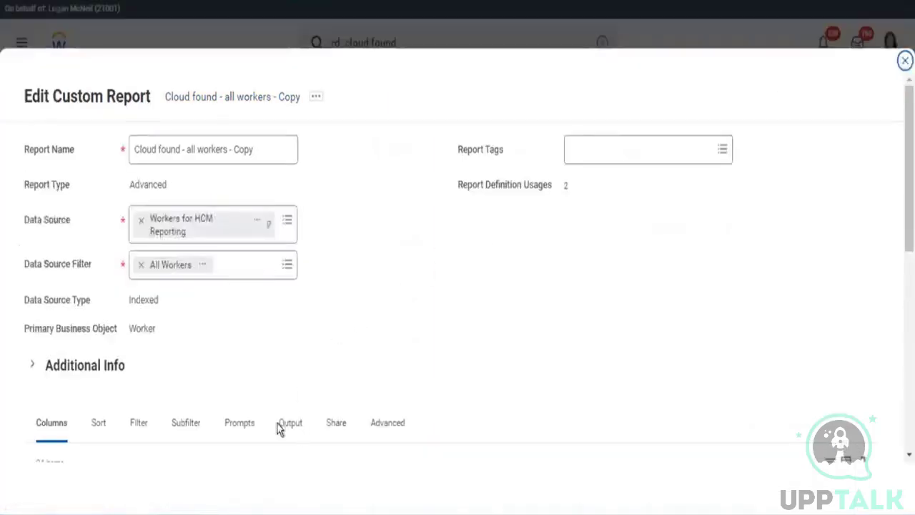
Step: In the copied report's worklet options, choose to run Cloud Found - Headcount as the different report when maximized and save the report
left_click(281, 425)
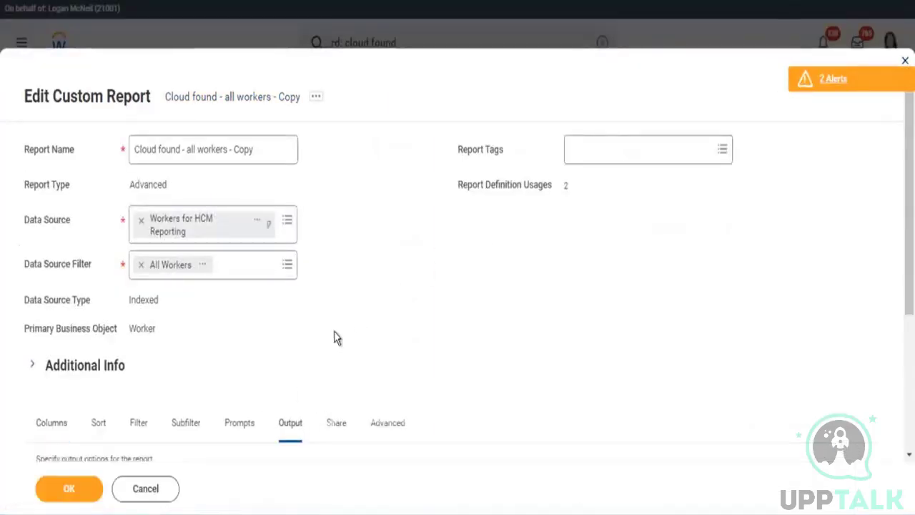
scroll(337, 338, "down", 3)
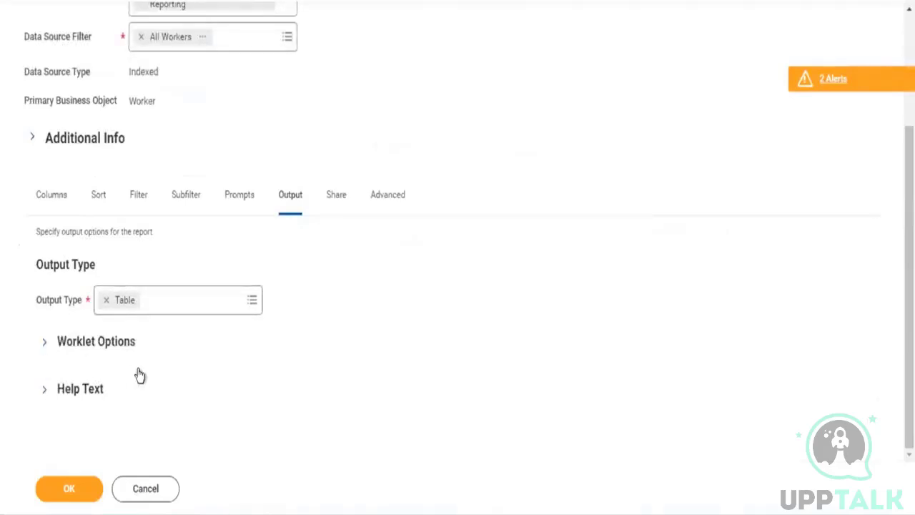
left_click(95, 341)
scroll(313, 303, "down", 4)
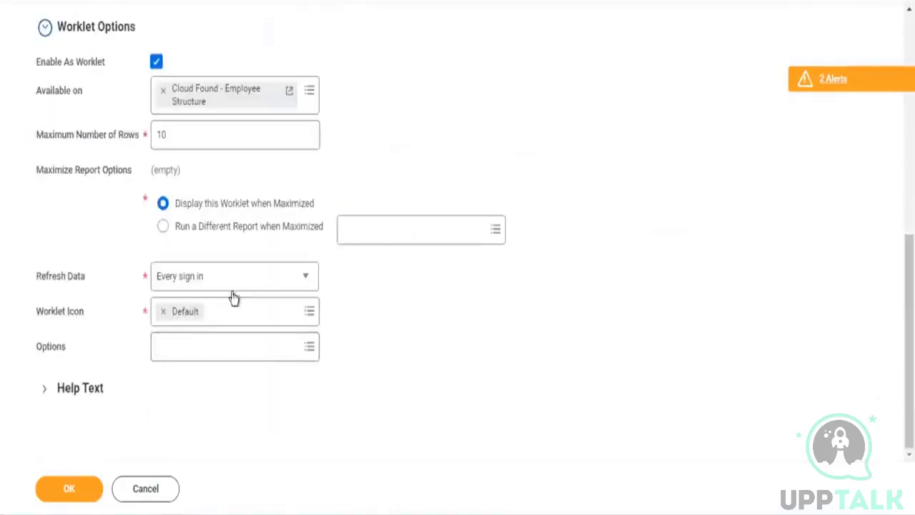
left_click(160, 227)
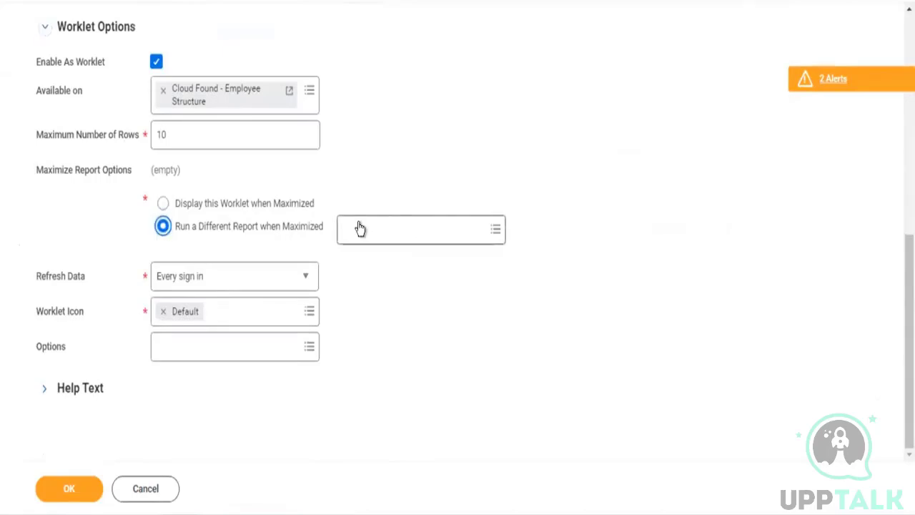
left_click(383, 231)
type("Cloud Found - Headcount")
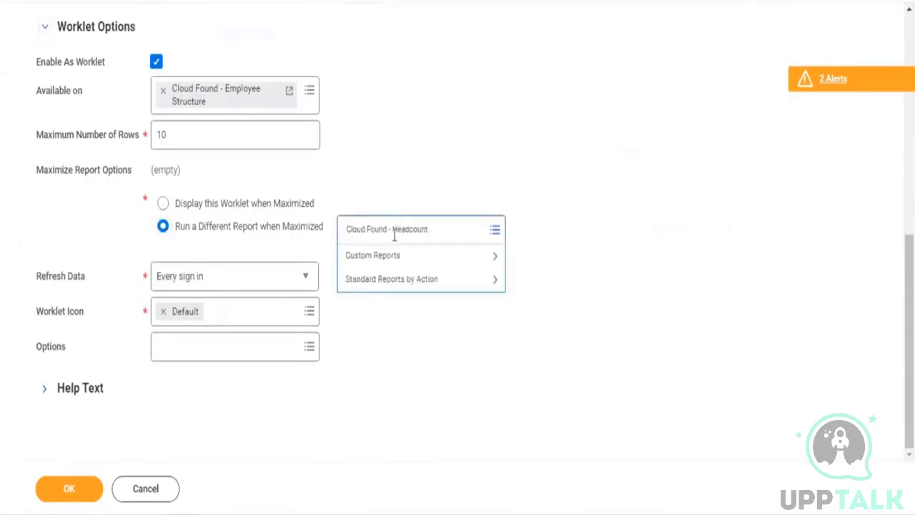
key("Return")
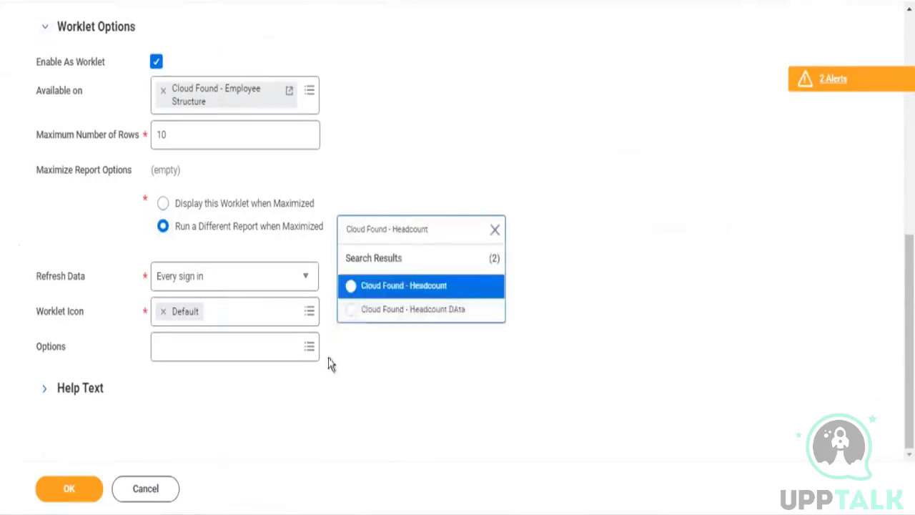
left_click(433, 294)
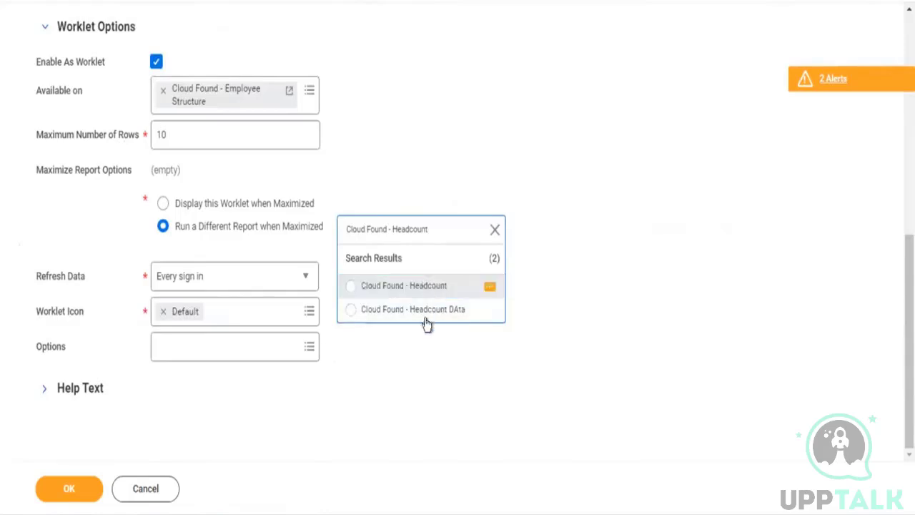
left_click(86, 492)
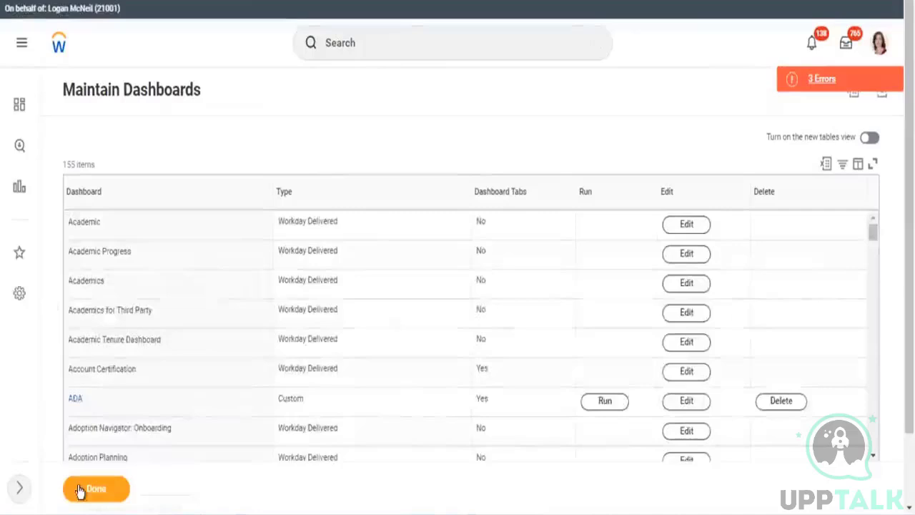
Step: Check the worklets assigned to Tab 065724 of the Cloud Found - Employee Structure dashboard and finish editing
left_click(89, 488)
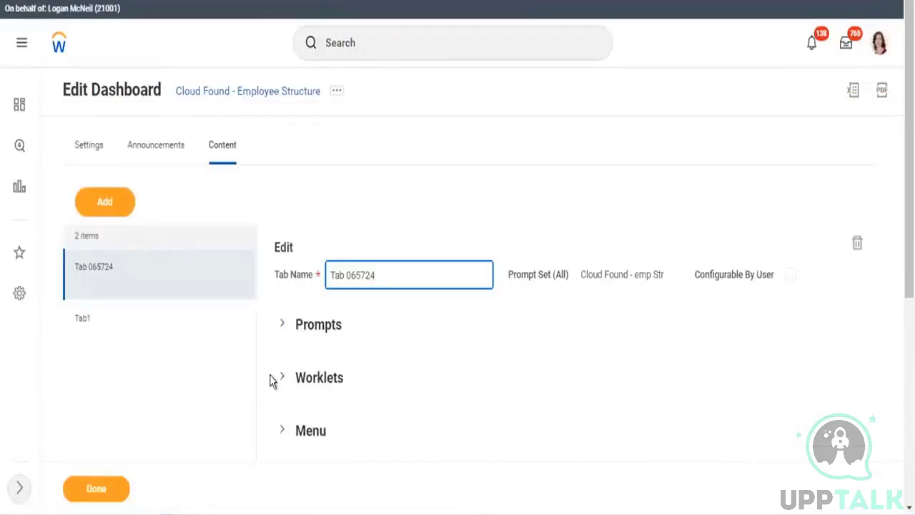
scroll(408, 212, "down", 2)
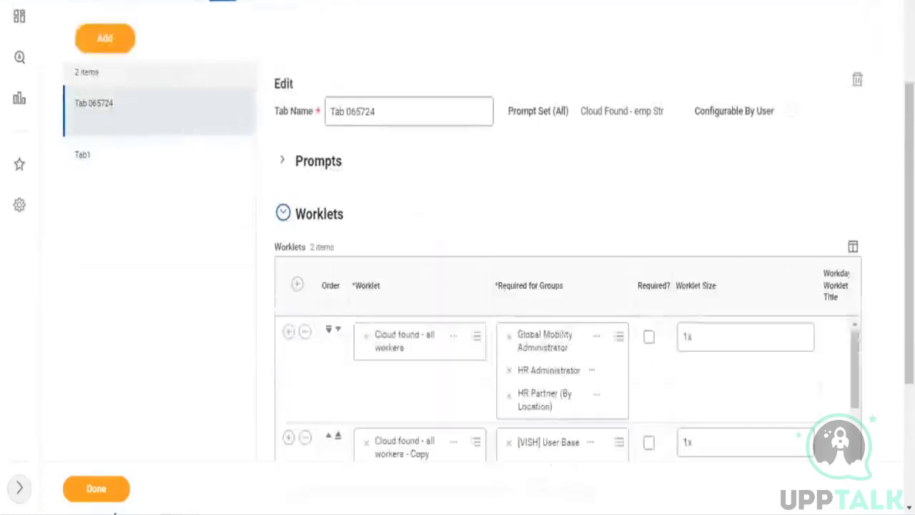
scroll(426, 371, "down", 3)
scroll(374, 413, "up", 3)
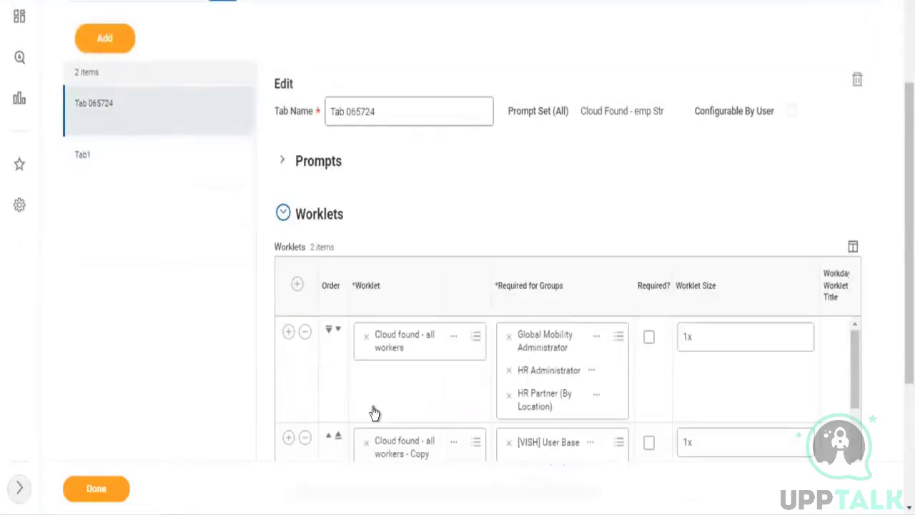
left_click(97, 490)
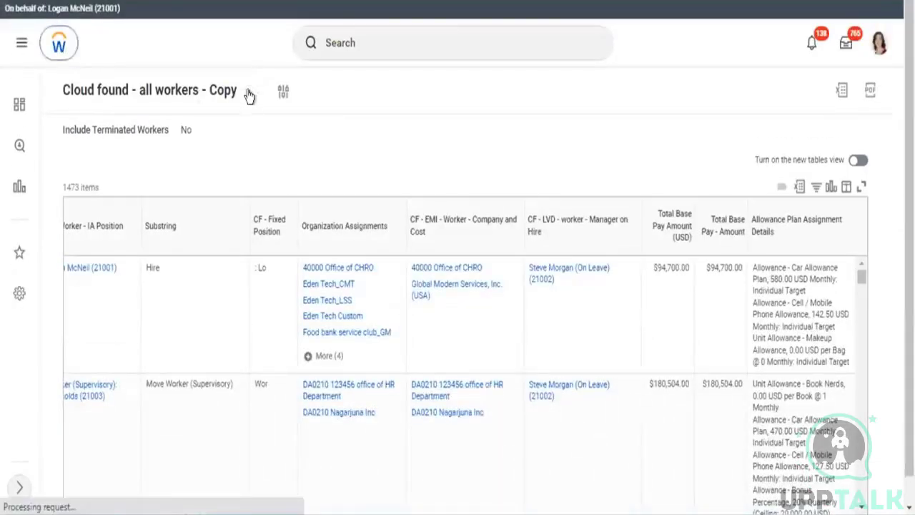
Step: Reload the page, reopen the Cloud Found - Employee Structure dashboard from the recent searches and check its copied worklets
key("F5")
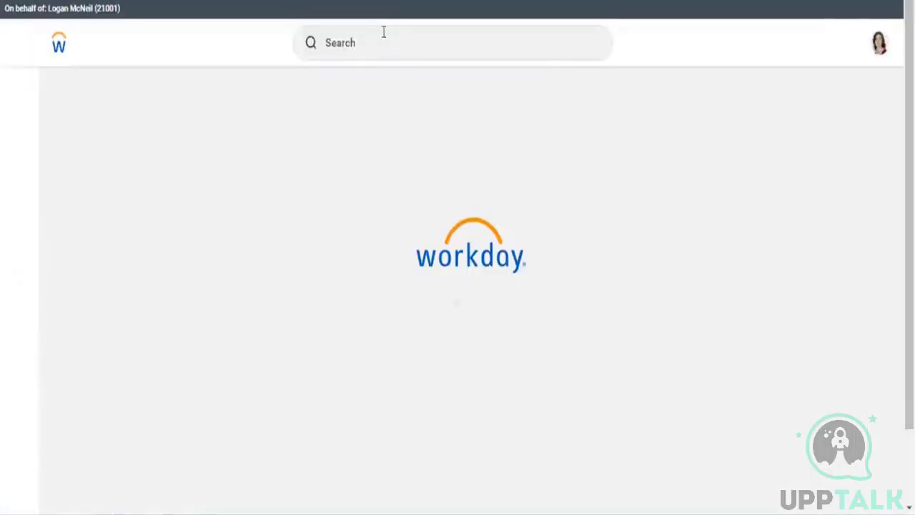
left_click(382, 32)
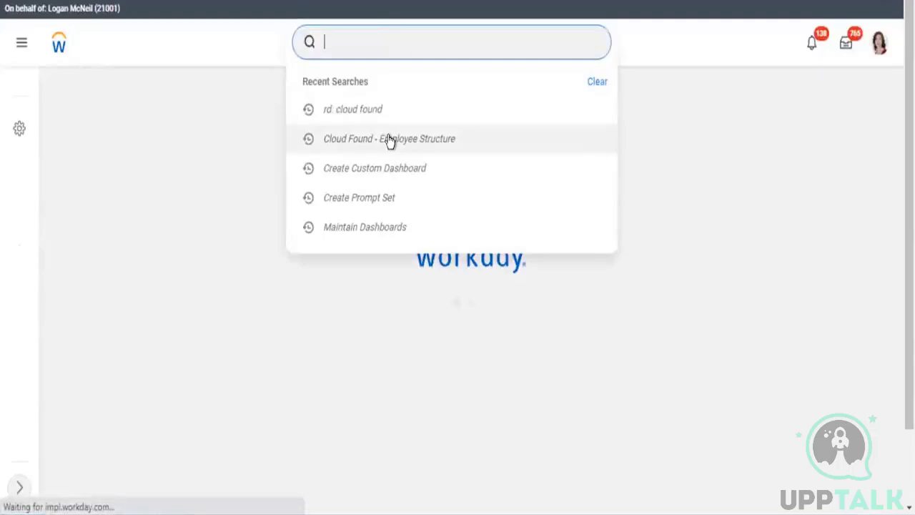
left_click(512, 148)
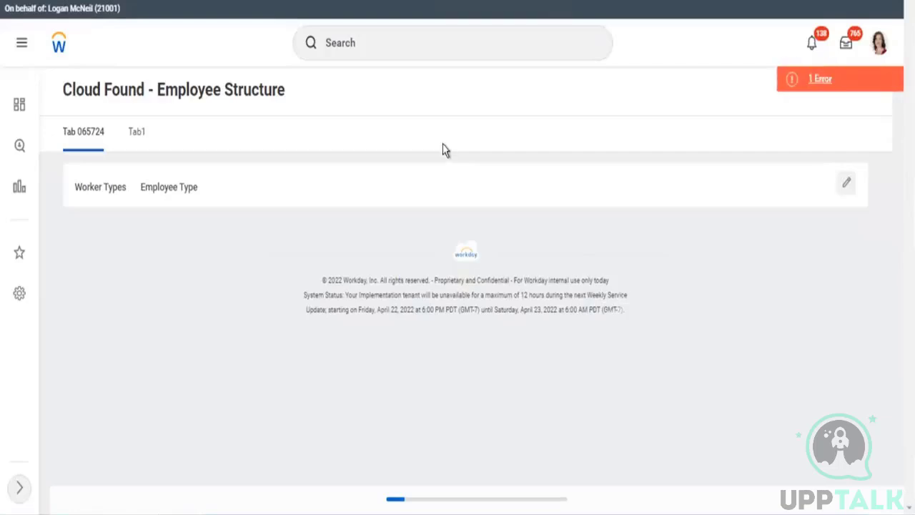
scroll(370, 401, "down", 5)
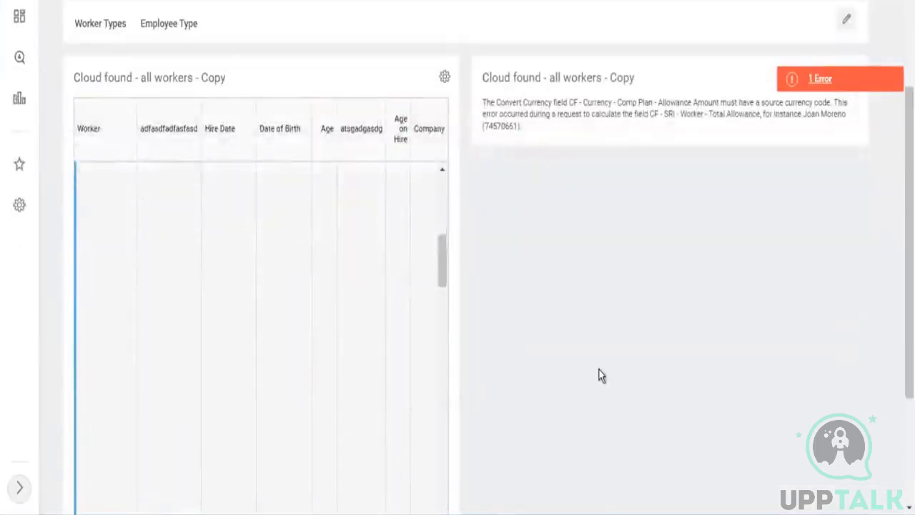
scroll(368, 435, "down", 5)
left_click(327, 372)
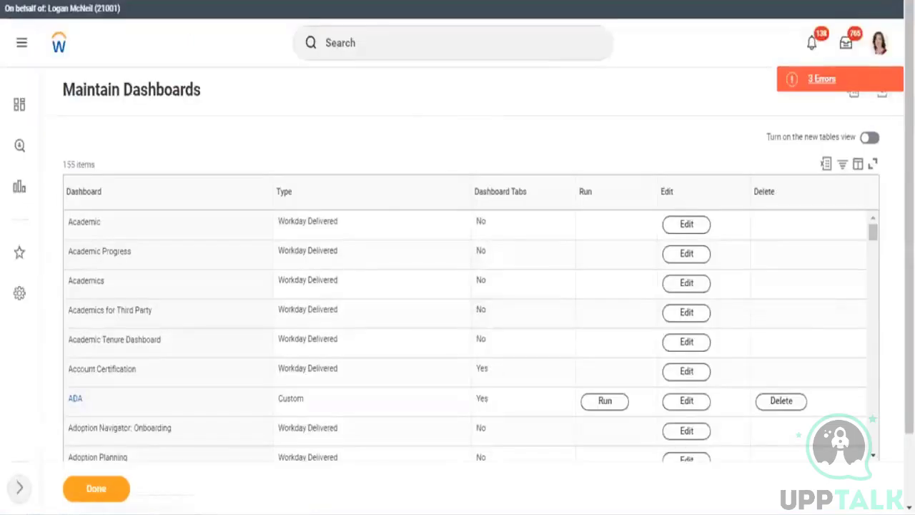
Step: Search the dashboard filter values of the Maintain Dashboards list for "home"
left_click(167, 185)
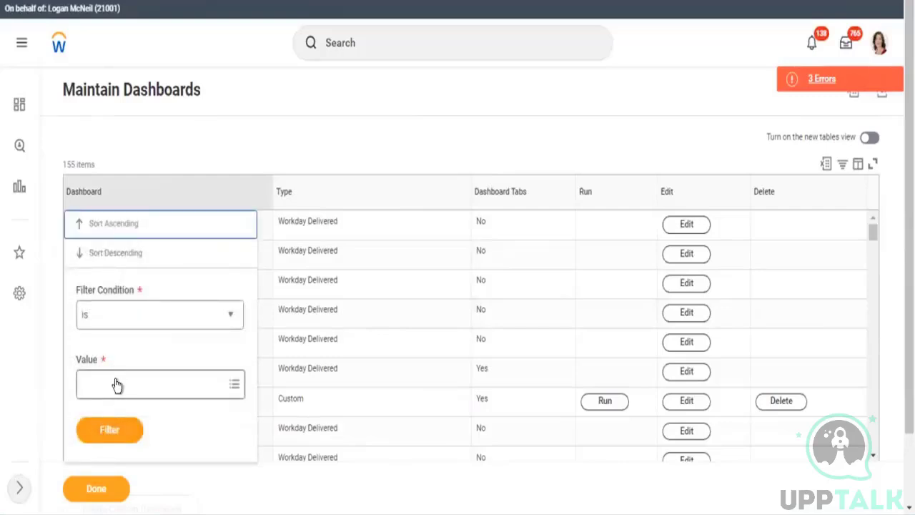
left_click(117, 386)
type("bon")
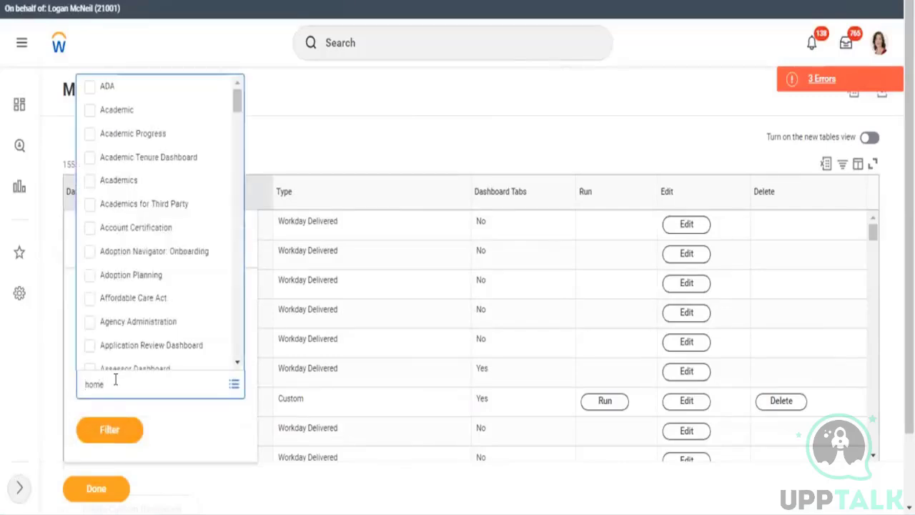
key("Return")
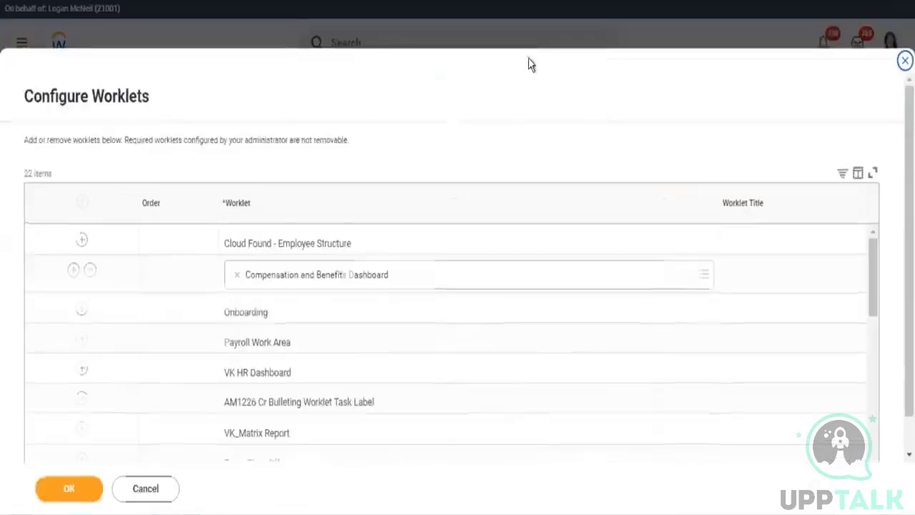
Step: Check the required Cloud Found - Employee Structure entry in the worklet configuration and remove the Compensation and Benefits Dashboard
scroll(398, 228, "down", 1)
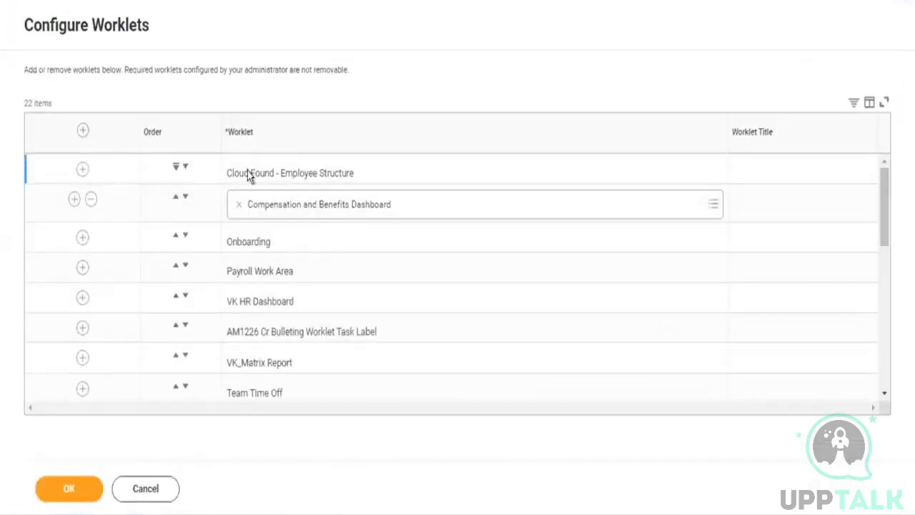
left_click_drag(250, 171, 332, 166)
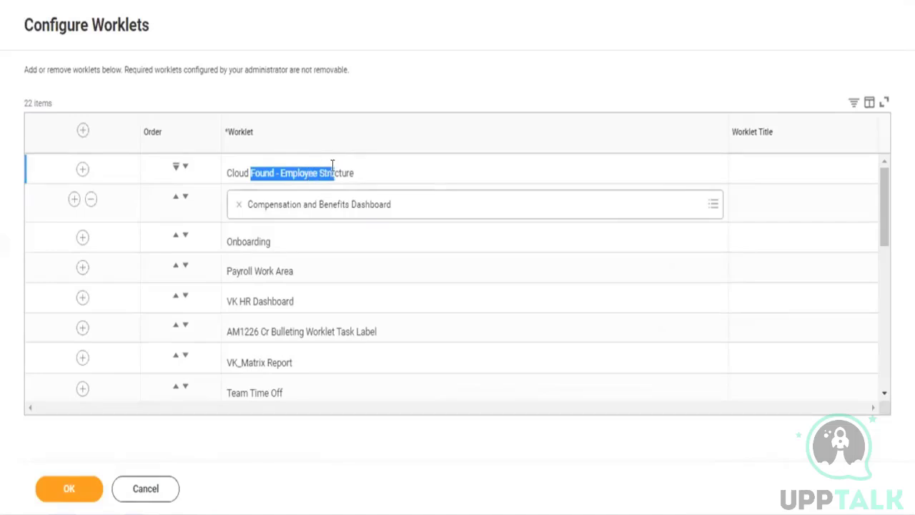
left_click(101, 179)
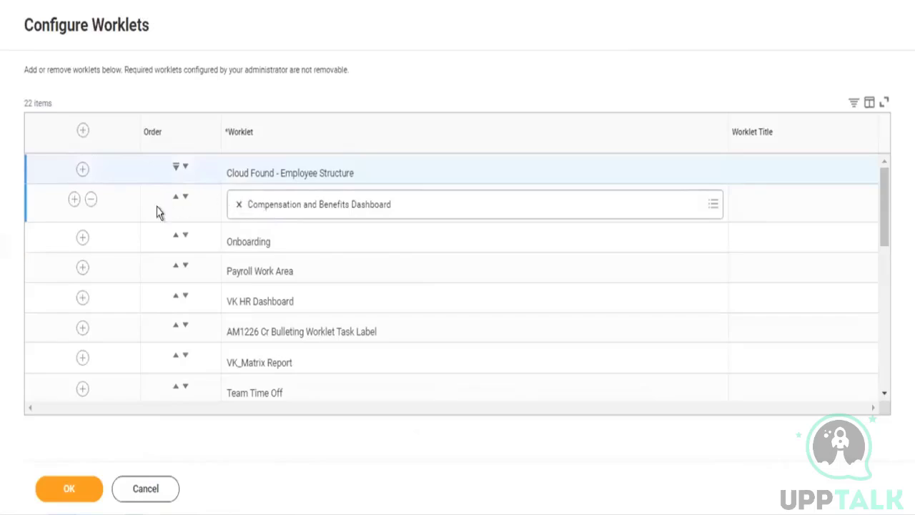
left_click(90, 200)
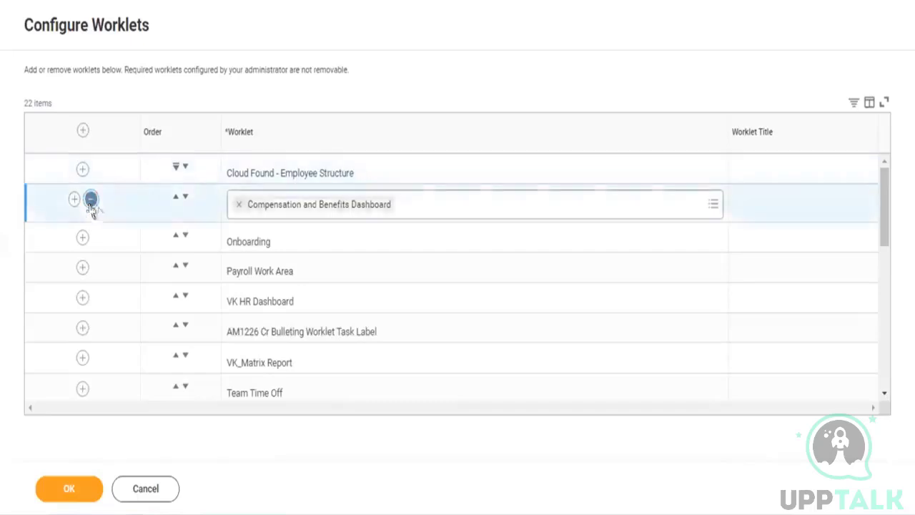
Step: Remove the Pay and Expense Management Dashboard worklets from the worklet configuration and save it
scroll(269, 242, "down", 5)
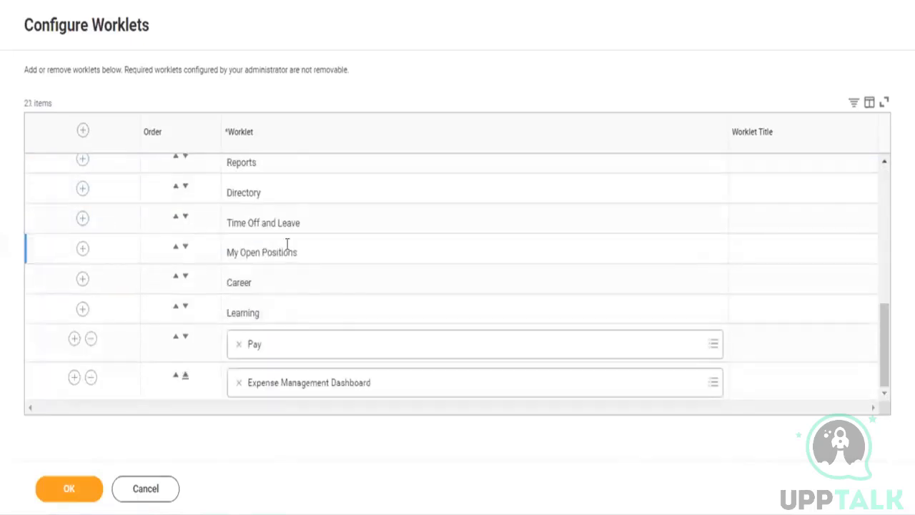
left_click(91, 338)
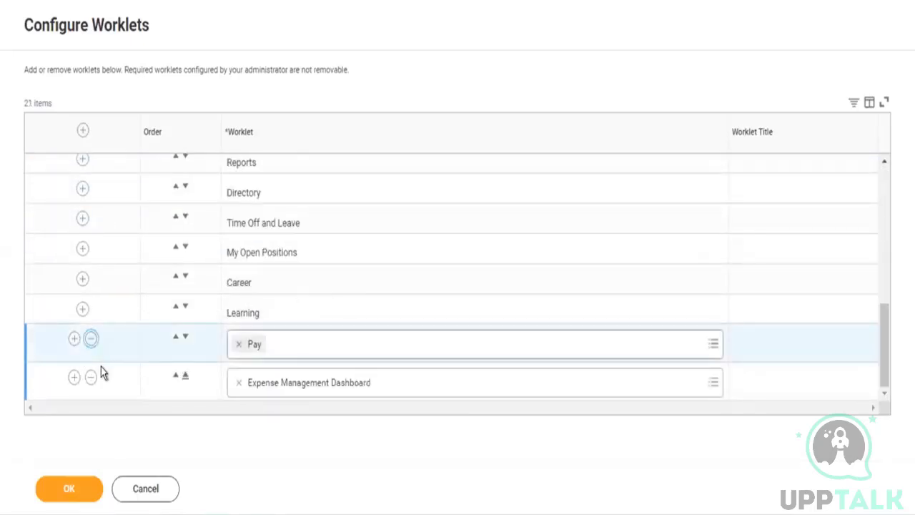
left_click(91, 376)
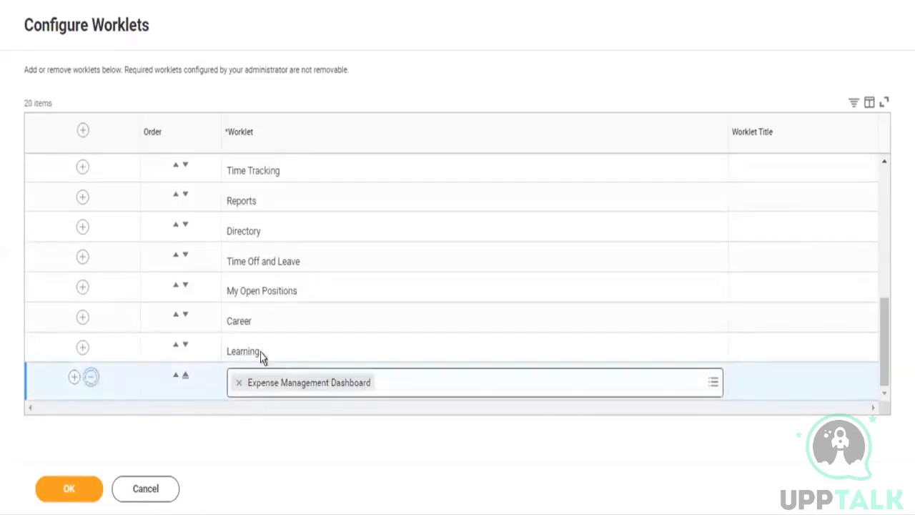
left_click_drag(268, 367, 255, 208)
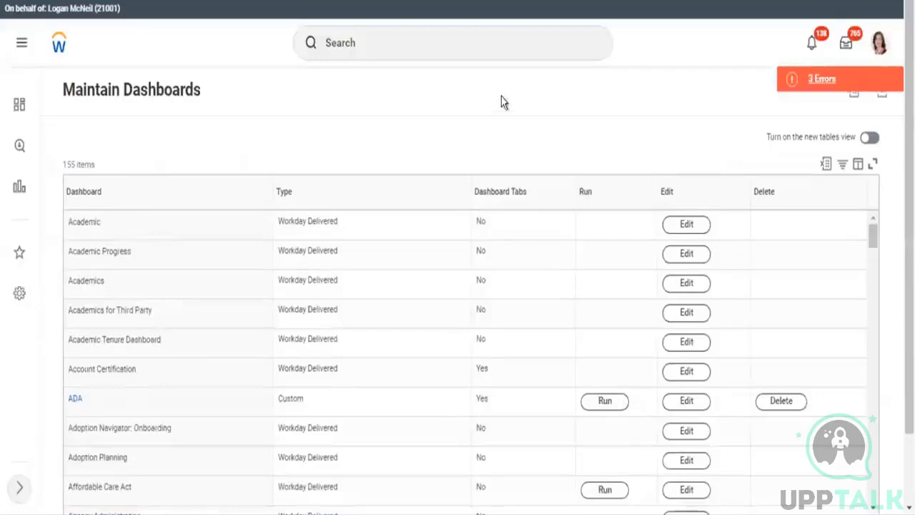
scroll(464, 128, "down", 1)
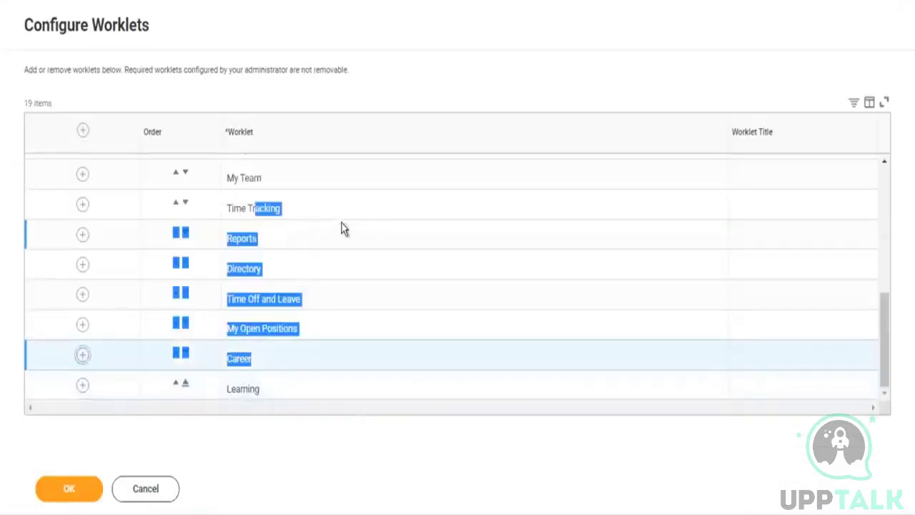
scroll(312, 200, "up", 5)
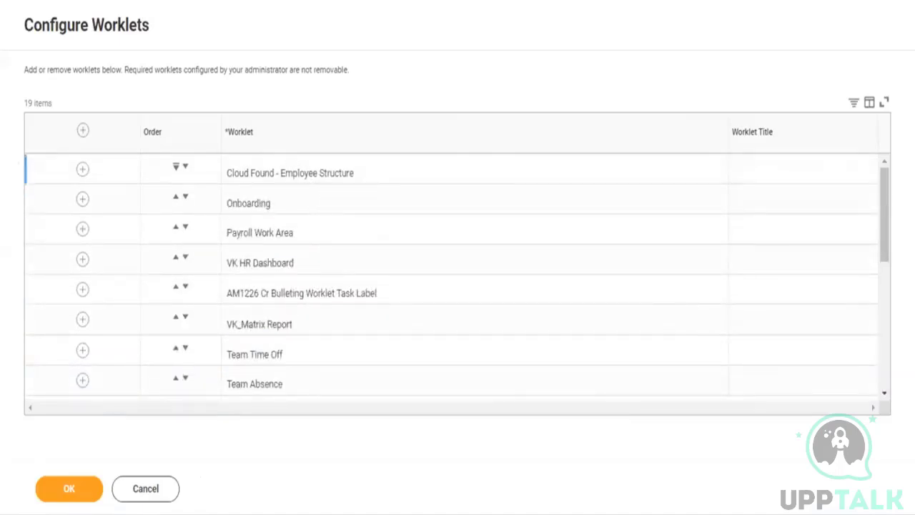
left_click(84, 492)
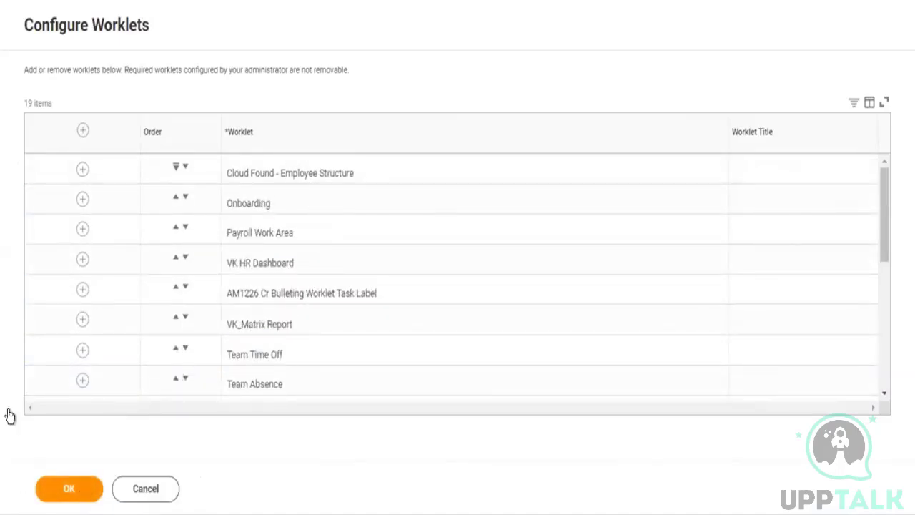